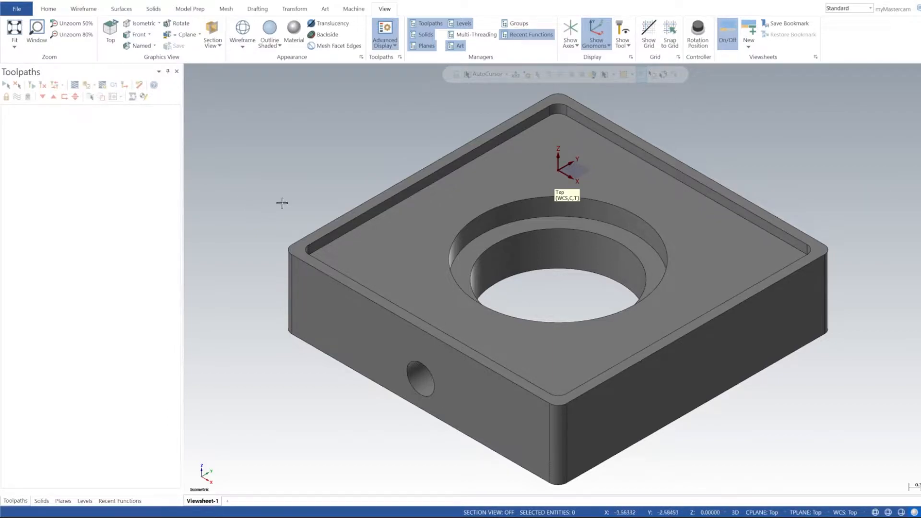
# Start a dynamic plane with its origin on the top face's corner edge at X 0.125, Y 0.0, Z 1.0.
pyautogui.moveTo(291, 189); pyautogui.dragTo(328, 201, button='middle')
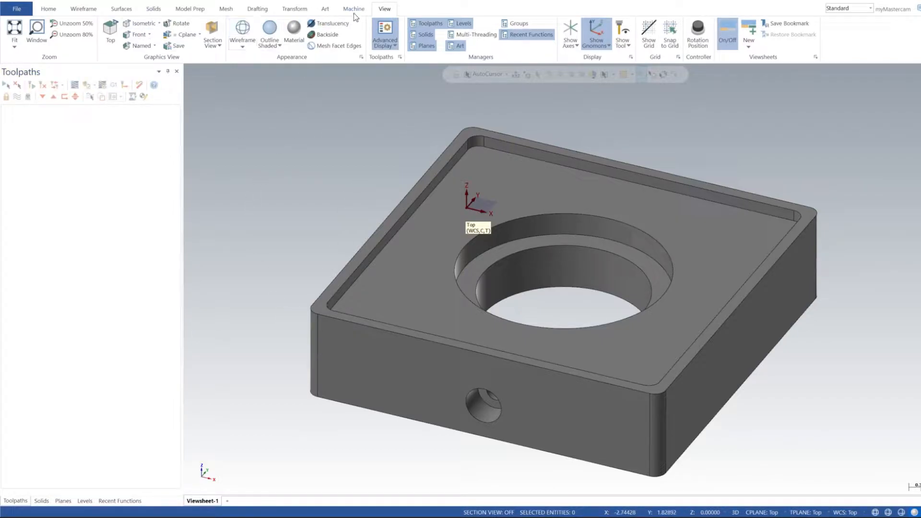
pyautogui.click(62, 501)
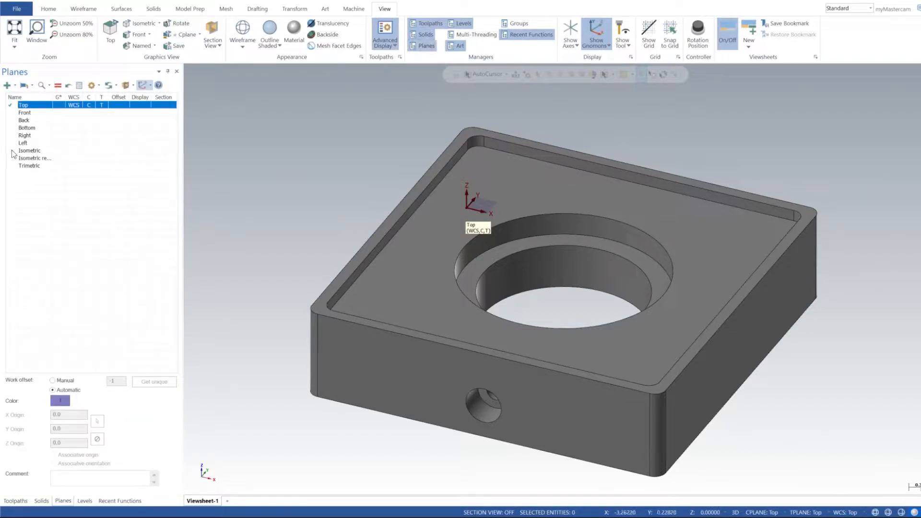
pyautogui.click(8, 86)
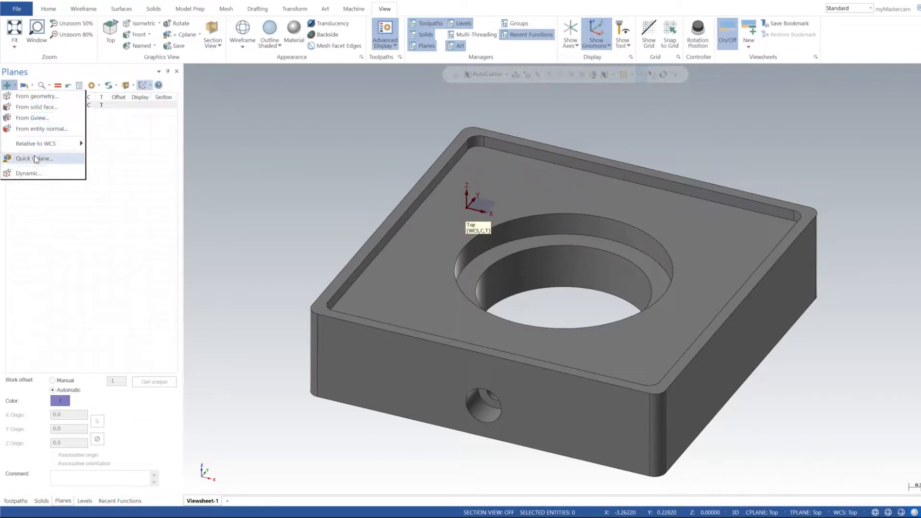
pyautogui.click(8, 87)
pyautogui.click(38, 174)
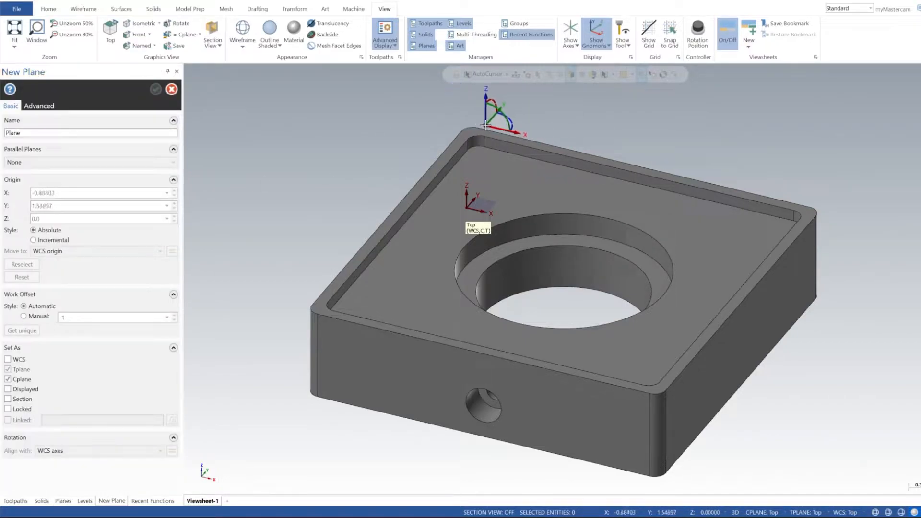
pyautogui.keyDown('shift'); pyautogui.moveTo(513, 193); pyautogui.dragTo(526, 294, button='middle'); pyautogui.keyUp('shift')
pyautogui.scroll(6, 449, 168)
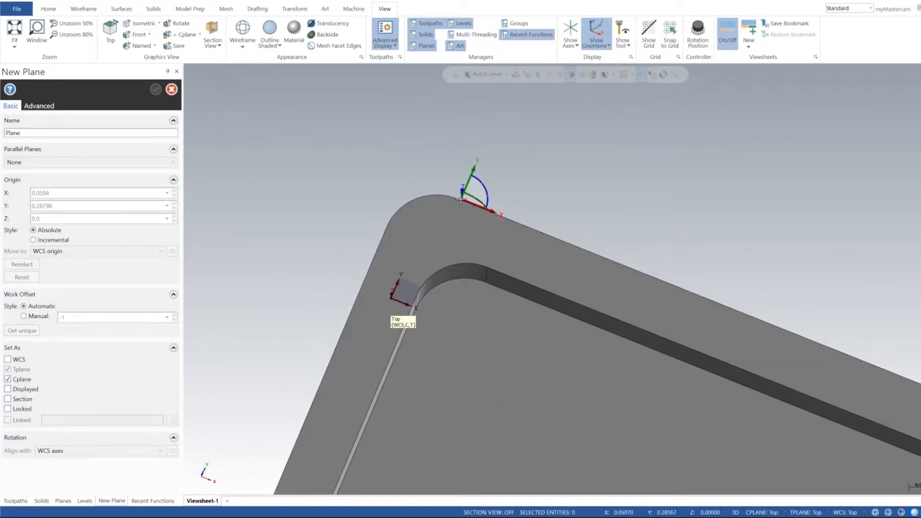
pyautogui.click(459, 199)
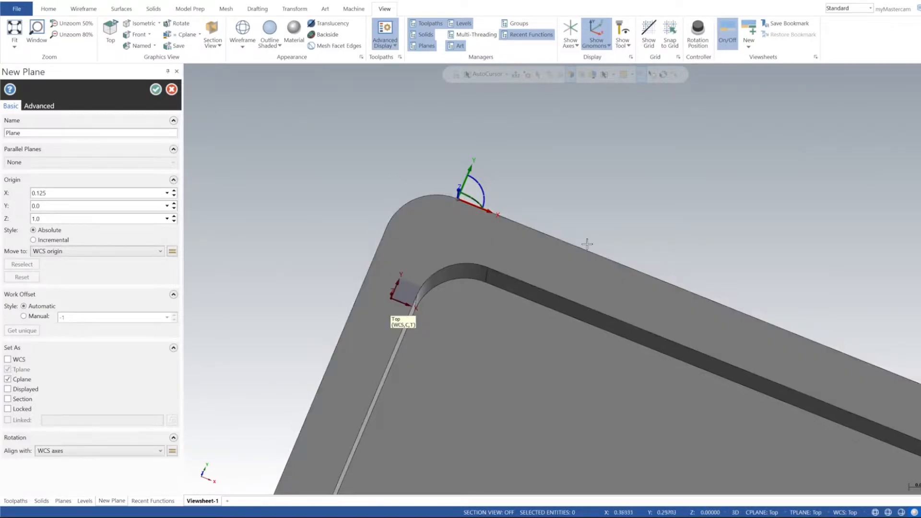
# Shift the new plane's origin along X by -0.125 in to the part's theoretical corner at X 0.0 and create the plane.
pyautogui.moveTo(642, 297); pyautogui.dragTo(611, 258, button='middle')
pyautogui.moveTo(517, 257); pyautogui.dragTo(632, 123, button='middle')
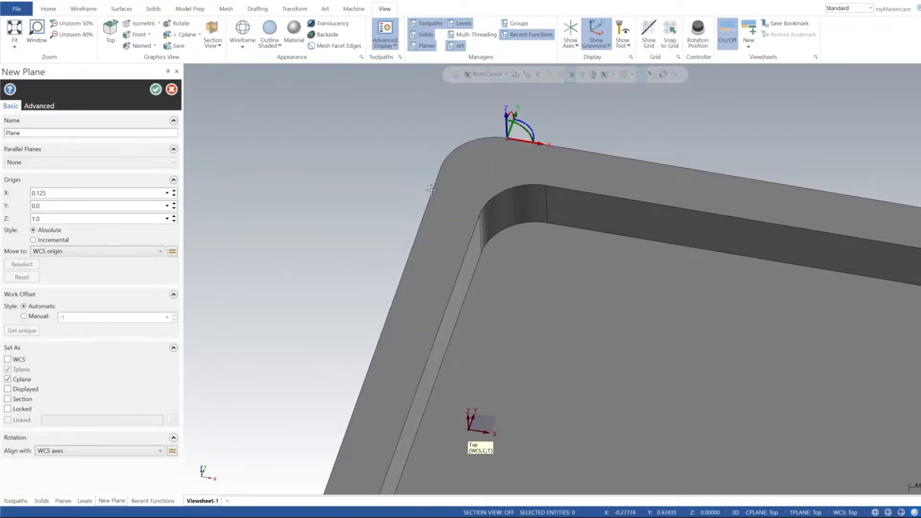
pyautogui.click(521, 141)
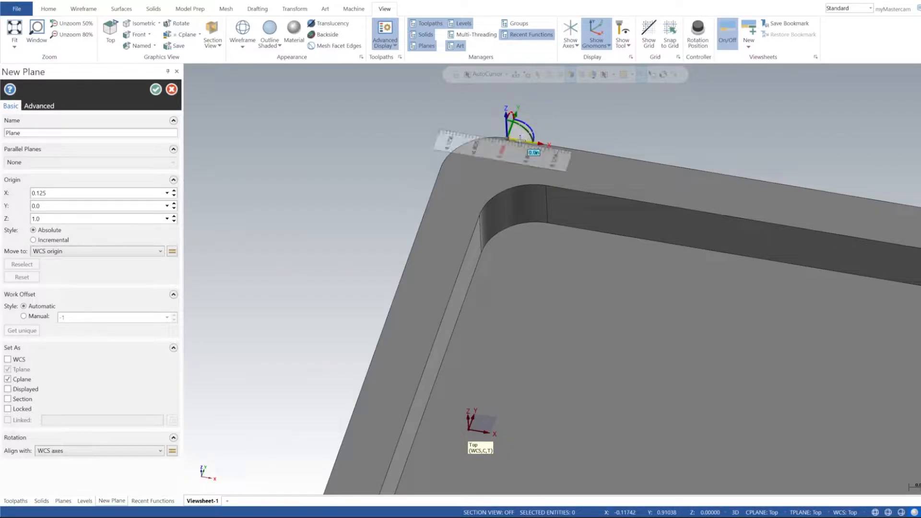
pyautogui.click(520, 141)
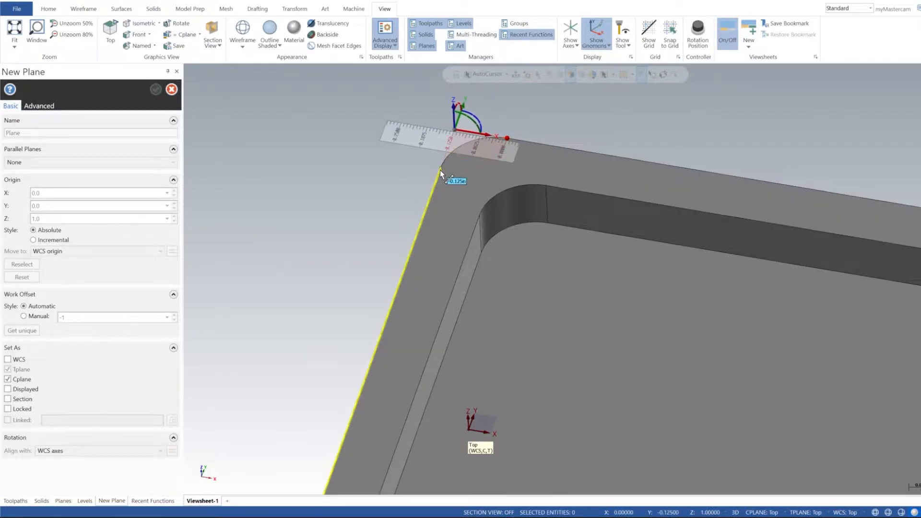
pyautogui.click(440, 169)
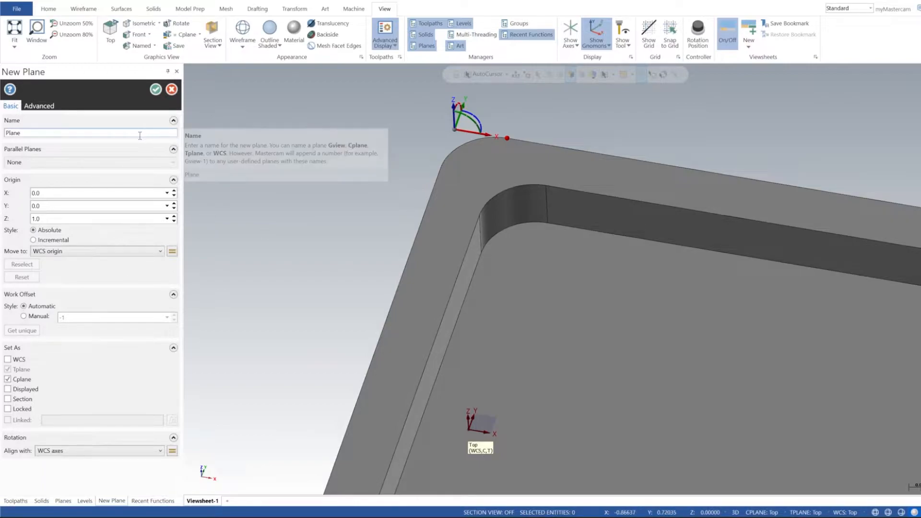
pyautogui.click(156, 90)
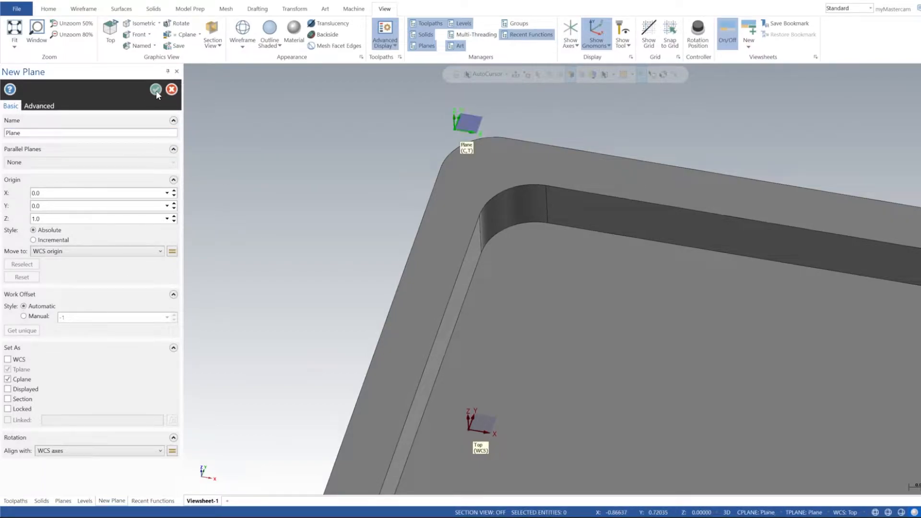
# Edit the new plane: rename it OP1, set it as the WCS, and assign manual work offset 1.
pyautogui.rightClick(34, 175)
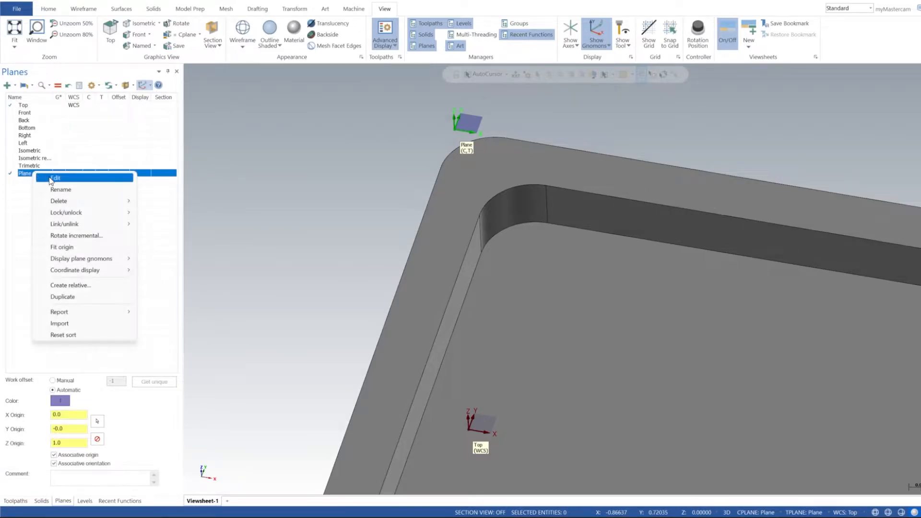
pyautogui.click(48, 180)
pyautogui.click(19, 133)
pyautogui.moveTo(19, 133); pyautogui.dragTo(2, 140)
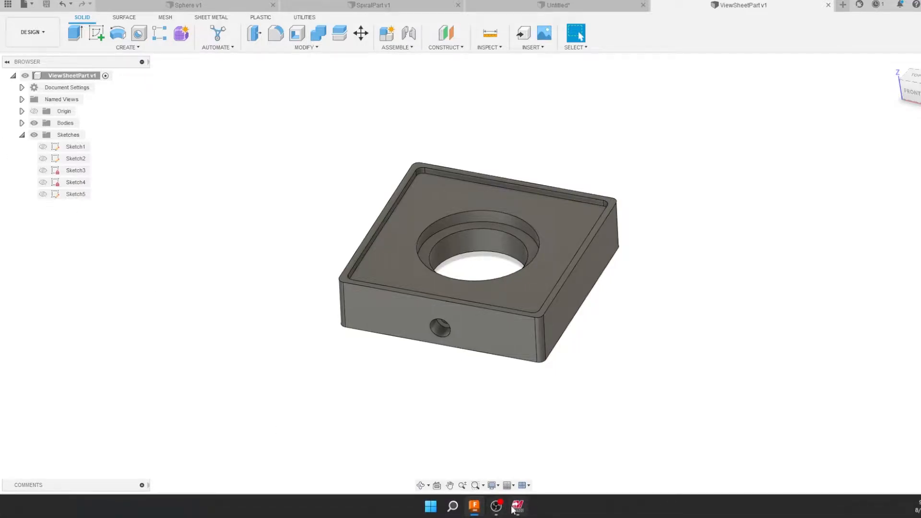
pyautogui.click(516, 507)
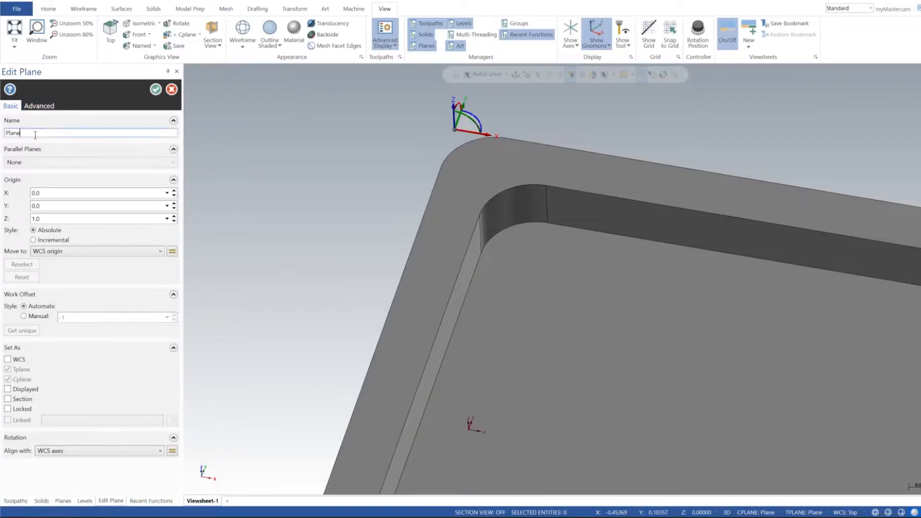
pyautogui.moveTo(35, 134); pyautogui.dragTo(11, 141)
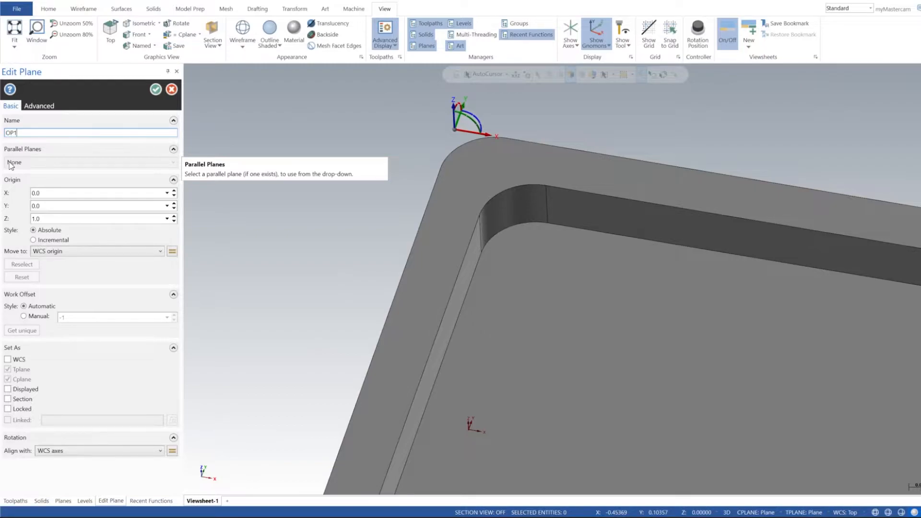
pyautogui.click(8, 359)
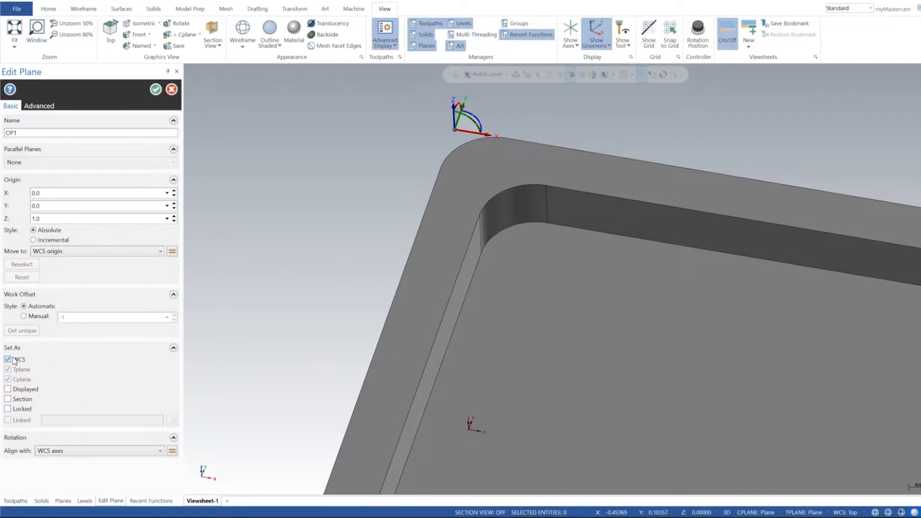
pyautogui.click(37, 318)
pyautogui.write('1')
pyautogui.click(155, 90)
# Display the part fitted in isometric view and save Viewsheet-1 as a bookmark.
pyautogui.moveTo(350, 284); pyautogui.dragTo(360, 251, button='middle')
pyautogui.rightClick(306, 205)
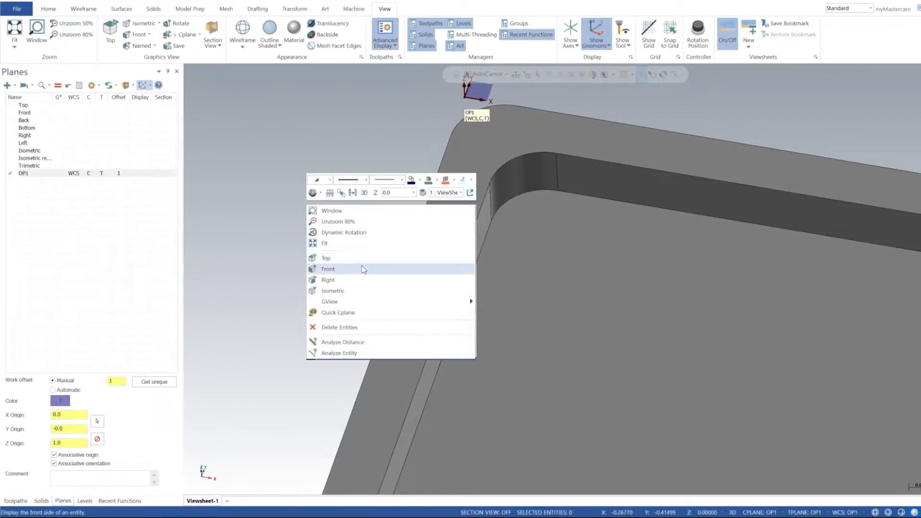
pyautogui.click(355, 291)
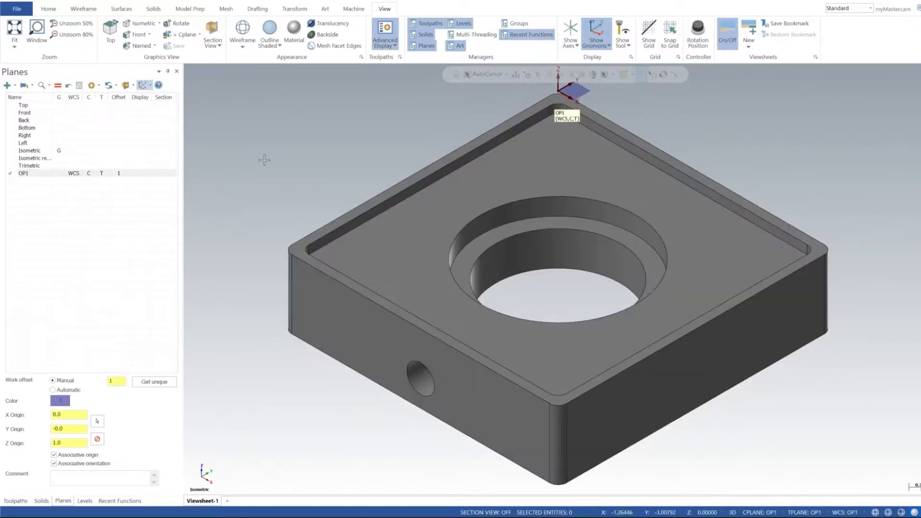
pyautogui.rightClick(264, 161)
pyautogui.click(303, 200)
pyautogui.rightClick(206, 502)
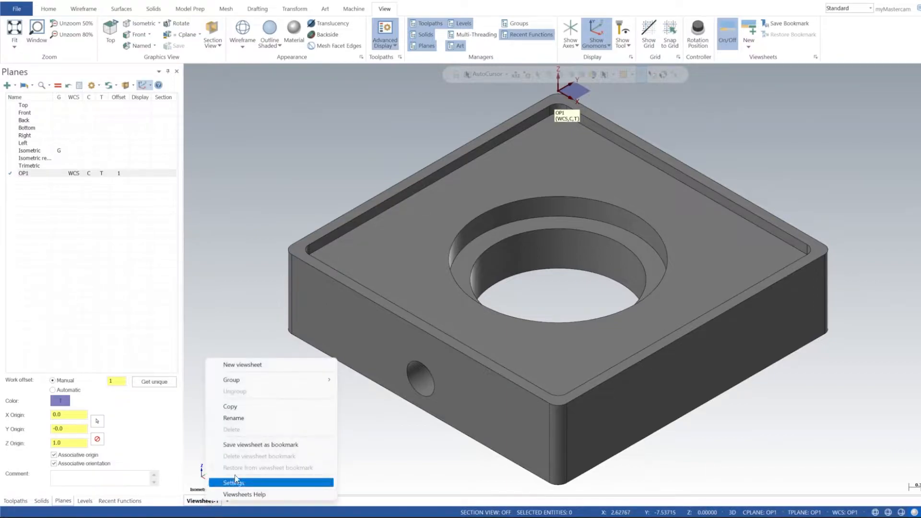
pyautogui.click(255, 445)
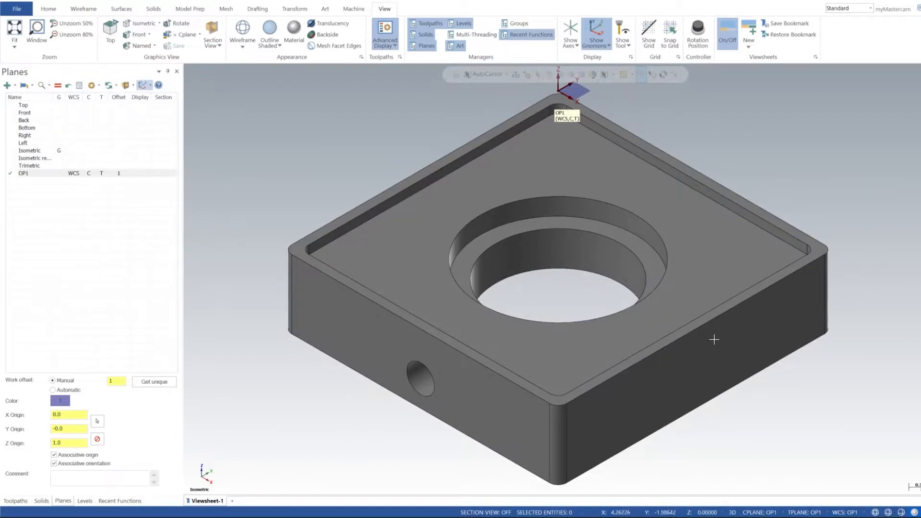
# Turn the part over and start a dynamic plane with its origin at the underside's corner edge at X 3.875, Y 0.0, Z 0.0.
pyautogui.moveTo(757, 381); pyautogui.dragTo(304, 303, button='middle')
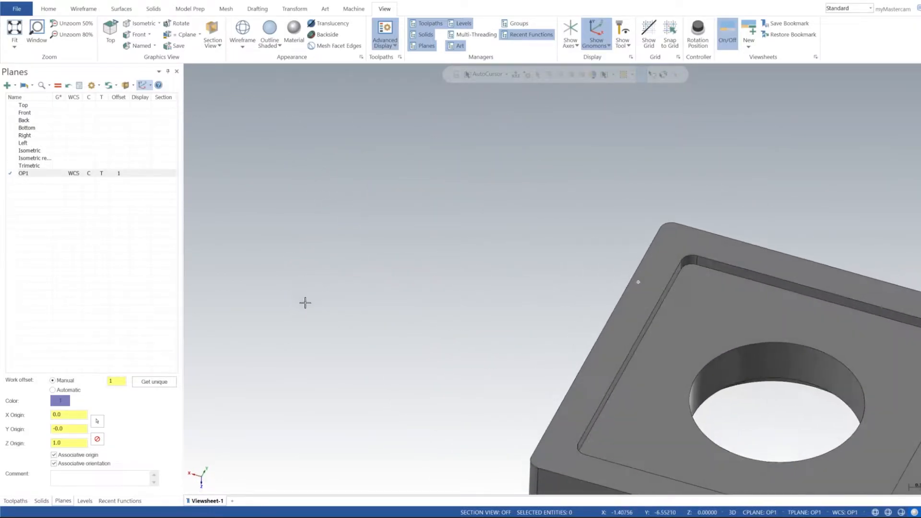
pyautogui.keyDown('shift'); pyautogui.moveTo(771, 385); pyautogui.dragTo(574, 257, button='middle'); pyautogui.keyUp('shift')
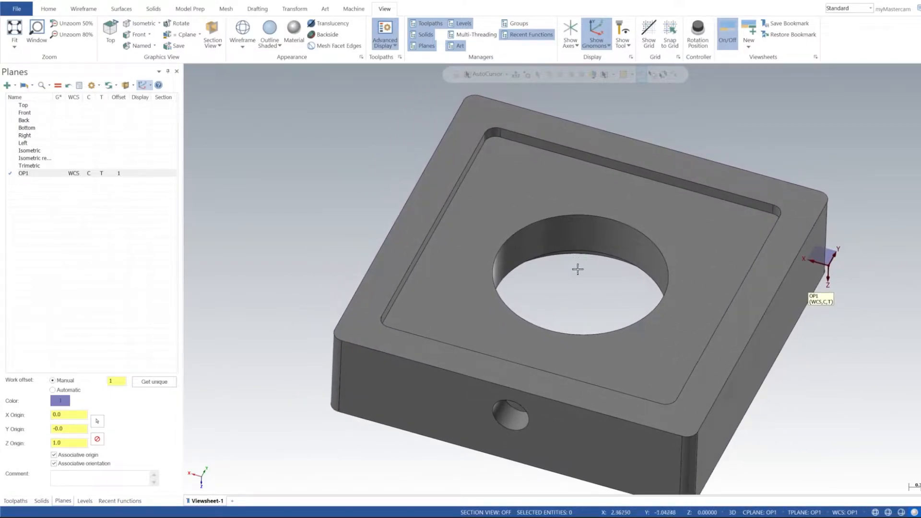
pyautogui.scroll(-2, 578, 266)
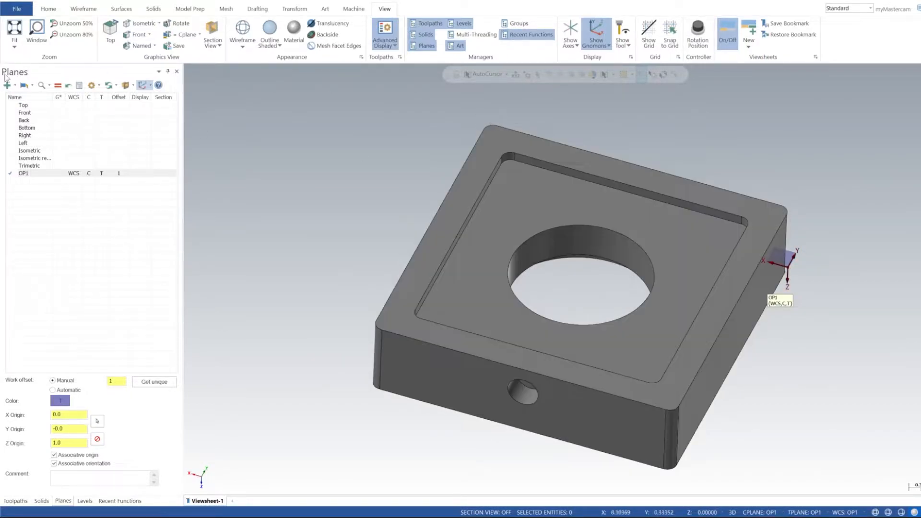
pyautogui.click(8, 85)
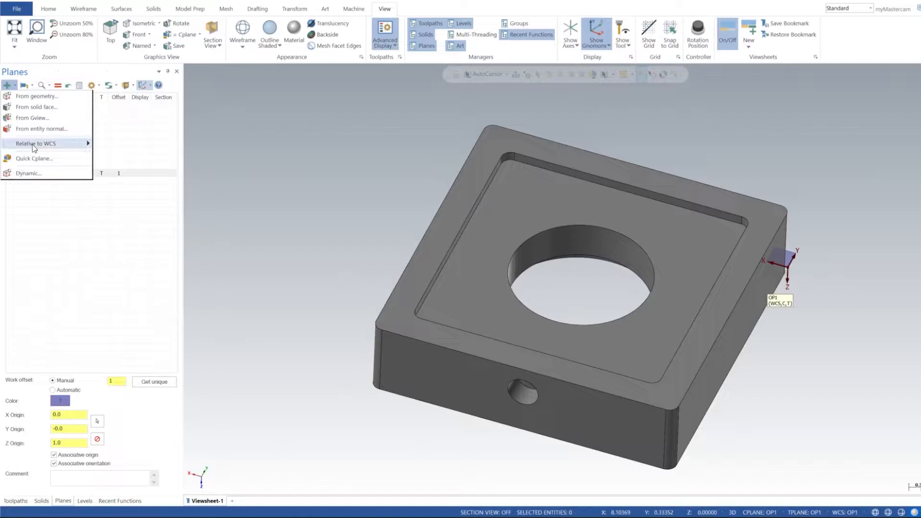
pyautogui.click(19, 173)
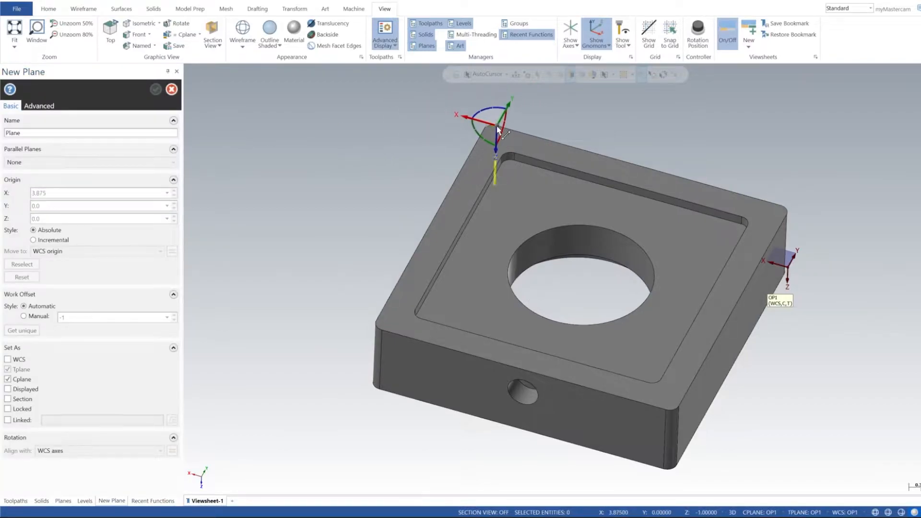
pyautogui.click(497, 126)
# Rotate the new plane half a turn about its Y axis so Z points out of the part's underside.
pyautogui.moveTo(537, 206); pyautogui.dragTo(552, 275, button='middle')
pyautogui.scroll(6, 443, 194)
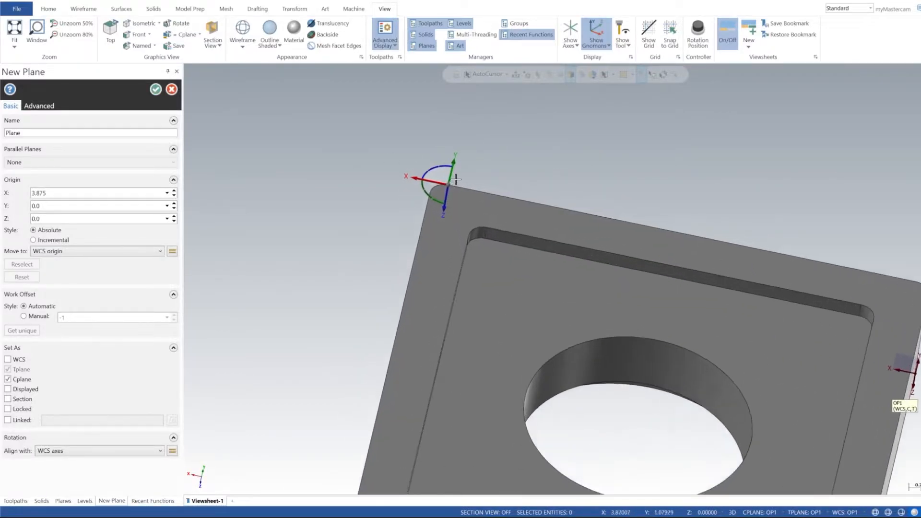
pyautogui.keyDown('shift'); pyautogui.moveTo(535, 178); pyautogui.dragTo(508, 132, button='middle'); pyautogui.keyUp('shift')
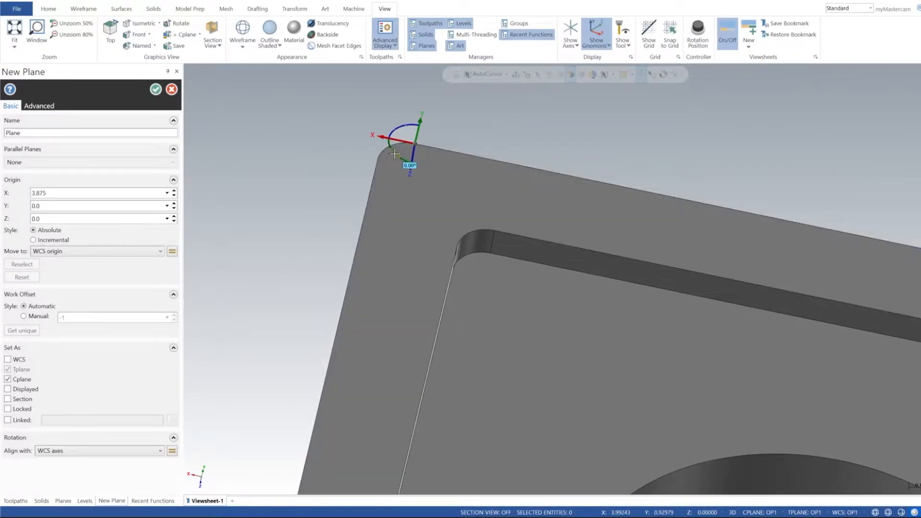
pyautogui.click(395, 153)
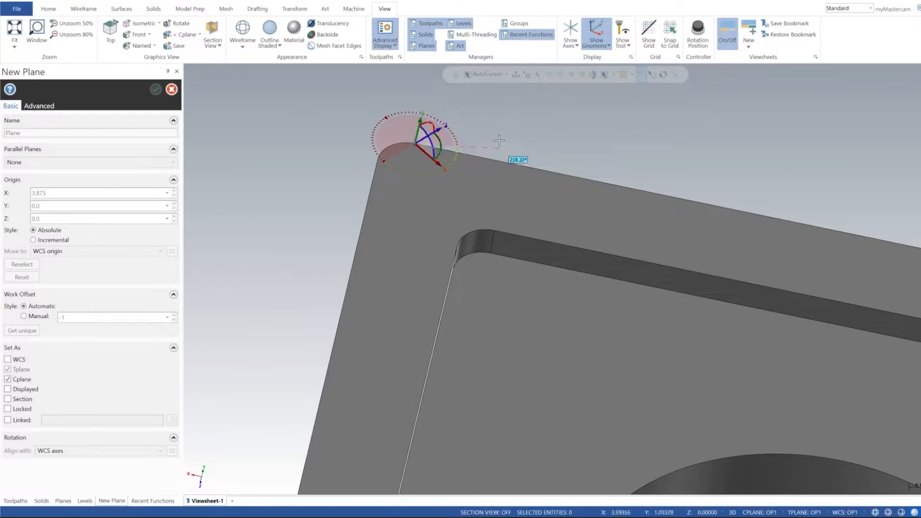
pyautogui.click(436, 132)
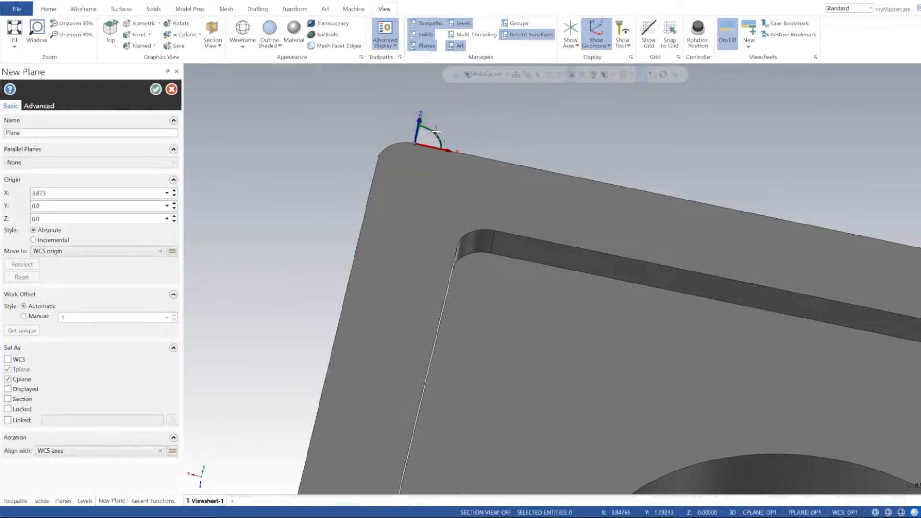
# Shift the flipped plane's origin along its X axis to the underside's theoretical corner at X 4.0.
pyautogui.moveTo(551, 205); pyautogui.dragTo(571, 255, button='middle')
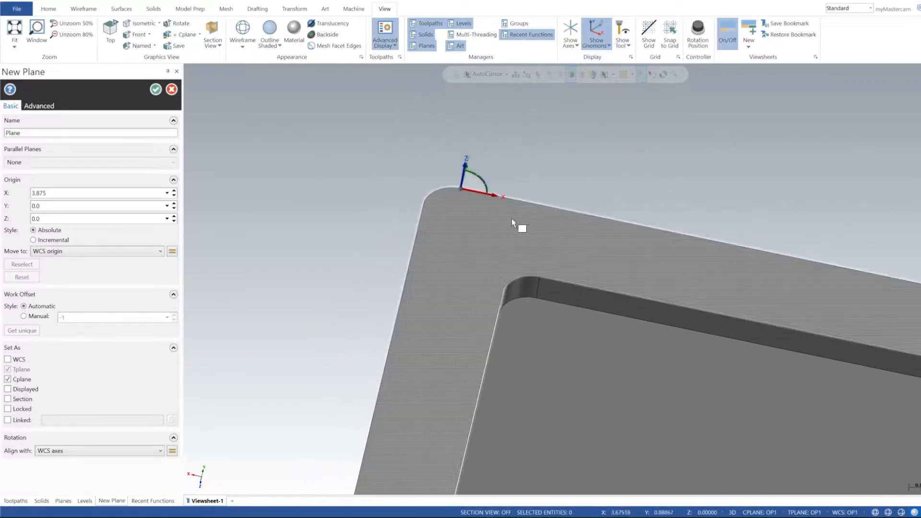
pyautogui.click(485, 199)
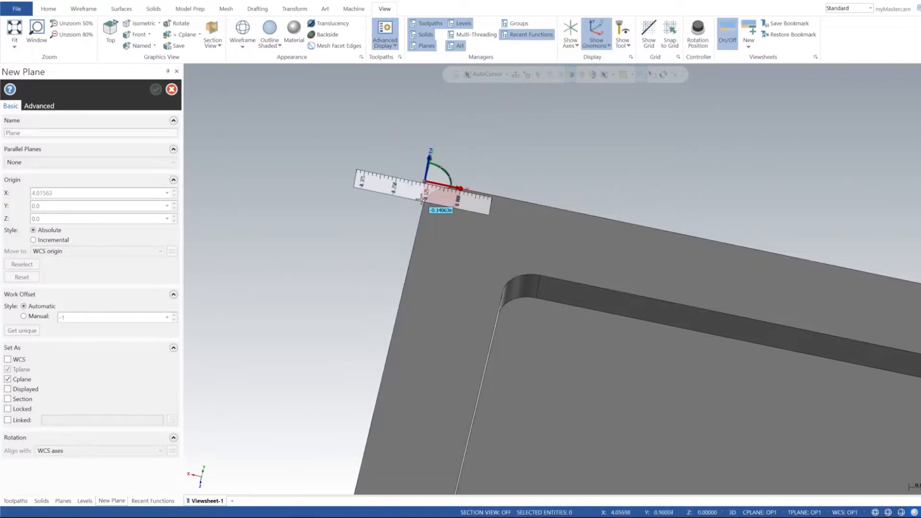
pyautogui.click(423, 204)
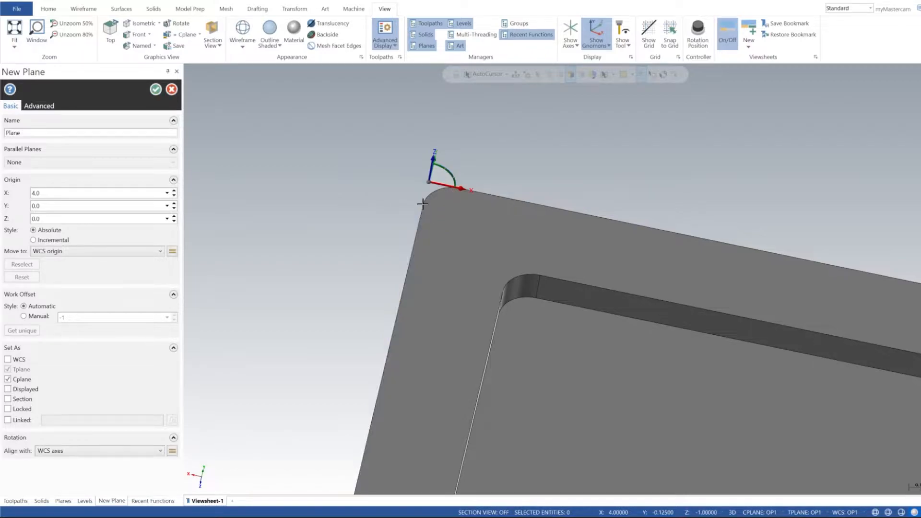
# Name the flipped plane OP2, create it as the WCS, and display the part in isometric view.
pyautogui.moveTo(79, 130); pyautogui.dragTo(1, 134)
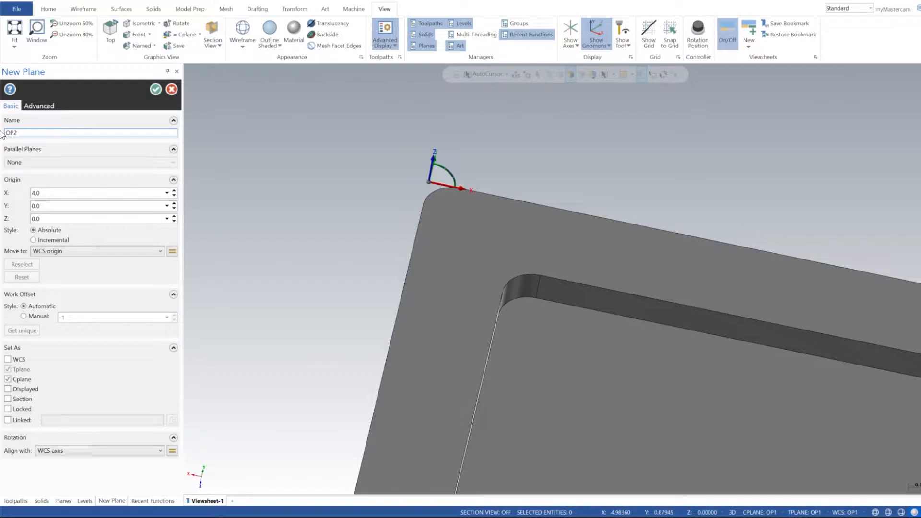
pyautogui.click(19, 360)
pyautogui.click(156, 89)
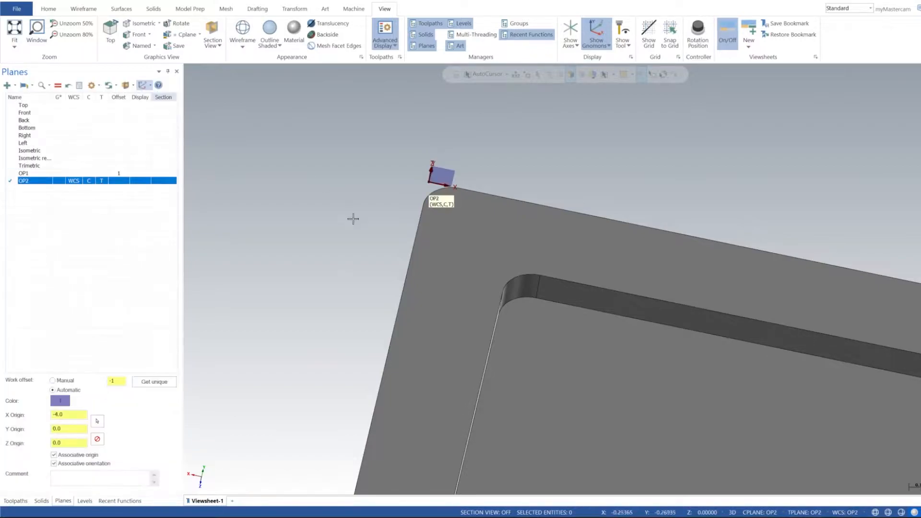
pyautogui.rightClick(378, 181)
pyautogui.click(452, 271)
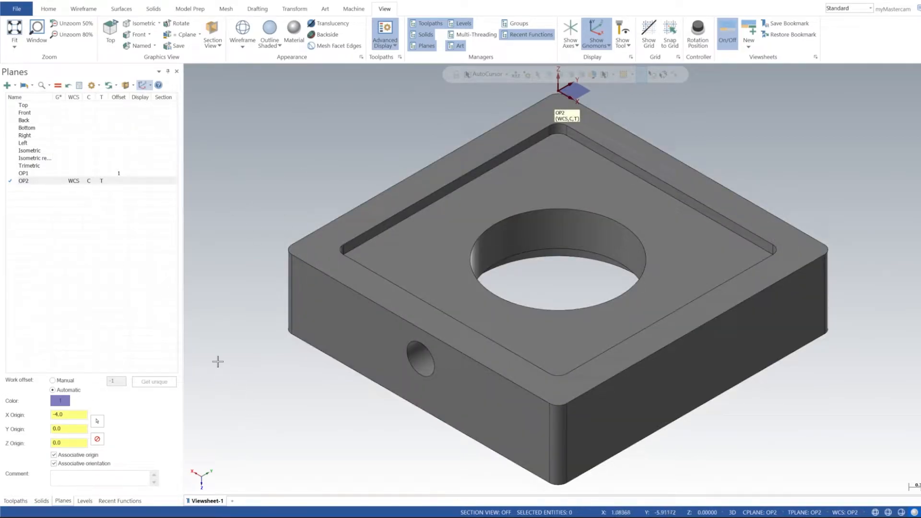
# Add a second viewsheet for the OP2 isometric view and save it as a viewsheet bookmark.
pyautogui.click(233, 502)
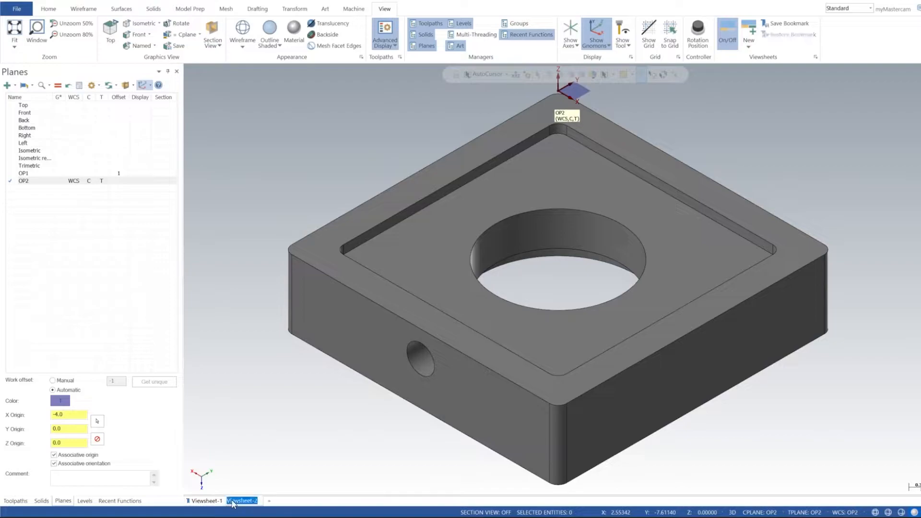
pyautogui.rightClick(237, 504)
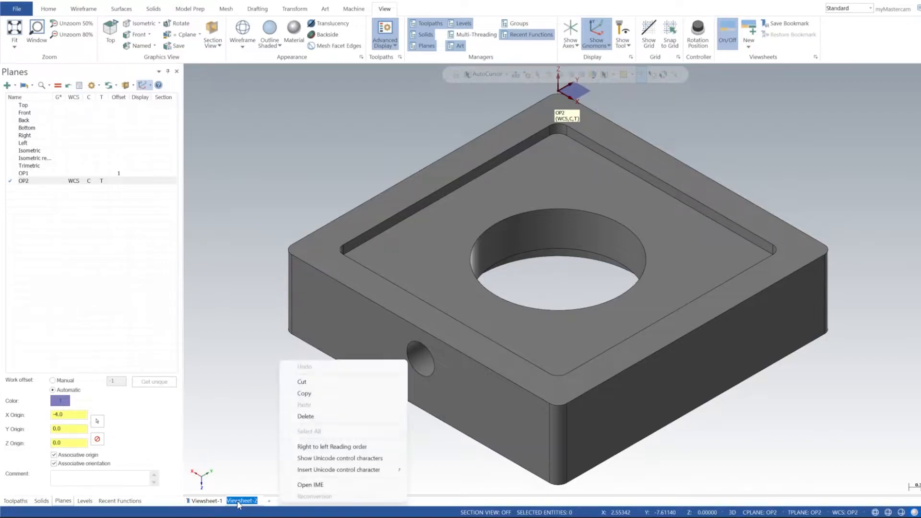
pyautogui.click(255, 502)
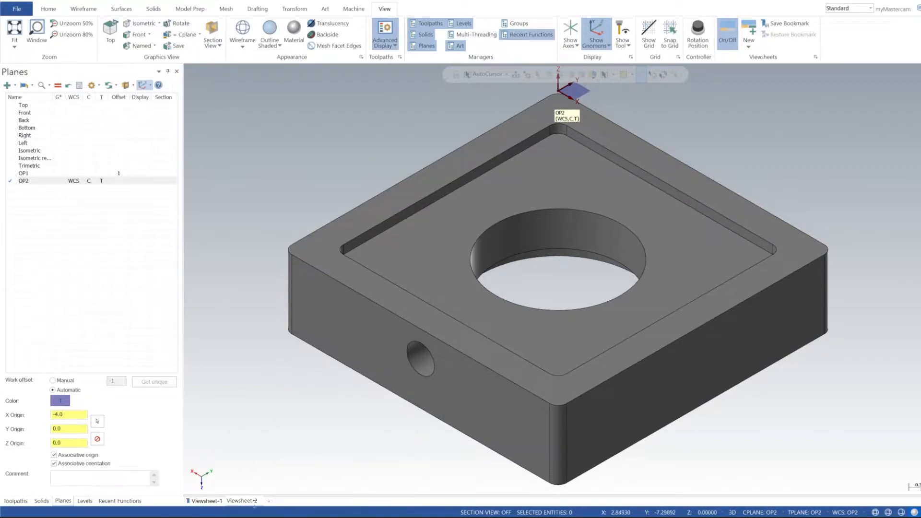
pyautogui.doubleClick(249, 500)
pyautogui.rightClick(249, 501)
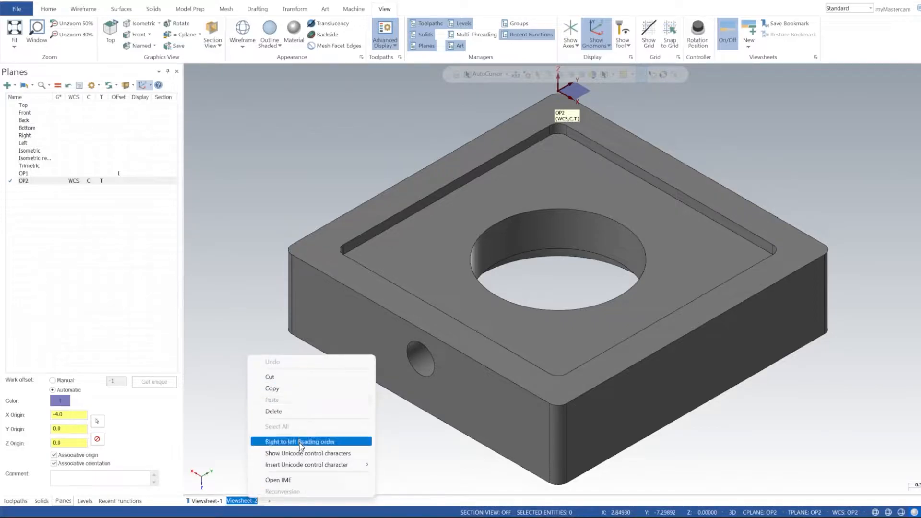
pyautogui.click(235, 451)
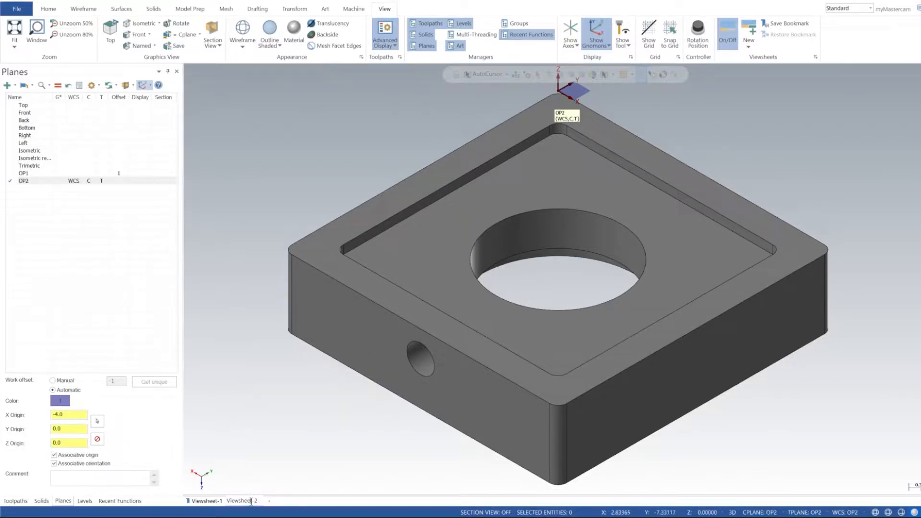
pyautogui.click(247, 501)
pyautogui.rightClick(246, 503)
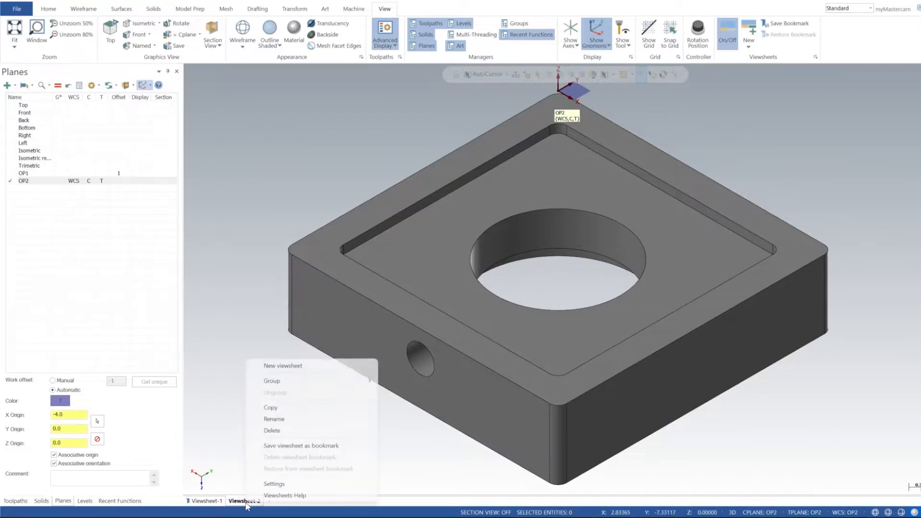
pyautogui.click(286, 450)
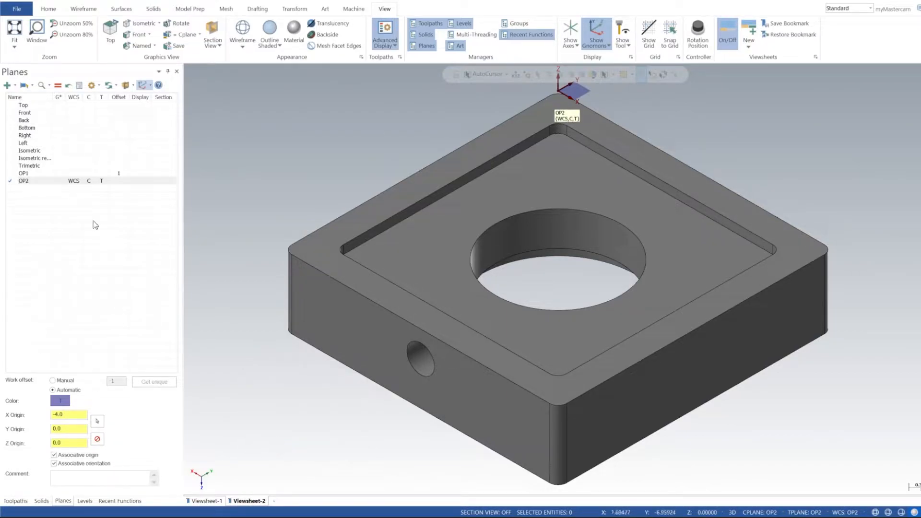
# Edit the OP2 plane and set its work offset manually to 2.
pyautogui.rightClick(33, 181)
pyautogui.click(68, 190)
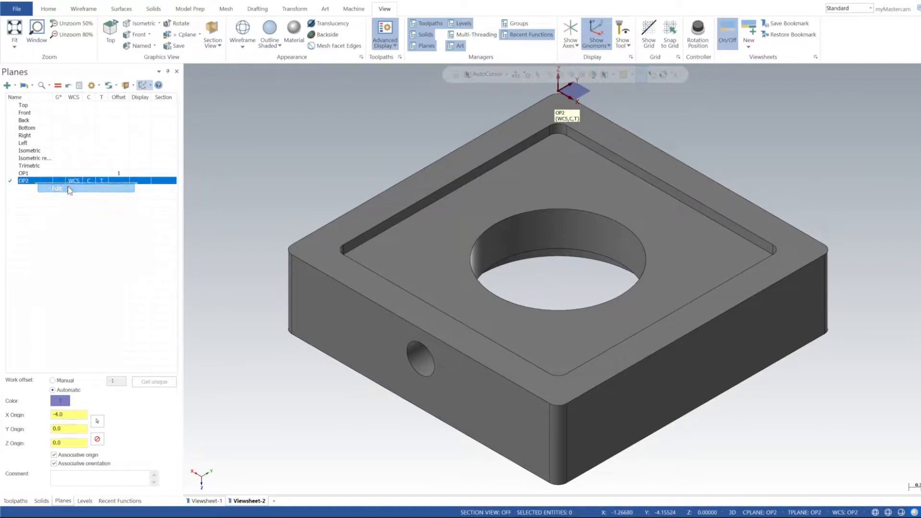
pyautogui.click(40, 319)
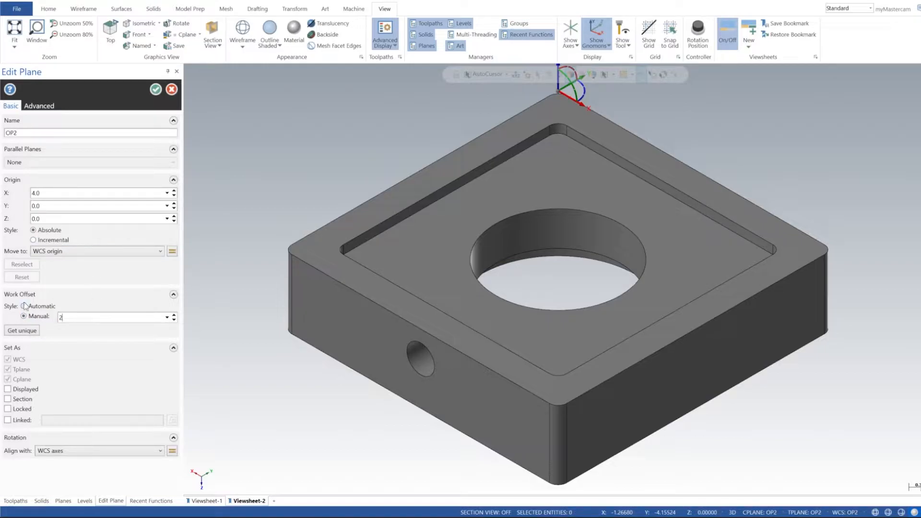
pyautogui.click(156, 89)
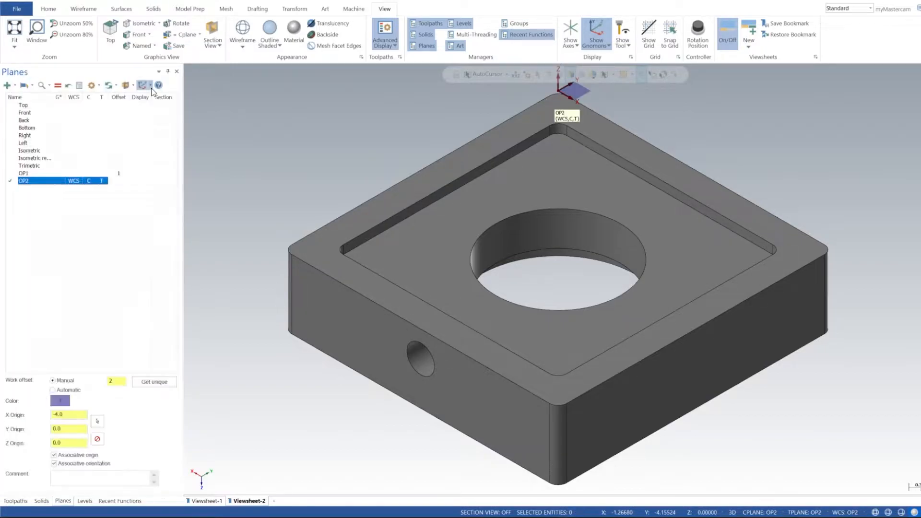
# Start a dynamic plane with its origin at the corner edge of the side face with the small hole, at X 3.875, Y -4.0, Z 0.0.
pyautogui.moveTo(478, 335); pyautogui.dragTo(526, 268, button='middle')
pyautogui.moveTo(551, 87)
pyautogui.mouseDown(button='middle')
pyautogui.moveTo(545, 218)
pyautogui.moveTo(448, 189)
pyautogui.moveTo(495, 237)
pyautogui.moveTo(546, 209)
pyautogui.mouseUp(button='middle')
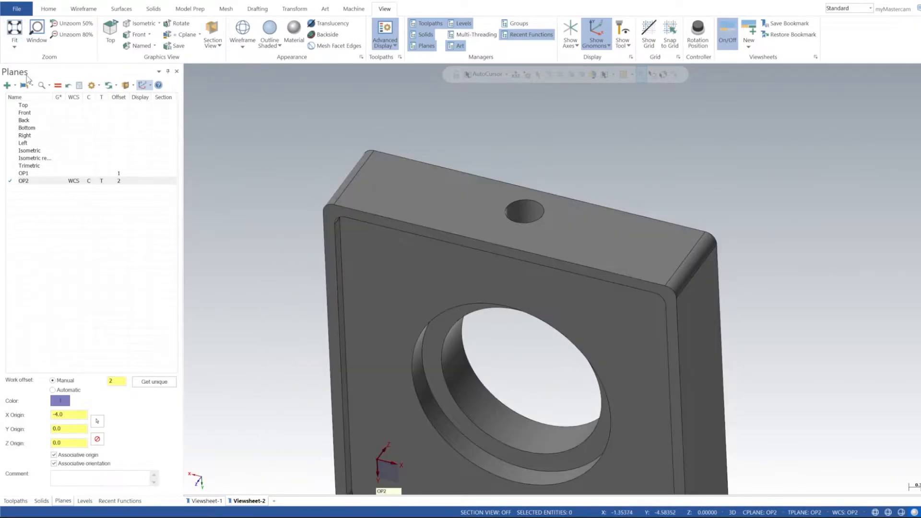
pyautogui.click(15, 85)
pyautogui.click(29, 174)
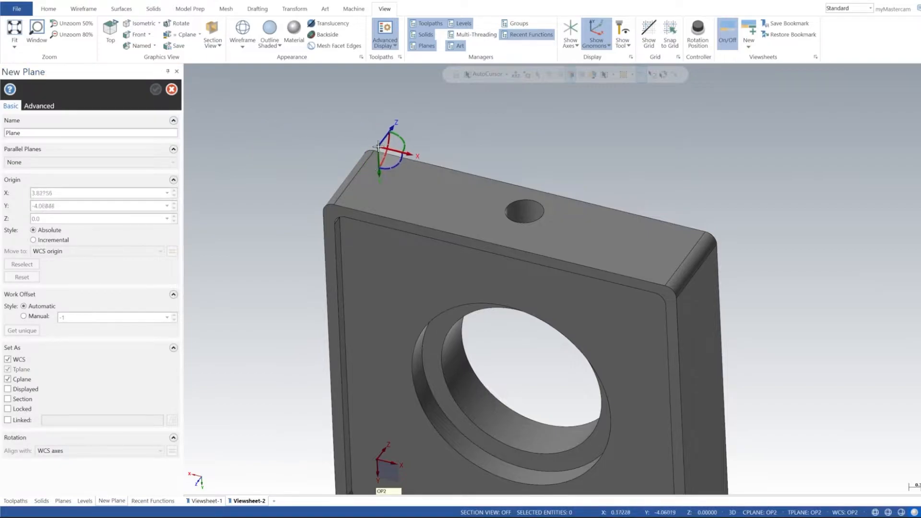
pyautogui.click(379, 153)
# Shift the new plane's origin along its X axis to the side face's theoretical corner at X 4.0.
pyautogui.moveTo(486, 223); pyautogui.dragTo(575, 284, button='middle')
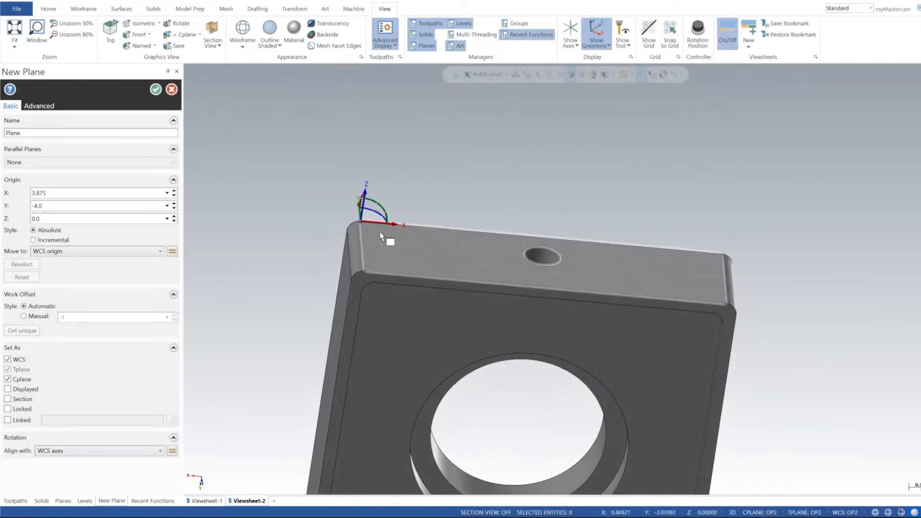
pyautogui.click(369, 223)
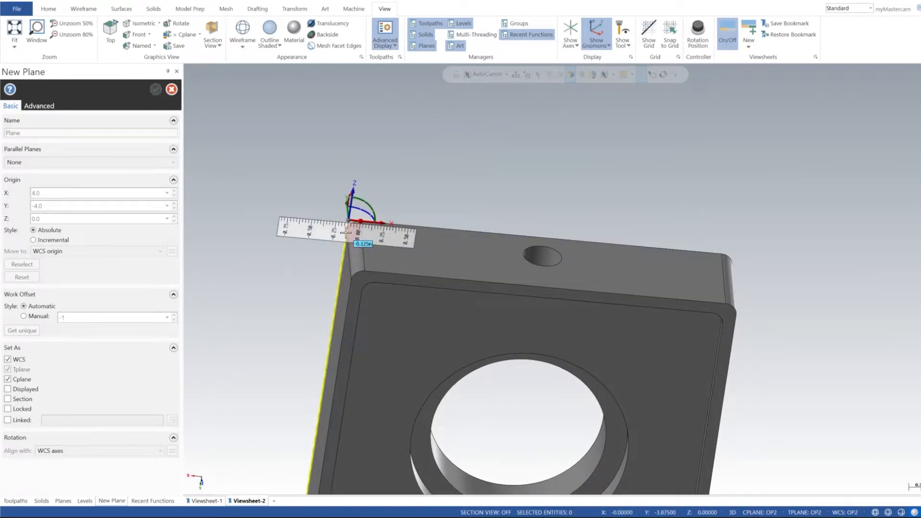
pyautogui.click(347, 234)
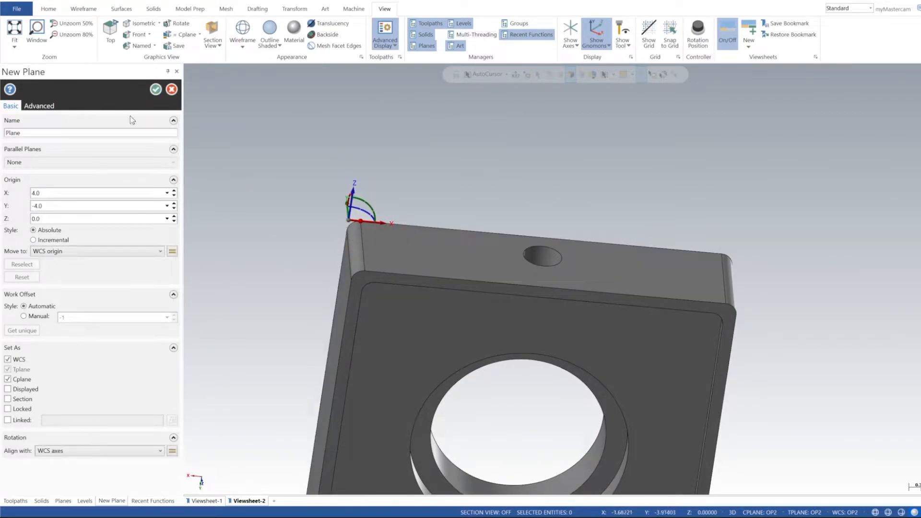
# Set the new plane's work offset manually to 3, name it OP3, and create it as the WCS.
pyautogui.click(31, 317)
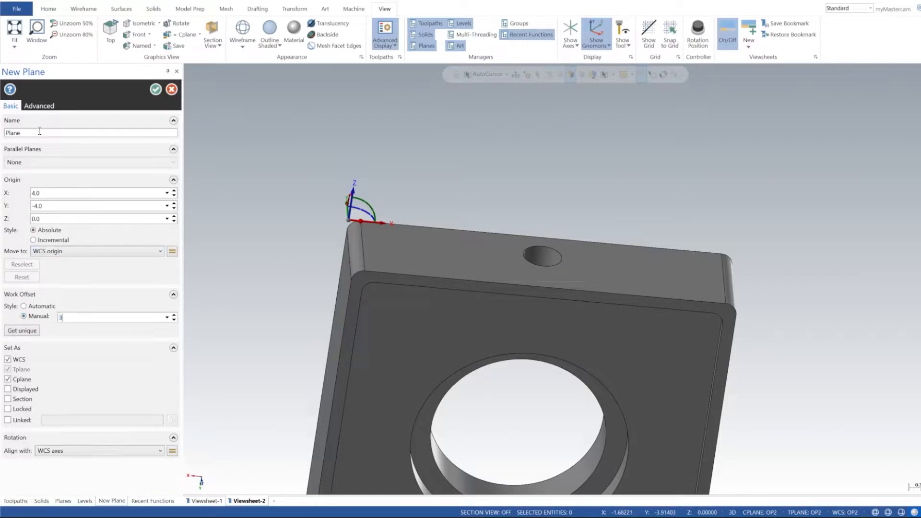
pyautogui.moveTo(37, 132); pyautogui.dragTo(3, 134)
pyautogui.write('OP3')
pyautogui.click(156, 89)
# Display the part in isometric view and store it in a third viewsheet saved as a bookmark.
pyautogui.moveTo(634, 213); pyautogui.dragTo(654, 173, button='middle')
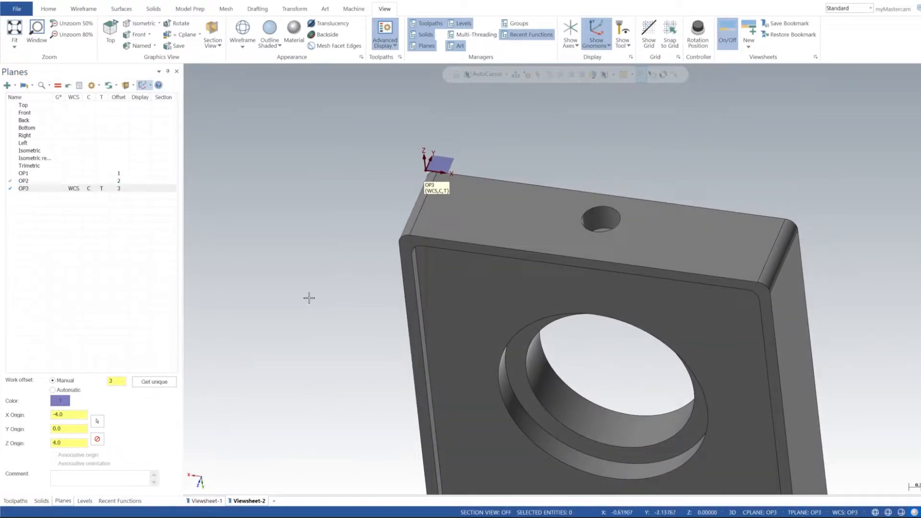
pyautogui.rightClick(318, 283)
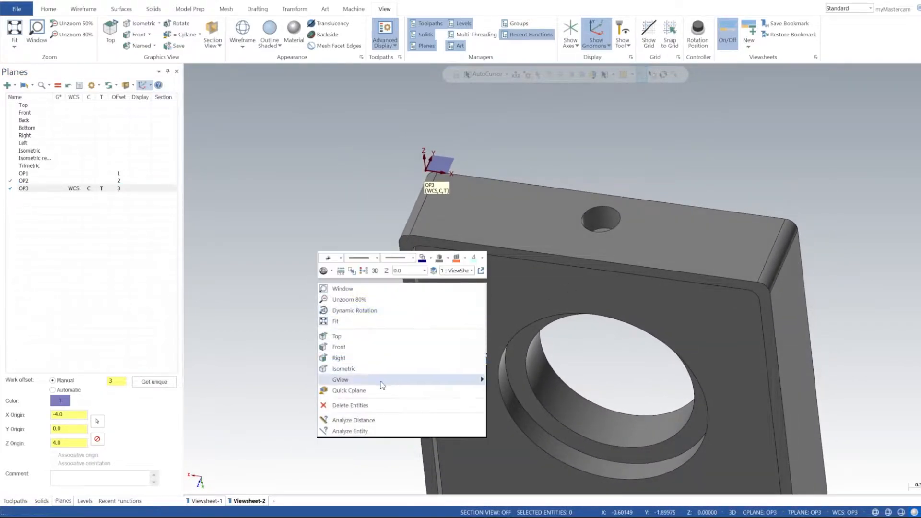
pyautogui.click(377, 371)
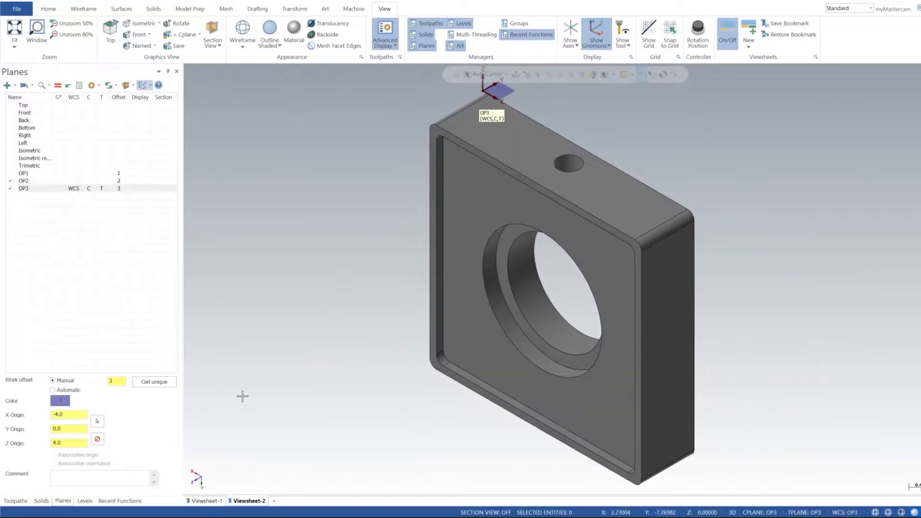
pyautogui.click(274, 501)
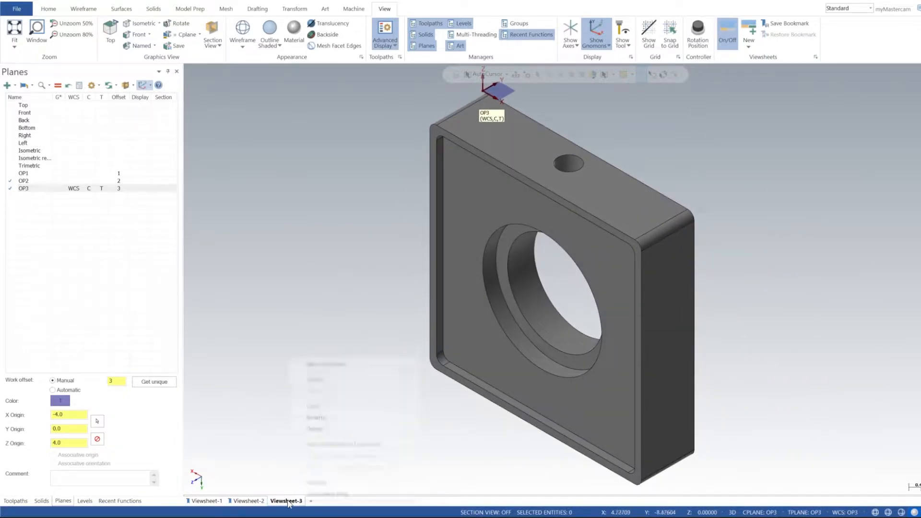
pyautogui.rightClick(287, 501)
pyautogui.click(345, 444)
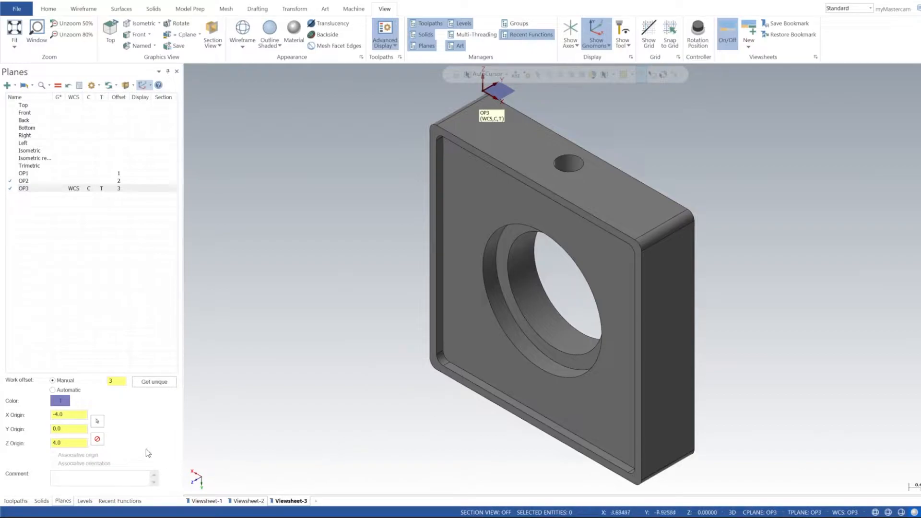
# Rename the three viewsheets OP1, OP2 and OP3 to match their work planes.
pyautogui.rightClick(218, 502)
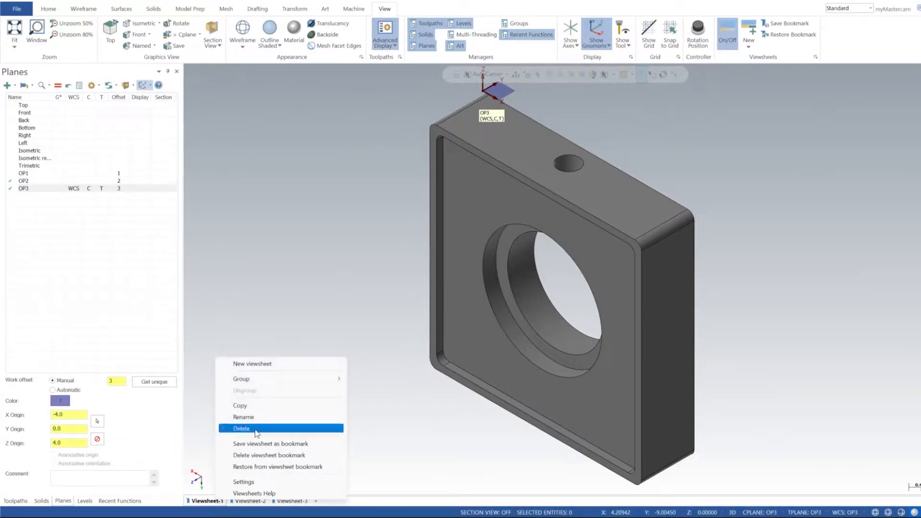
pyautogui.click(261, 417)
pyautogui.write('OP1')
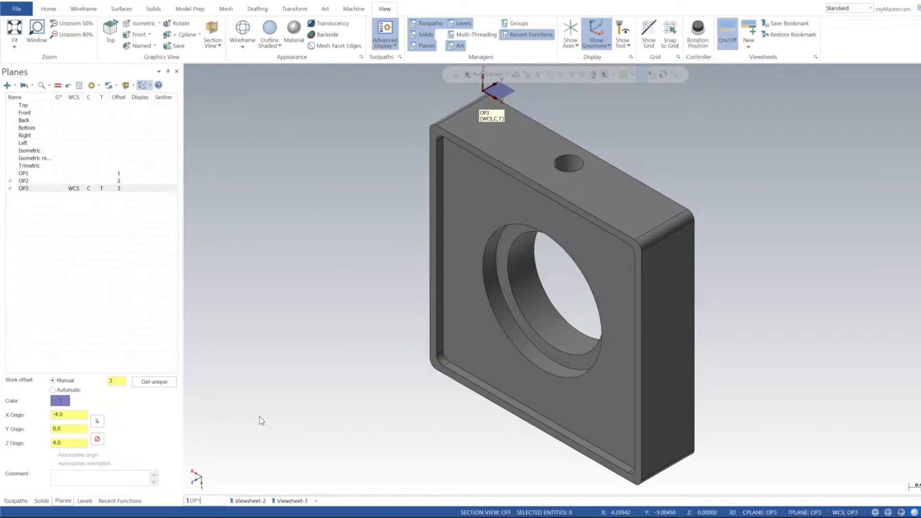
pyautogui.press('Return')
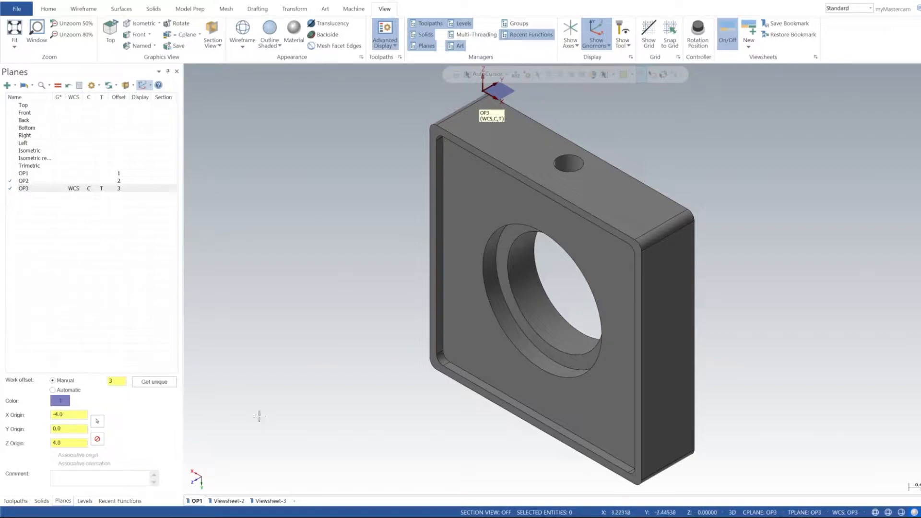
pyautogui.rightClick(225, 500)
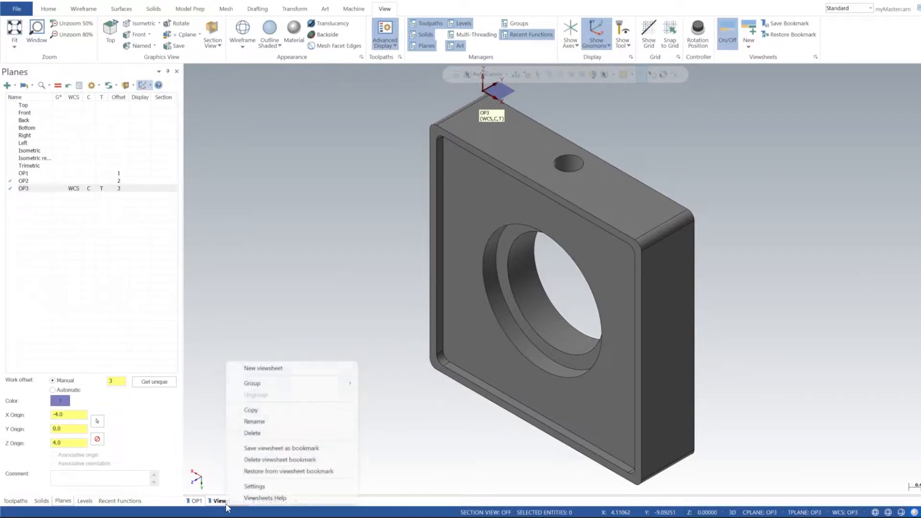
pyautogui.click(269, 420)
pyautogui.write('OP2')
pyautogui.press('Return')
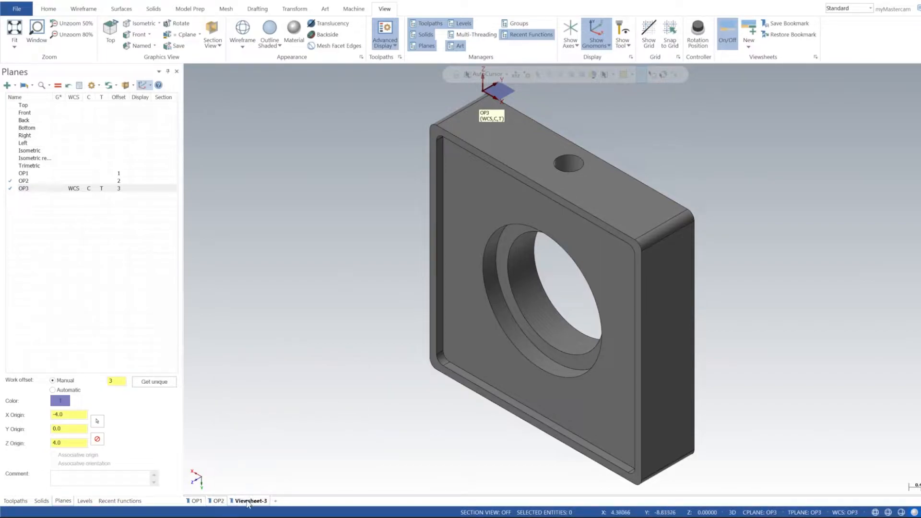
pyautogui.rightClick(249, 501)
pyautogui.click(284, 416)
pyautogui.write('OP3')
pyautogui.press('Return')
# Switch through the OP1, OP2 and OP3 viewsheets to check their planes and views, then return to OP1.
pyautogui.click(196, 501)
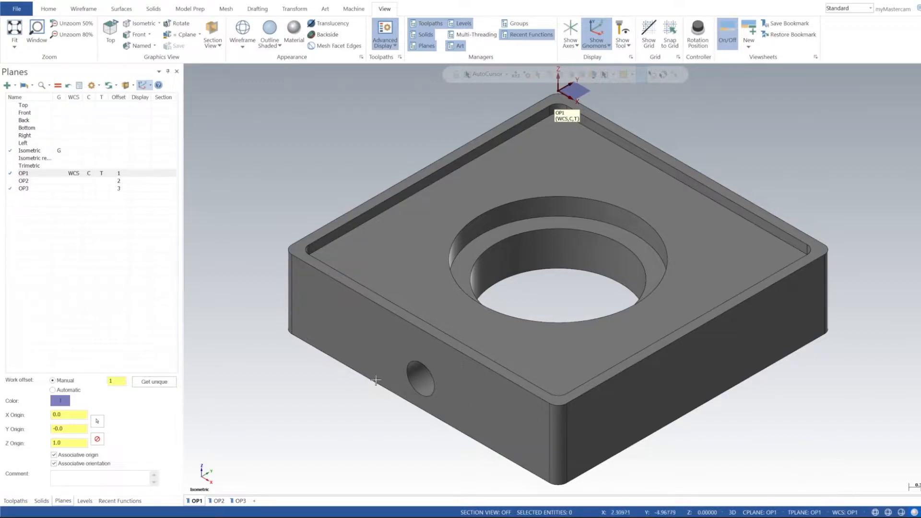
pyautogui.click(218, 501)
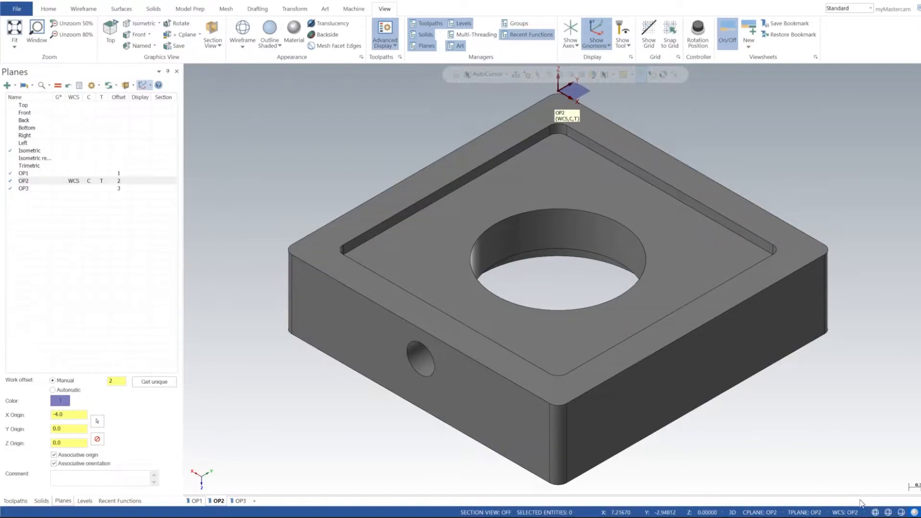
pyautogui.click(240, 501)
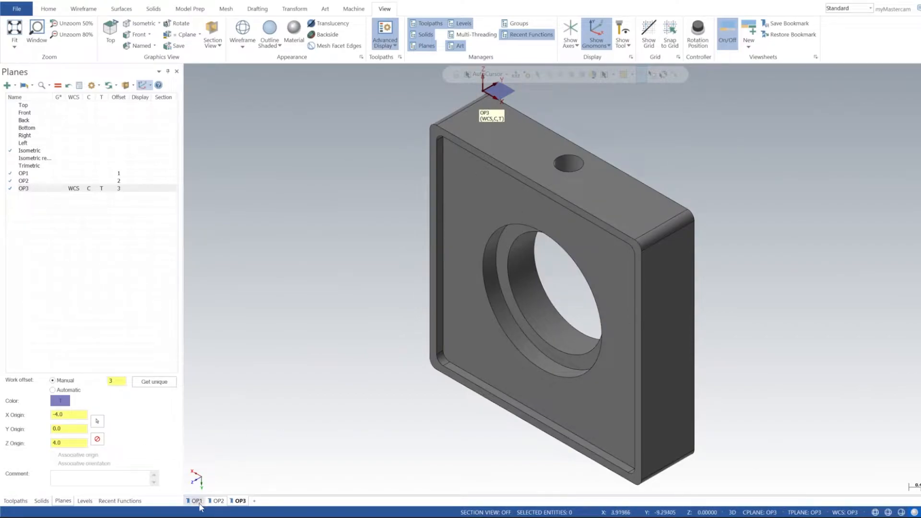
pyautogui.click(196, 501)
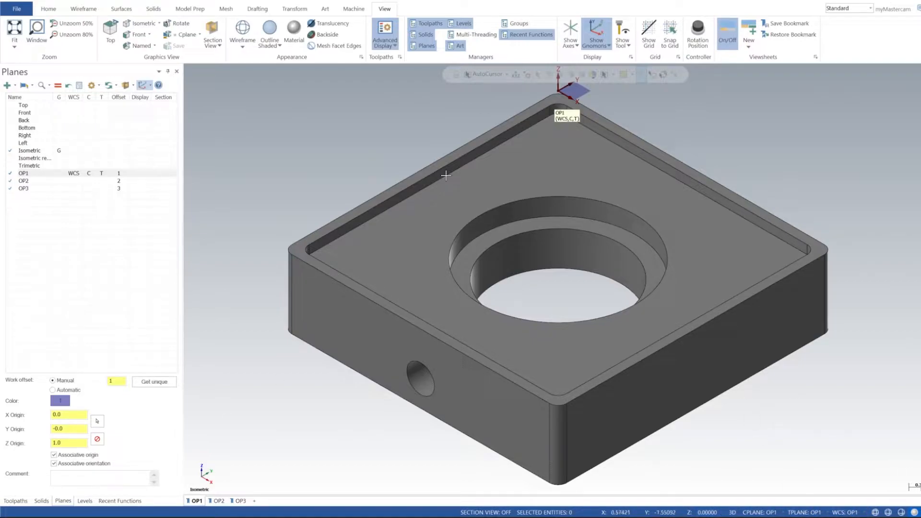
# Add a default mill machine group to the part with the OP1 plane active.
pyautogui.click(354, 8)
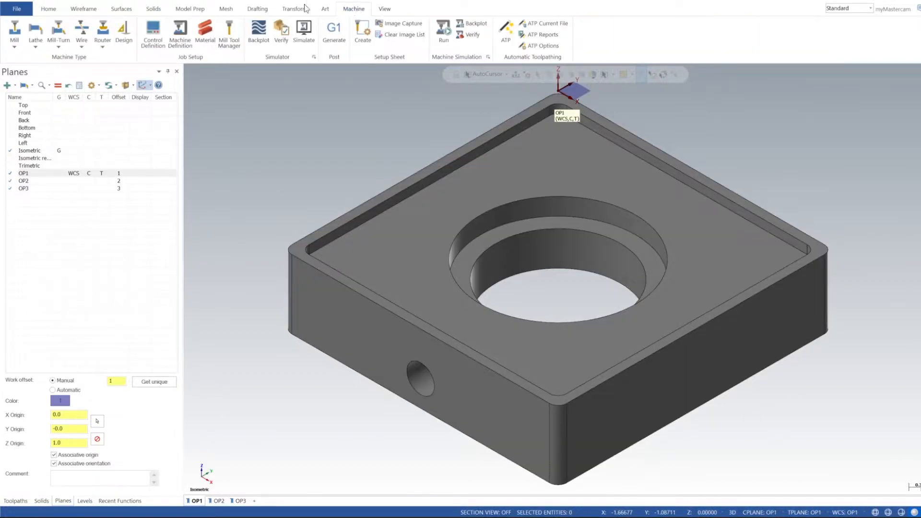
pyautogui.click(14, 32)
pyautogui.click(29, 61)
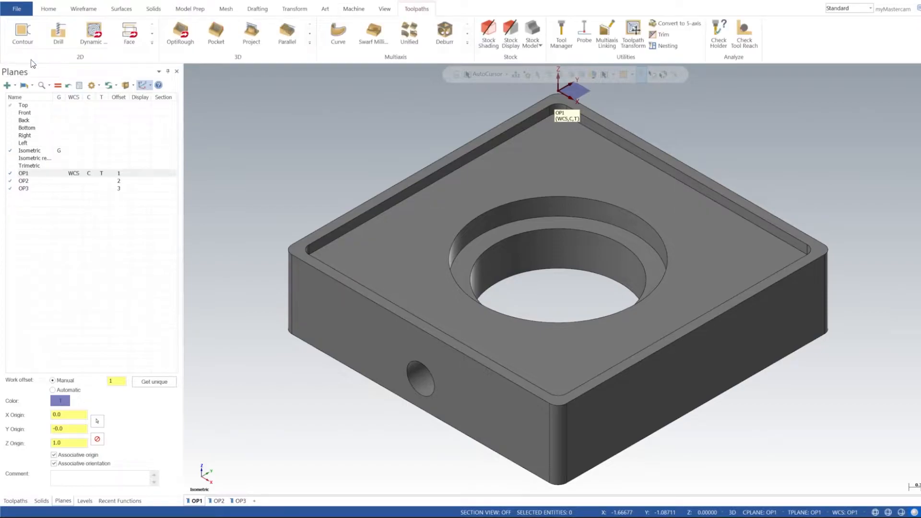
# Define rectangular stock for the machine group with a bounding box fitted around the solid part.
pyautogui.click(18, 501)
pyautogui.moveTo(286, 184)
pyautogui.keyDown('shift'); pyautogui.mouseDown(button='middle')
pyautogui.moveTo(310, 224)
pyautogui.moveTo(300, 195)
pyautogui.mouseUp(button='middle'); pyautogui.keyUp('shift')
pyautogui.moveTo(335, 222); pyautogui.dragTo(366, 214, button='middle')
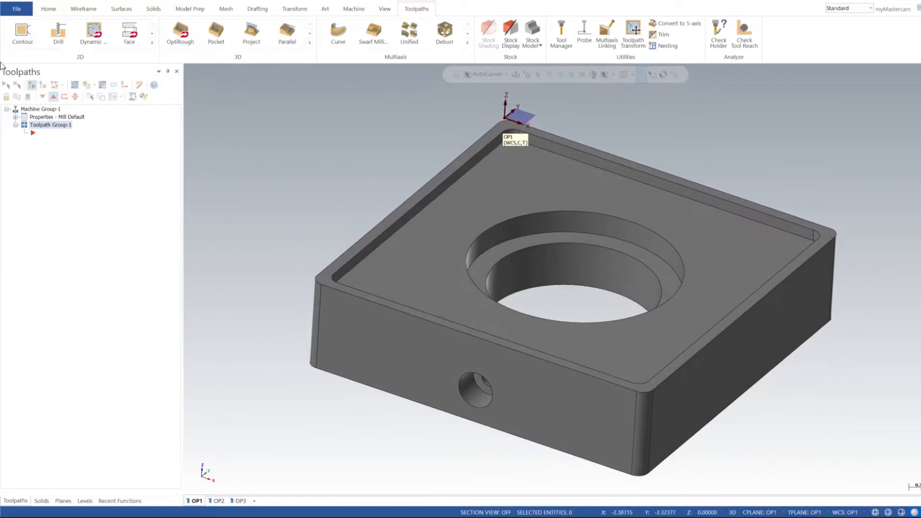
pyautogui.click(15, 117)
pyautogui.click(47, 141)
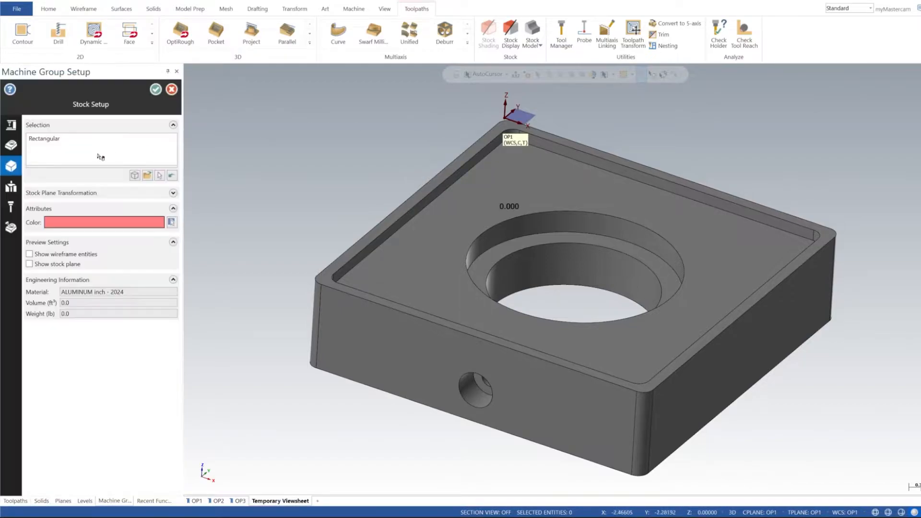
pyautogui.click(134, 175)
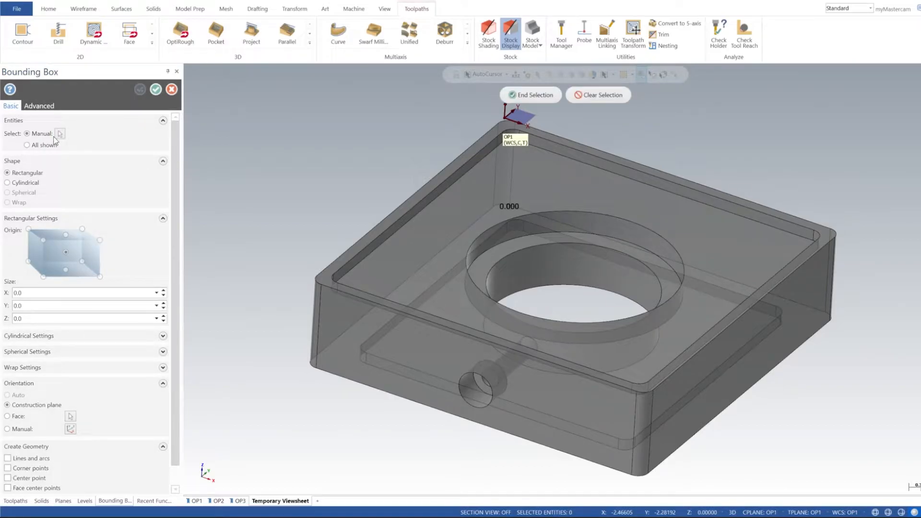
pyautogui.click(396, 223)
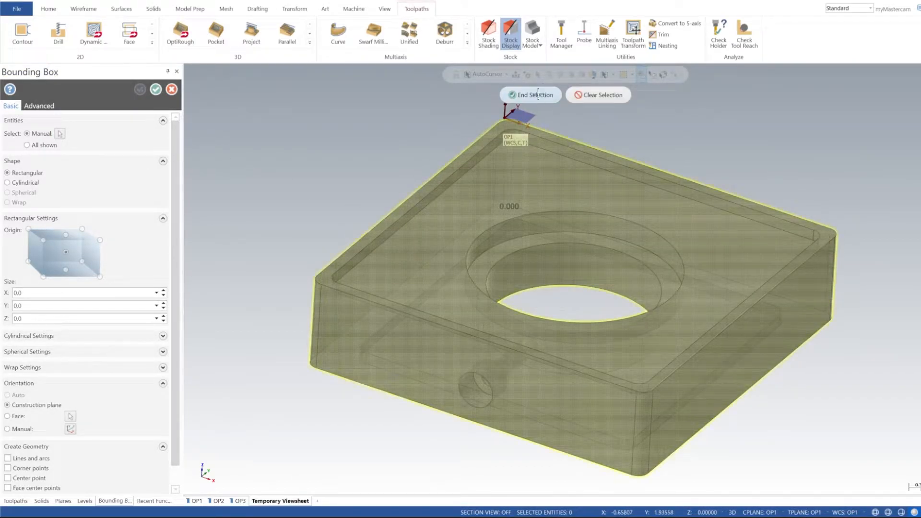
pyautogui.click(533, 95)
pyautogui.click(156, 89)
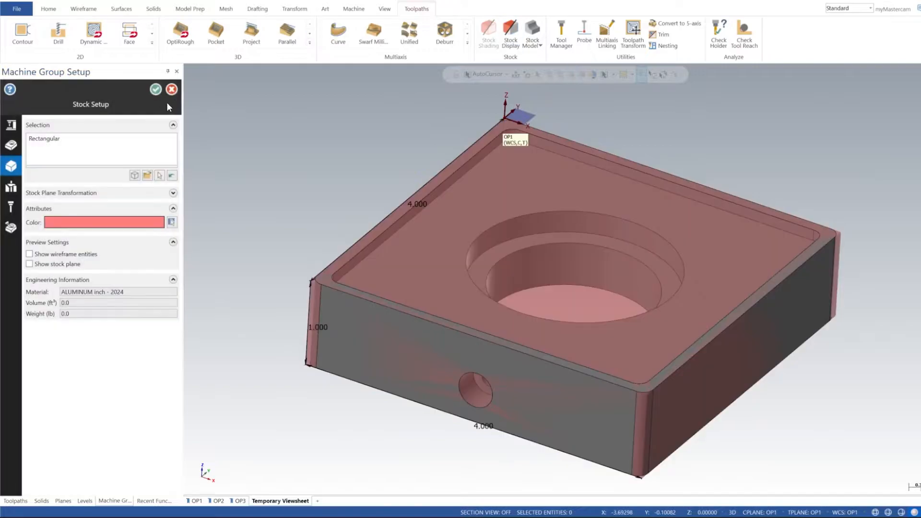
pyautogui.click(156, 90)
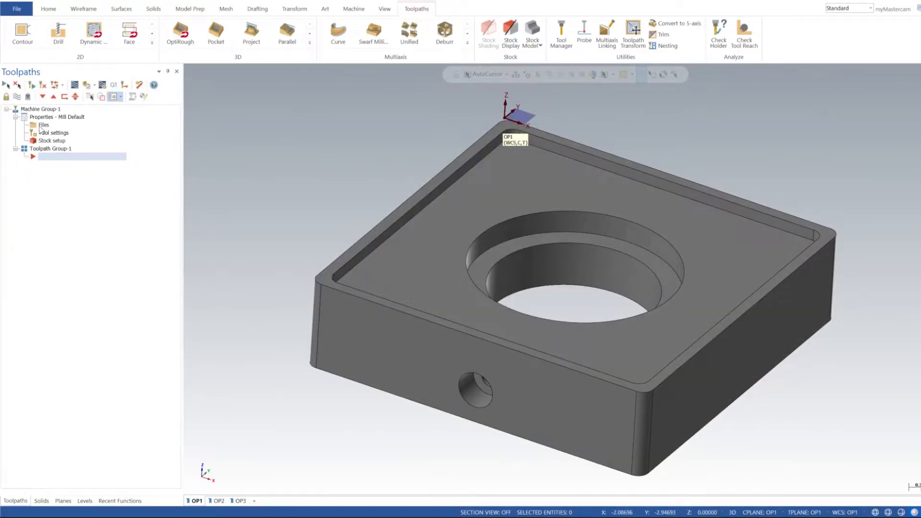
# Rename the toolpath group OP1 and collapse the machine group's properties.
pyautogui.rightClick(50, 152)
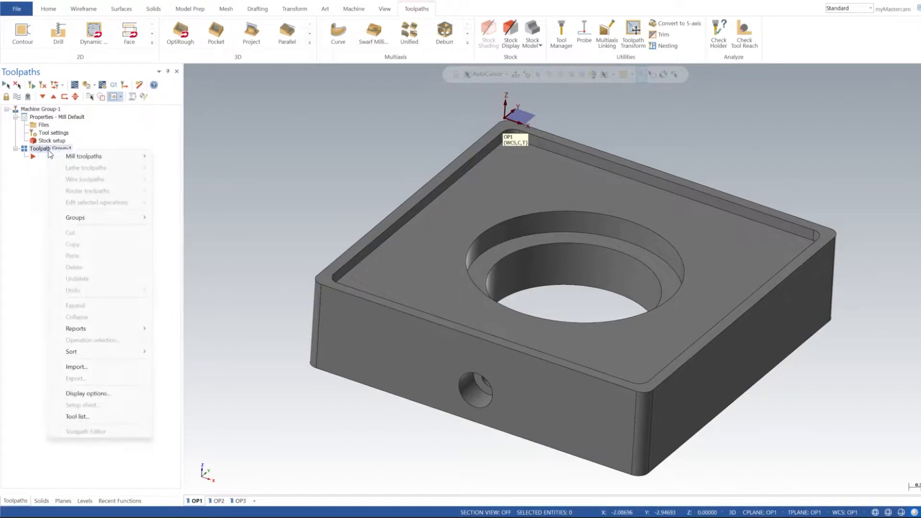
pyautogui.click(40, 150)
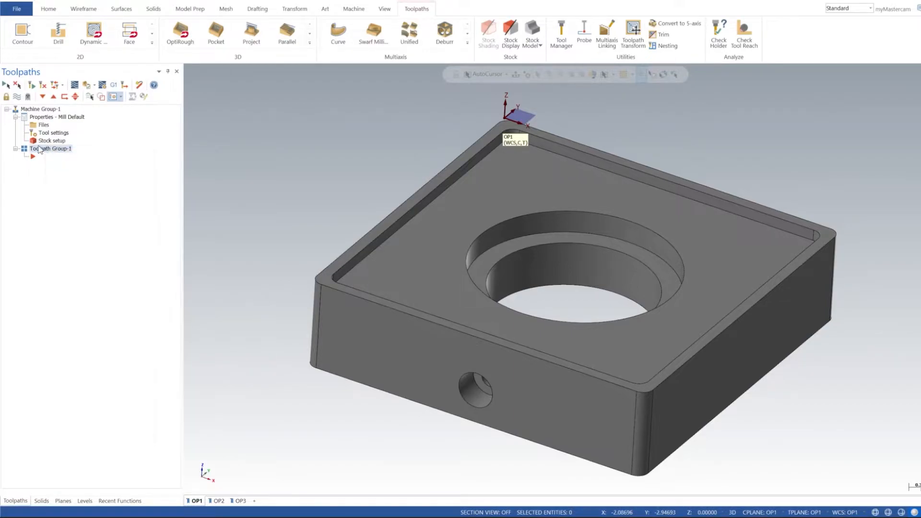
pyautogui.click(40, 150)
pyautogui.write('OP1')
pyautogui.press('Return')
pyautogui.click(15, 117)
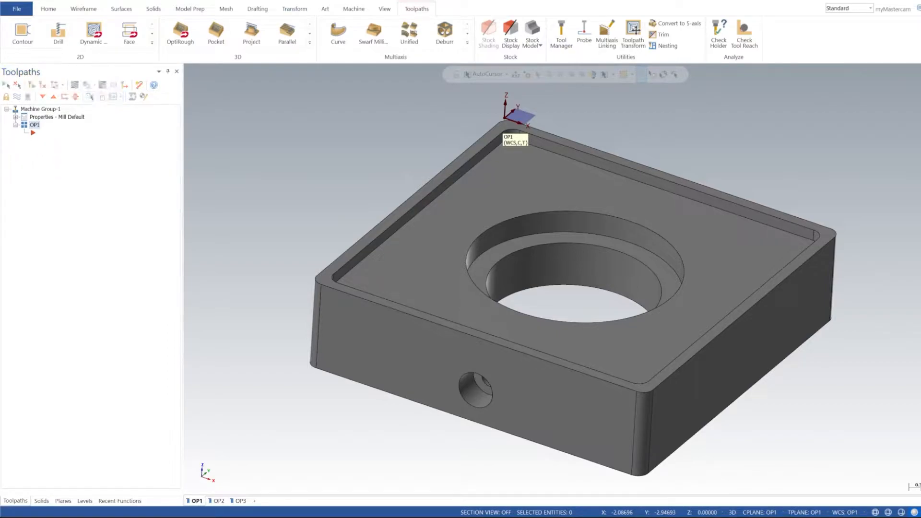
# Create a face mill in the Tool Manager with cutting diameter 2 and a Corner Radius corner type.
pyautogui.moveTo(371, 189); pyautogui.dragTo(325, 202, button='middle')
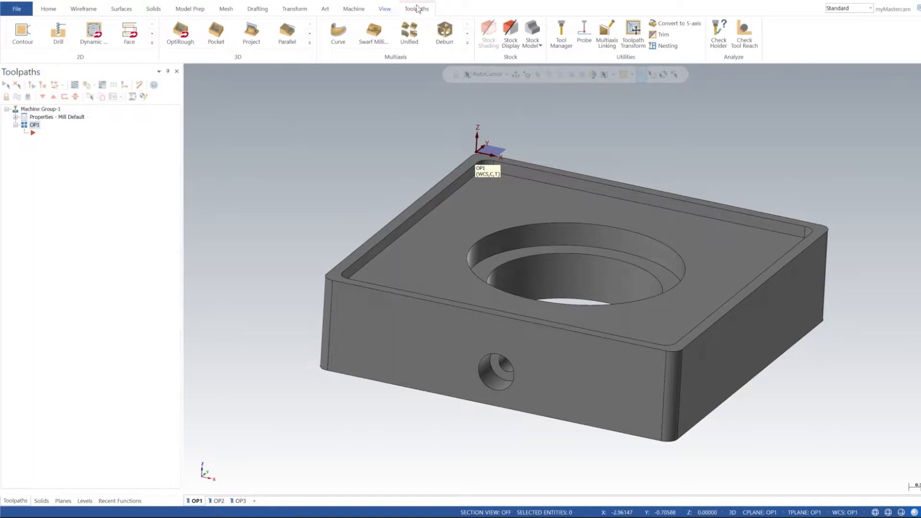
pyautogui.click(571, 33)
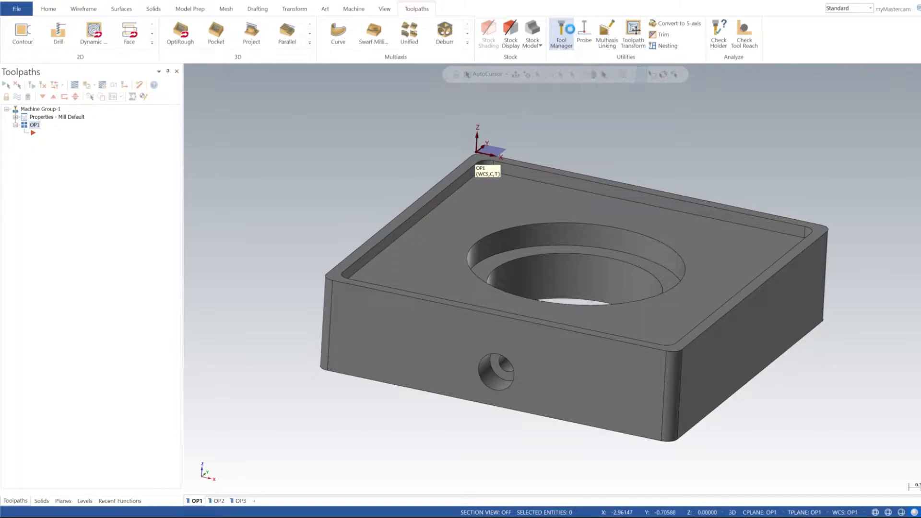
pyautogui.rightClick(288, 106)
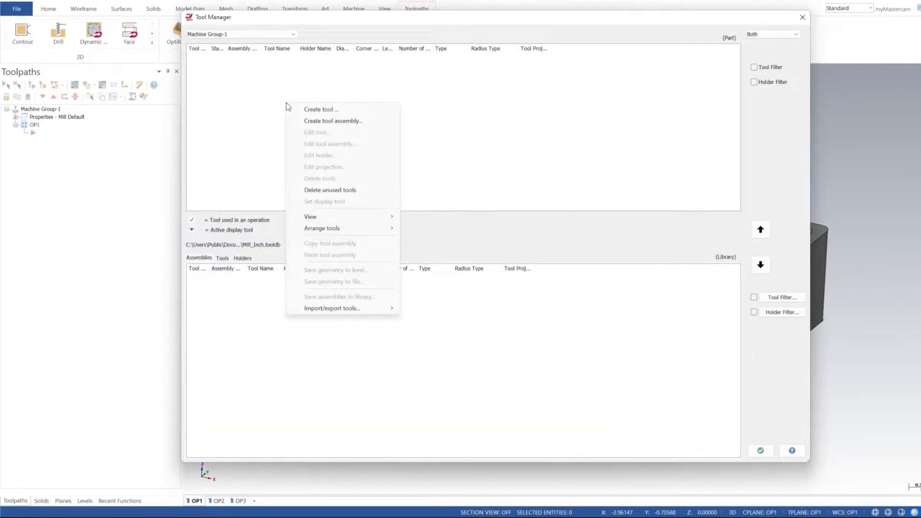
pyautogui.click(338, 109)
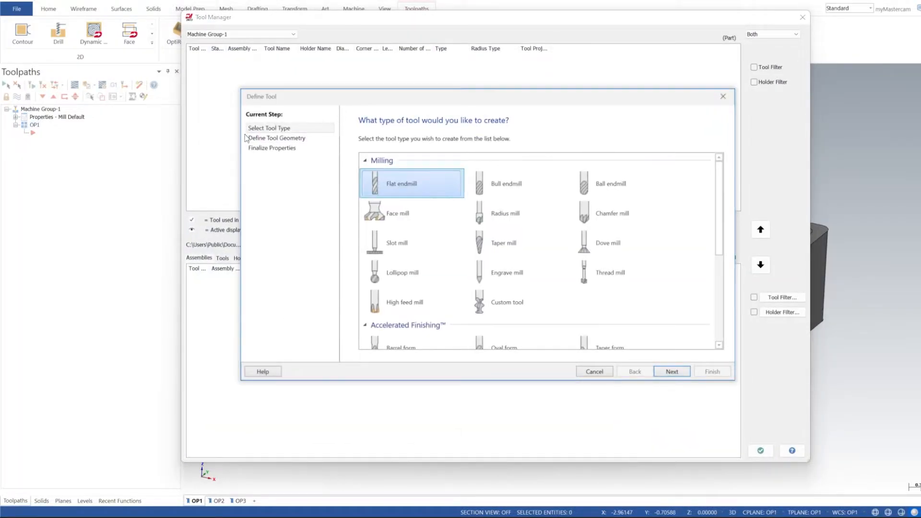
pyautogui.doubleClick(408, 215)
pyautogui.press('Tab')
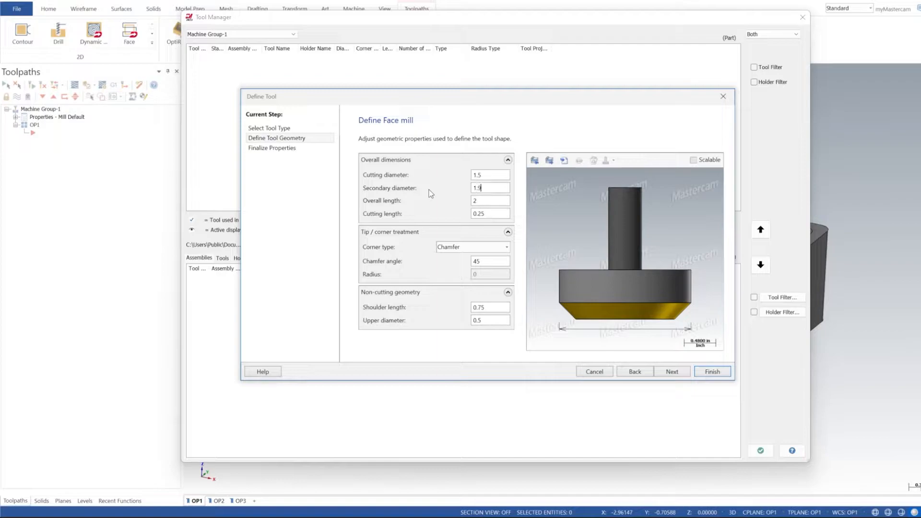
pyautogui.hotkey('shift', 'Tab')
pyautogui.write('2')
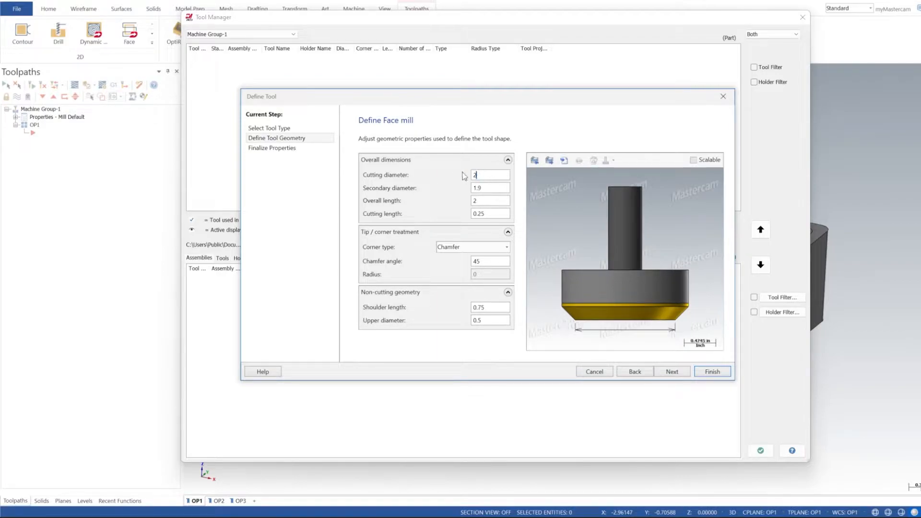
pyautogui.click(488, 248)
pyautogui.click(477, 270)
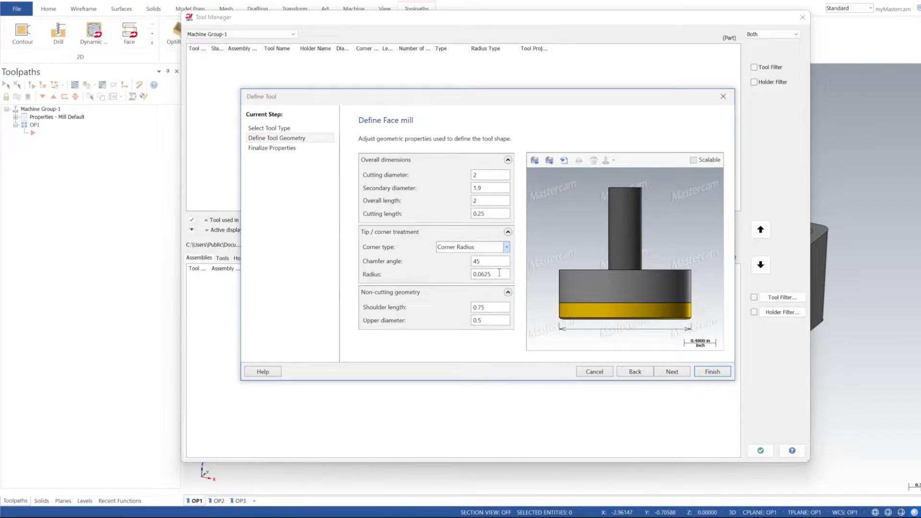
pyautogui.click(713, 371)
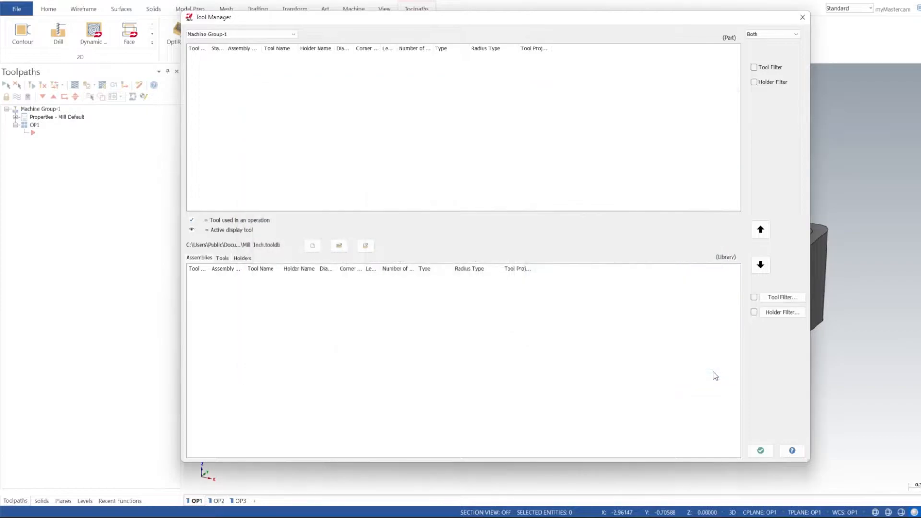
# Edit the face mill's properties to 6 flutes, feed rate 60 and spindle speed 4000.
pyautogui.rightClick(290, 63)
pyautogui.click(283, 61)
pyautogui.rightClick(286, 61)
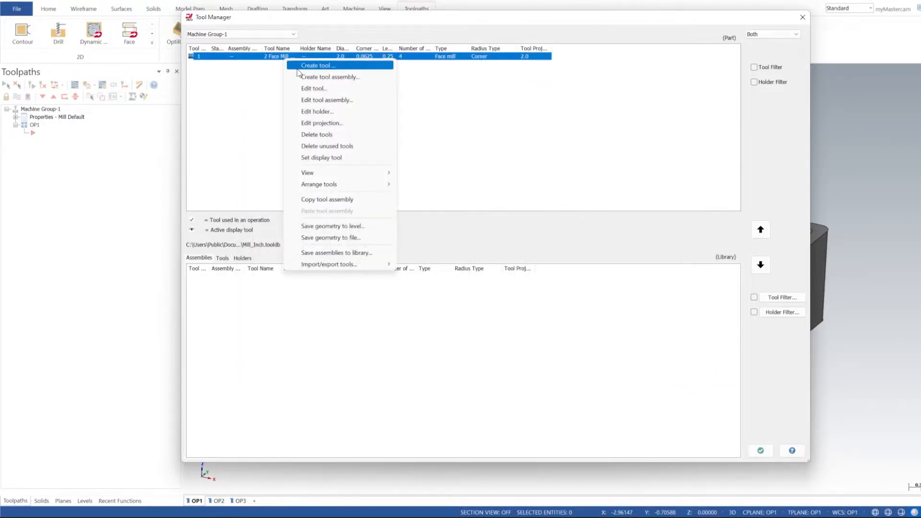
pyautogui.click(332, 88)
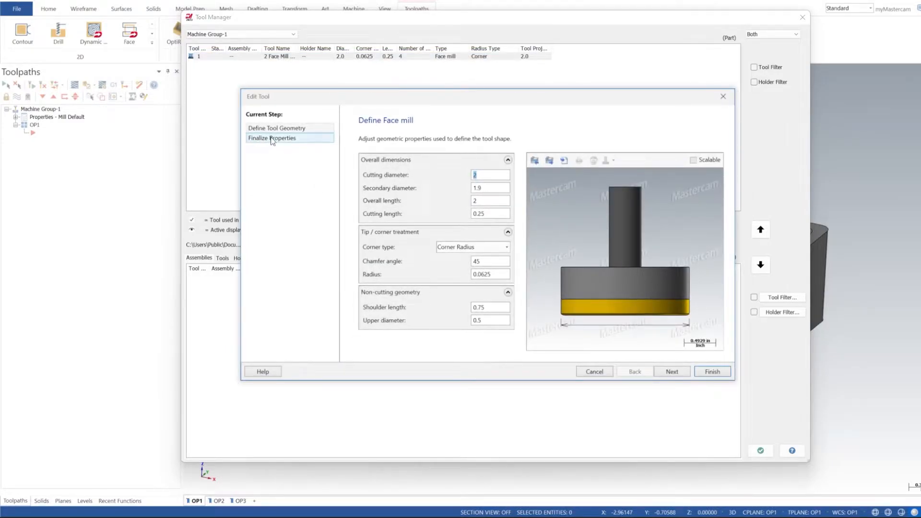
pyautogui.click(272, 139)
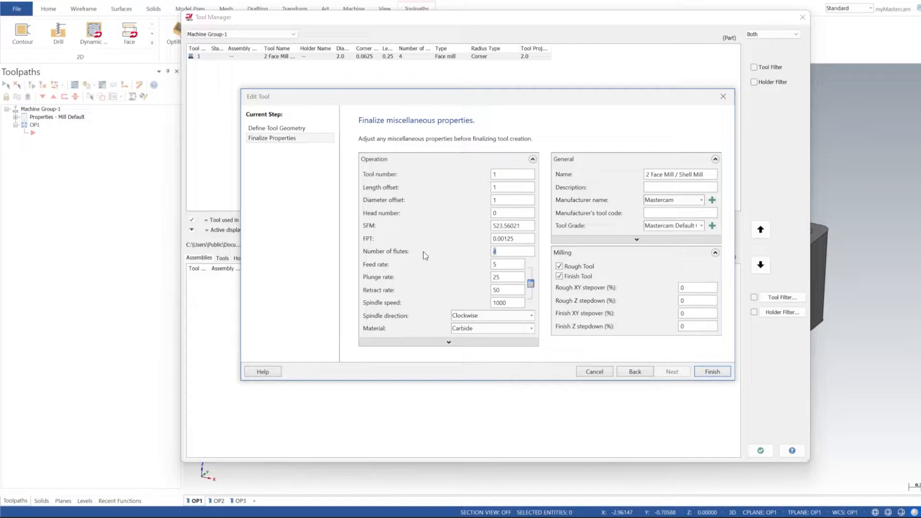
pyautogui.write('6')
pyautogui.moveTo(508, 264); pyautogui.dragTo(366, 265)
pyautogui.moveTo(511, 303); pyautogui.dragTo(443, 305)
pyautogui.write('4000')
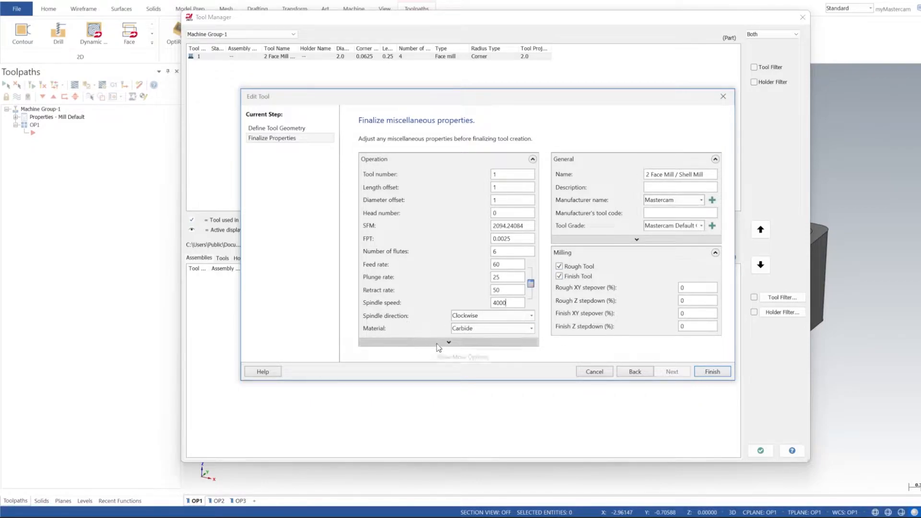
pyautogui.click(706, 375)
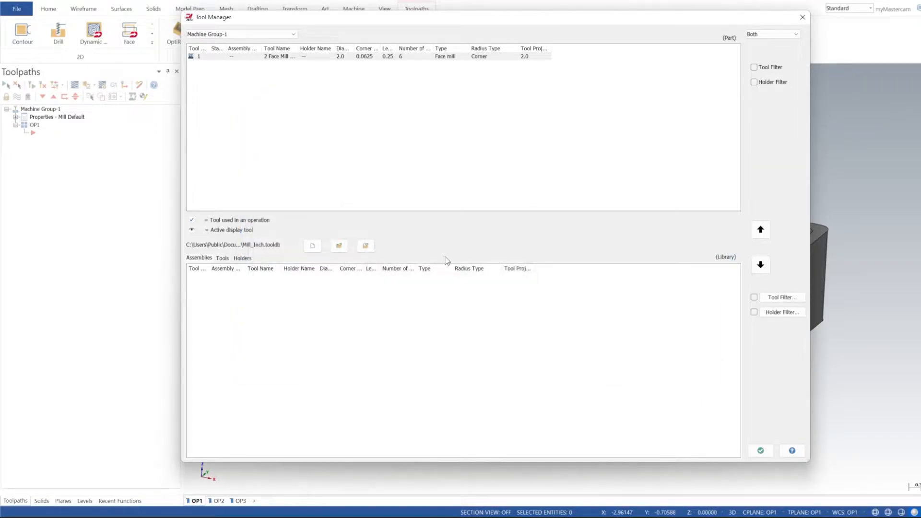
# Add a new flat endmill, keep its default 0.5 cutting diameter, and go to its final properties.
pyautogui.rightClick(323, 103)
pyautogui.click(358, 109)
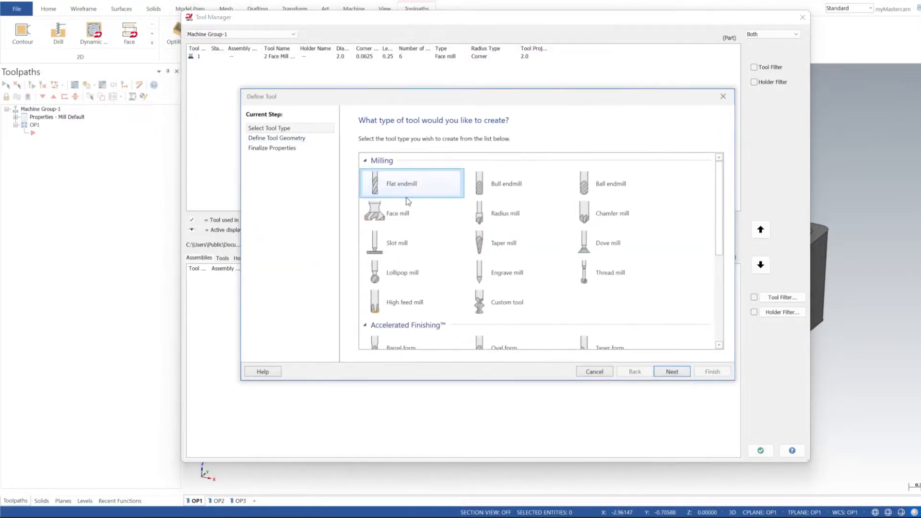
pyautogui.moveTo(432, 96); pyautogui.dragTo(459, 81)
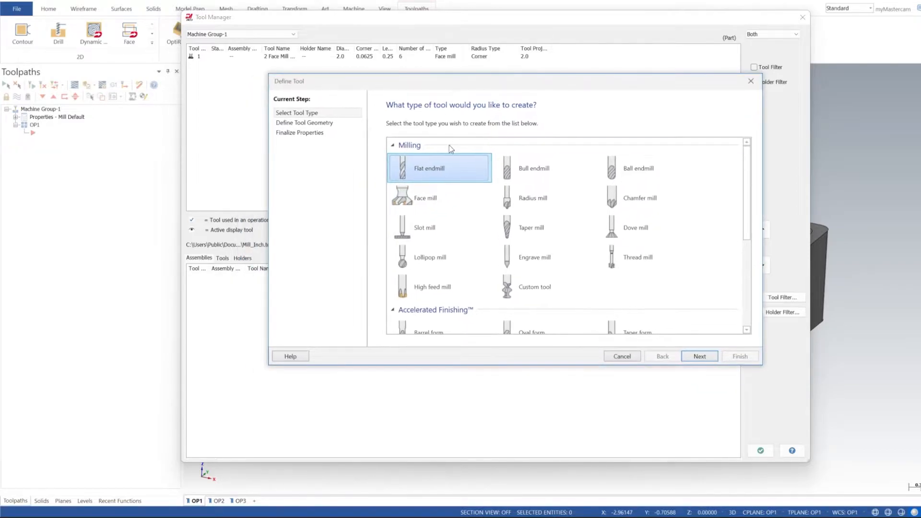
pyautogui.doubleClick(442, 168)
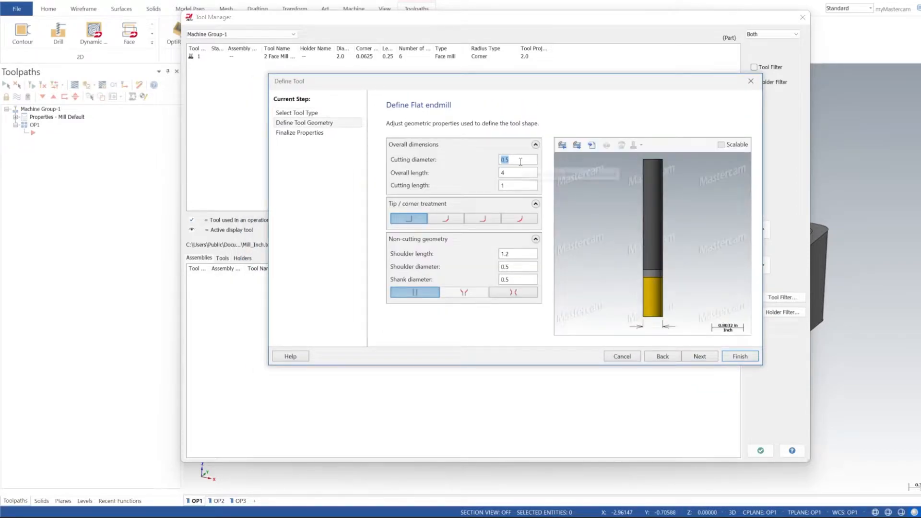
pyautogui.click(311, 133)
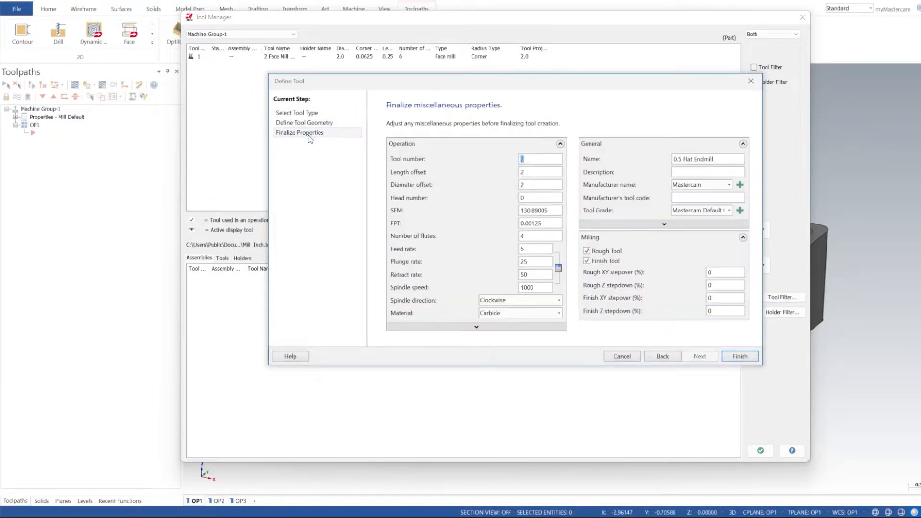
# Set the 0.5 flat endmill to 3 flutes, feed rate 60 and spindle speed 7000, and finish the tool.
pyautogui.doubleClick(532, 236)
pyautogui.write('3')
pyautogui.click(540, 250)
pyautogui.moveTo(537, 249); pyautogui.dragTo(397, 245)
pyautogui.write('60')
pyautogui.moveTo(545, 287); pyautogui.dragTo(433, 281)
pyautogui.write('7000')
pyautogui.click(739, 356)
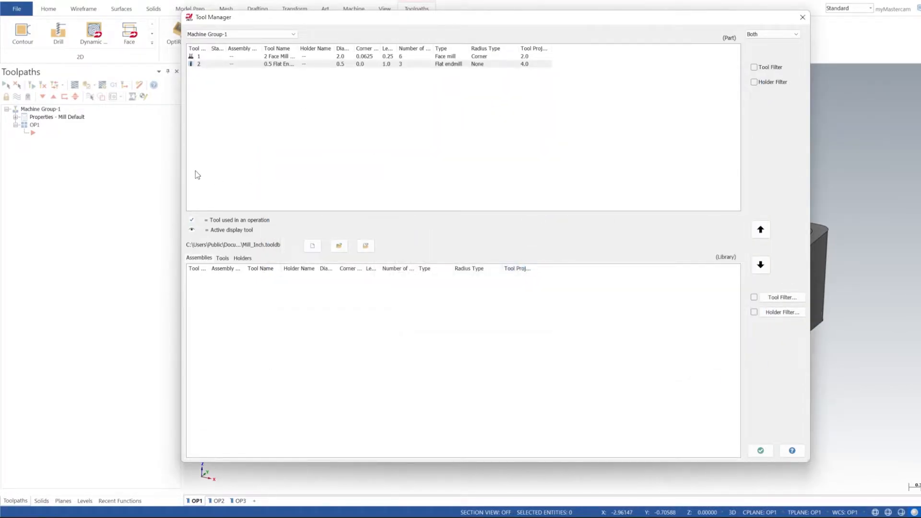
# Add another flat endmill with a cutting diameter of 0.25 and go to its final properties.
pyautogui.rightClick(372, 112)
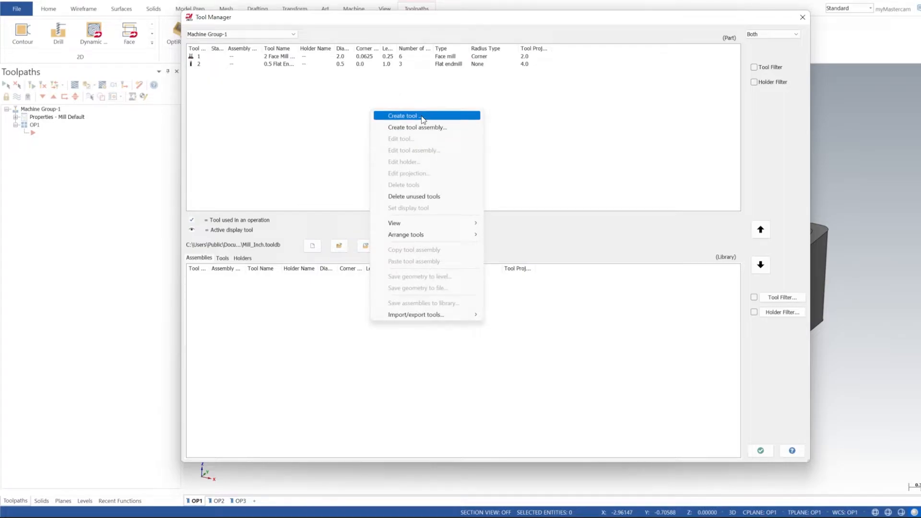
pyautogui.click(423, 116)
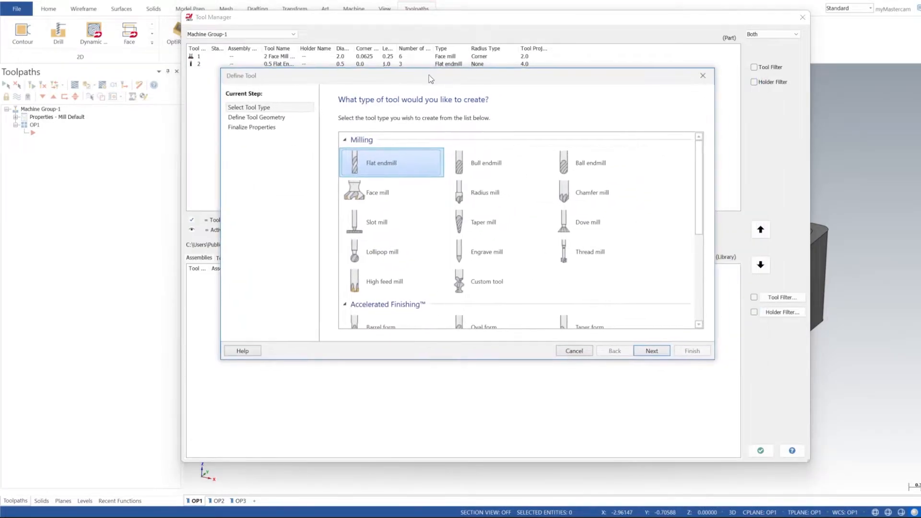
pyautogui.moveTo(430, 76); pyautogui.dragTo(431, 91)
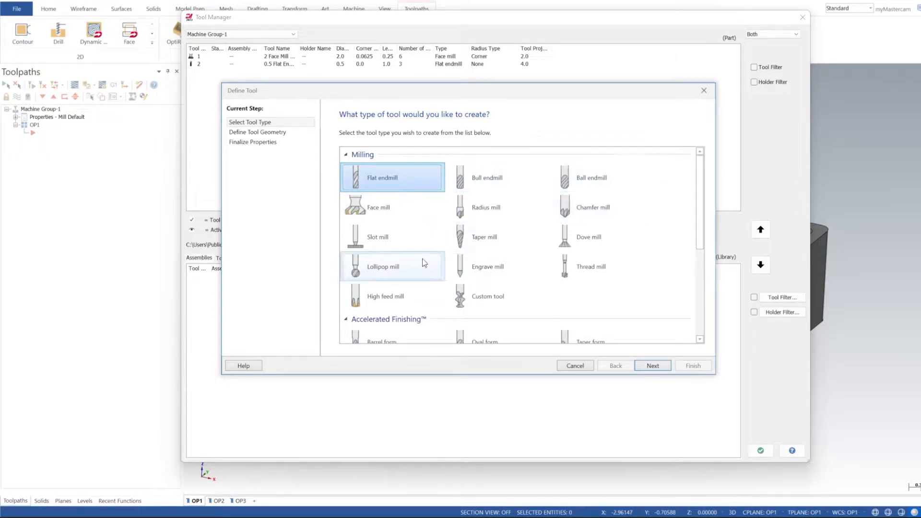
pyautogui.doubleClick(393, 183)
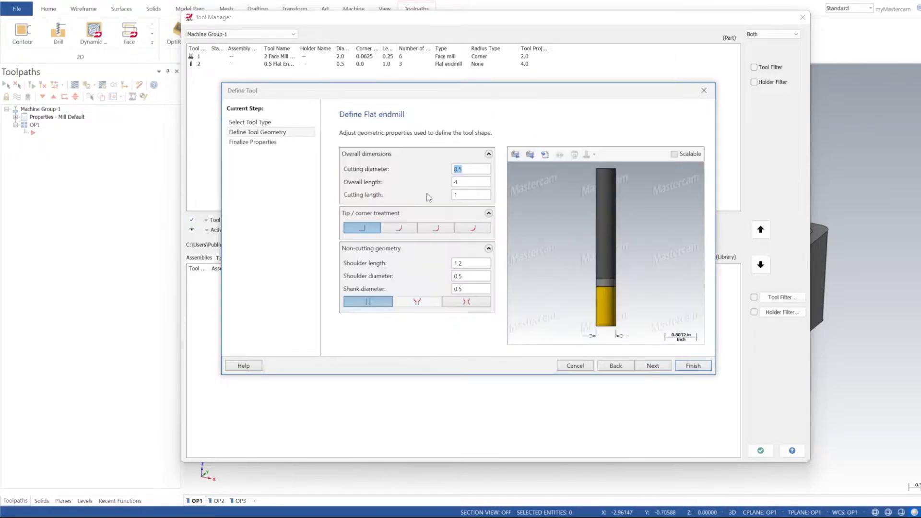
pyautogui.write('0.25')
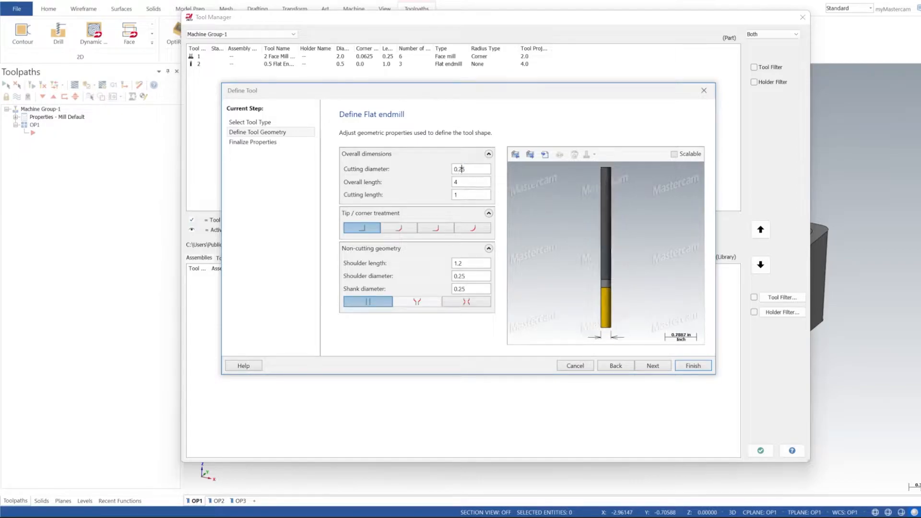
pyautogui.click(253, 142)
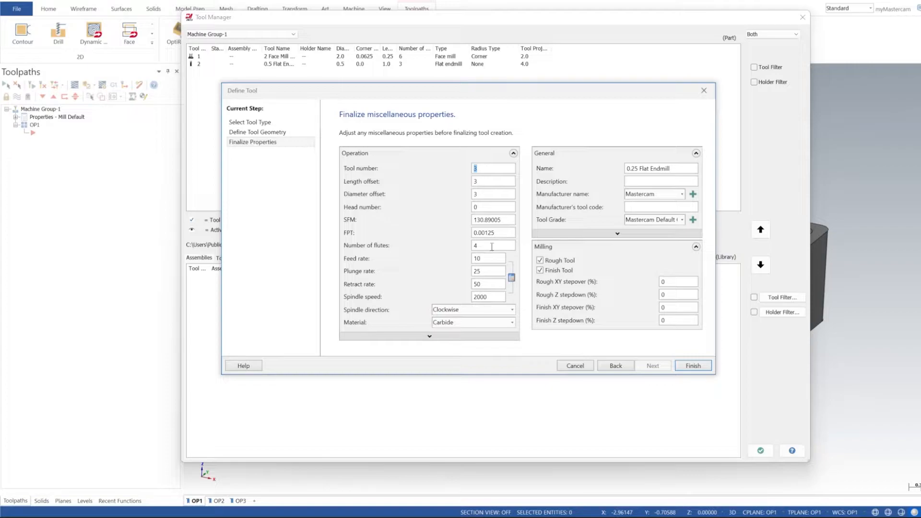
# Adjust the 0.25 flat endmill's spindle speed and feed rate, set it to 3 flutes, and finish the tool.
pyautogui.doubleClick(488, 297)
pyautogui.write('10')
pyautogui.moveTo(486, 261); pyautogui.dragTo(466, 265)
pyautogui.hotkey('shift', 'Tab')
pyautogui.write('3')
pyautogui.click(694, 366)
# Add a chamfer mill with outer diameter 0.25, shank diameter 0.25 and tip diameter 0.03, and go to its final properties.
pyautogui.rightClick(290, 98)
pyautogui.click(331, 101)
pyautogui.doubleClick(591, 207)
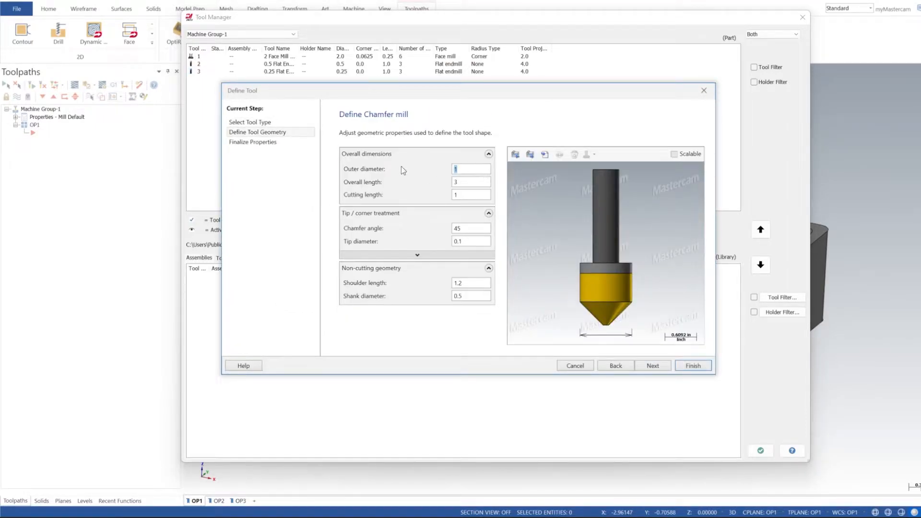
pyautogui.write('0.25')
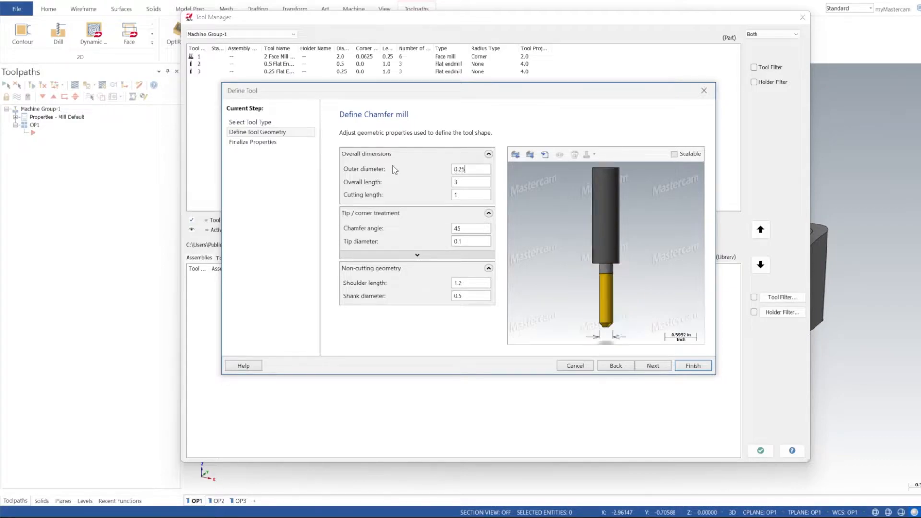
pyautogui.press('Tab')
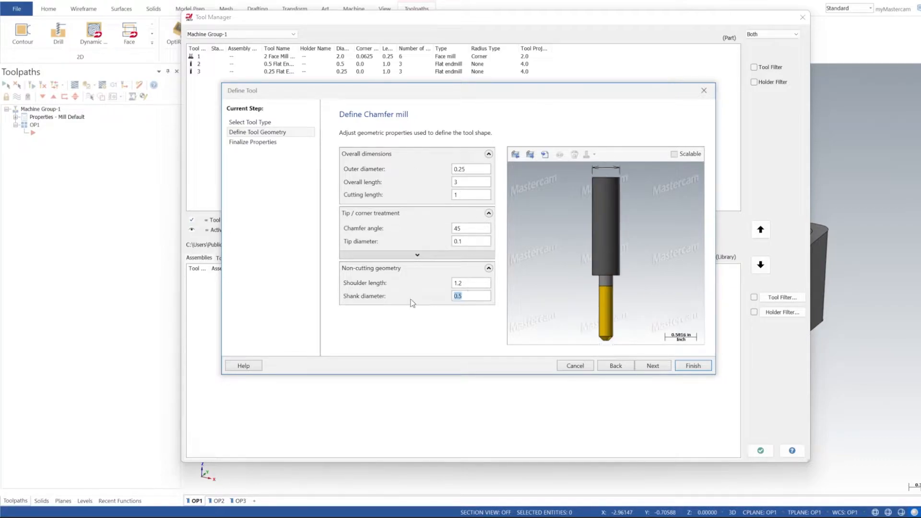
pyautogui.write('2')
pyautogui.press('BackSpace')
pyautogui.press('BackSpace')
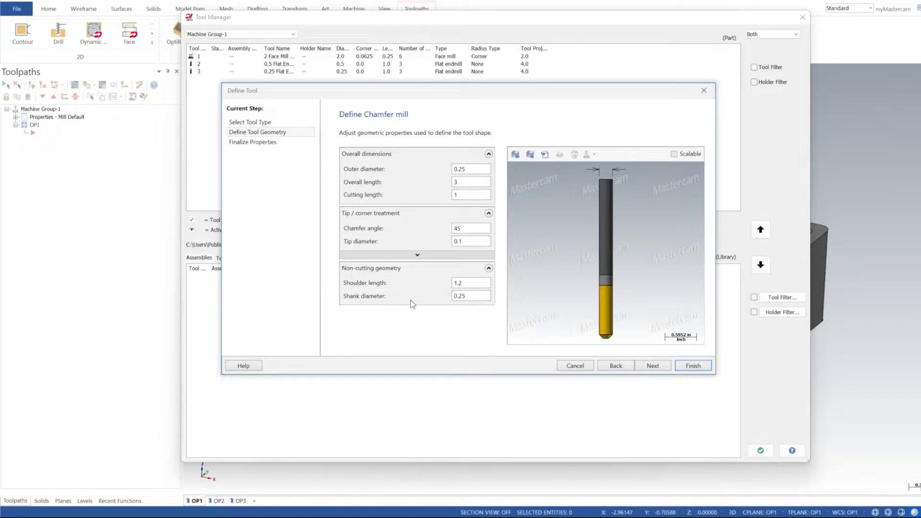
pyautogui.click(476, 241)
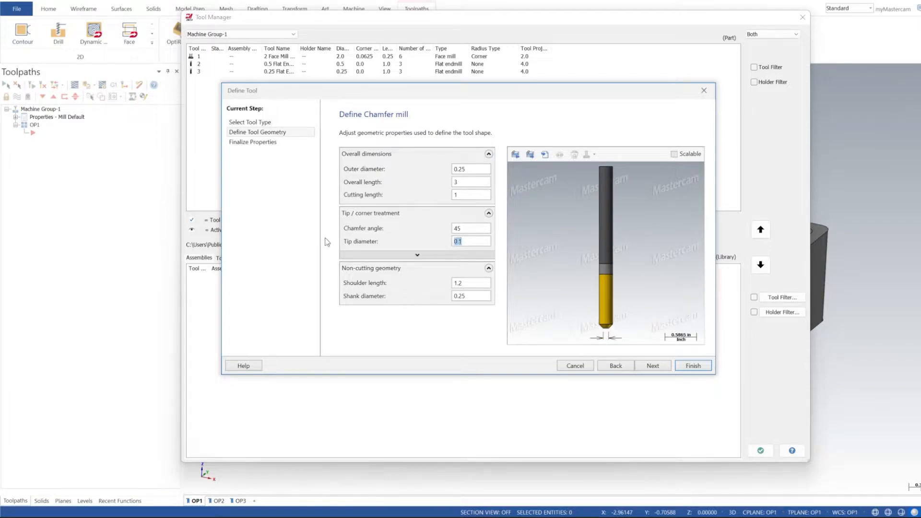
pyautogui.write('0.03')
pyautogui.click(281, 143)
# Set the chamfer mill to 2 flutes, feed rate 60 and spindle speed 10000, and finish the tool.
pyautogui.doubleClick(491, 246)
pyautogui.write('2')
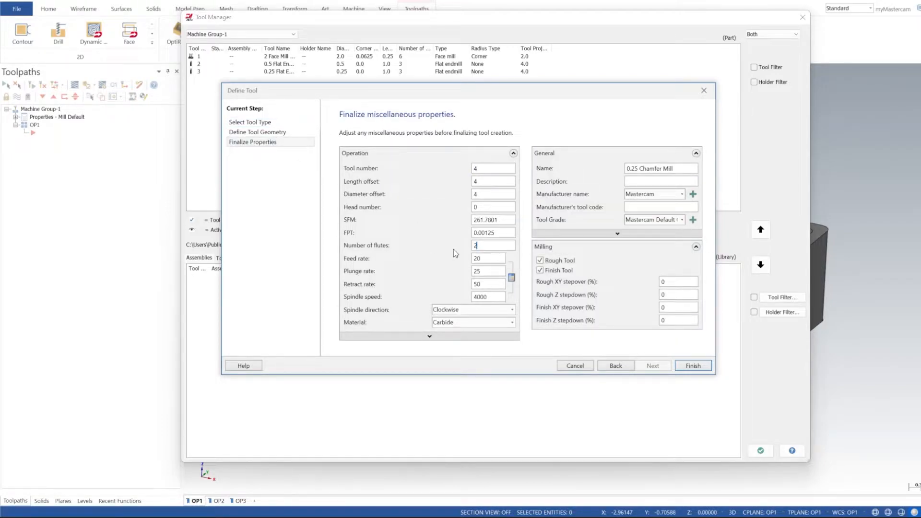
pyautogui.doubleClick(503, 220)
pyautogui.doubleClick(480, 259)
pyautogui.write('60')
pyautogui.doubleClick(488, 299)
pyautogui.write('10000')
pyautogui.click(693, 366)
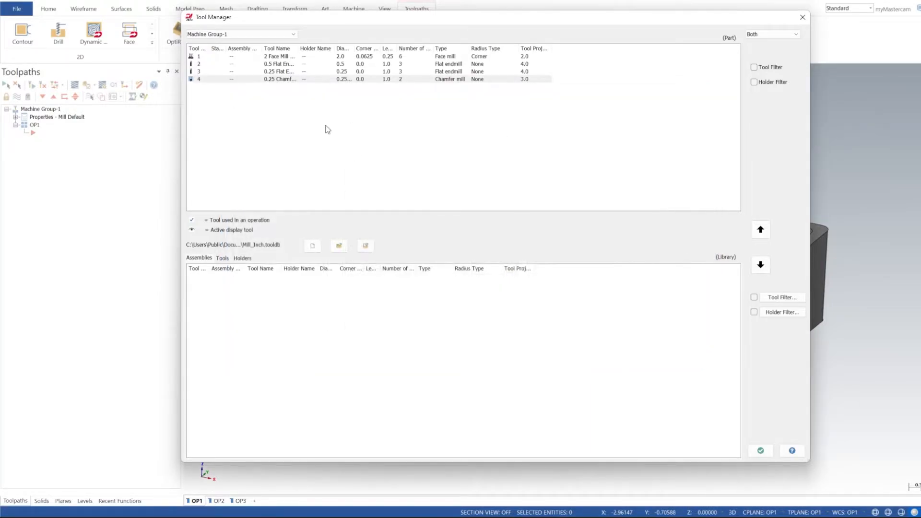
# Check the hole in the part's side face and start a new holemaking drill tool.
pyautogui.moveTo(321, 20); pyautogui.dragTo(550, 422)
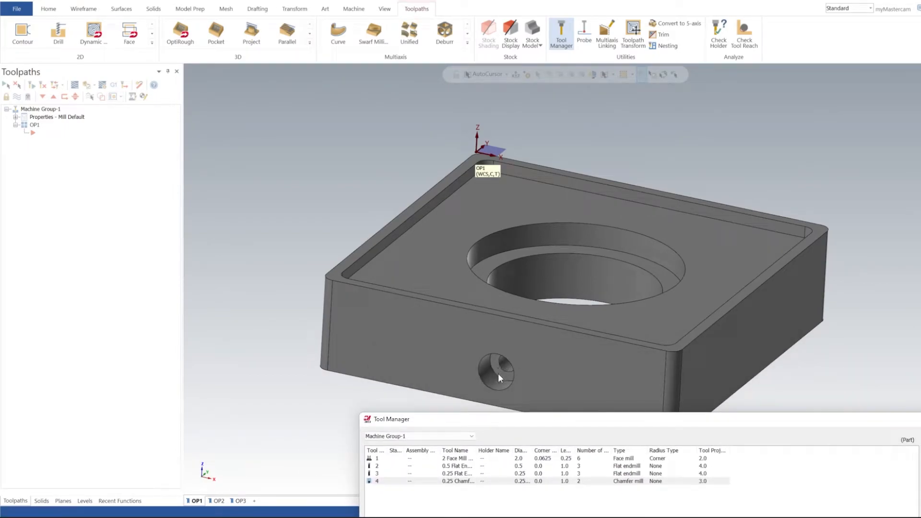
pyautogui.moveTo(541, 422)
pyautogui.mouseDown()
pyautogui.moveTo(538, 436)
pyautogui.moveTo(537, 413)
pyautogui.moveTo(534, 429)
pyautogui.mouseUp()
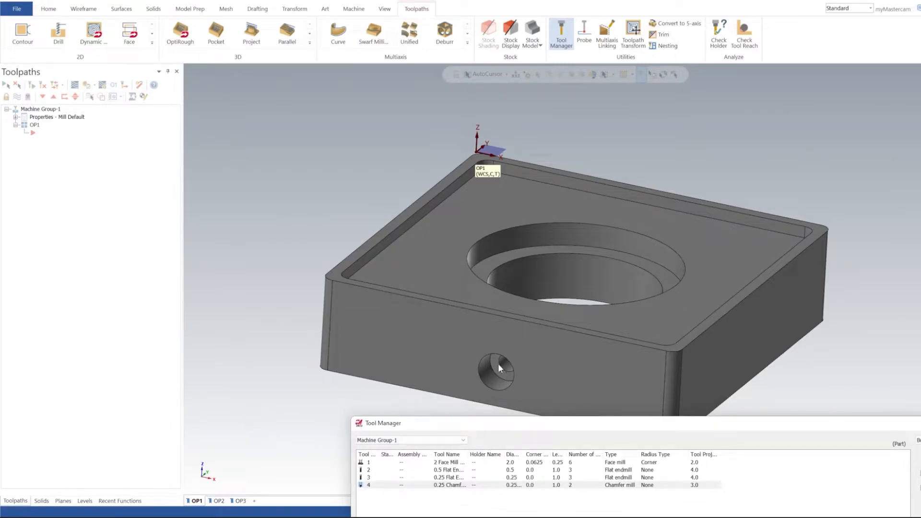
pyautogui.moveTo(544, 428); pyautogui.dragTo(469, 122)
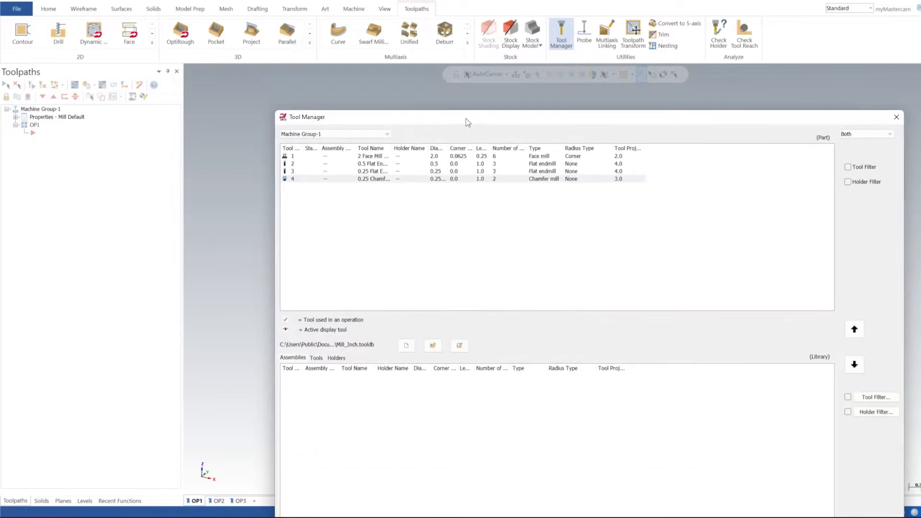
pyautogui.rightClick(368, 229)
pyautogui.click(422, 230)
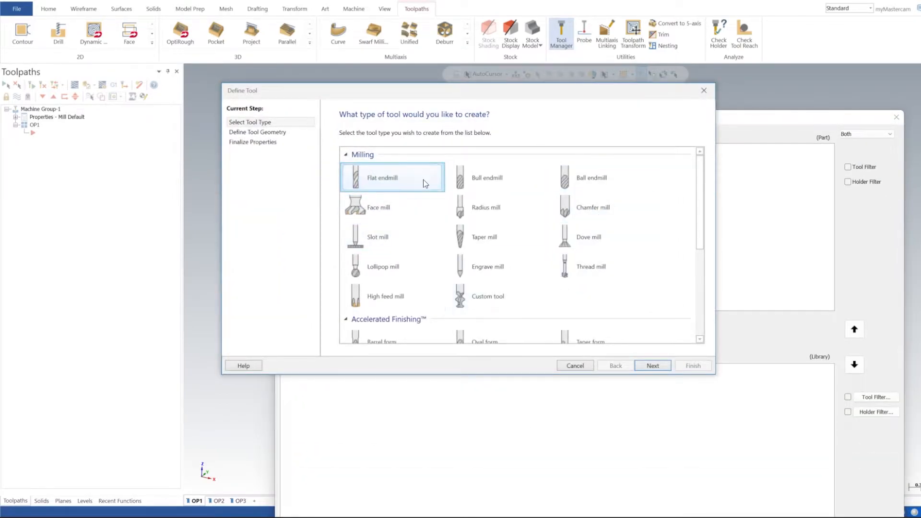
pyautogui.scroll(-3, 424, 185)
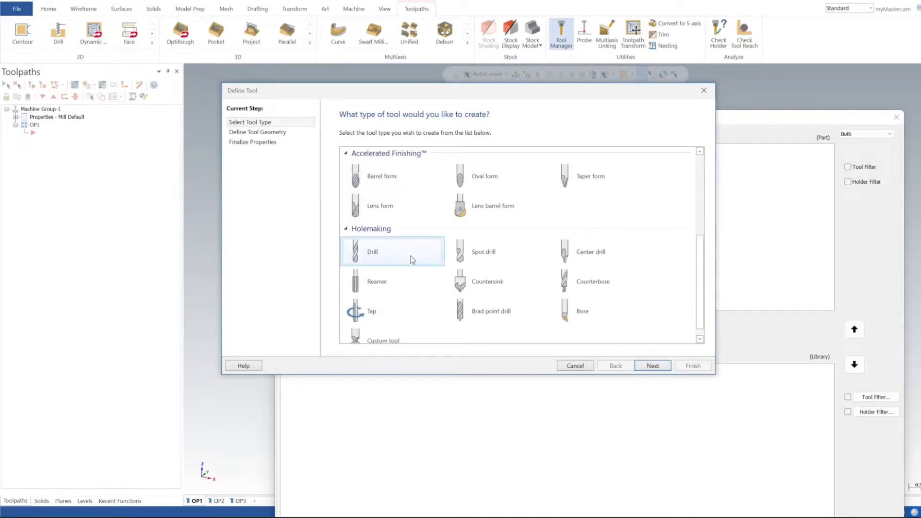
pyautogui.click(413, 260)
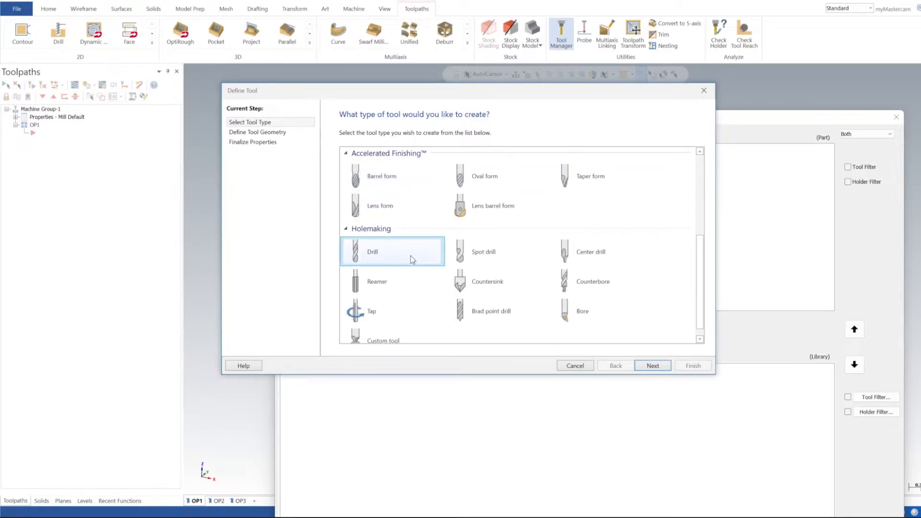
pyautogui.click(651, 366)
pyautogui.click(238, 134)
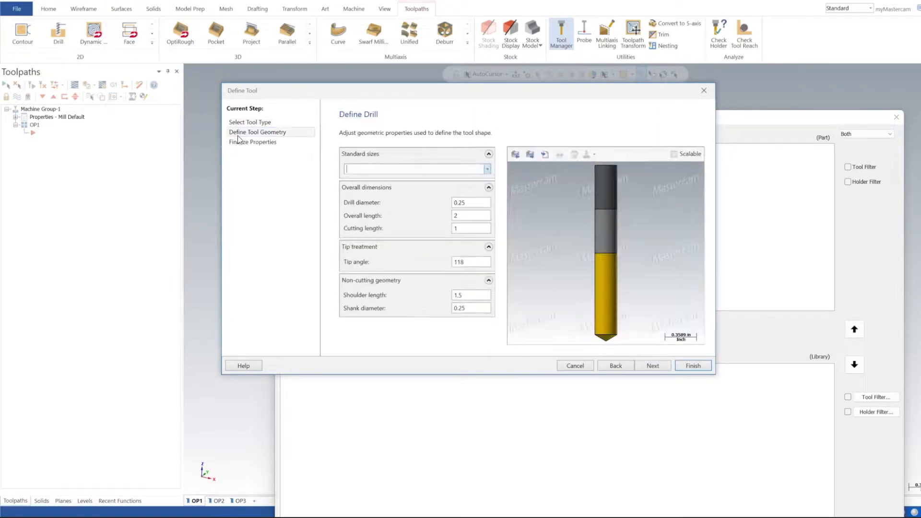
# Set the drill diameter to 0.201 and go to the drill's final properties.
pyautogui.click(468, 203)
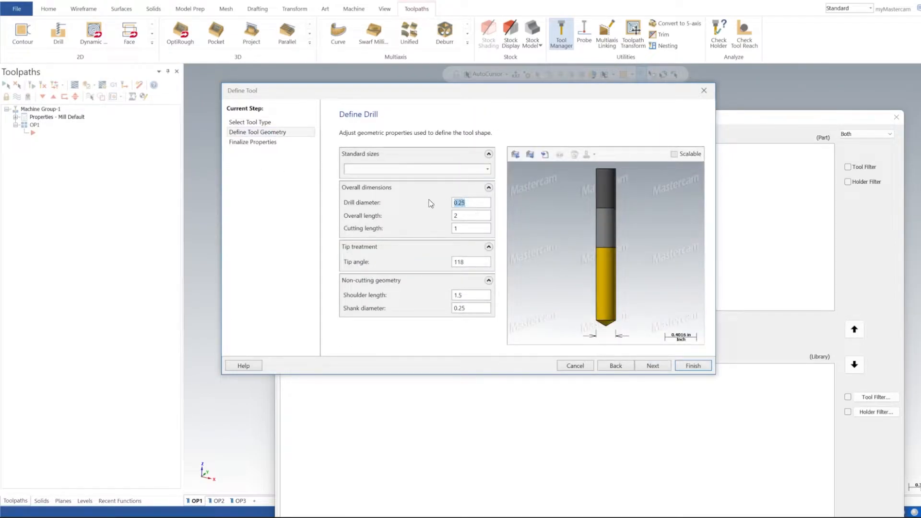
pyautogui.write('2')
pyautogui.press('BackSpace')
pyautogui.write('.201')
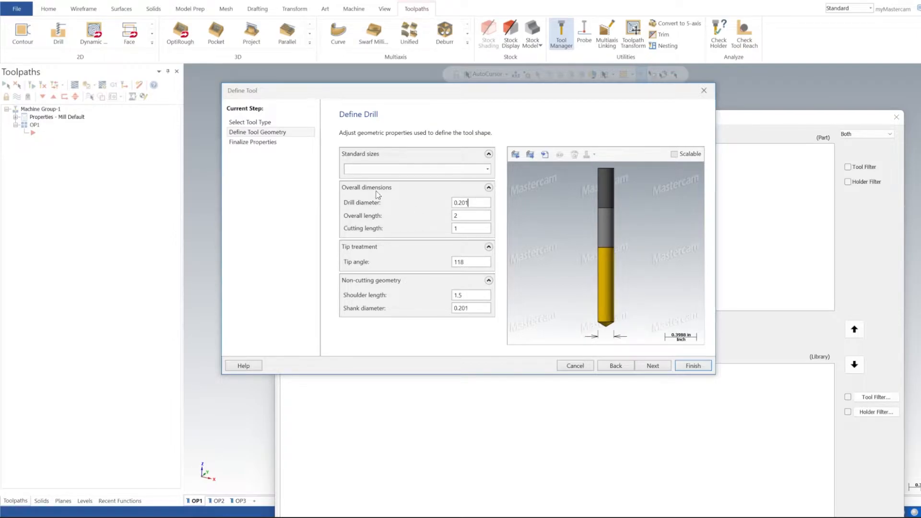
pyautogui.click(252, 143)
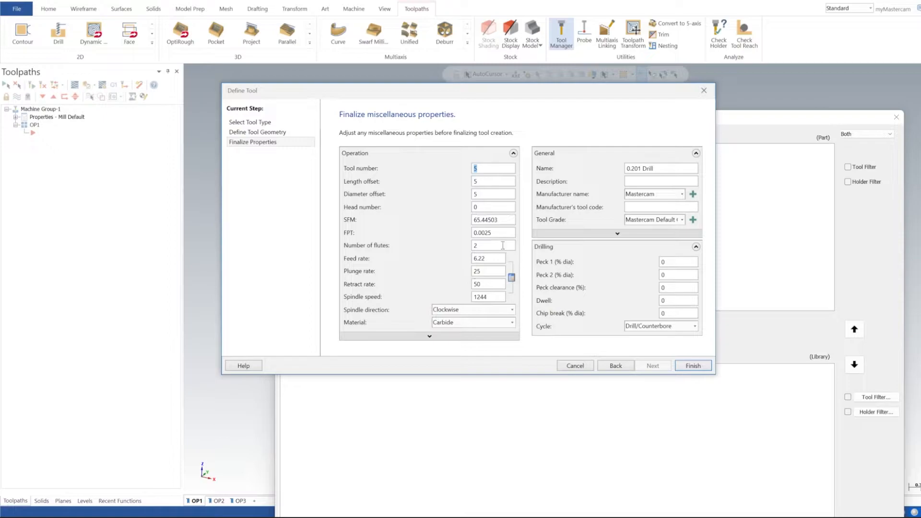
# Set the drill's spindle speed to 2000 and feed rate to 20, and finish the tool.
pyautogui.click(482, 297)
pyautogui.write('2000')
pyautogui.click(488, 259)
pyautogui.write('20')
pyautogui.click(693, 366)
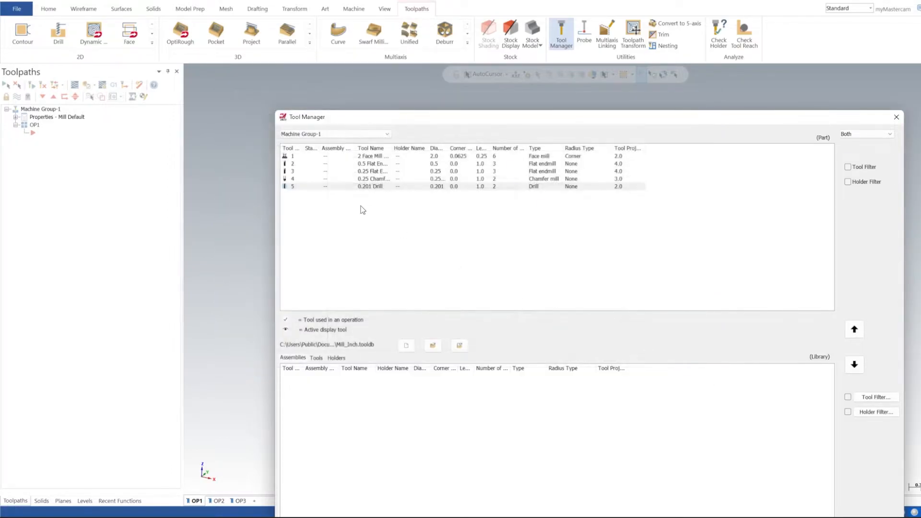
# Add a tap, keep nominal diameter 0.25 and 20 threads per inch, choose a Plug tip, and go to its final properties.
pyautogui.rightClick(378, 230)
pyautogui.click(444, 236)
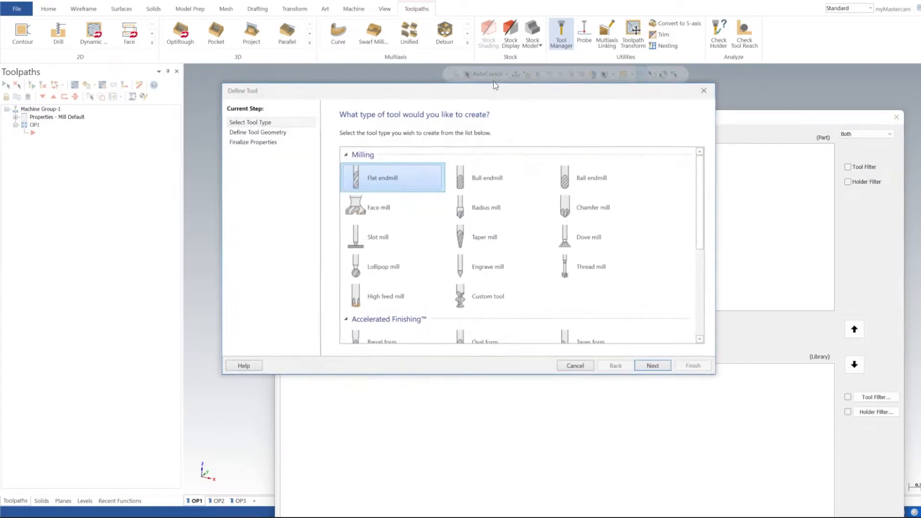
pyautogui.scroll(-5, 418, 271)
pyautogui.doubleClick(392, 304)
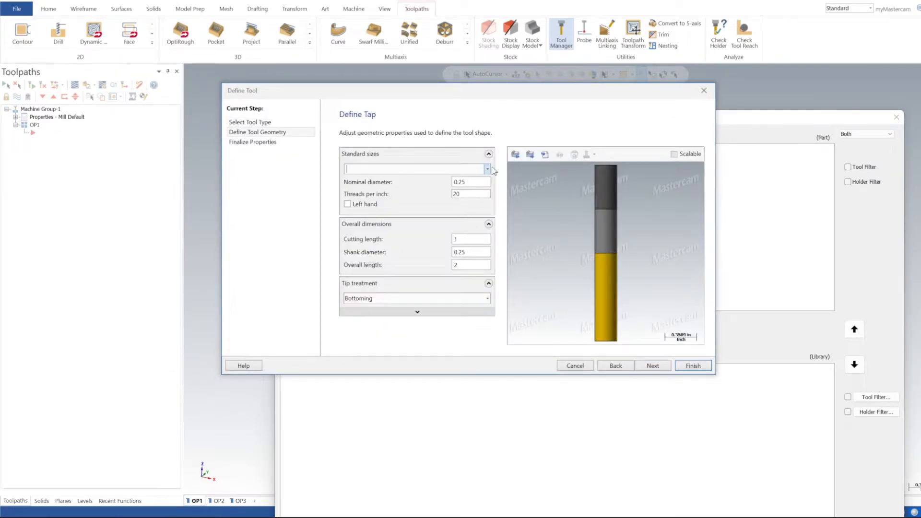
pyautogui.click(472, 181)
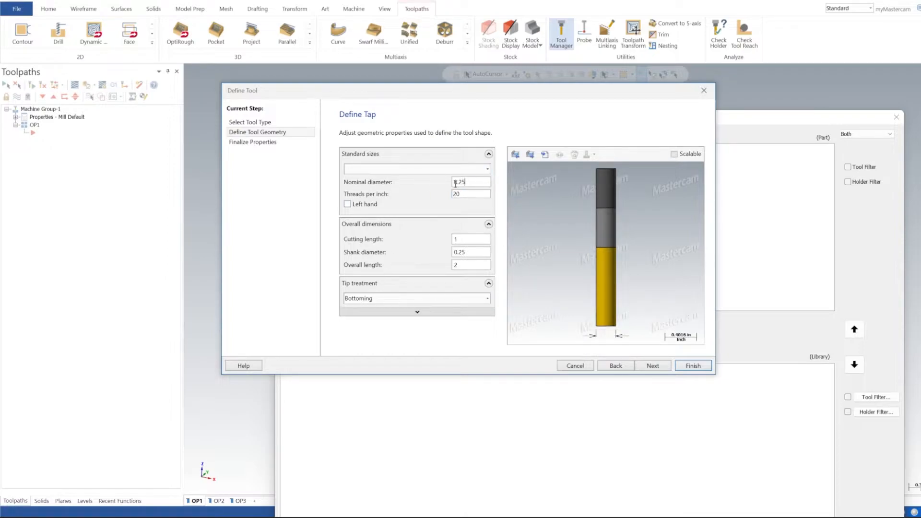
pyautogui.click(473, 194)
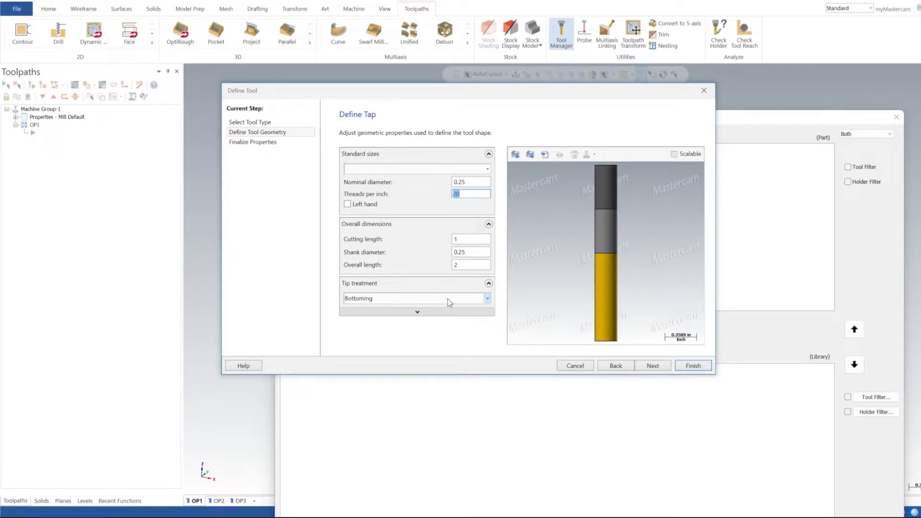
pyautogui.click(487, 299)
pyautogui.click(397, 313)
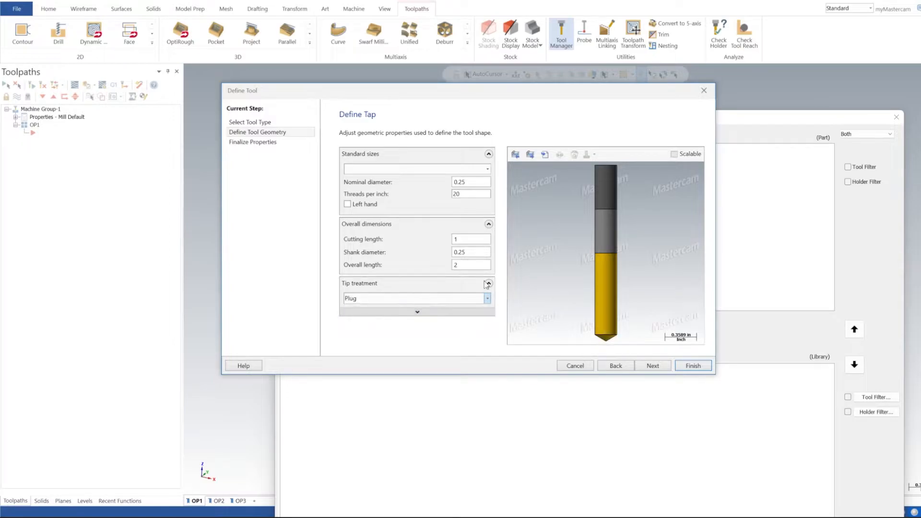
pyautogui.click(250, 142)
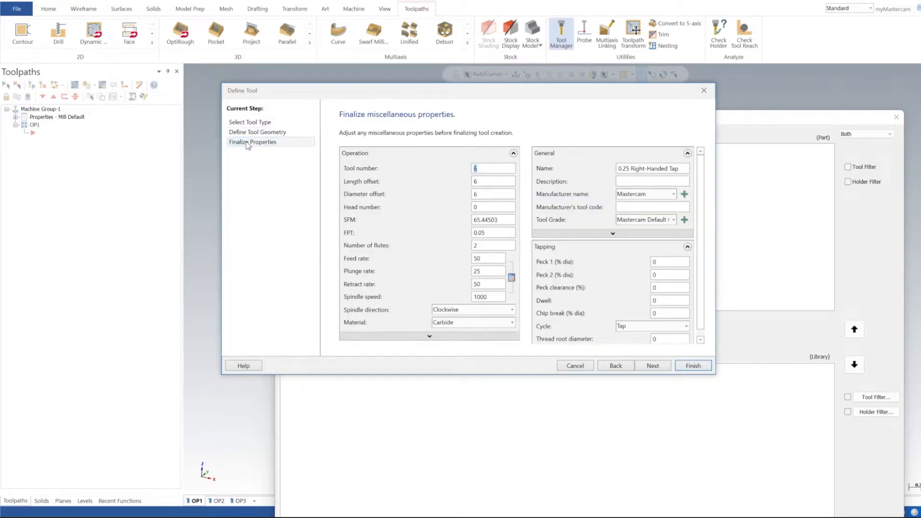
# Set the tap's cycle to Rigid Tapping Cycle, keep its default feeds and speeds, and finish the tool.
pyautogui.click(493, 297)
pyautogui.click(486, 233)
pyautogui.click(486, 232)
pyautogui.doubleClick(486, 233)
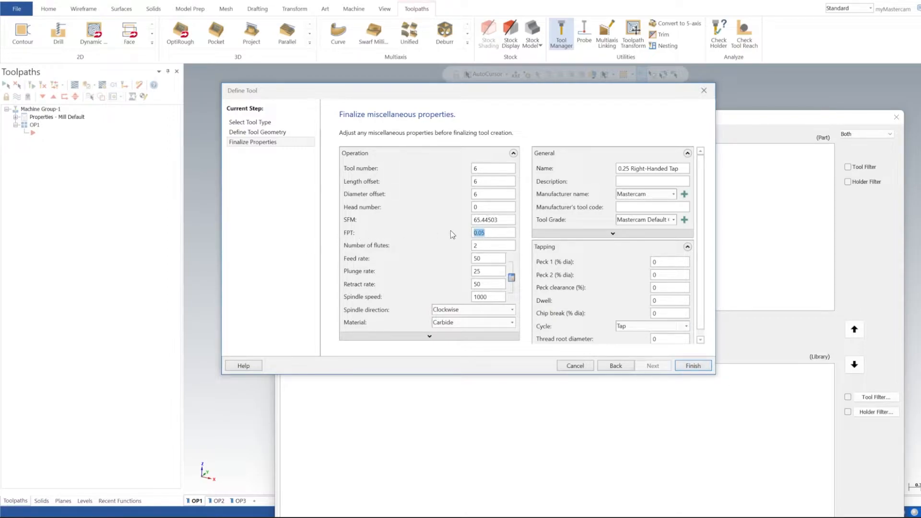
pyautogui.click(693, 366)
pyautogui.moveTo(702, 262); pyautogui.dragTo(702, 277)
pyautogui.click(678, 321)
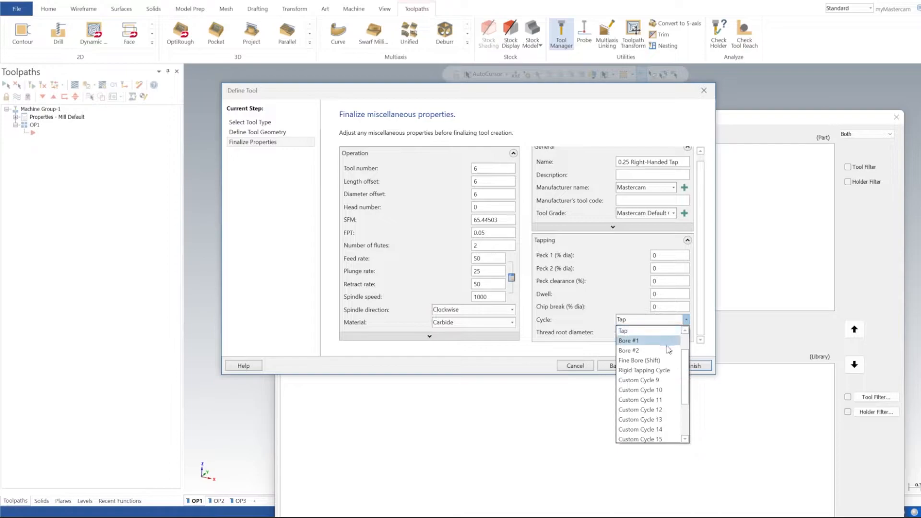
pyautogui.click(651, 371)
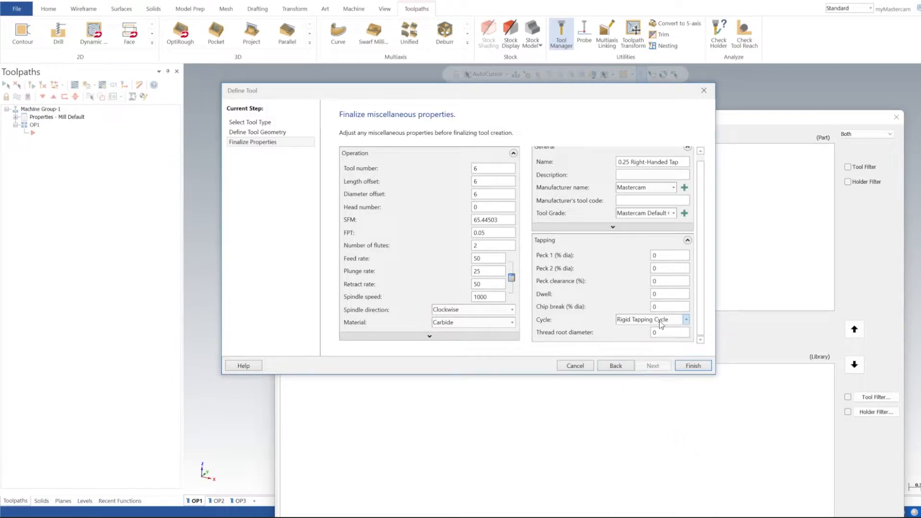
pyautogui.click(688, 366)
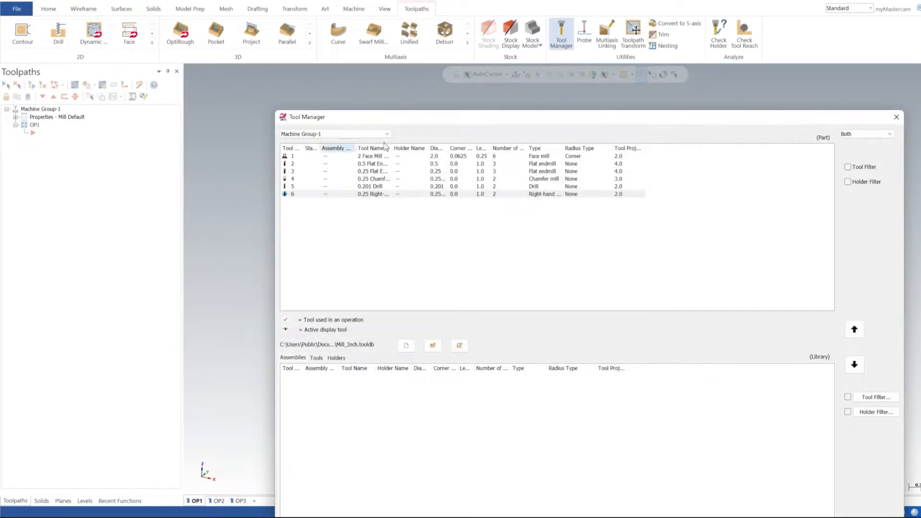
# Check the machine group choices for the tool list, keep Machine Group-1, and close the Tool Manager.
pyautogui.moveTo(448, 120); pyautogui.dragTo(446, 93)
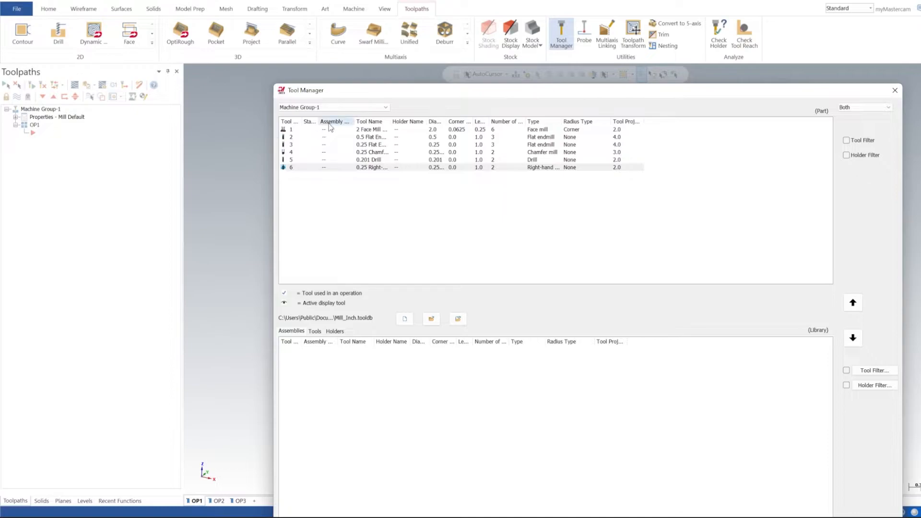
pyautogui.click(385, 109)
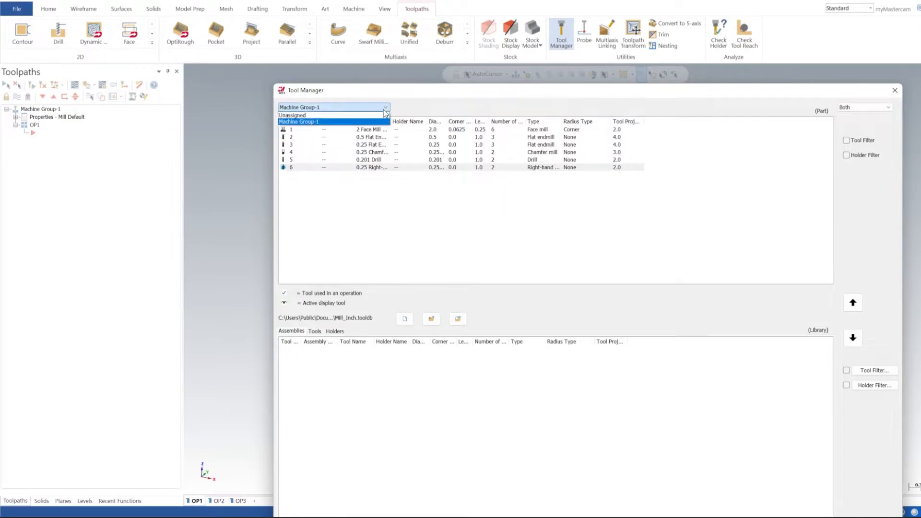
pyautogui.click(386, 108)
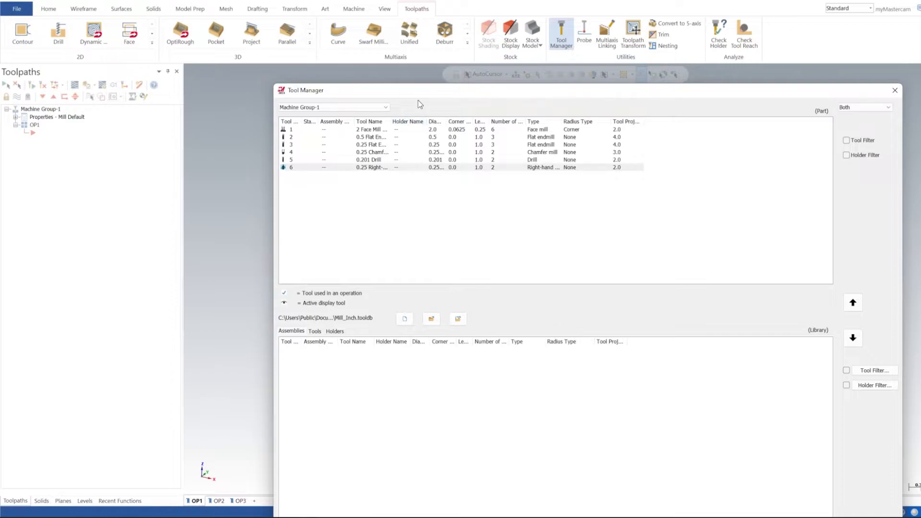
pyautogui.click(894, 91)
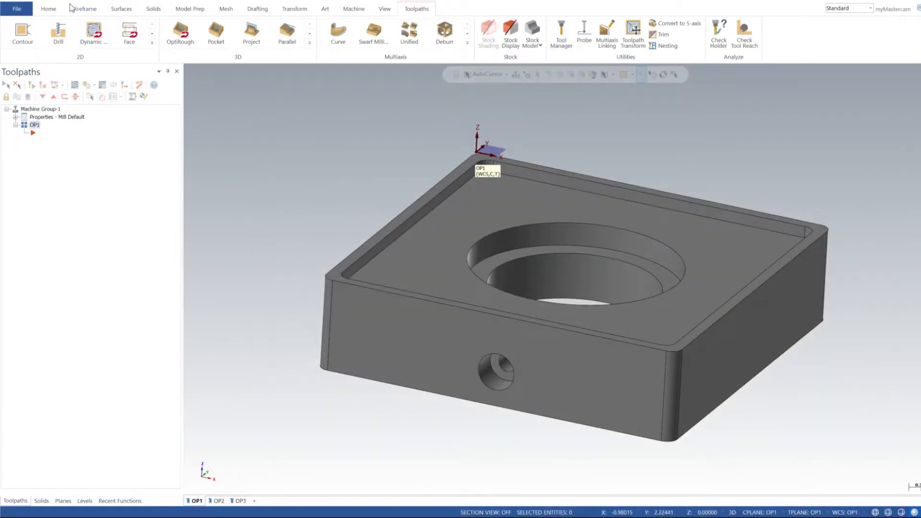
# Create a facing toolpath bounded by the job stock, using the 2 Face Mill / Shell Mill as its tool.
pyautogui.click(137, 36)
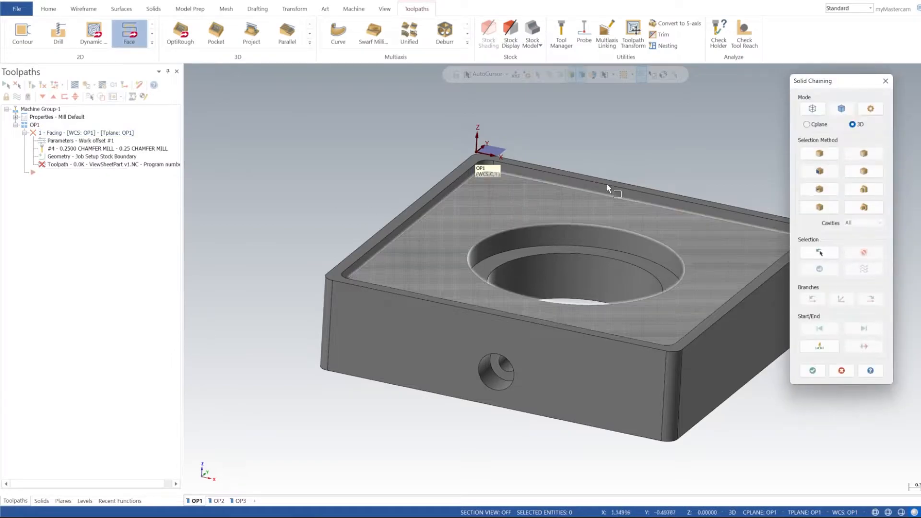
pyautogui.click(813, 373)
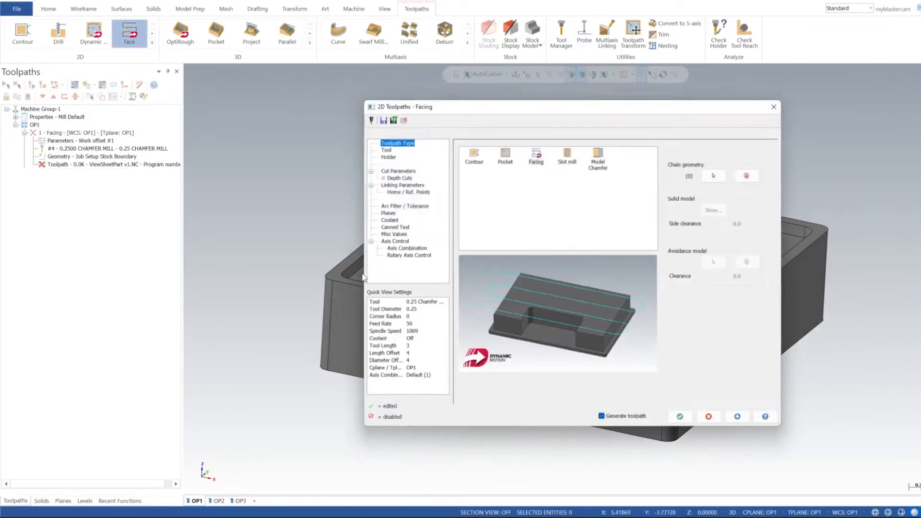
pyautogui.click(379, 144)
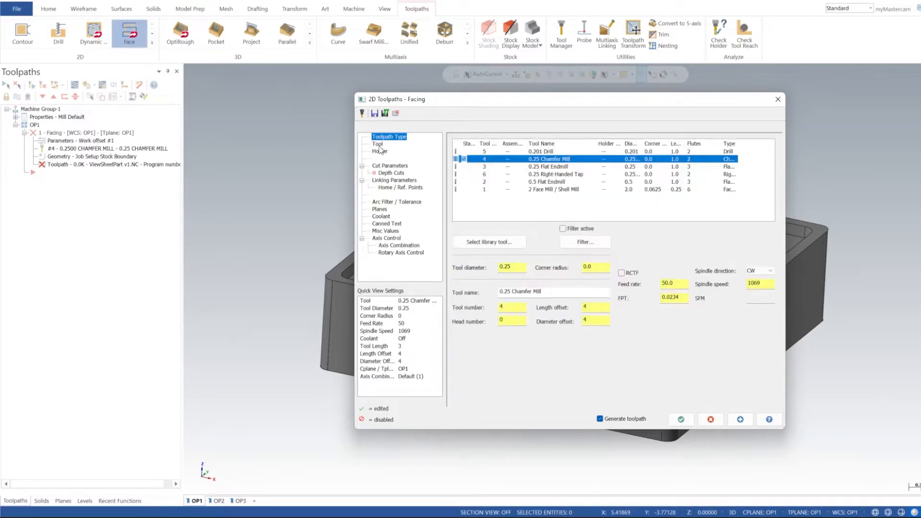
pyautogui.click(500, 189)
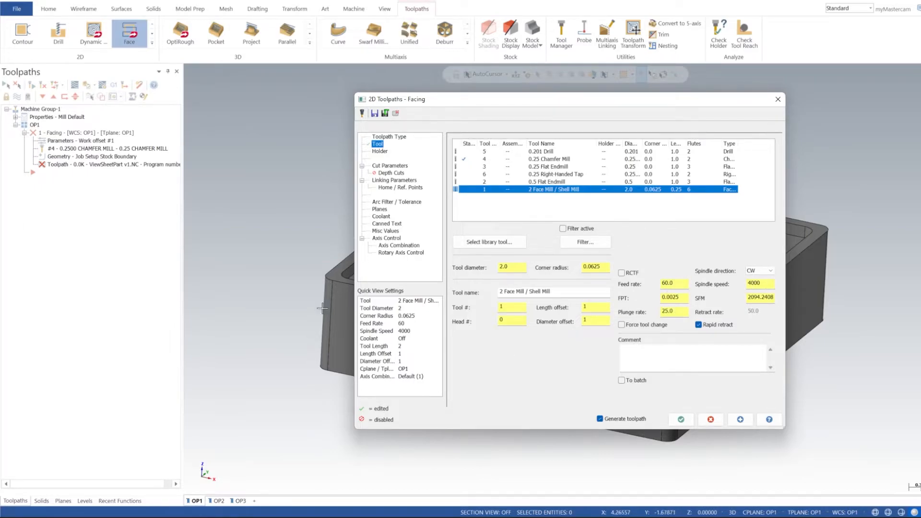
# Set the facing toolpath's cutting method to Zigzag and its stock to leave on floors to 0.0.
pyautogui.click(394, 181)
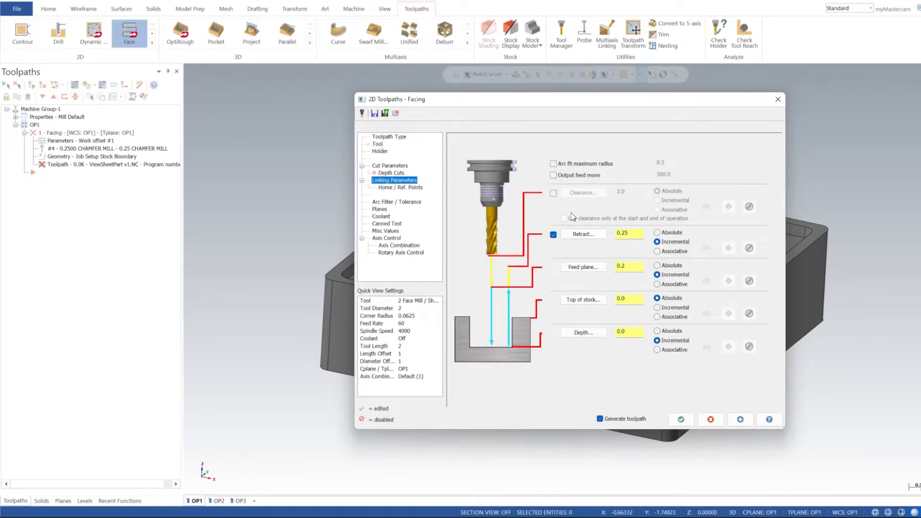
pyautogui.click(388, 166)
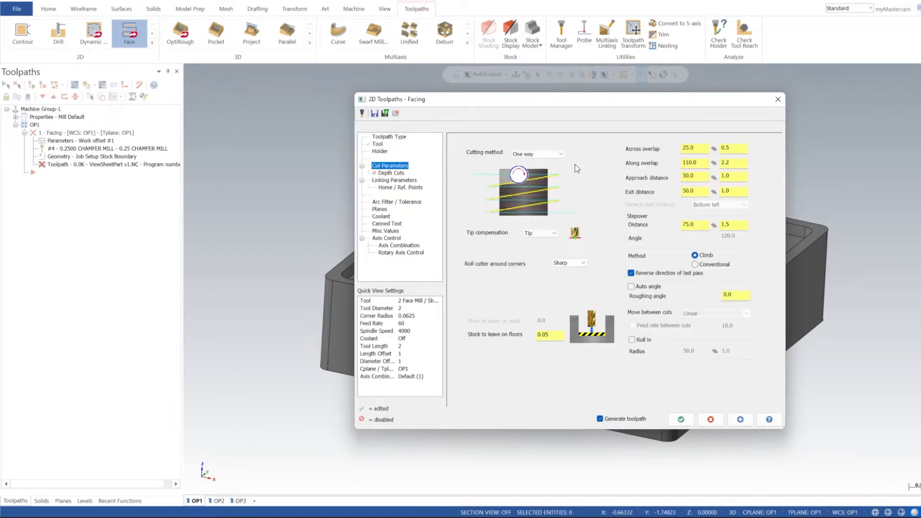
pyautogui.click(547, 154)
pyautogui.click(536, 161)
pyautogui.click(536, 157)
pyautogui.click(528, 162)
pyautogui.doubleClick(543, 334)
pyautogui.write('0.0')
# Set the facing across overlap, along overlap, approach distance and exit distance to 55% each, keeping the stepover at 75%.
pyautogui.click(696, 147)
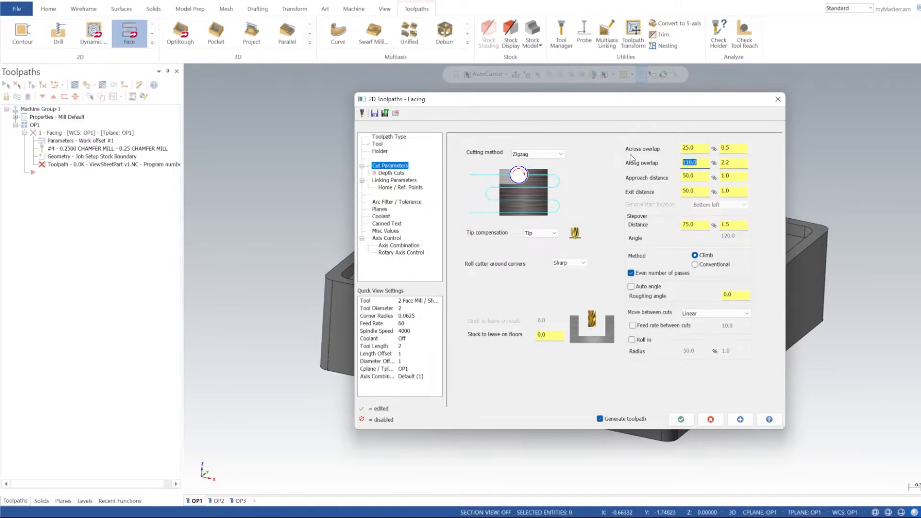
pyautogui.write('55')
pyautogui.press('Tab')
pyautogui.write('55')
pyautogui.press('Tab')
pyautogui.press('Tab')
pyautogui.write('55')
pyautogui.moveTo(704, 176); pyautogui.dragTo(618, 178)
pyautogui.write('55')
pyautogui.press('Return')
pyautogui.doubleClick(696, 224)
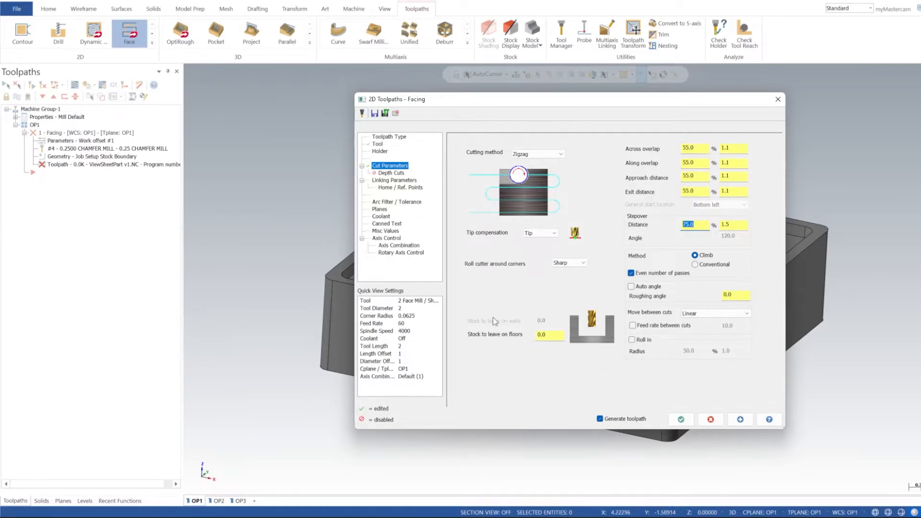
pyautogui.moveTo(568, 102); pyautogui.dragTo(539, 115)
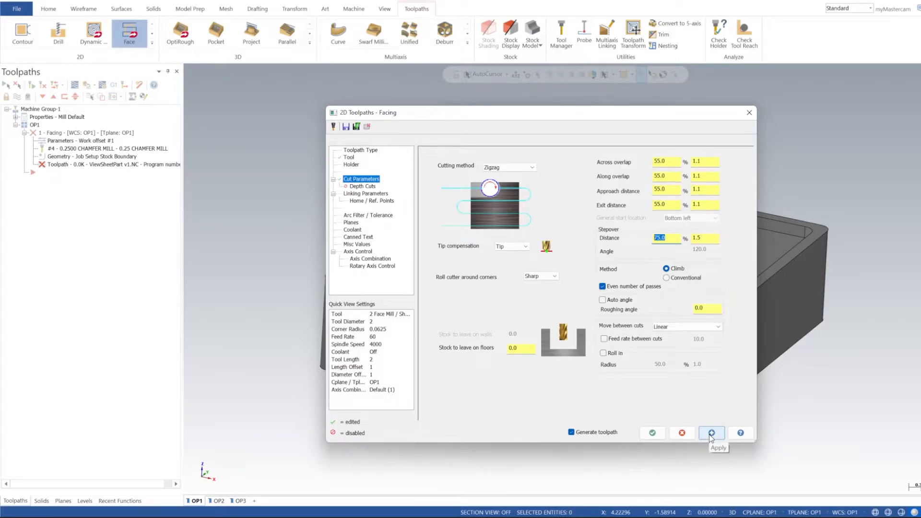
# Make the facing retract, feed plane and depth absolute, and pick the OP1 origin on the model for the depth.
pyautogui.click(355, 194)
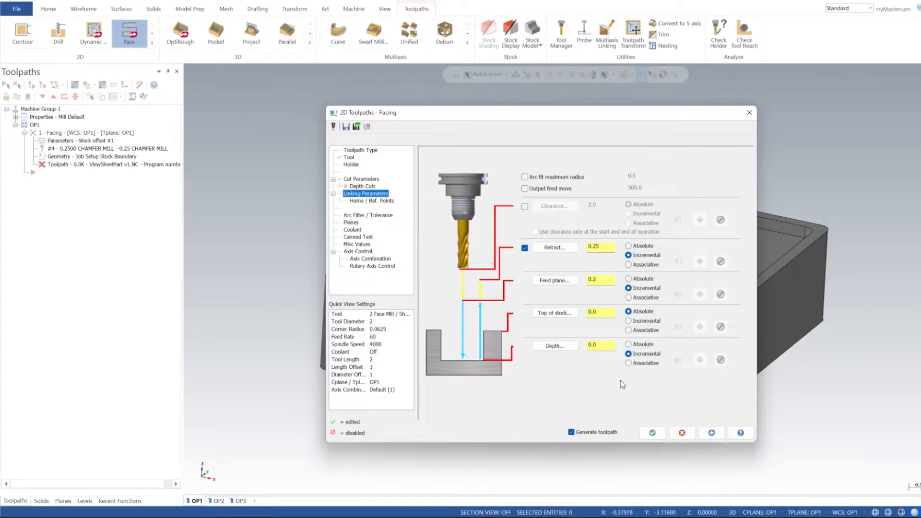
pyautogui.click(628, 344)
pyautogui.click(641, 246)
pyautogui.click(555, 345)
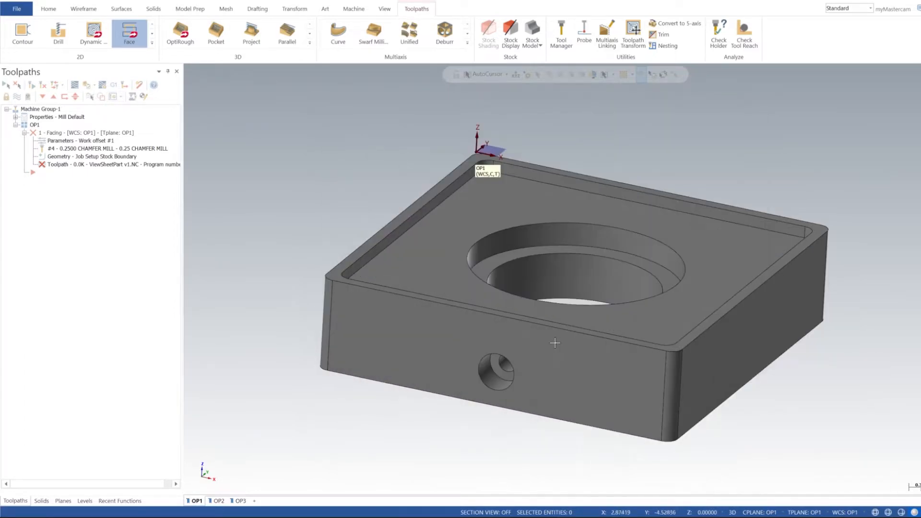
pyautogui.click(476, 151)
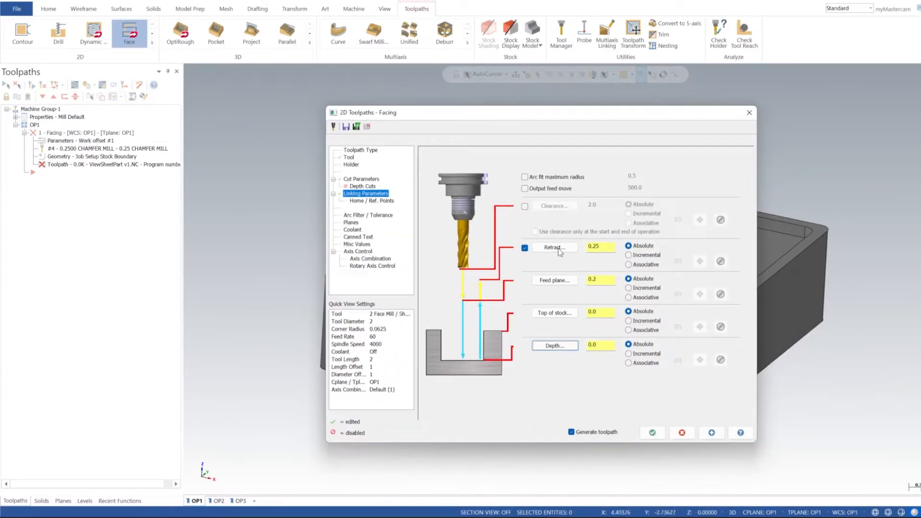
# Check that the facing toolpath's planes all use OP1 with work offset 1, and accept the toolpath.
pyautogui.click(352, 223)
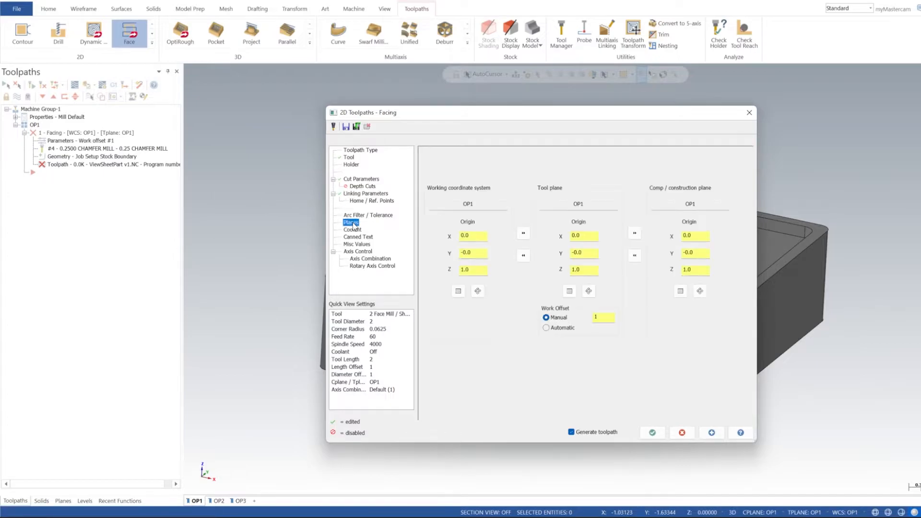
pyautogui.moveTo(558, 116); pyautogui.dragTo(574, 82)
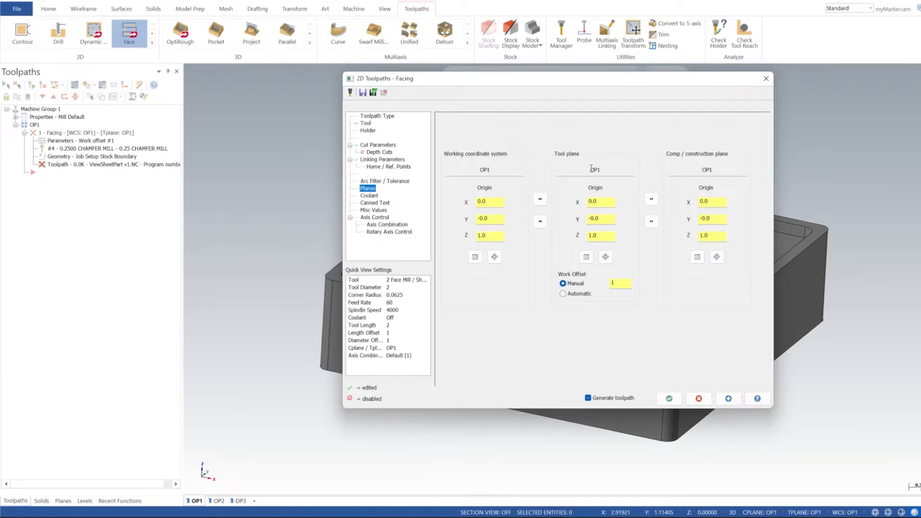
pyautogui.moveTo(557, 82); pyautogui.dragTo(593, 131)
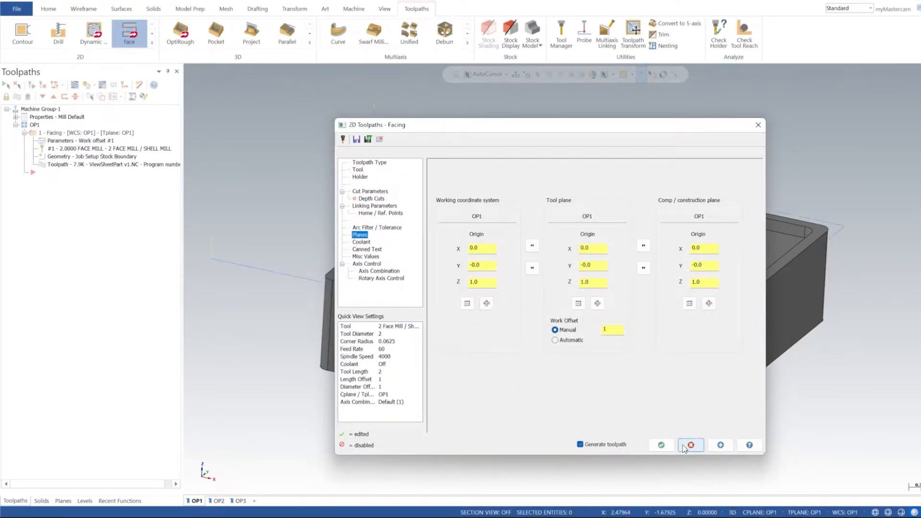
pyautogui.click(661, 445)
pyautogui.moveTo(392, 196)
pyautogui.mouseDown(button='middle')
pyautogui.moveTo(401, 165)
pyautogui.moveTo(404, 192)
pyautogui.mouseUp(button='middle')
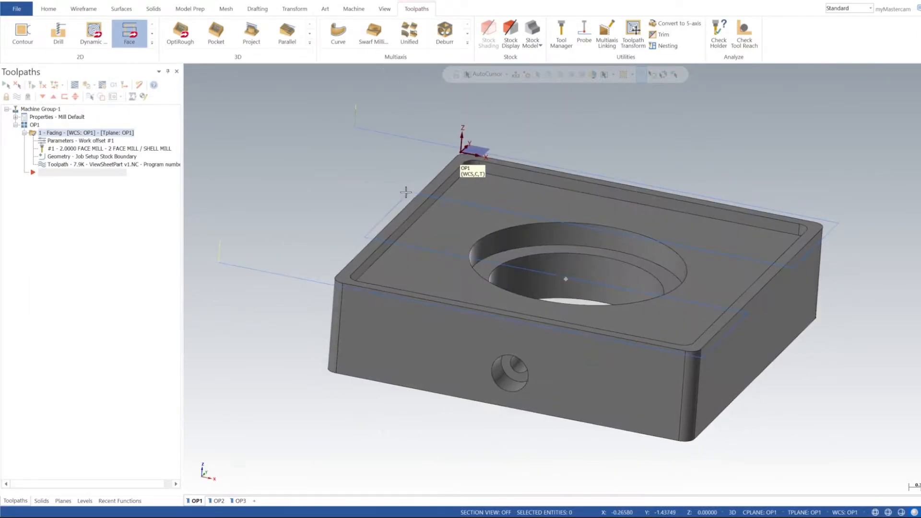
# Resize the rectangular stock's bounding box to X 4.1, Y 4.1 and Z 1.1.
pyautogui.click(16, 116)
pyautogui.click(47, 141)
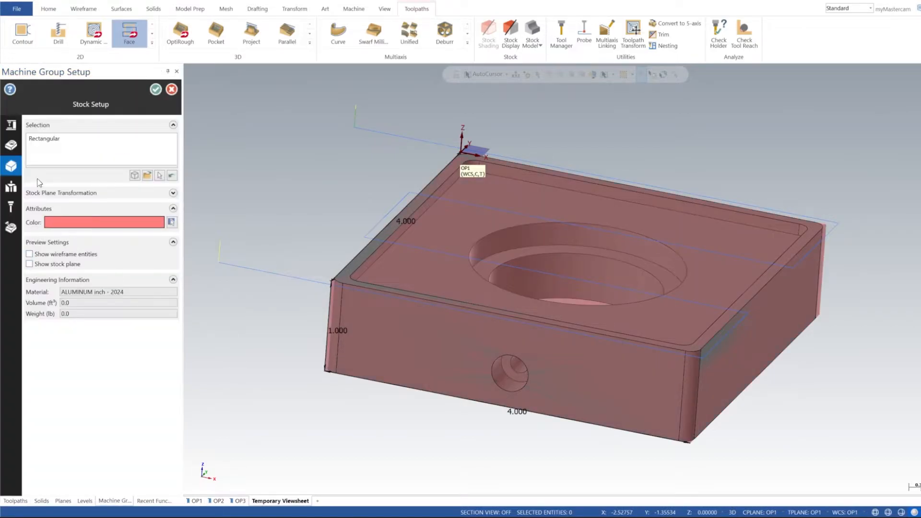
pyautogui.click(135, 176)
pyautogui.doubleClick(18, 293)
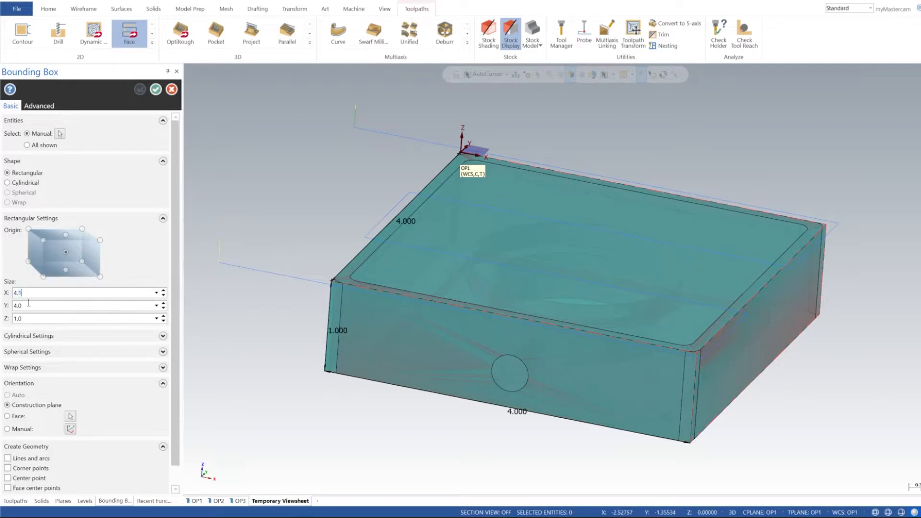
pyautogui.click(25, 307)
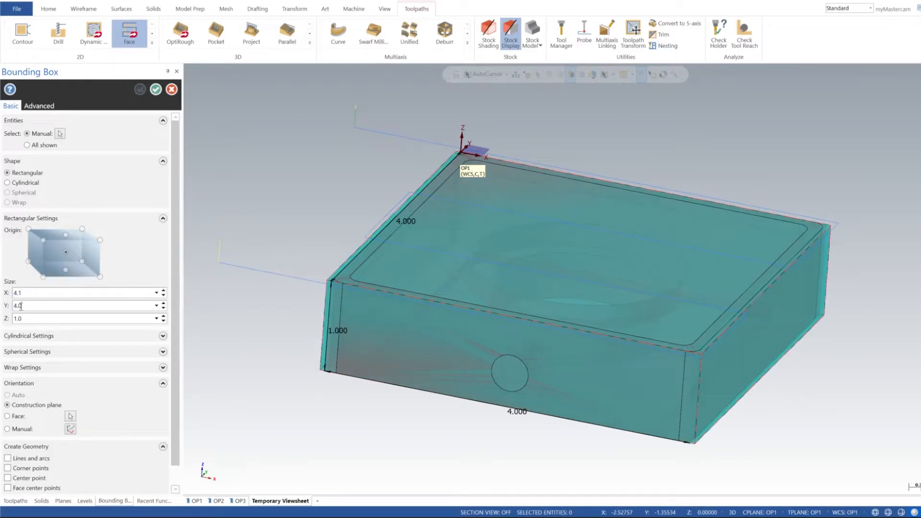
pyautogui.write('1')
pyautogui.doubleClick(25, 318)
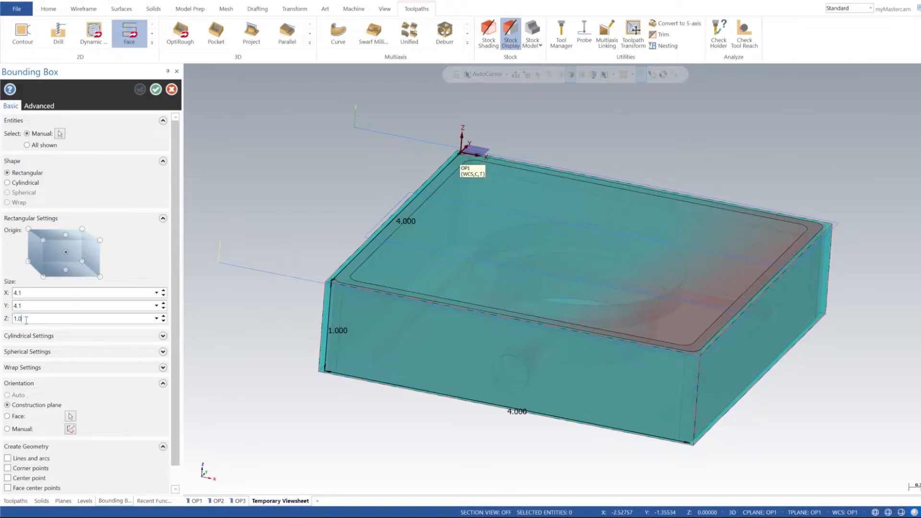
pyautogui.write('1')
pyautogui.click(156, 89)
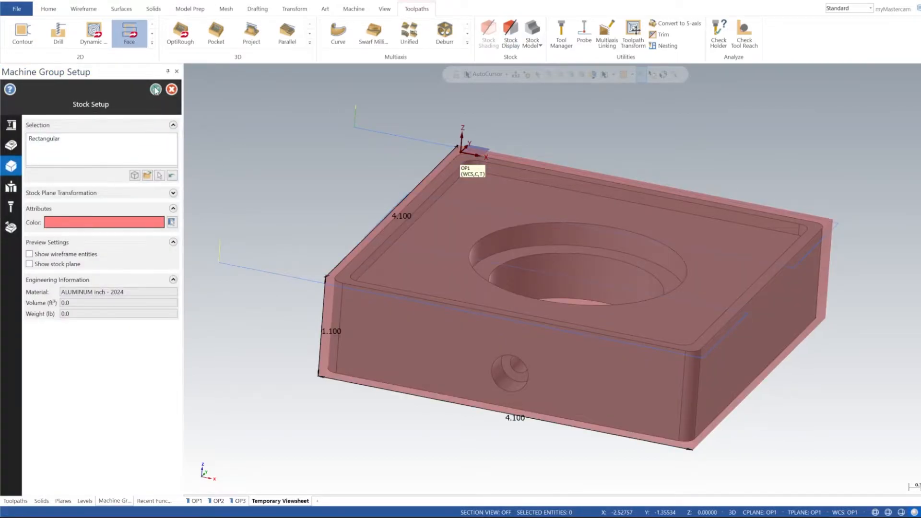
# Accept the stock setup and regenerate the facing operation for the enlarged stock.
pyautogui.click(156, 90)
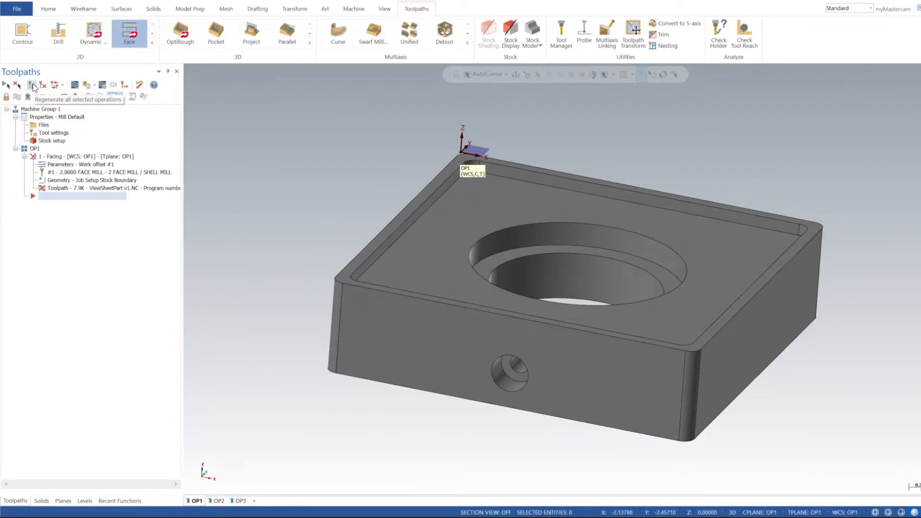
pyautogui.click(32, 86)
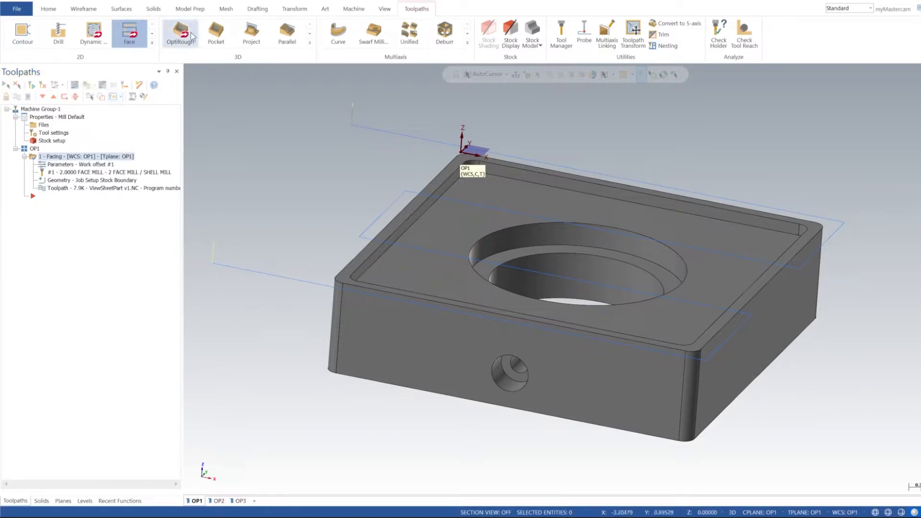
pyautogui.moveTo(546, 155); pyautogui.dragTo(302, 383, button='middle')
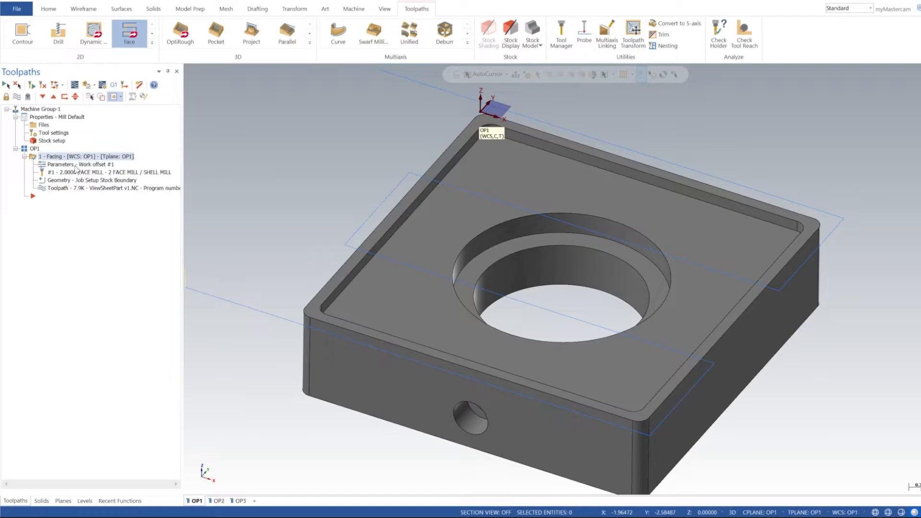
# Start a 2D contour toolpath and chain the closed loop around the part's bottom outer edge.
pyautogui.click(24, 33)
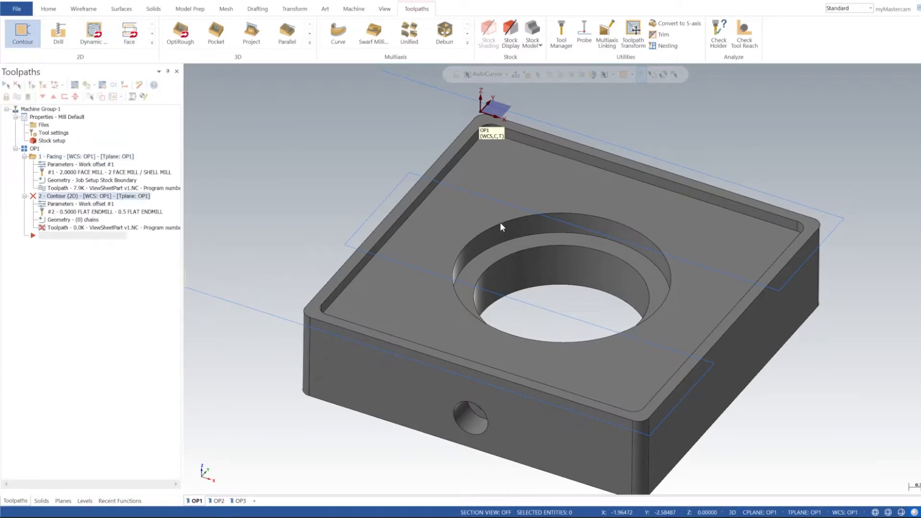
pyautogui.click(493, 457)
pyautogui.keyDown('ctrl'); pyautogui.moveTo(615, 361); pyautogui.dragTo(595, 283, button='middle'); pyautogui.keyUp('ctrl')
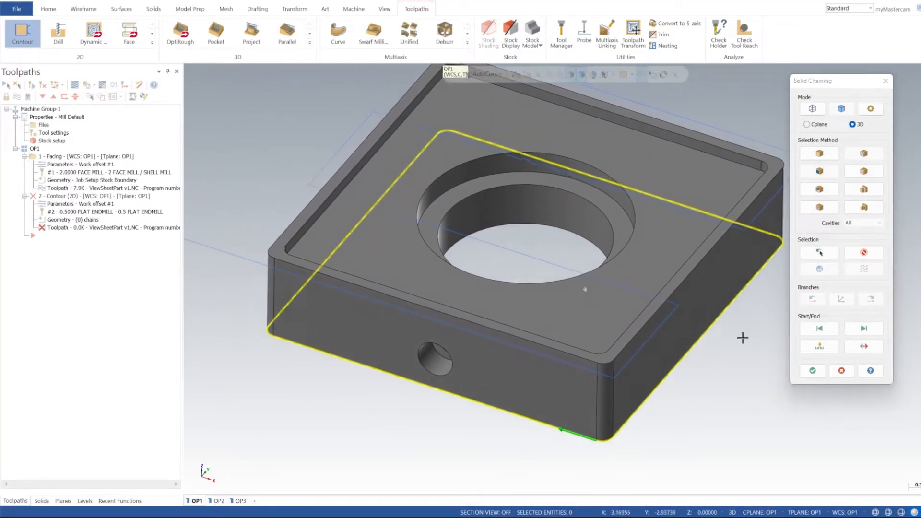
pyautogui.click(812, 369)
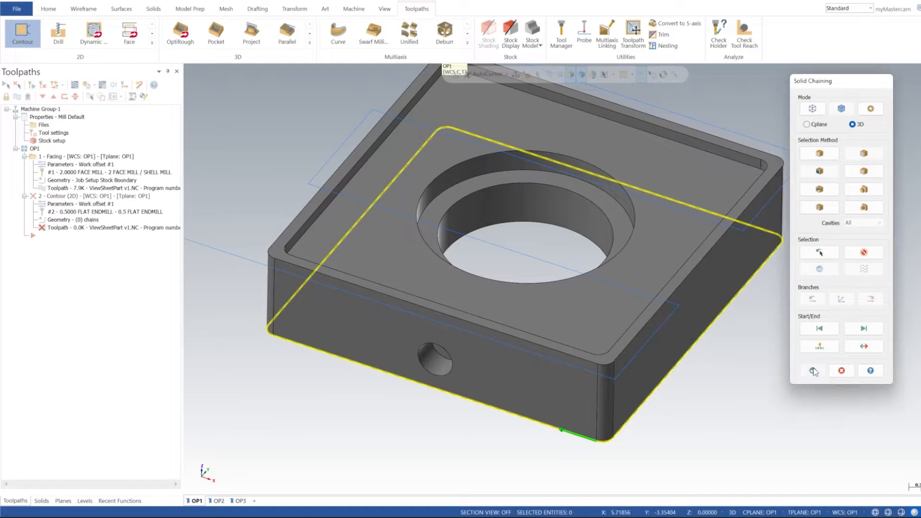
# Choose the 0.5 Flat Endmill for the contour, keeping its feed rate of 60 and spindle speed of 7000.
pyautogui.click(357, 170)
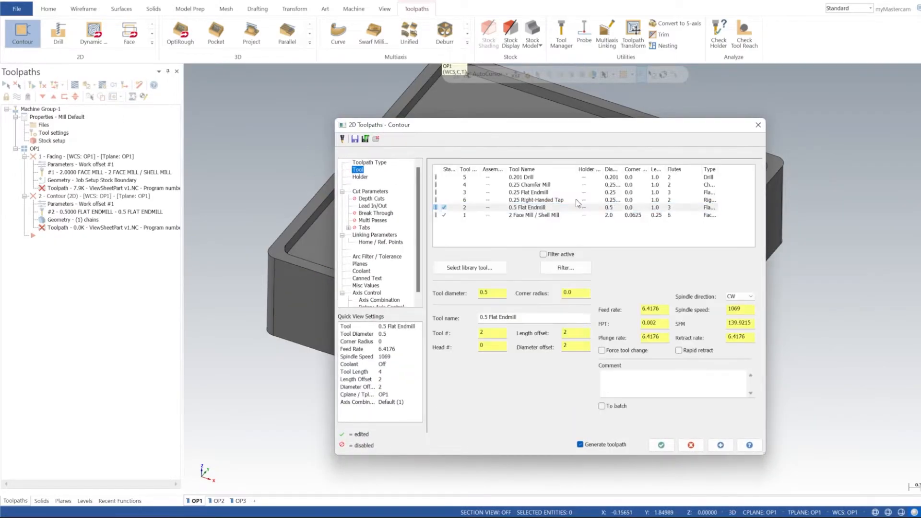
pyautogui.click(476, 208)
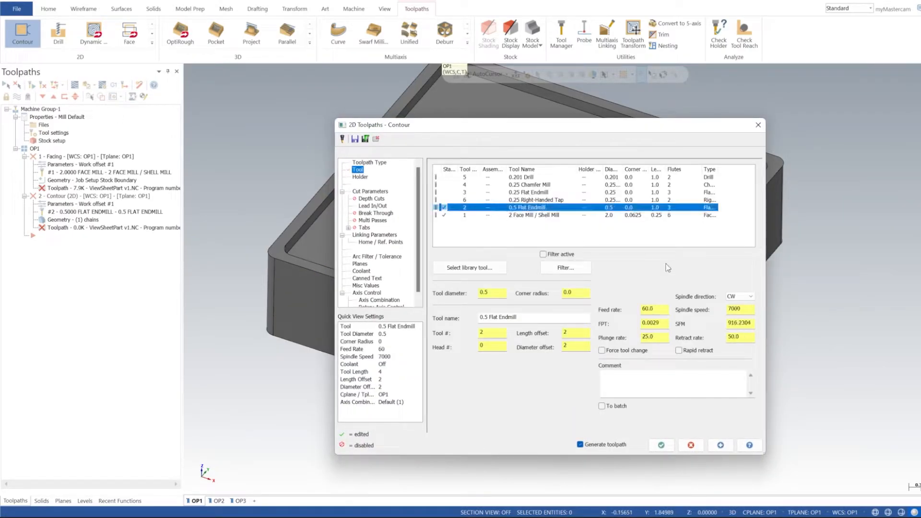
pyautogui.click(655, 309)
pyautogui.moveTo(655, 309); pyautogui.dragTo(646, 309)
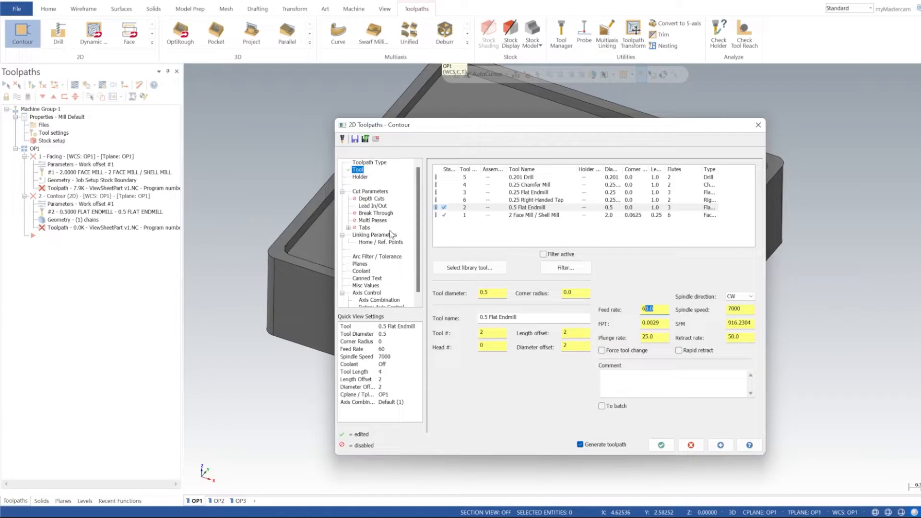
# Set the contour's compensation type to Wear, keeping compensation direction Left and zero stock to leave.
pyautogui.click(369, 192)
pyautogui.click(542, 179)
pyautogui.click(532, 199)
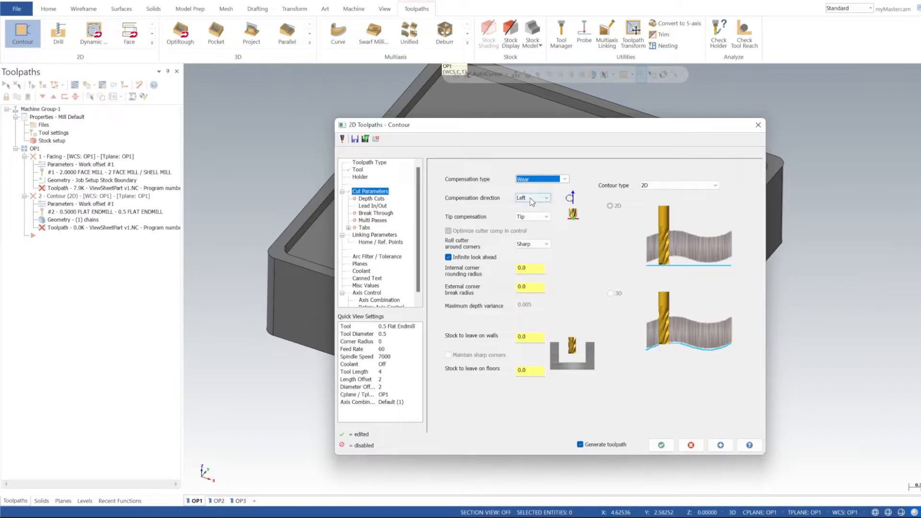
pyautogui.click(534, 270)
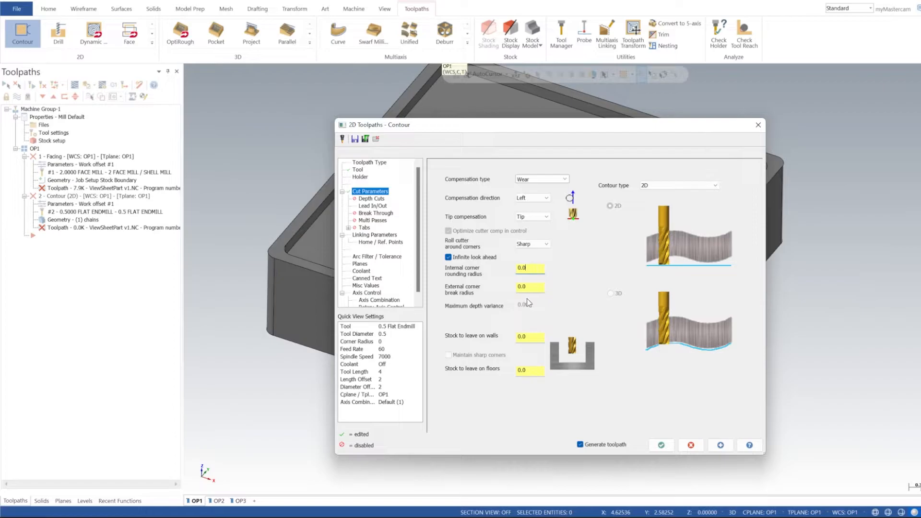
pyautogui.moveTo(545, 128); pyautogui.dragTo(613, 183)
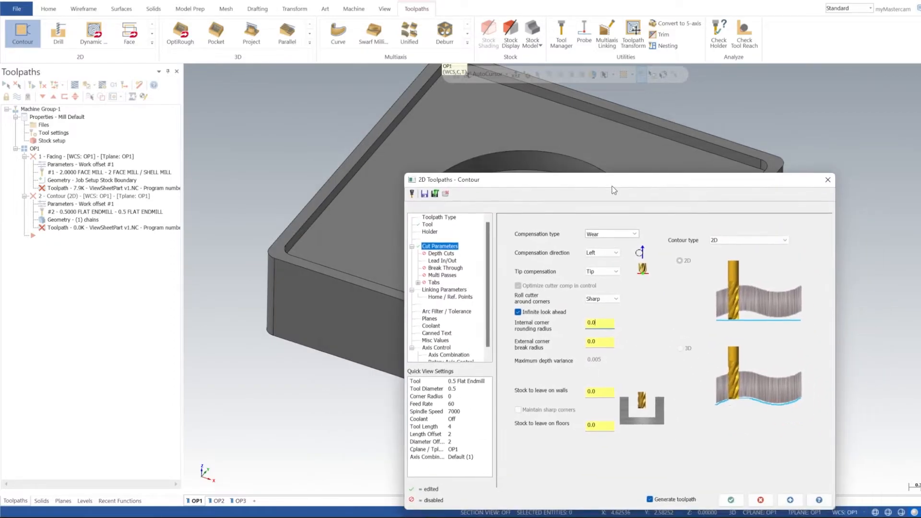
pyautogui.moveTo(536, 184); pyautogui.dragTo(510, 151)
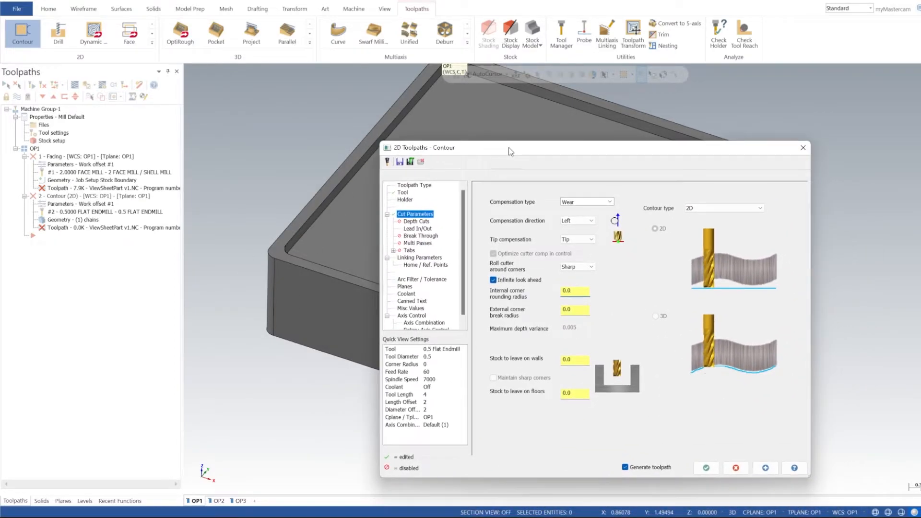
# Set the contour's lead-in line length to 25% and arc radius to 55%, and copy the entry values to the exit.
pyautogui.click(423, 230)
pyautogui.doubleClick(536, 235)
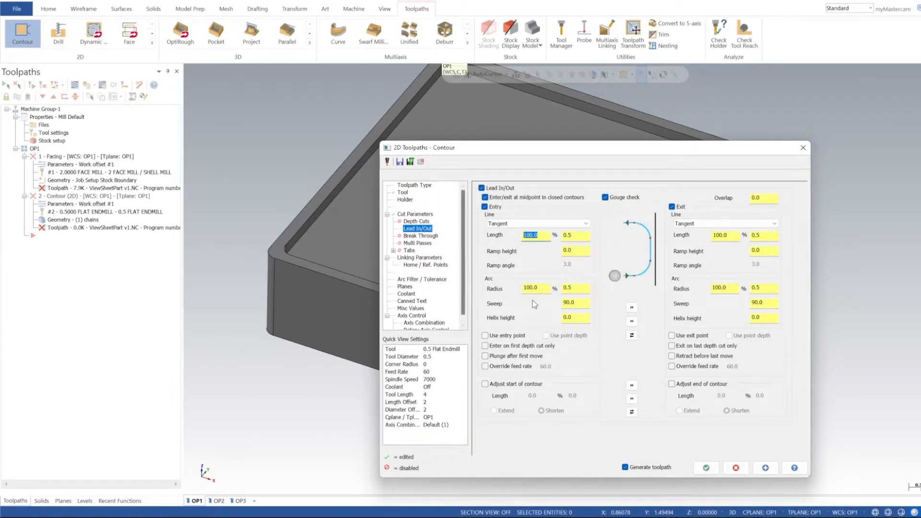
pyautogui.write('25')
pyautogui.doubleClick(539, 287)
pyautogui.write('55')
pyautogui.click(578, 303)
pyautogui.click(631, 308)
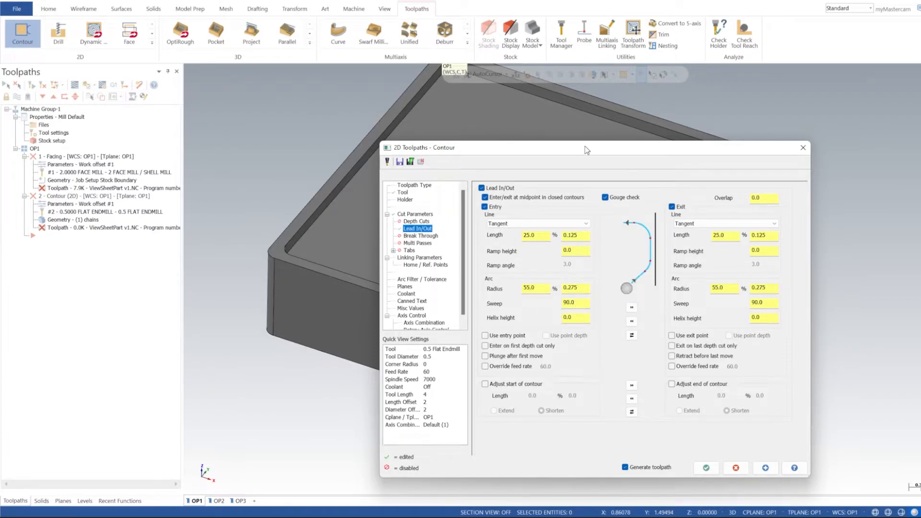
# Set the overlap of the contour's lead in/out to 0.1.
pyautogui.moveTo(603, 151); pyautogui.dragTo(598, 124)
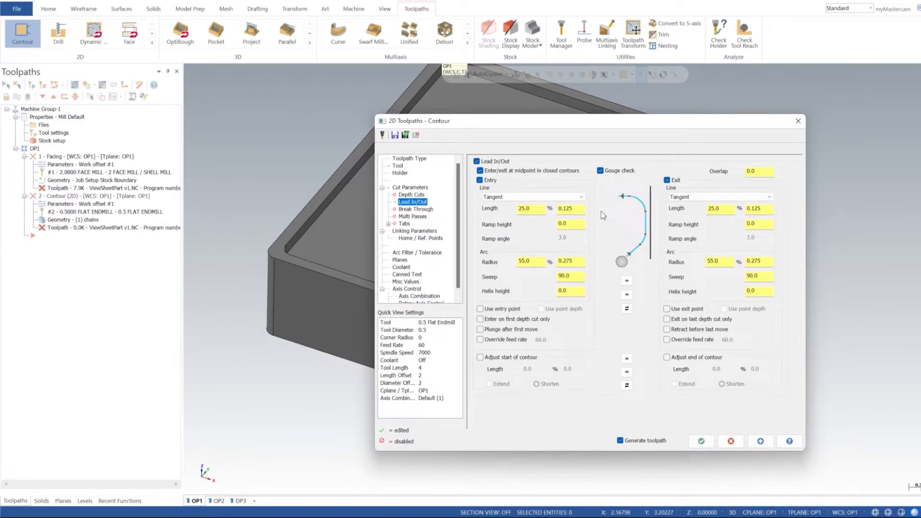
pyautogui.moveTo(761, 172); pyautogui.dragTo(707, 167)
pyautogui.write('0.1')
# Switch the contour's retract, feed plane and depth to absolute values and generate the toolpath.
pyautogui.click(407, 231)
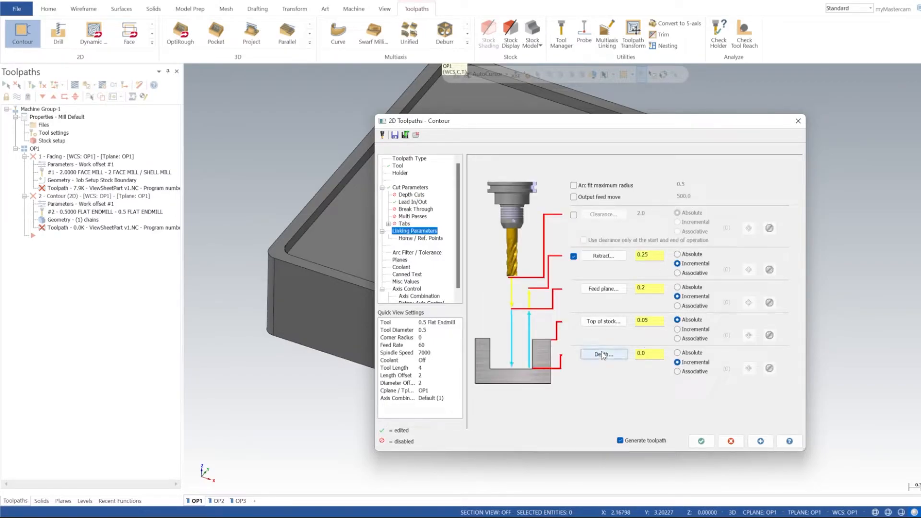
pyautogui.click(694, 288)
pyautogui.click(695, 253)
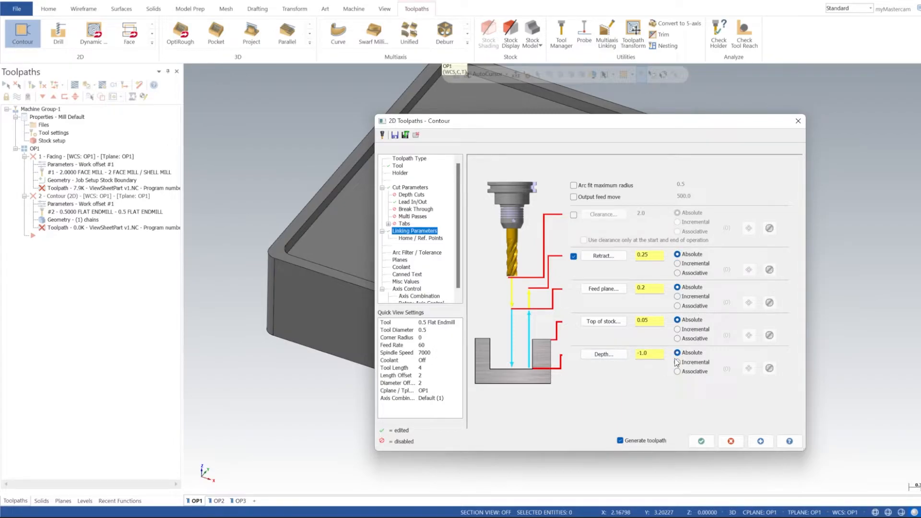
pyautogui.doubleClick(647, 352)
pyautogui.click(760, 441)
pyautogui.click(701, 441)
# Start a Pocket toolpath and chain the closed loop around the shallow square pocket's floor.
pyautogui.moveTo(529, 318); pyautogui.dragTo(449, 382, button='middle')
pyautogui.moveTo(483, 305); pyautogui.dragTo(532, 283, button='middle')
pyautogui.click(150, 42)
pyautogui.click(57, 74)
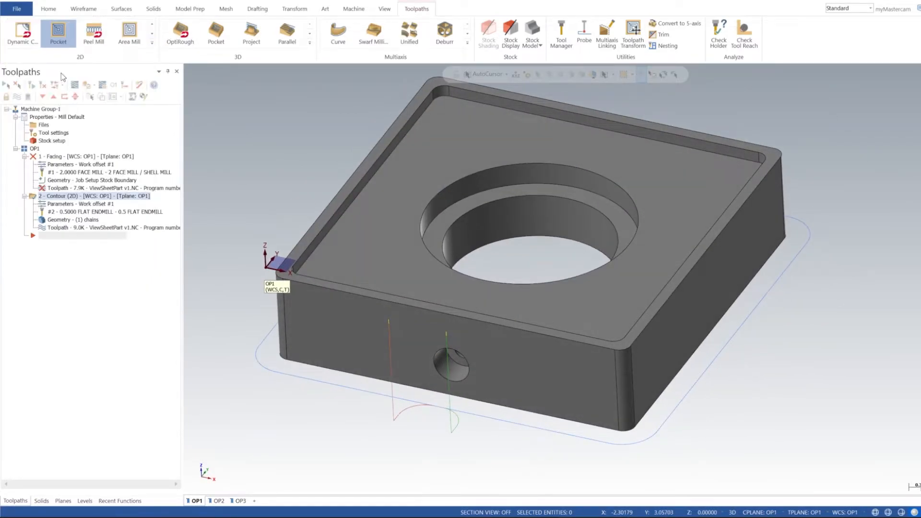
pyautogui.click(558, 124)
pyautogui.moveTo(663, 179); pyautogui.dragTo(589, 212, button='middle')
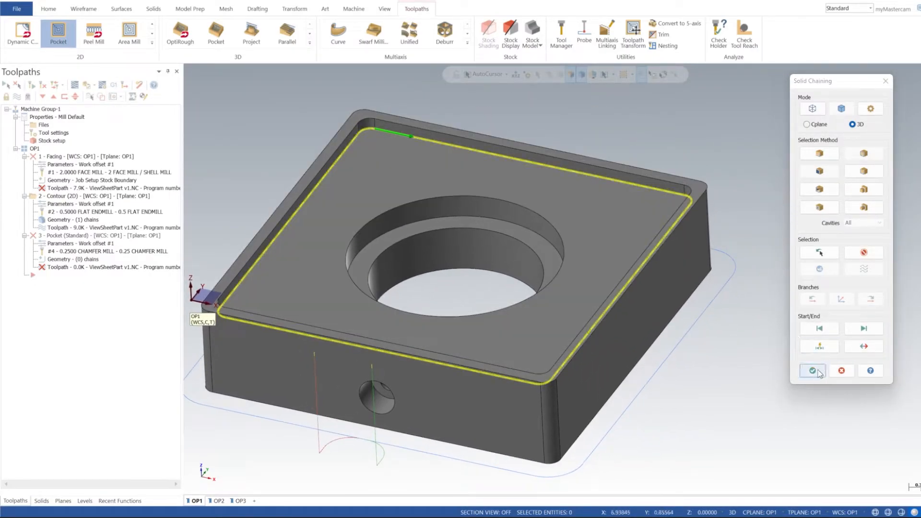
pyautogui.click(819, 373)
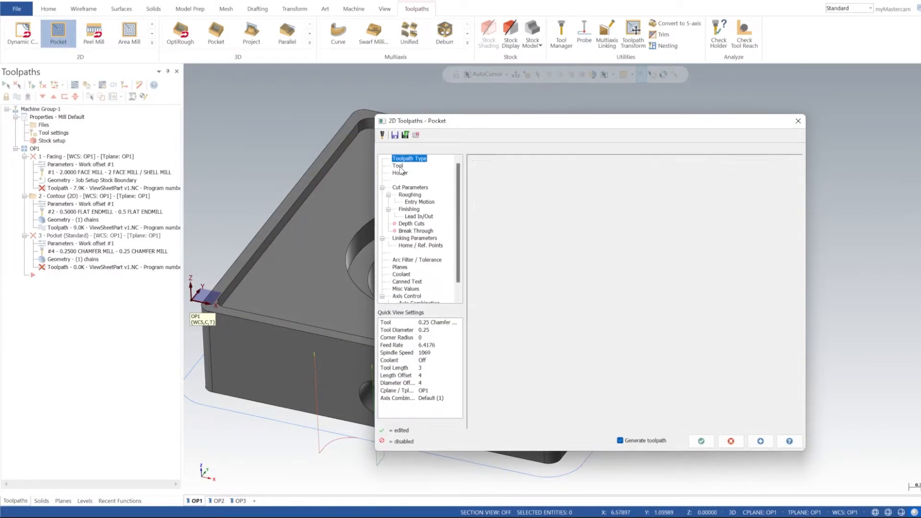
# Choose the 0.5 Flat Endmill for the pocket and set stock to leave to 0.02 on walls and 0 on floors.
pyautogui.click(399, 167)
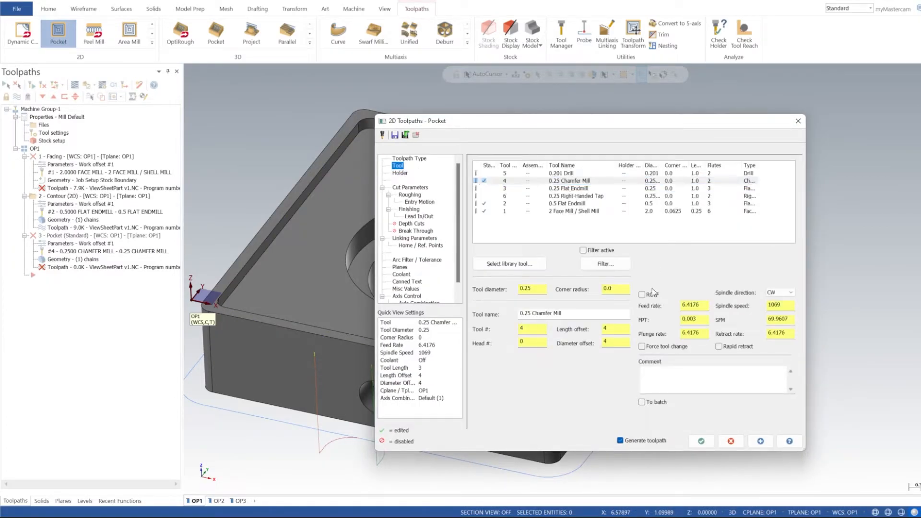
pyautogui.click(518, 205)
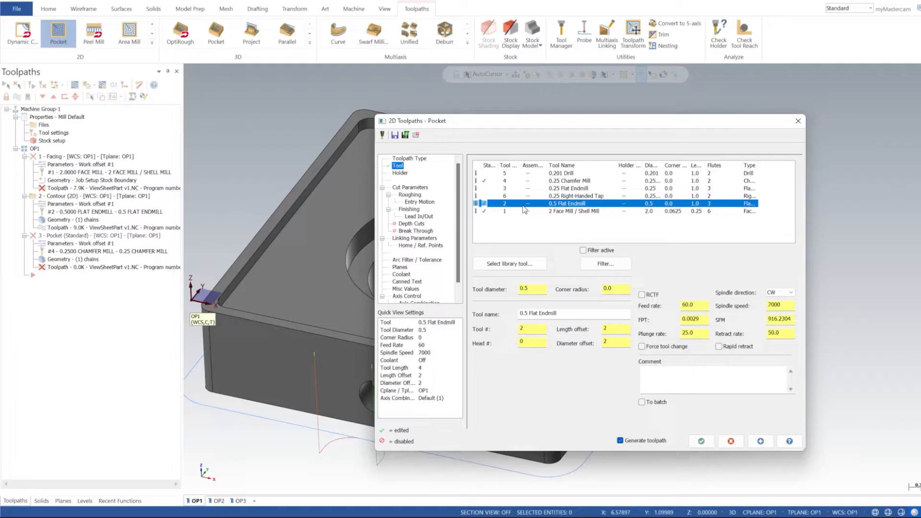
pyautogui.click(410, 188)
pyautogui.doubleClick(570, 342)
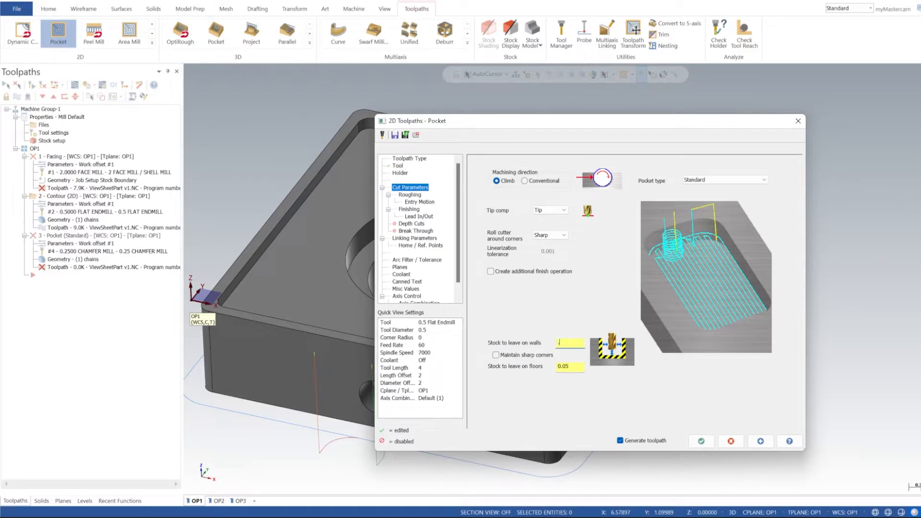
pyautogui.press('Tab')
pyautogui.press('BackSpace')
pyautogui.press('Return')
pyautogui.moveTo(578, 126); pyautogui.dragTo(589, 103)
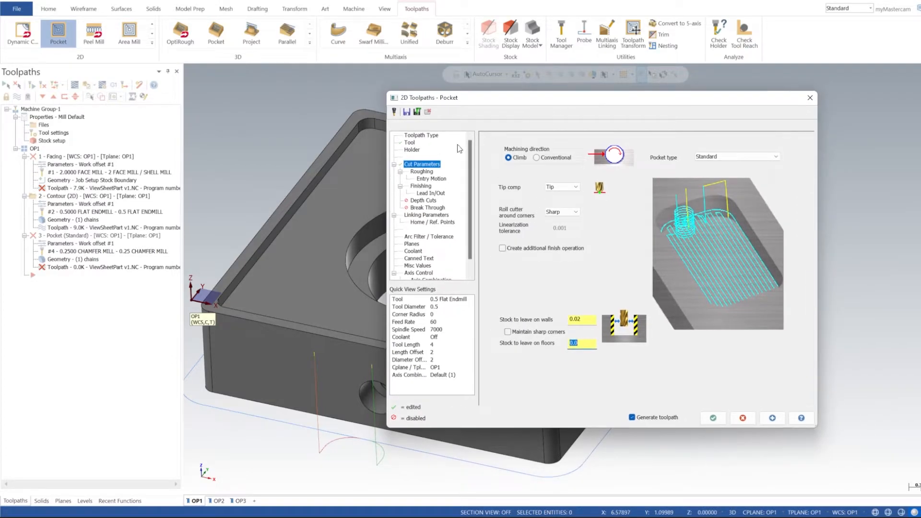
# Select Zigzag as the pocket's roughing method and turn off its finish pass.
pyautogui.click(422, 172)
pyautogui.click(508, 164)
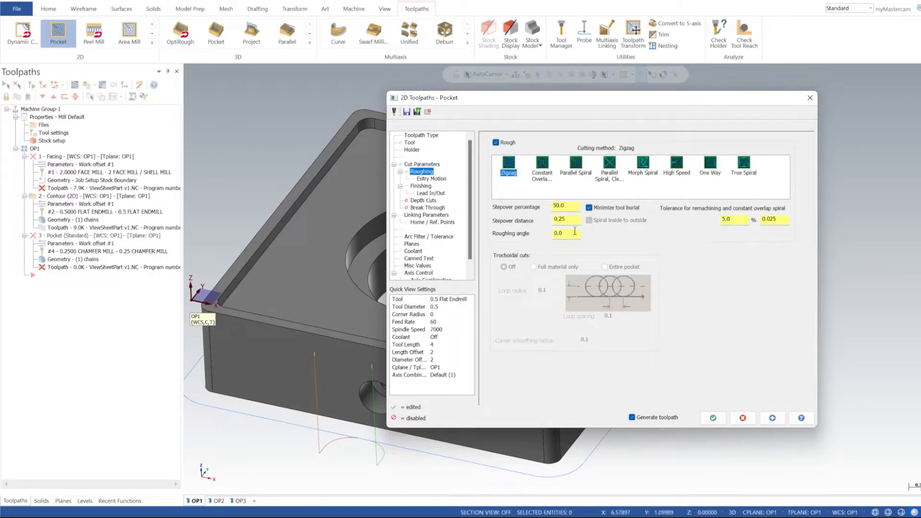
pyautogui.click(422, 179)
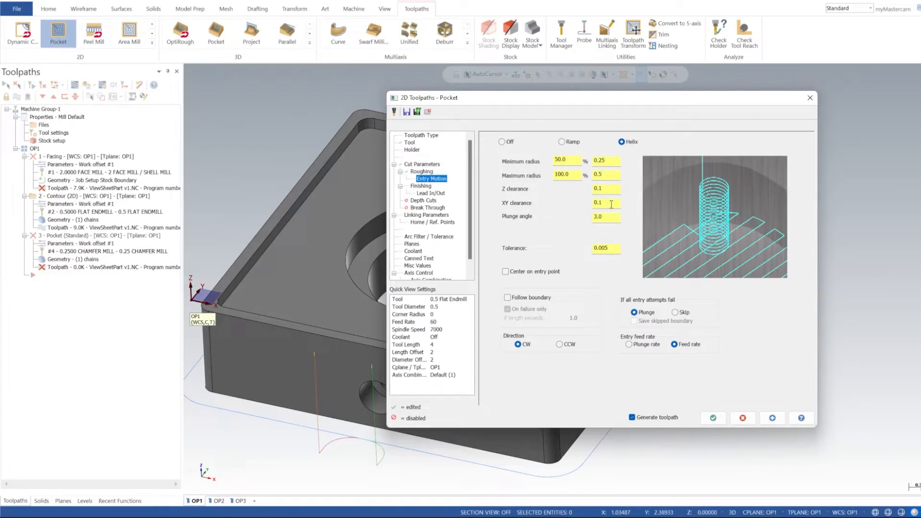
pyautogui.click(428, 187)
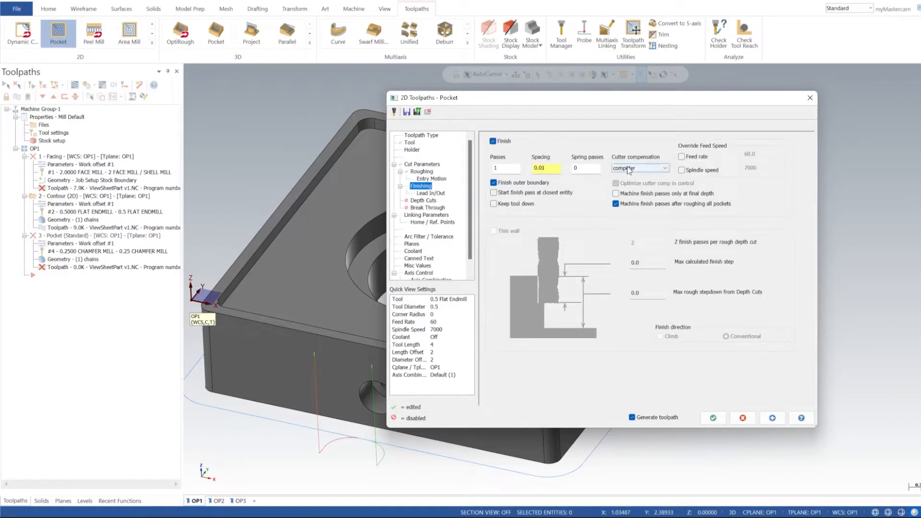
pyautogui.click(493, 141)
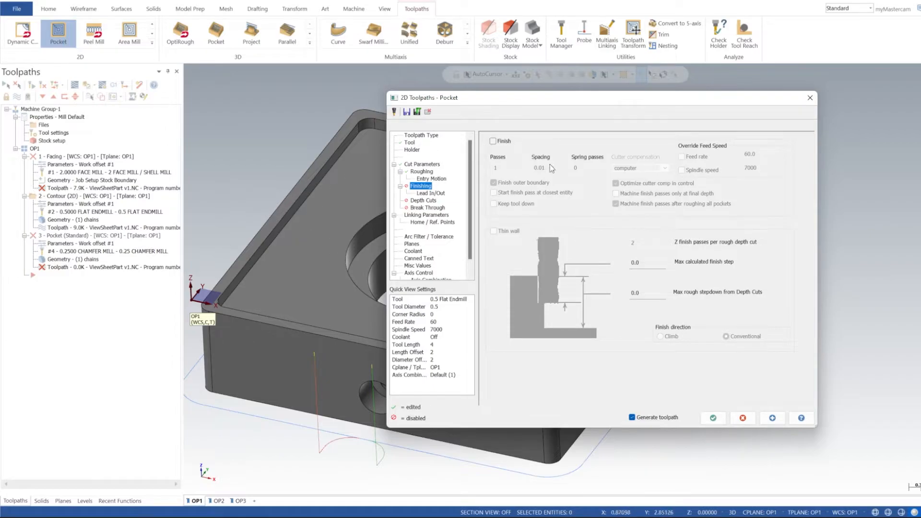
pyautogui.click(434, 193)
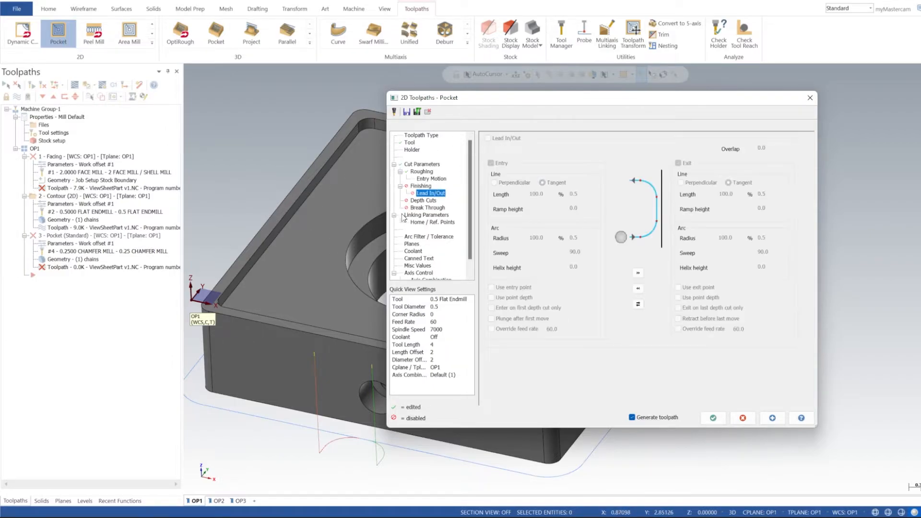
# Switch the pocket's retract, feed plane and depth to absolute values.
pyautogui.click(431, 215)
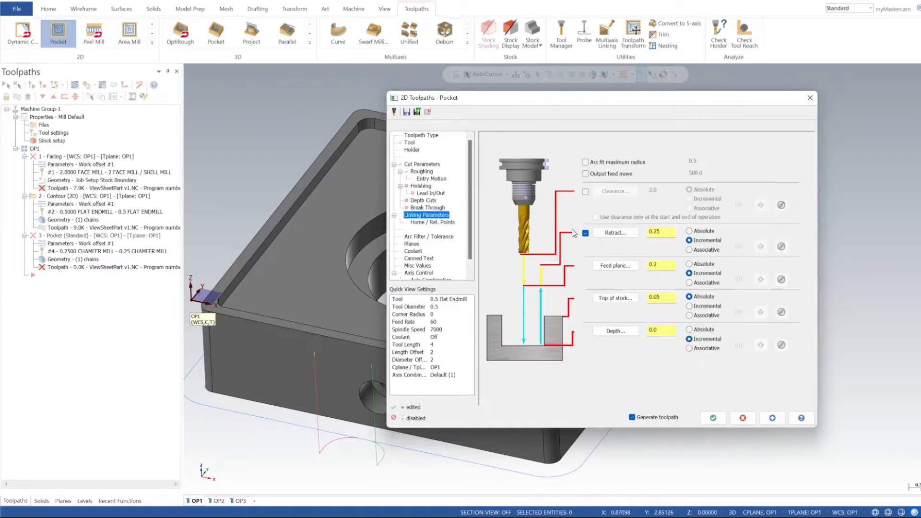
pyautogui.click(689, 230)
pyautogui.click(689, 264)
pyautogui.click(689, 329)
# Take the pocket depth of -0.125 from a corner point on the pocket floor and generate the toolpath.
pyautogui.click(621, 332)
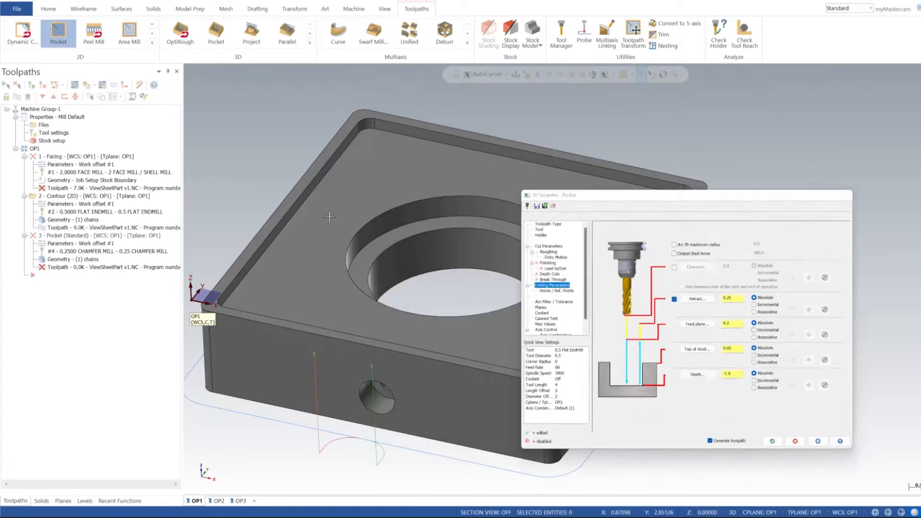
pyautogui.click(376, 129)
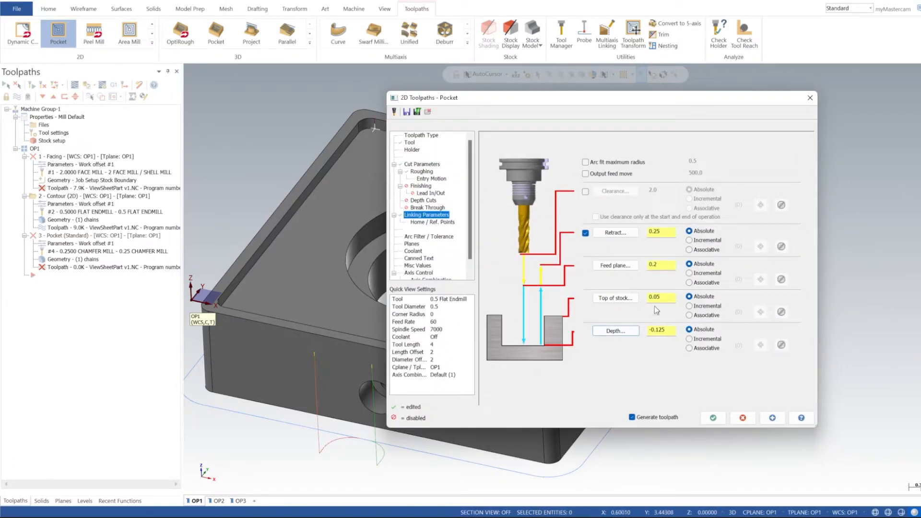
pyautogui.doubleClick(666, 329)
pyautogui.click(773, 418)
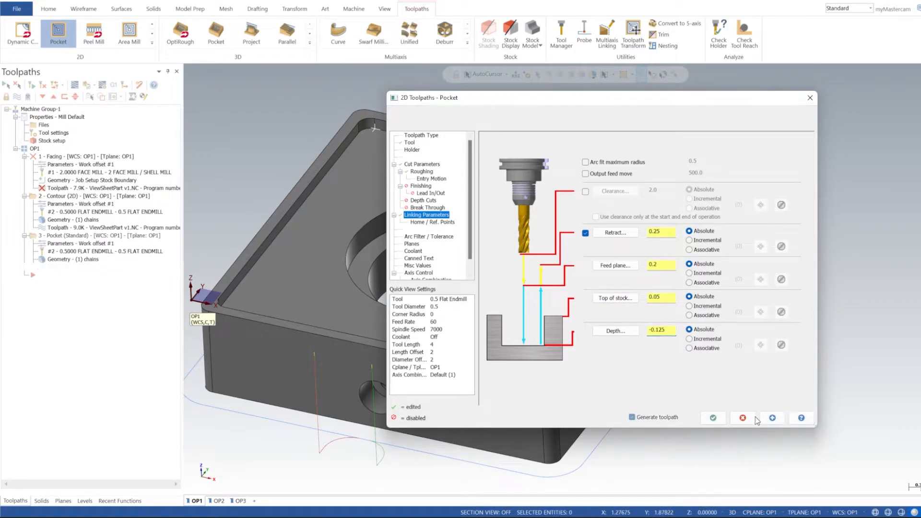
pyautogui.click(714, 419)
# Start a Circle Mill toolpath and select the large stepped hole in the part's centre as its feature.
pyautogui.moveTo(542, 239); pyautogui.dragTo(364, 280, button='middle')
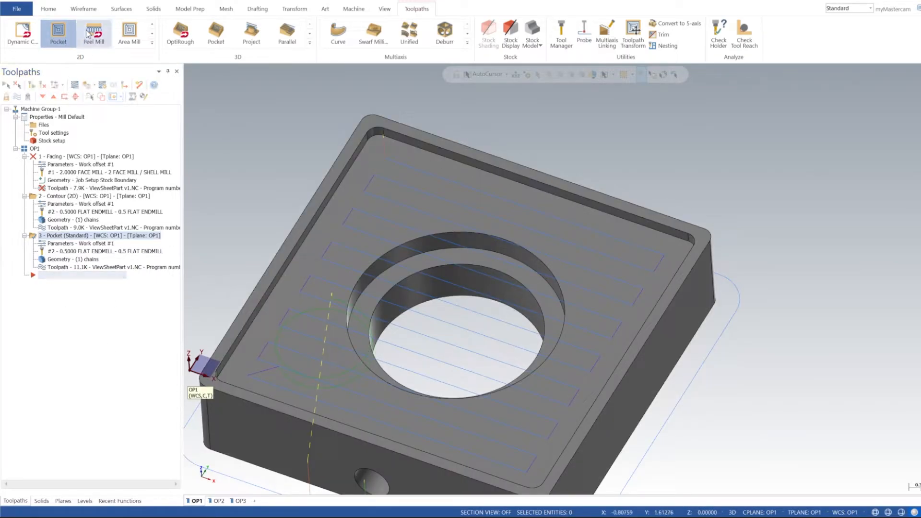
pyautogui.click(152, 43)
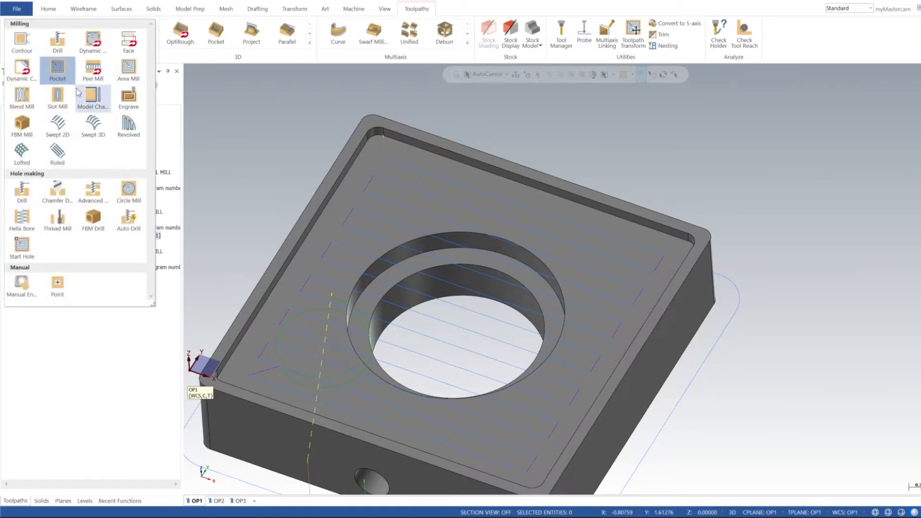
pyautogui.click(129, 189)
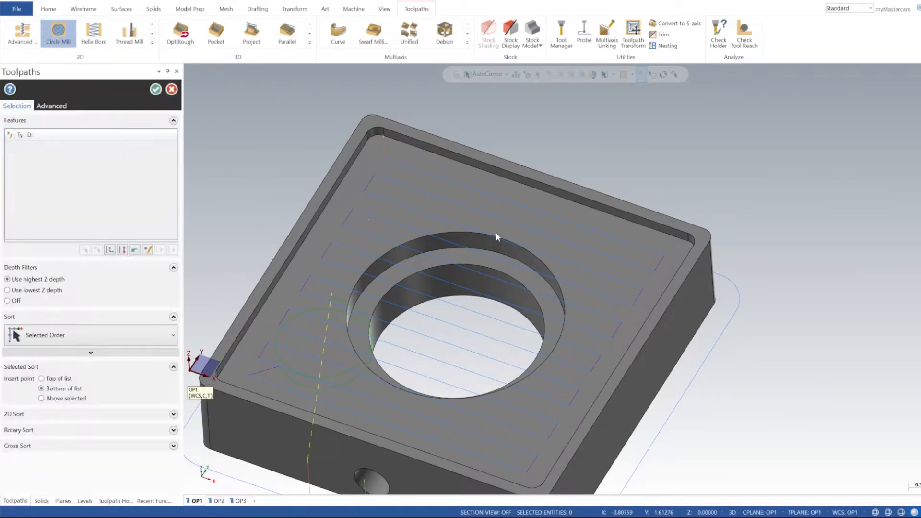
pyautogui.moveTo(483, 230); pyautogui.dragTo(490, 194, button='middle')
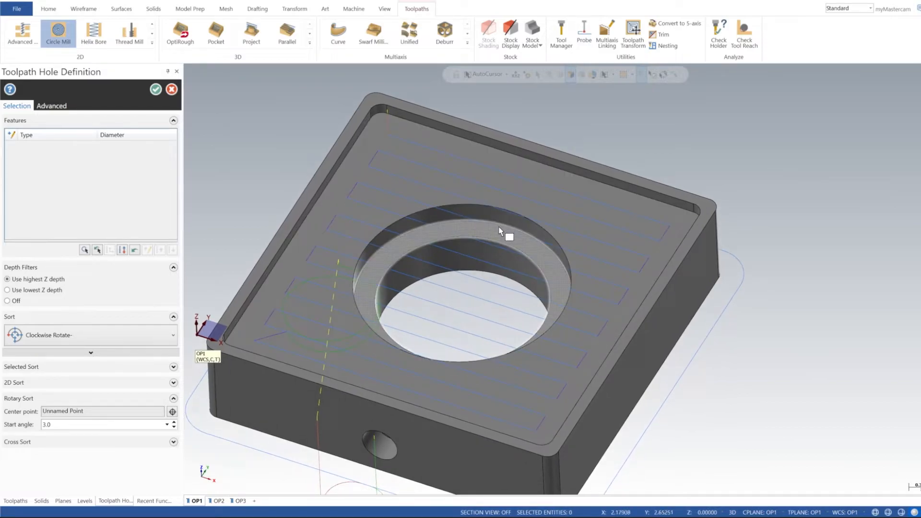
pyautogui.click(499, 228)
pyautogui.click(155, 90)
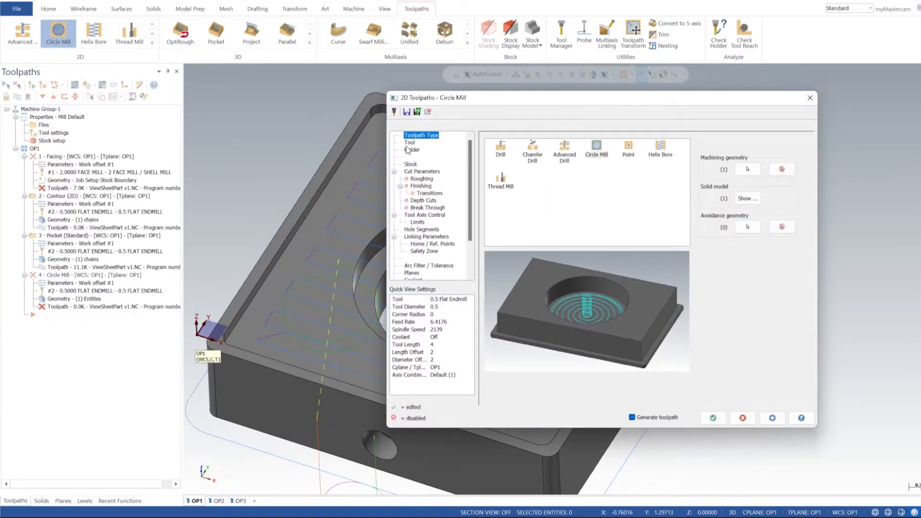
# Choose the 0.5 Flat Endmill for the circle mill and set its compensation type to Wear.
pyautogui.click(409, 143)
pyautogui.click(558, 181)
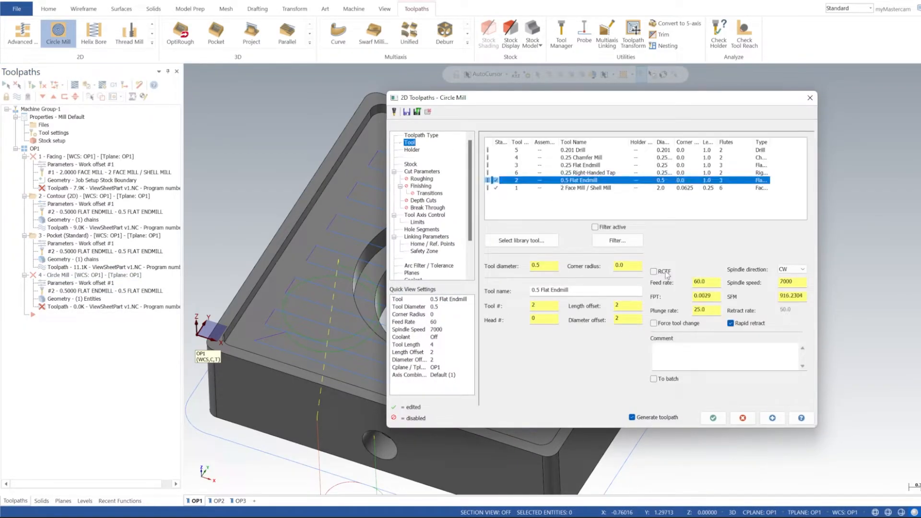
pyautogui.click(422, 172)
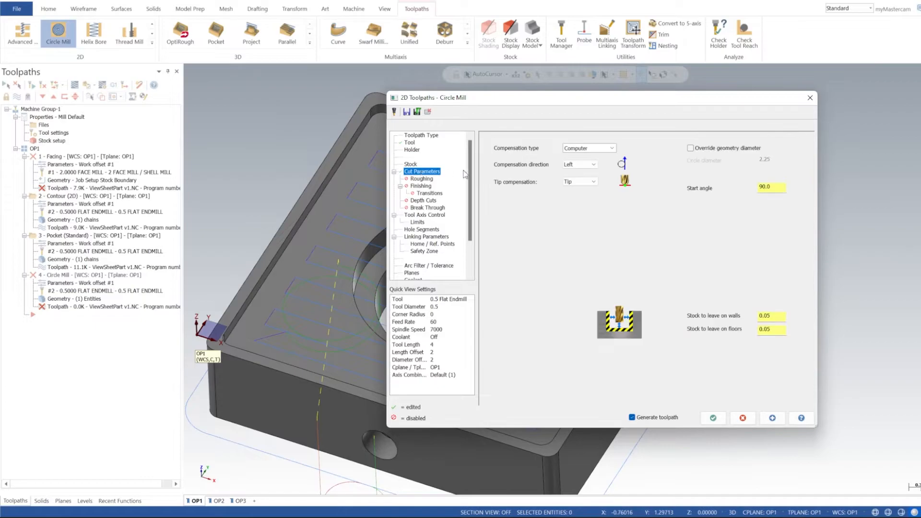
pyautogui.click(589, 149)
pyautogui.click(589, 171)
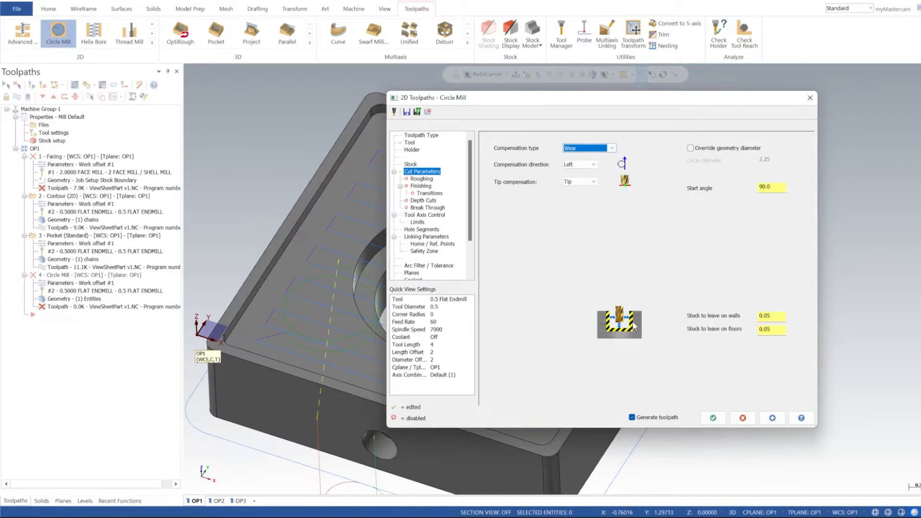
# Set the circle mill's stock to leave on walls and floors to 0.
pyautogui.click(773, 315)
pyautogui.press('BackSpace')
pyautogui.press('Tab')
pyautogui.write('0')
pyautogui.press('Return')
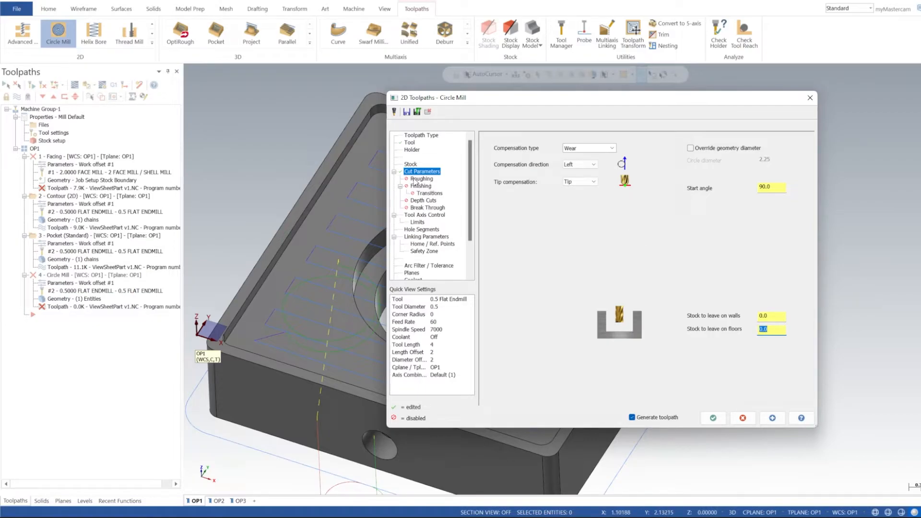
# Enable roughing for the circle mill, keeping the 50% stepover and helical entry.
pyautogui.click(418, 179)
pyautogui.click(511, 144)
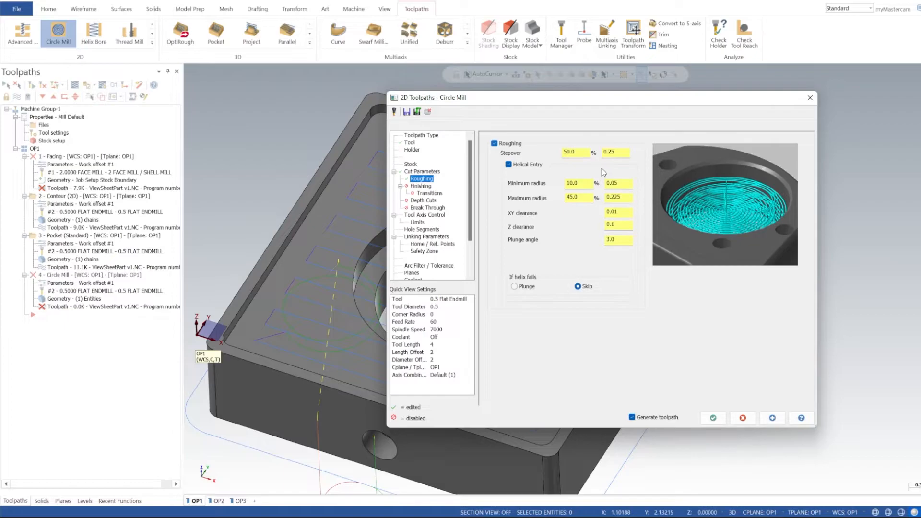
pyautogui.click(583, 156)
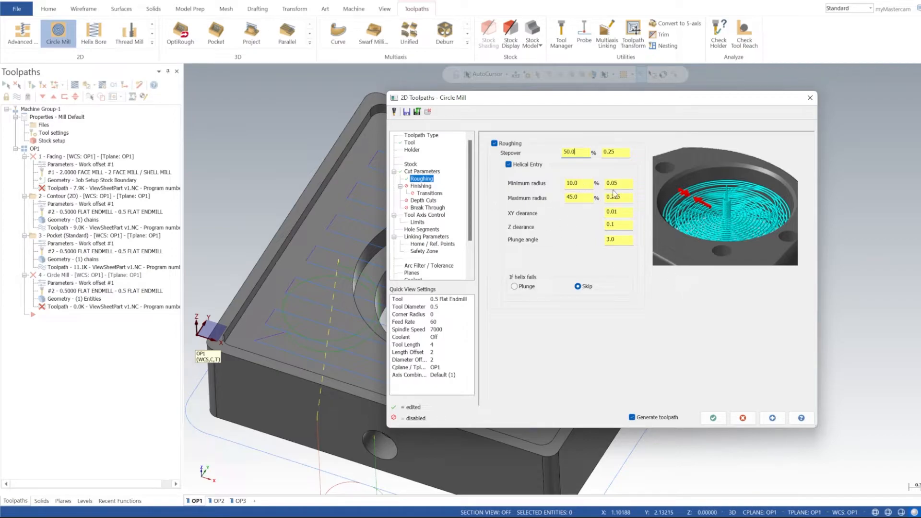
# Enable finishing for the circle mill with one finish pass at 0.05 spacing, made at final depth only.
pyautogui.click(421, 187)
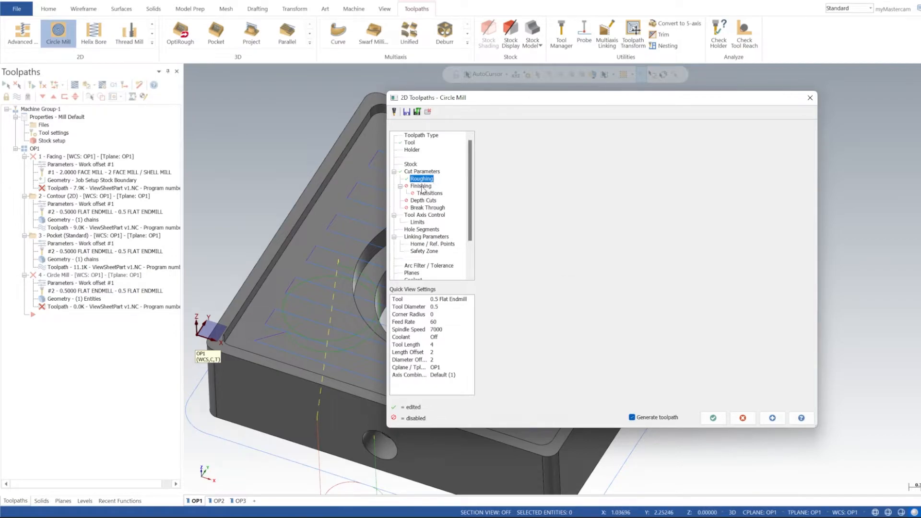
pyautogui.click(515, 150)
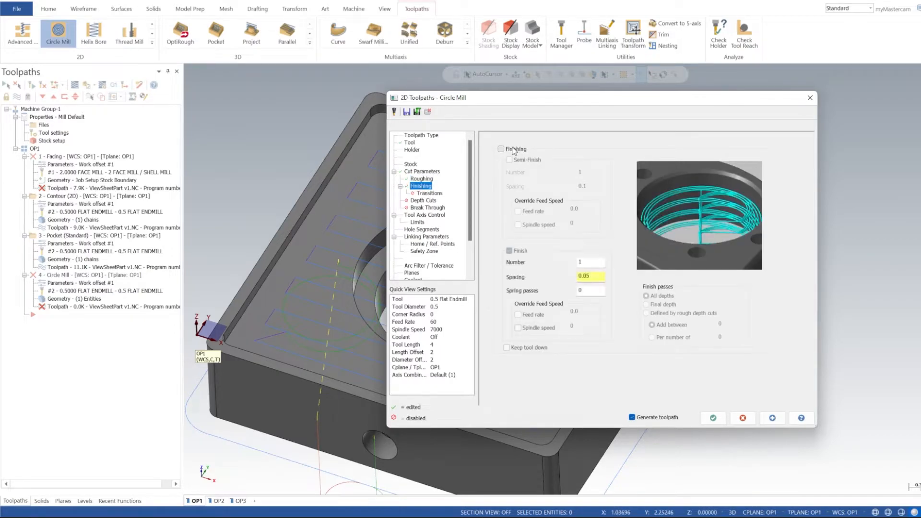
pyautogui.click(592, 277)
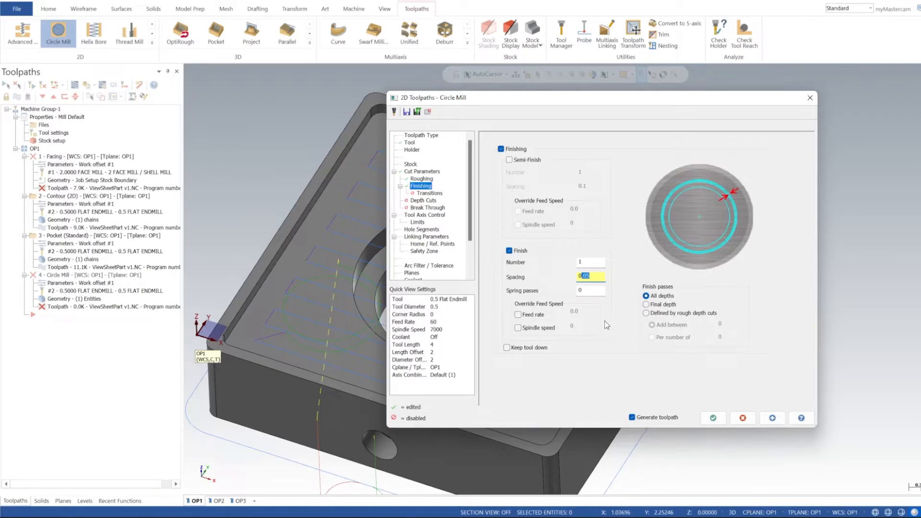
pyautogui.click(660, 305)
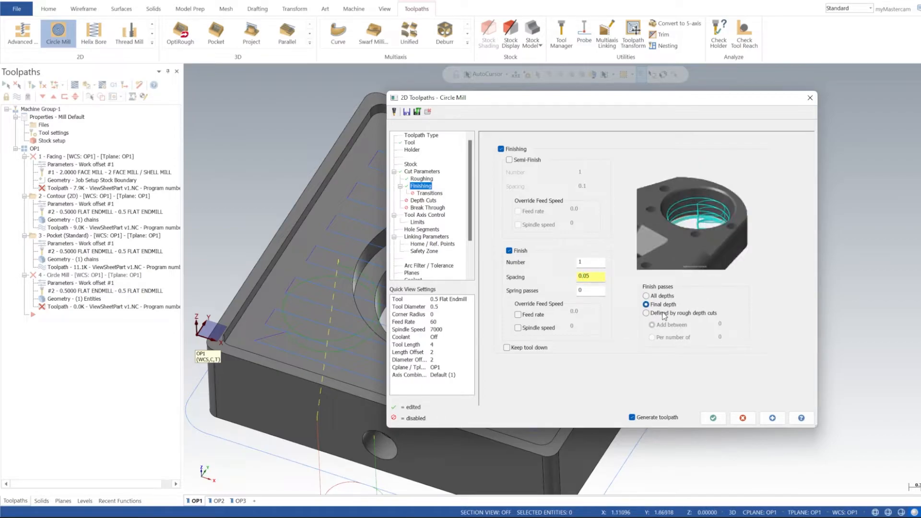
# Leave depth cuts off and set the circle mill's retract, feed plane, top of stock and depth to Absolute.
pyautogui.click(427, 202)
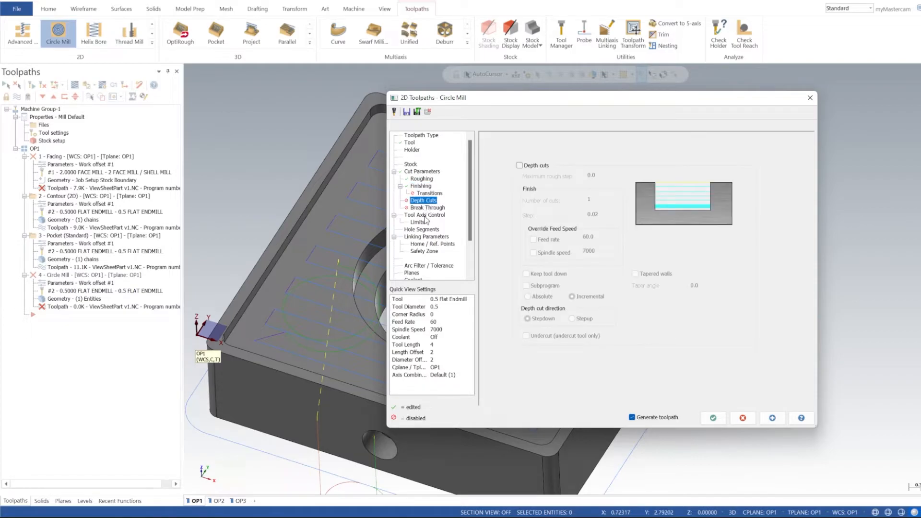
pyautogui.click(425, 215)
pyautogui.click(421, 237)
pyautogui.click(691, 330)
pyautogui.click(706, 283)
pyautogui.click(704, 298)
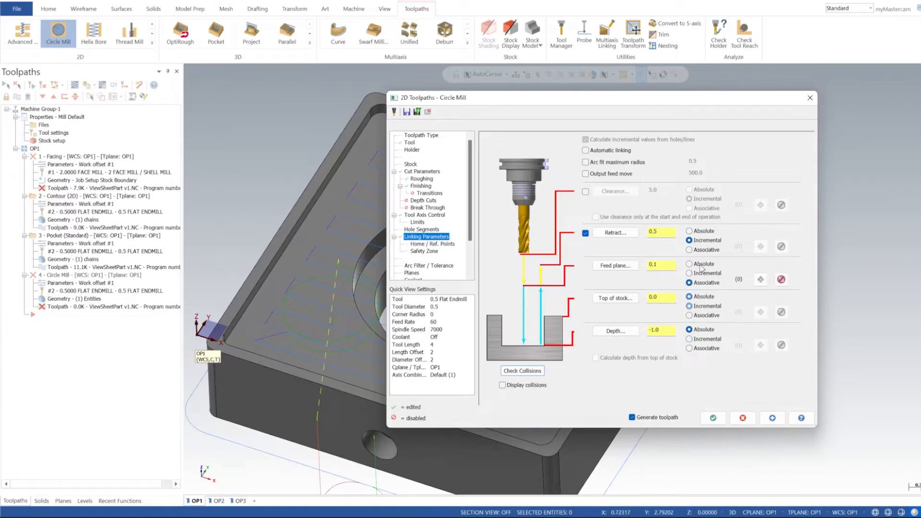
pyautogui.click(703, 263)
pyautogui.click(702, 231)
# Set the circle mill's depth to -0.375 from the edge of the central hole's ledge and generate the toolpath.
pyautogui.click(618, 332)
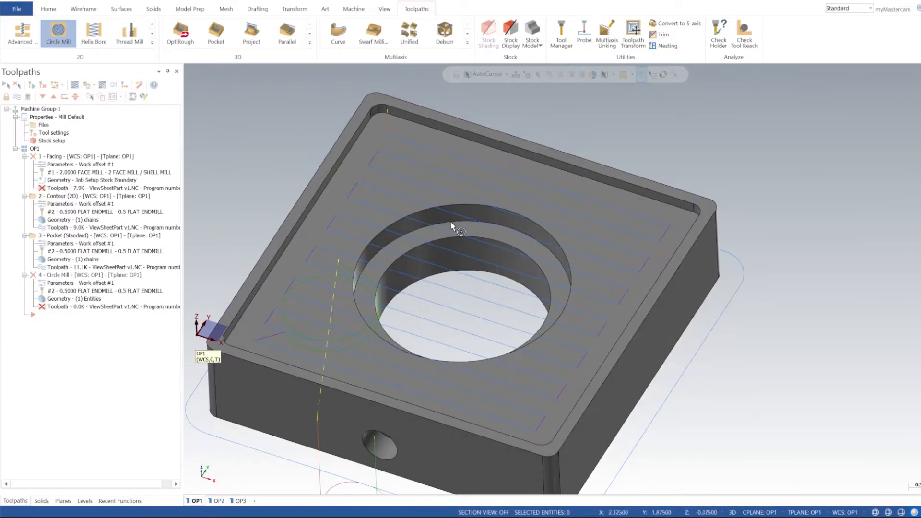
pyautogui.click(459, 221)
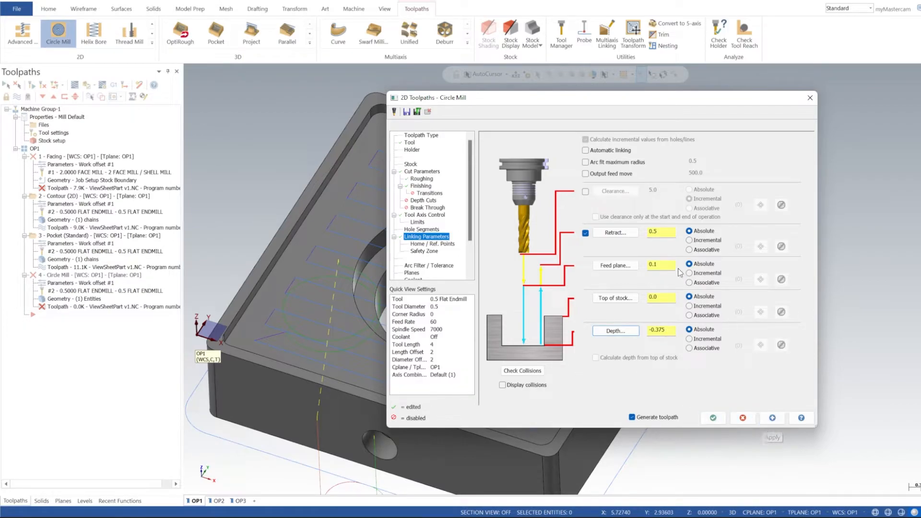
pyautogui.click(773, 417)
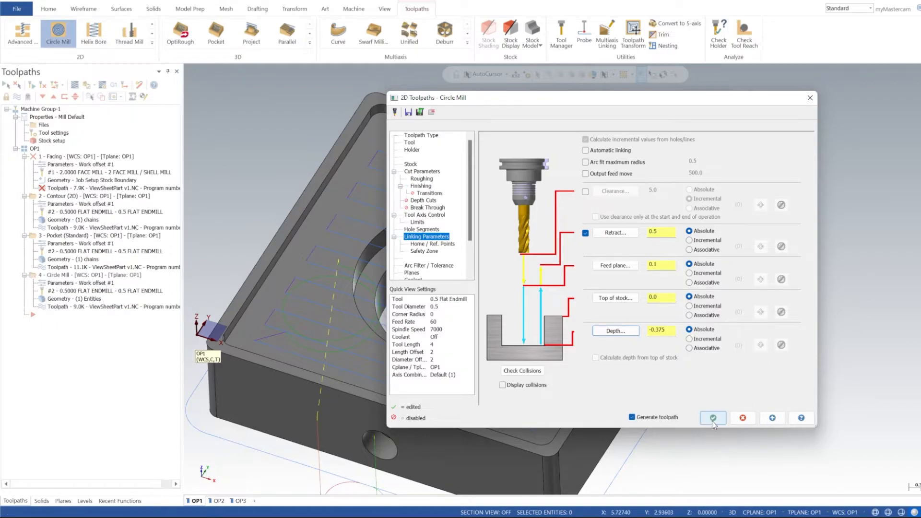
pyautogui.click(713, 417)
# Start a second Circle Mill toolpath and select the bottom edge of the smaller central through hole as its feature.
pyautogui.moveTo(488, 263); pyautogui.dragTo(303, 208, button='middle')
pyautogui.click(58, 32)
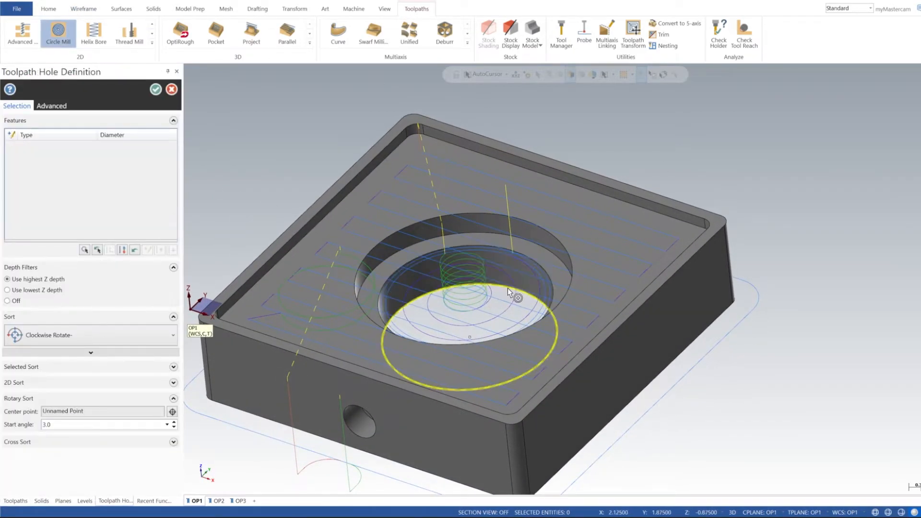
pyautogui.click(508, 288)
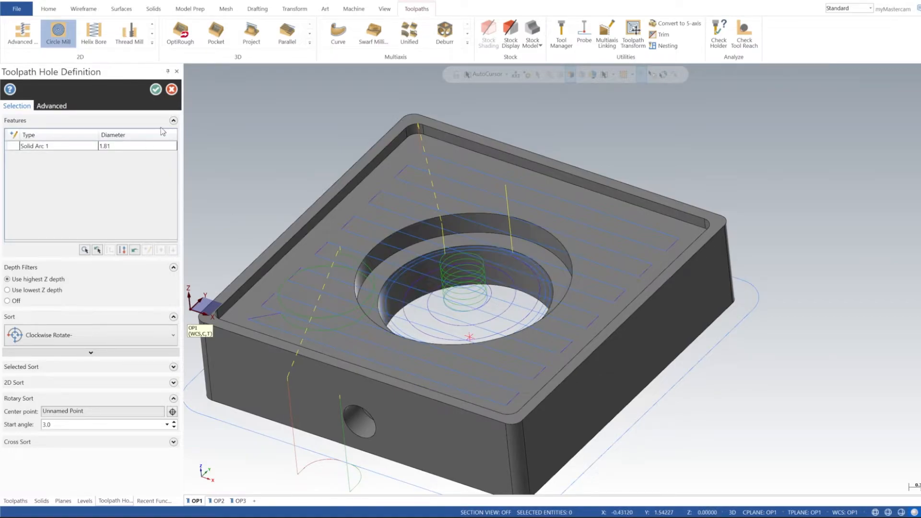
pyautogui.click(156, 90)
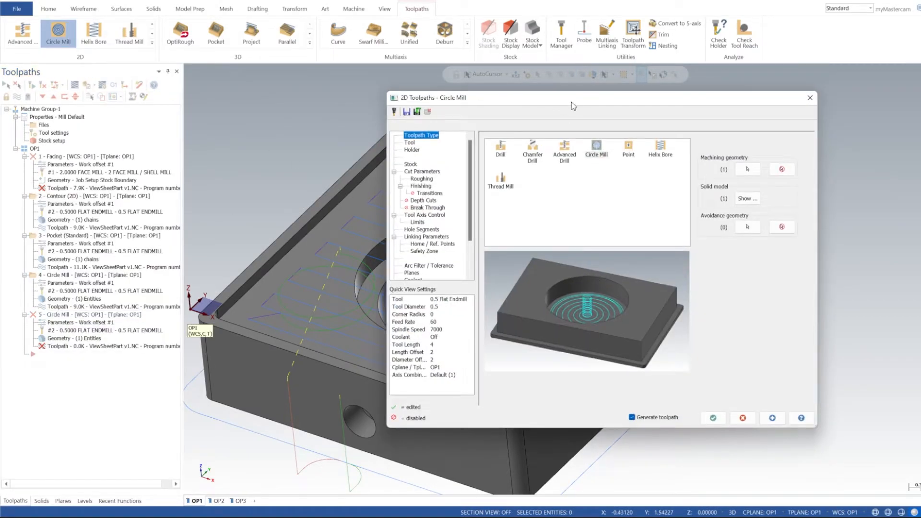
# Check the second circle mill's tool, compensation, stock to leave, roughing and finishing settings.
pyautogui.moveTo(571, 105); pyautogui.dragTo(603, 141)
pyautogui.click(441, 180)
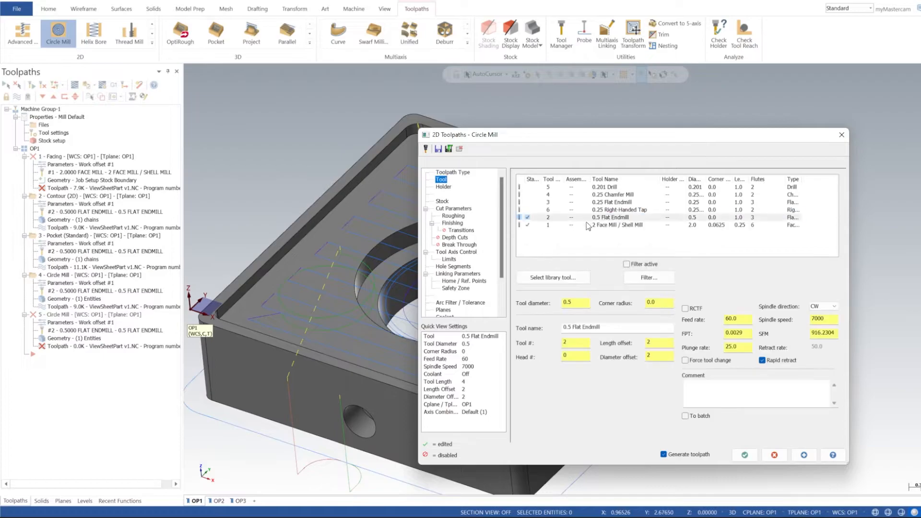
pyautogui.click(464, 211)
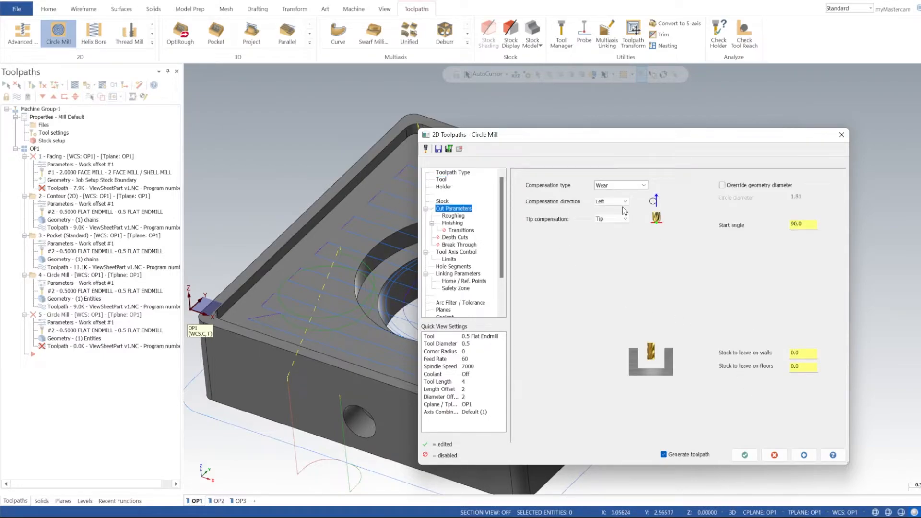
pyautogui.click(453, 216)
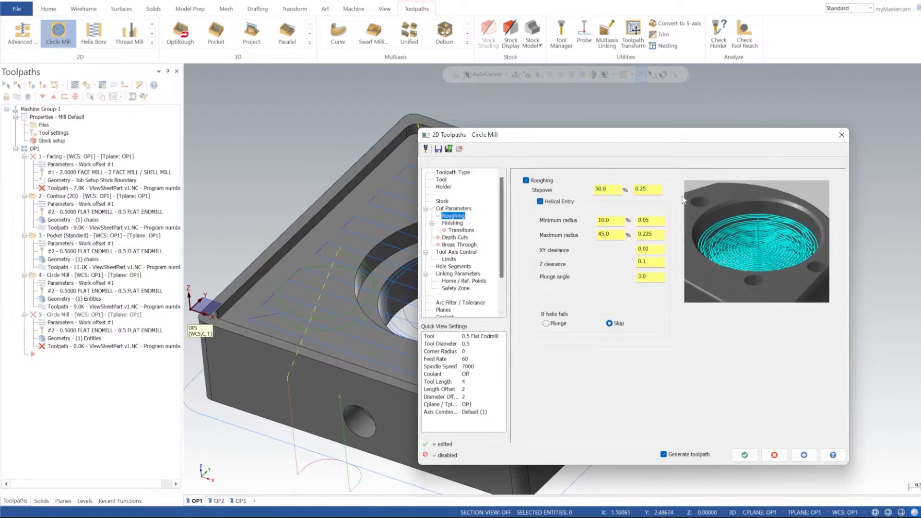
pyautogui.click(453, 223)
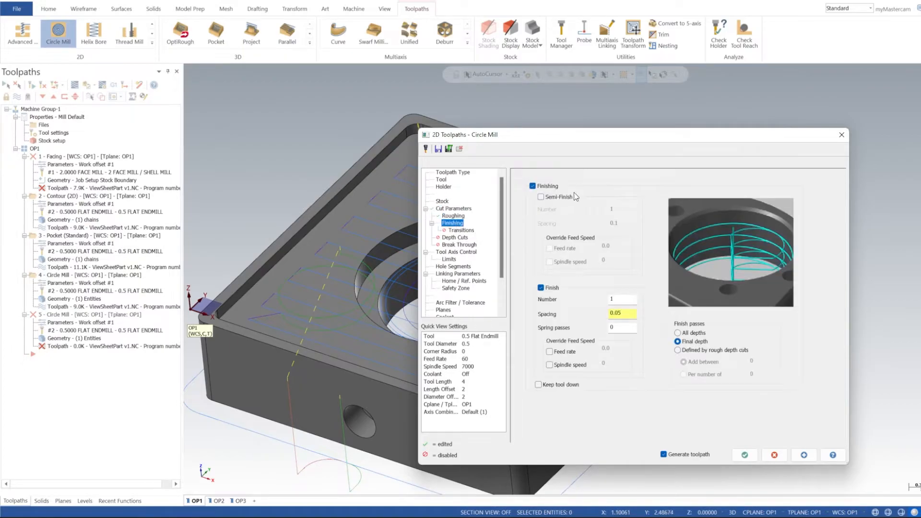
# Set the absolute depth of the through-bore circle mill operation to -1.0 and generate its toolpath.
pyautogui.click(456, 275)
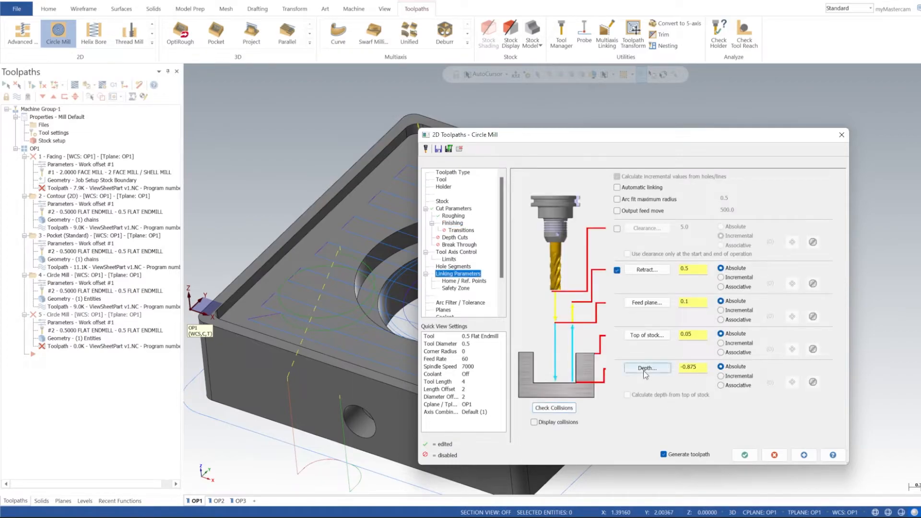
pyautogui.click(645, 369)
pyautogui.click(511, 293)
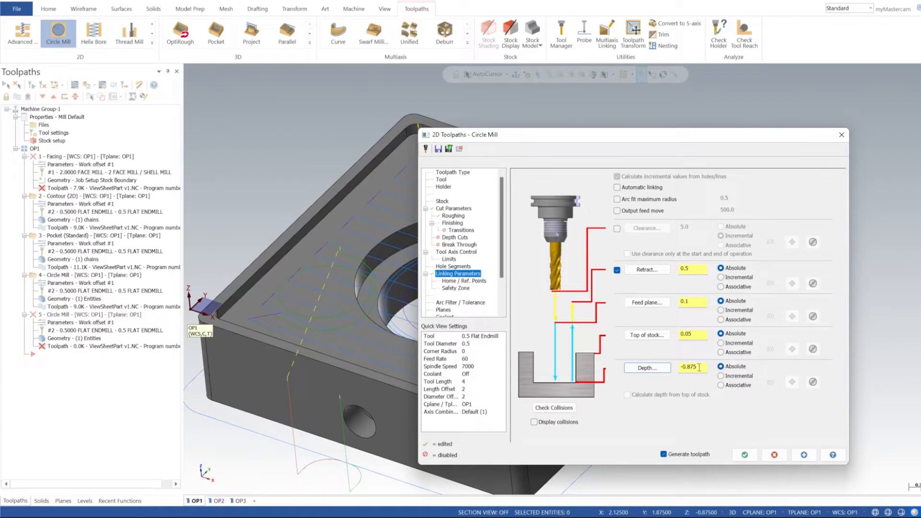
pyautogui.moveTo(699, 368); pyautogui.dragTo(685, 366)
pyautogui.write('1')
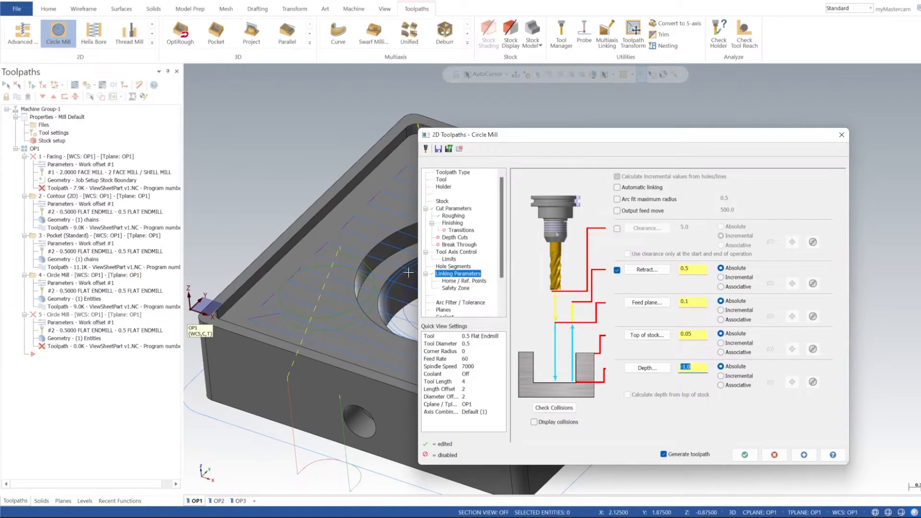
pyautogui.click(802, 457)
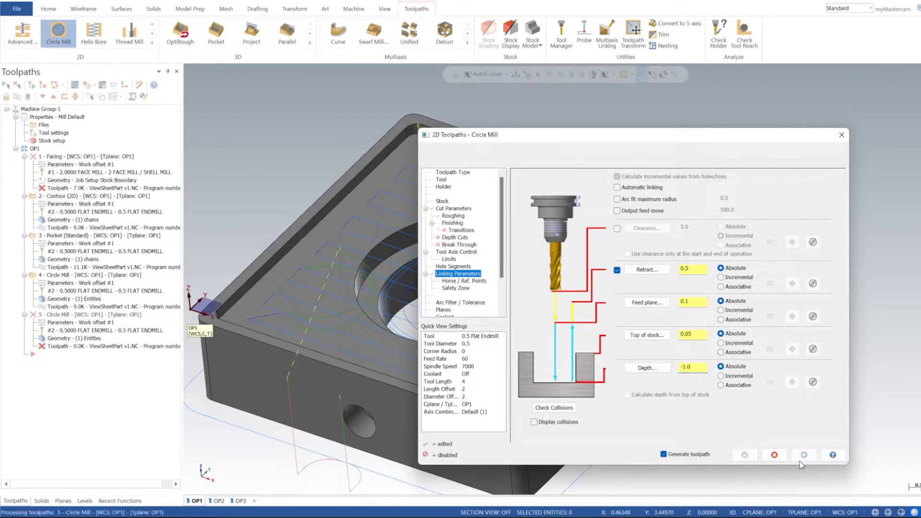
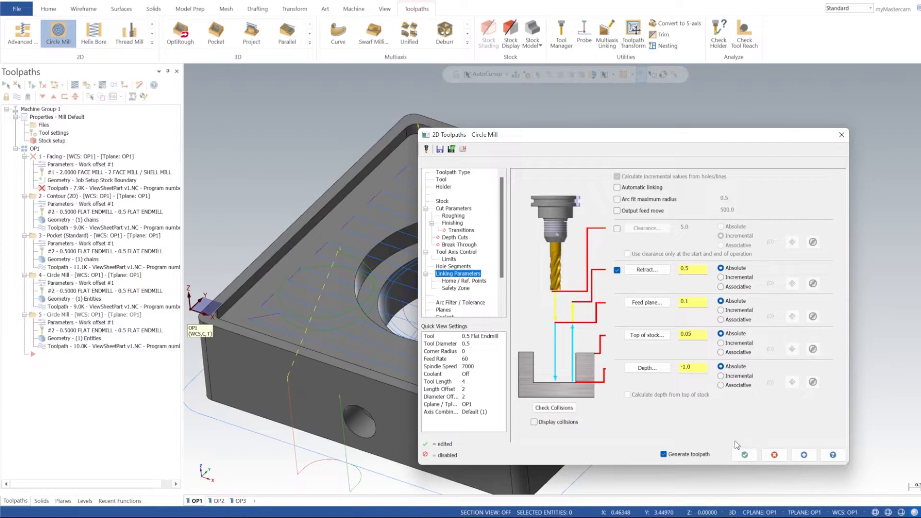
pyautogui.moveTo(684, 136); pyautogui.dragTo(665, 116)
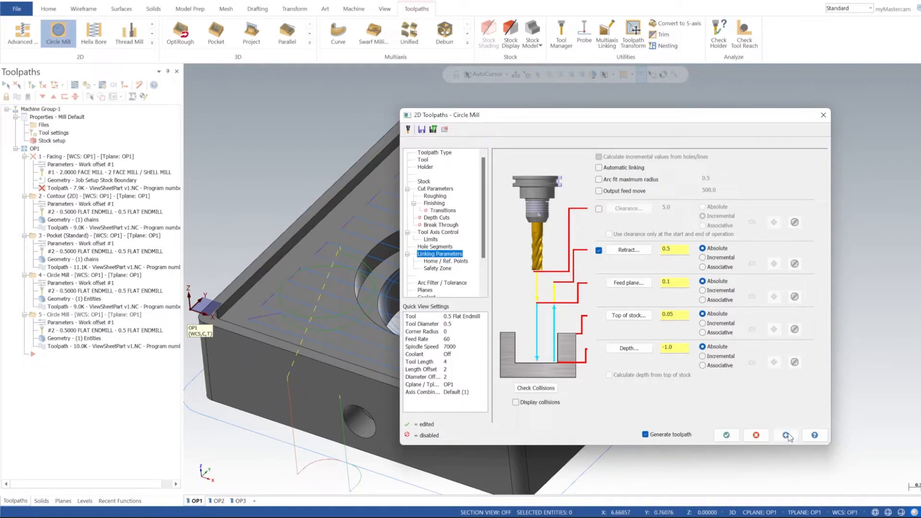
pyautogui.click(727, 435)
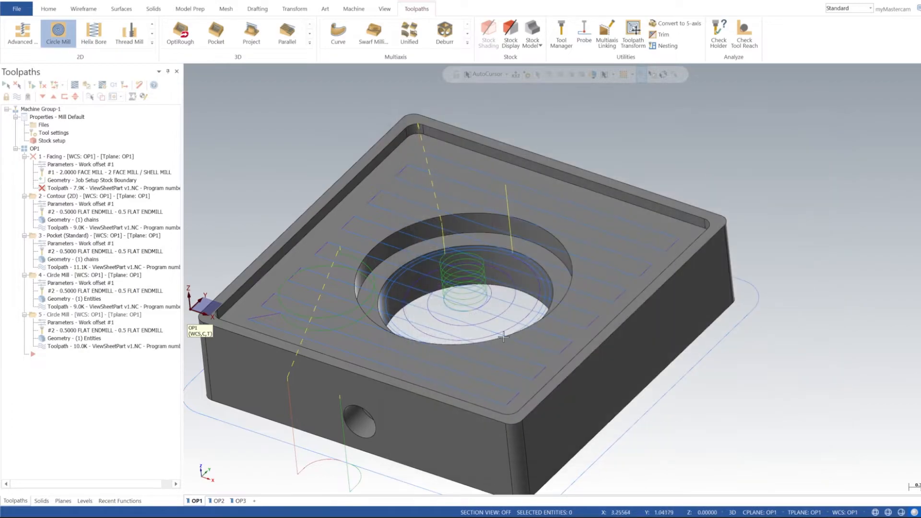
# Set operation 5's top of stock to -0.375 from the bore's upper edge and regenerate its toolpath.
pyautogui.moveTo(504, 268); pyautogui.dragTo(547, 276, button='middle')
pyautogui.click(50, 325)
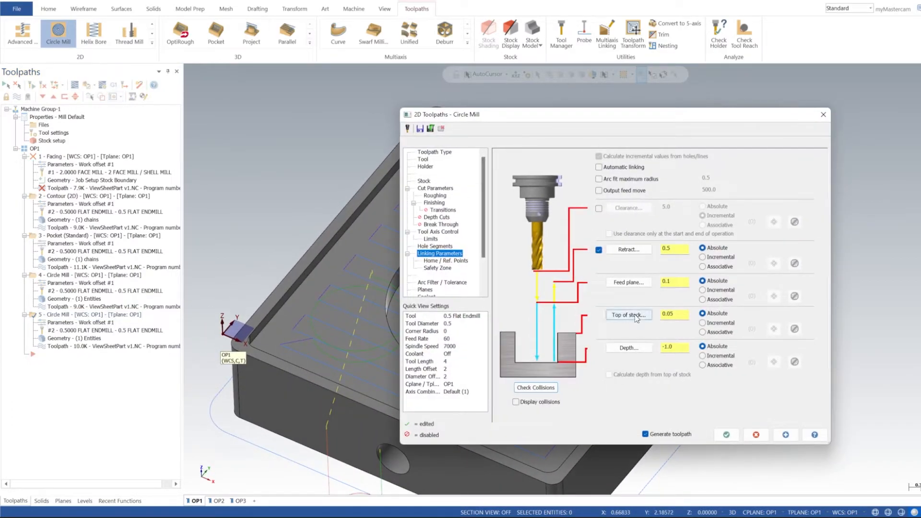
pyautogui.click(636, 318)
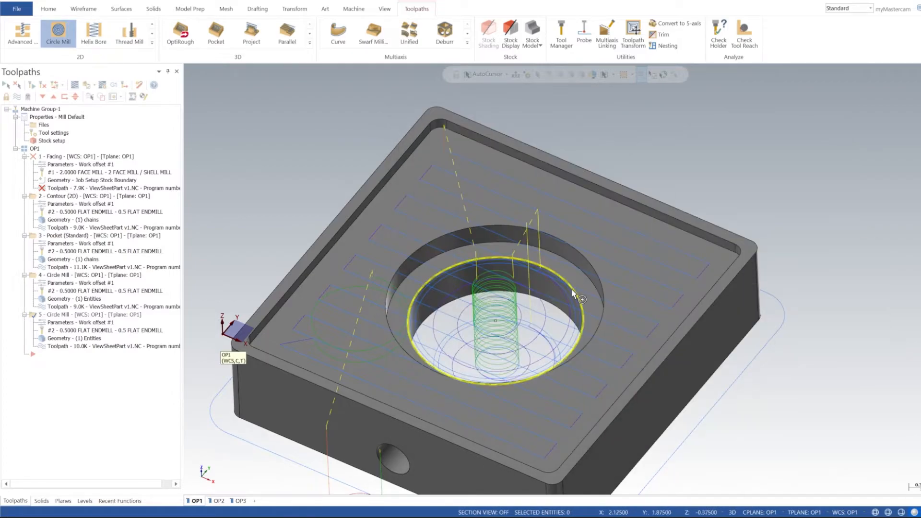
pyautogui.click(573, 293)
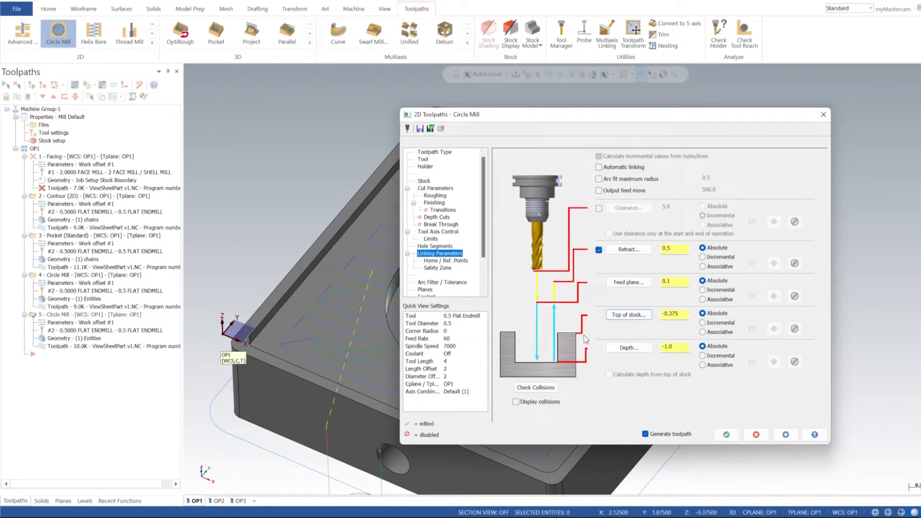
pyautogui.moveTo(611, 116); pyautogui.dragTo(629, 109)
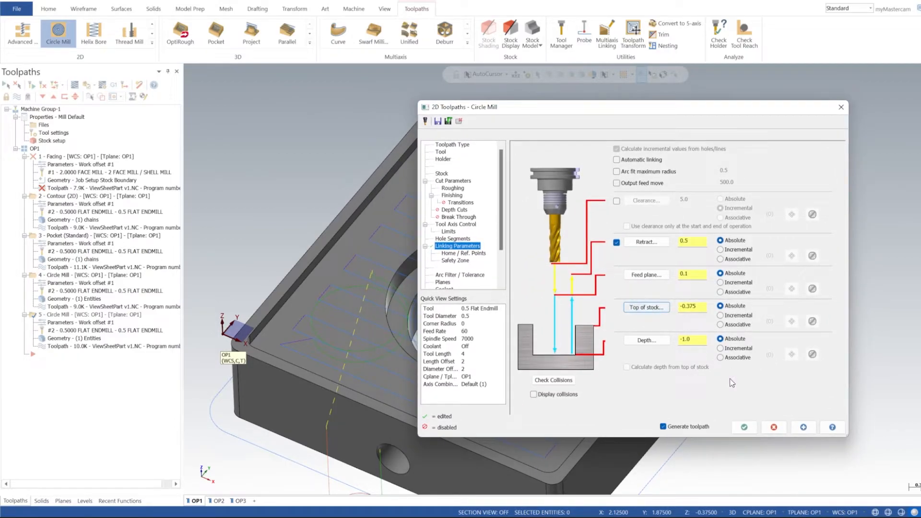
pyautogui.click(803, 427)
pyautogui.click(744, 427)
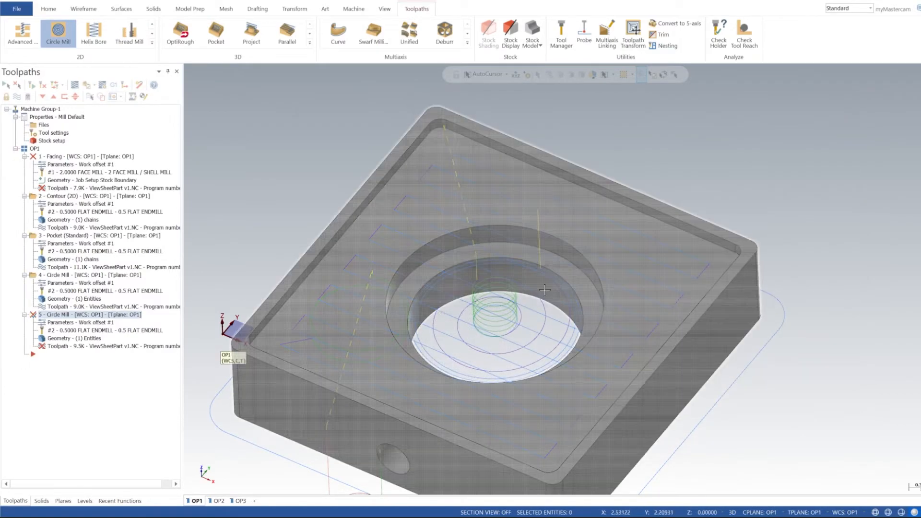
# Create a 2D contour toolpath on the pocket floor's outer edge loop with the chain direction reversed.
pyautogui.moveTo(544, 290); pyautogui.dragTo(552, 263, button='middle')
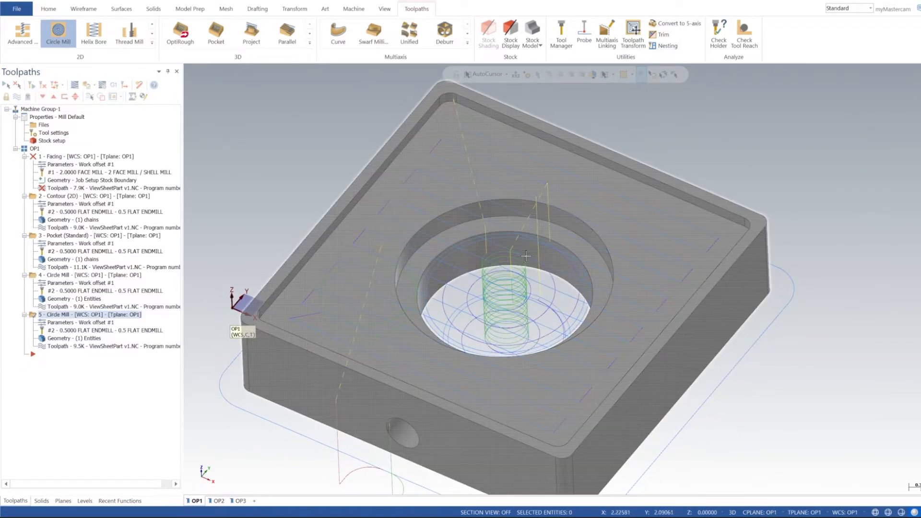
pyautogui.moveTo(526, 256); pyautogui.dragTo(472, 264, button='middle')
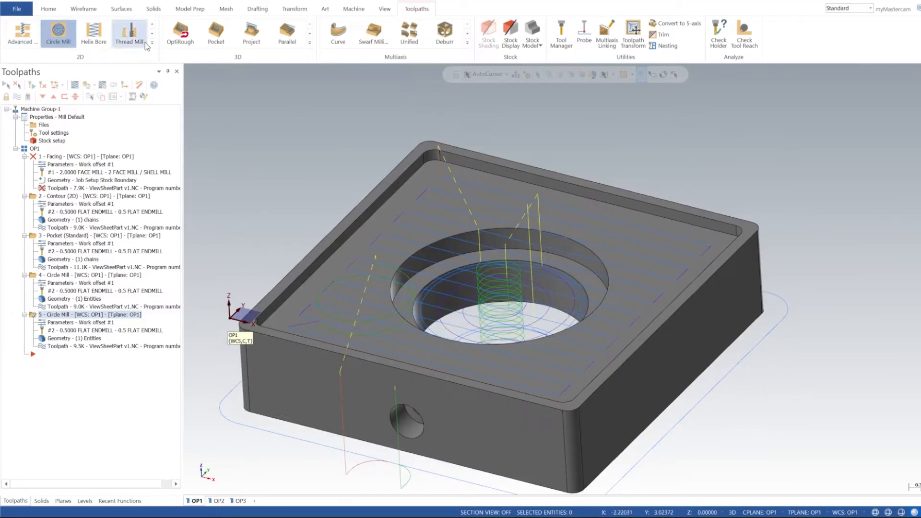
pyautogui.click(151, 43)
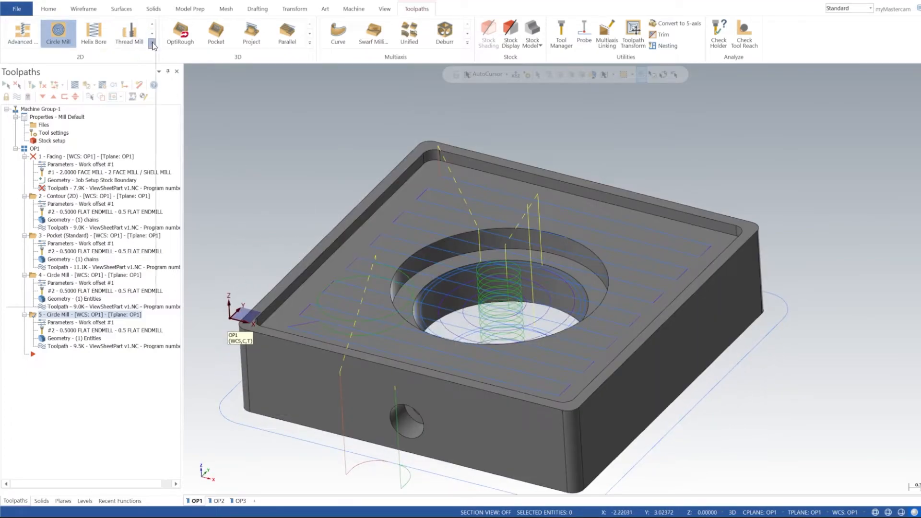
pyautogui.click(29, 46)
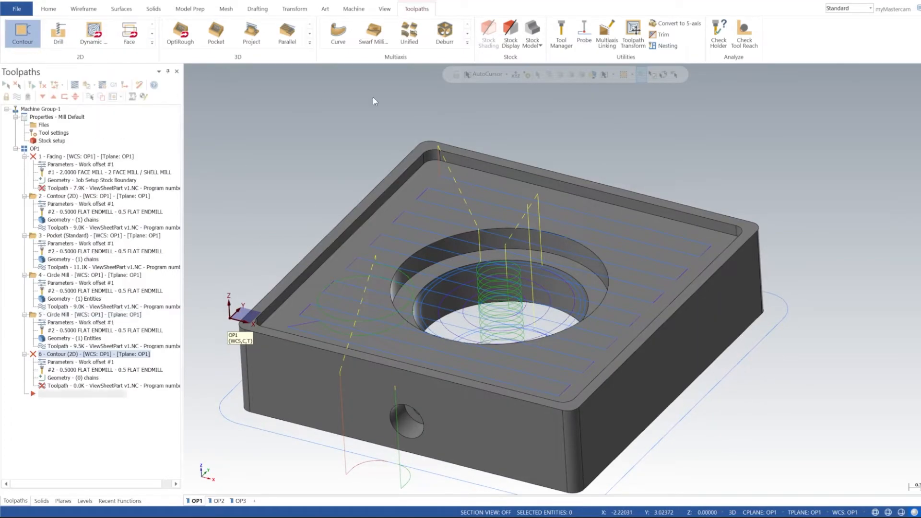
pyautogui.click(588, 200)
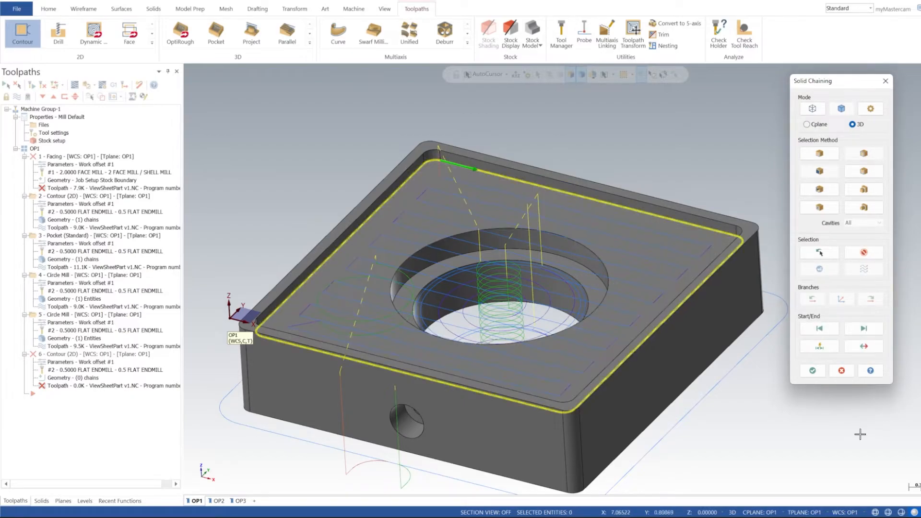
pyautogui.click(864, 346)
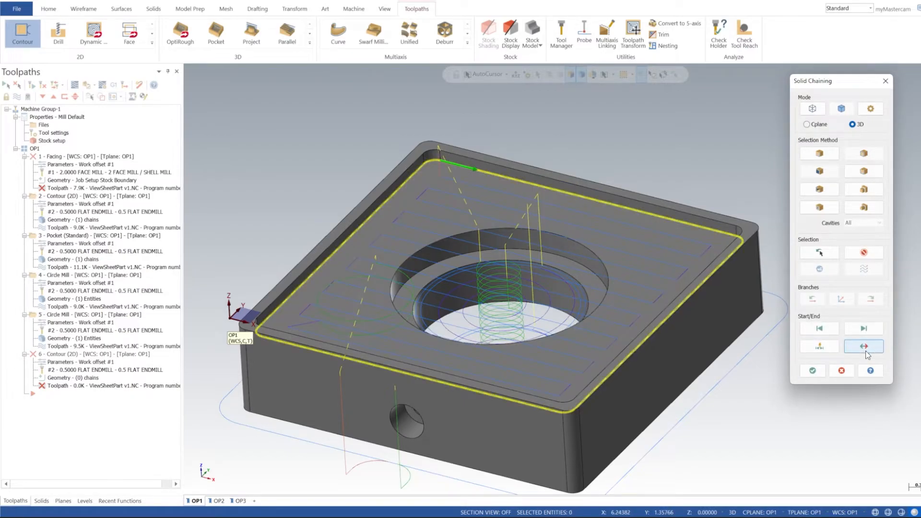
pyautogui.click(813, 371)
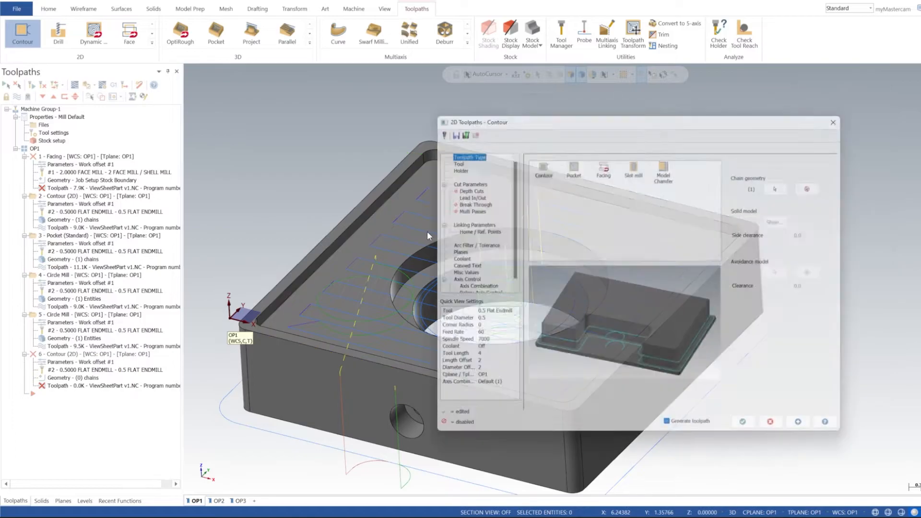
# Assign the 0.25 Flat Endmill to the contour and review its cut parameters and lead in/out settings.
pyautogui.click(440, 153)
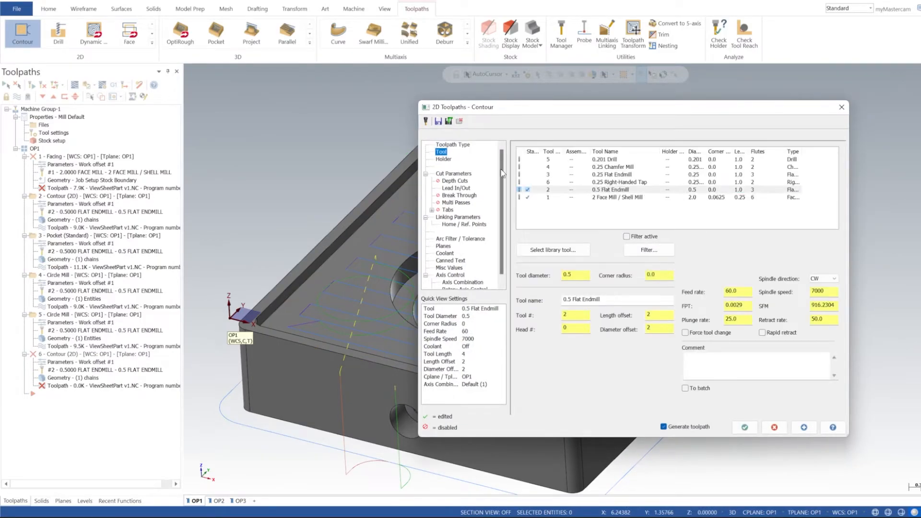
pyautogui.click(566, 176)
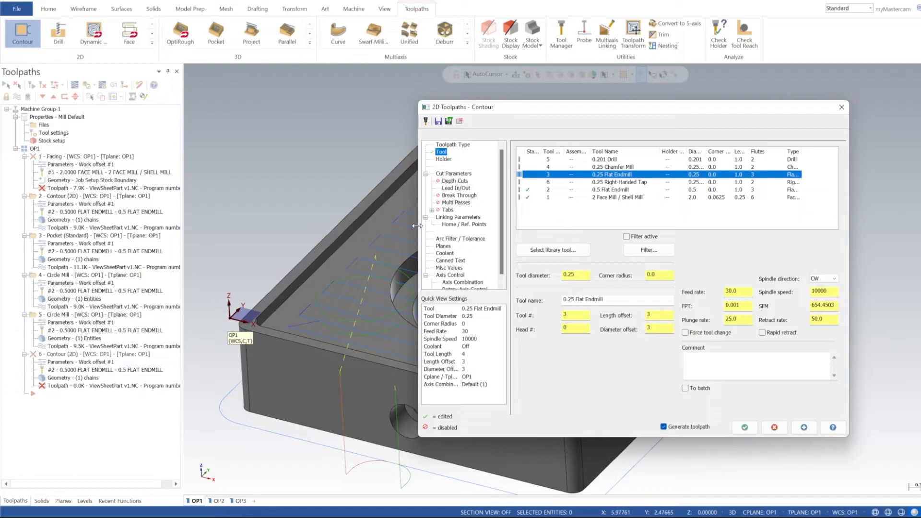
pyautogui.click(454, 174)
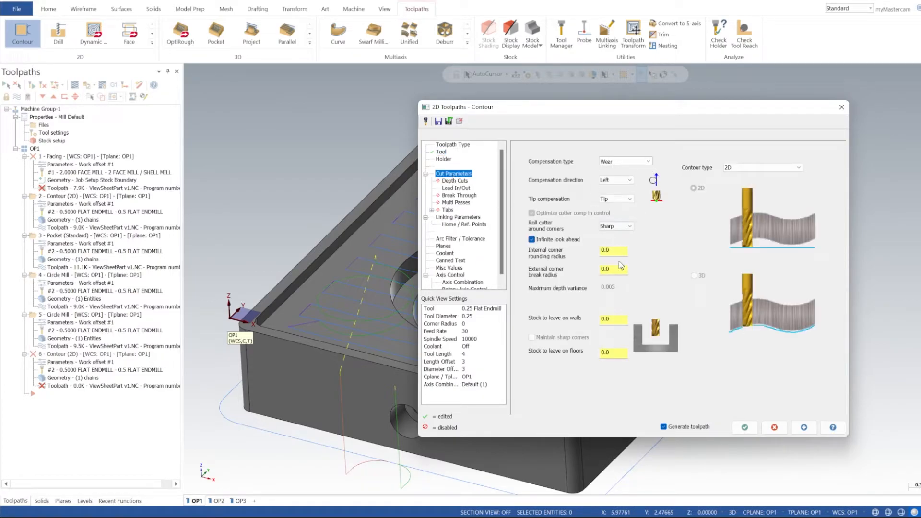
pyautogui.click(456, 189)
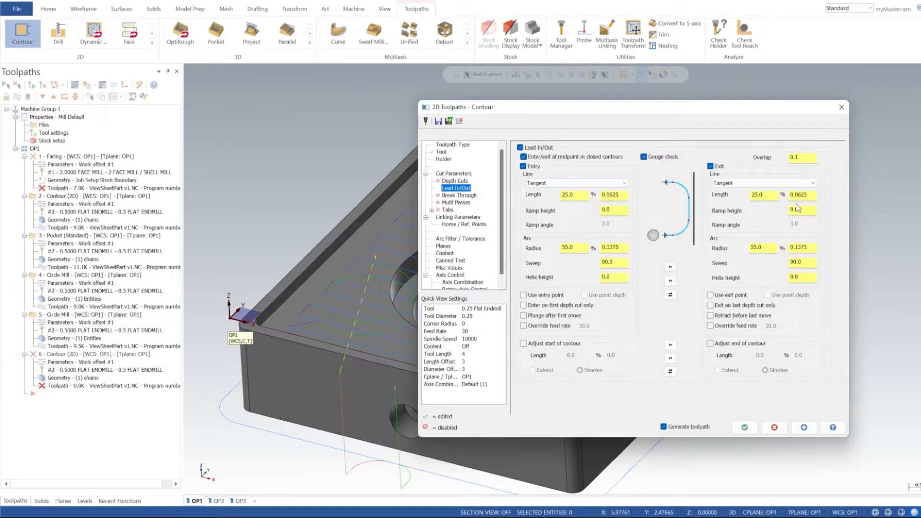
# Set the contour's top of stock to 0.0 in the linking parameters and generate the toolpath.
pyautogui.click(450, 218)
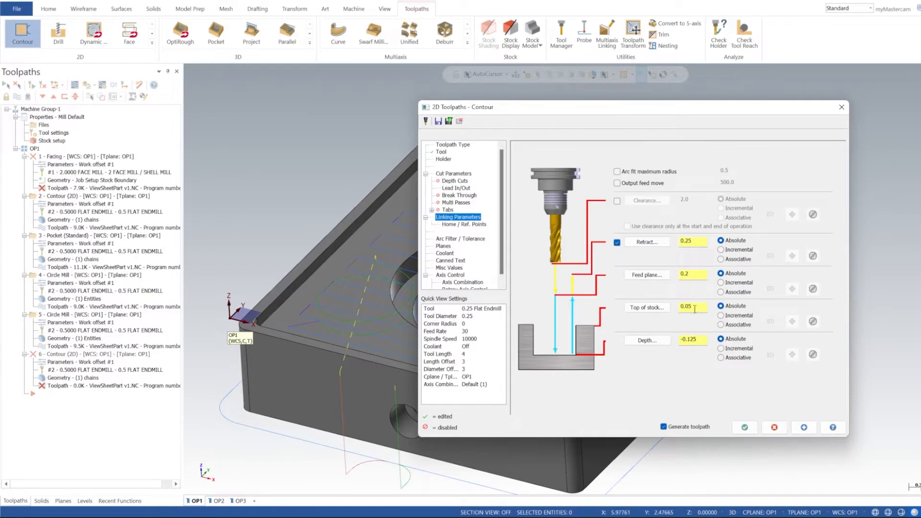
pyautogui.press('Return')
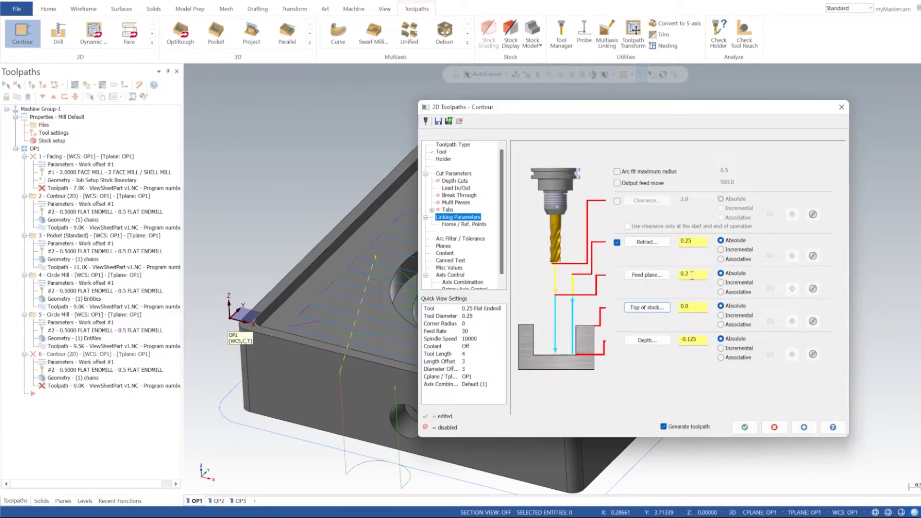
pyautogui.moveTo(692, 276); pyautogui.dragTo(687, 275)
pyautogui.click(745, 426)
# Move the start point of operation 6's chain to near the middle of the back wall edge and regenerate the toolpath.
pyautogui.moveTo(567, 287); pyautogui.dragTo(597, 341, button='middle')
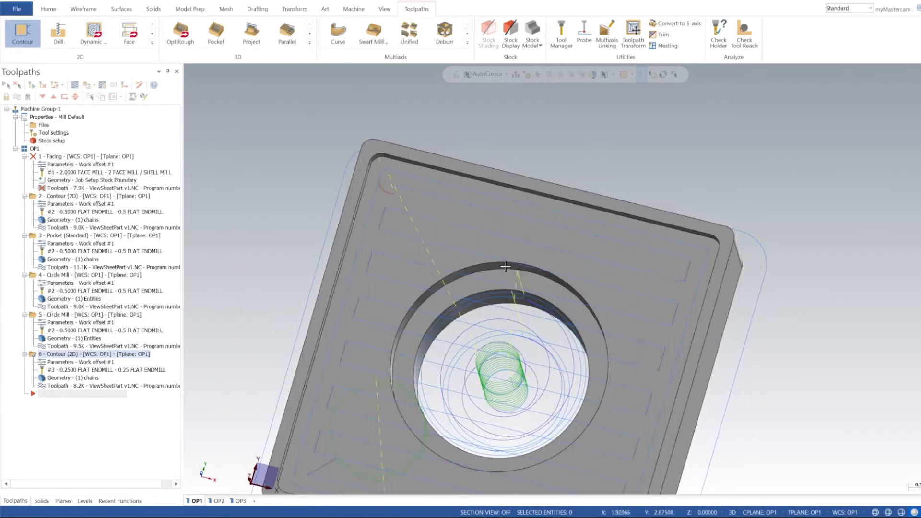
pyautogui.moveTo(506, 282); pyautogui.dragTo(505, 271, button='middle')
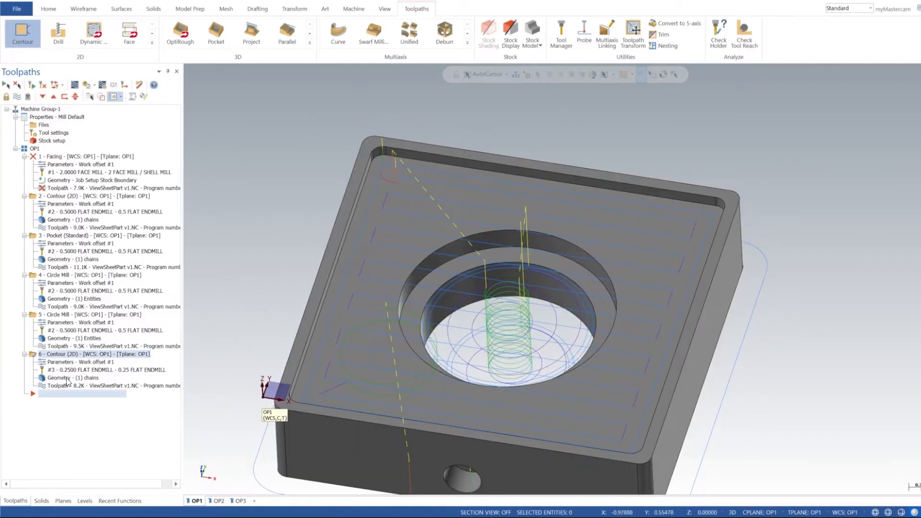
pyautogui.click(67, 382)
pyautogui.rightClick(199, 101)
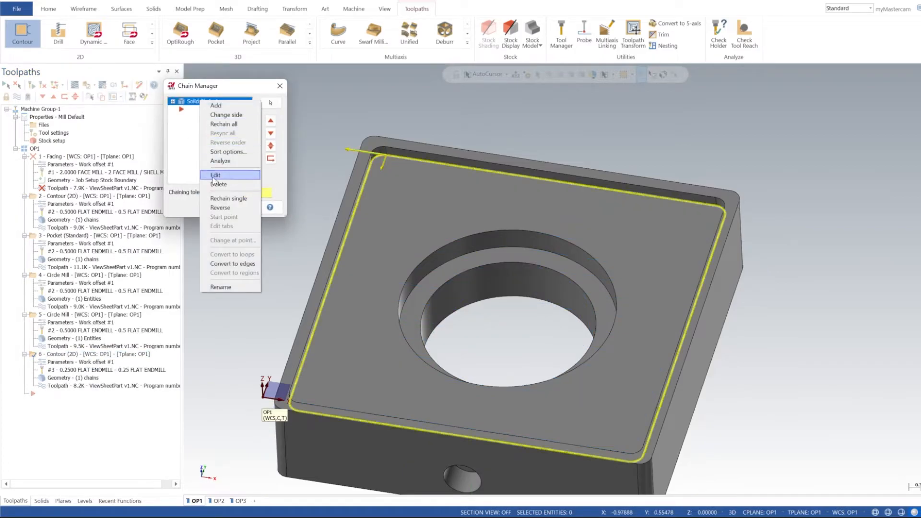
pyautogui.click(216, 175)
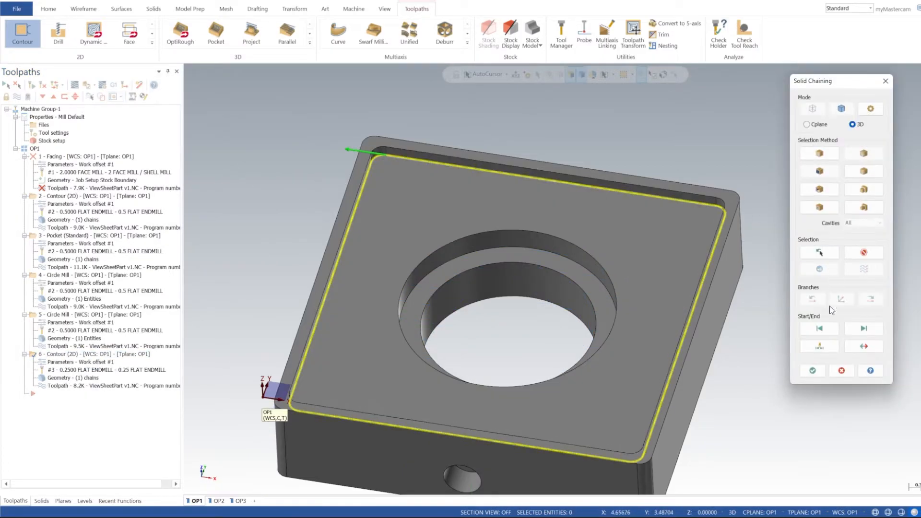
pyautogui.click(820, 349)
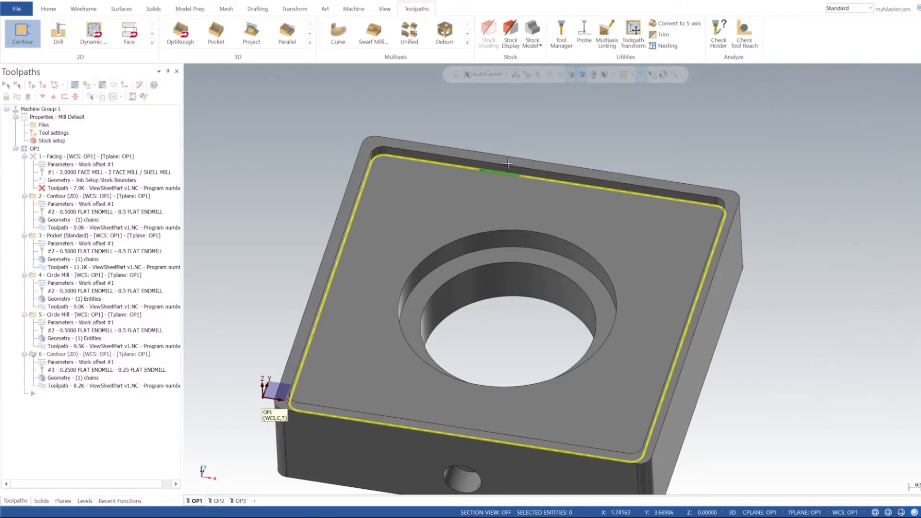
pyautogui.click(534, 178)
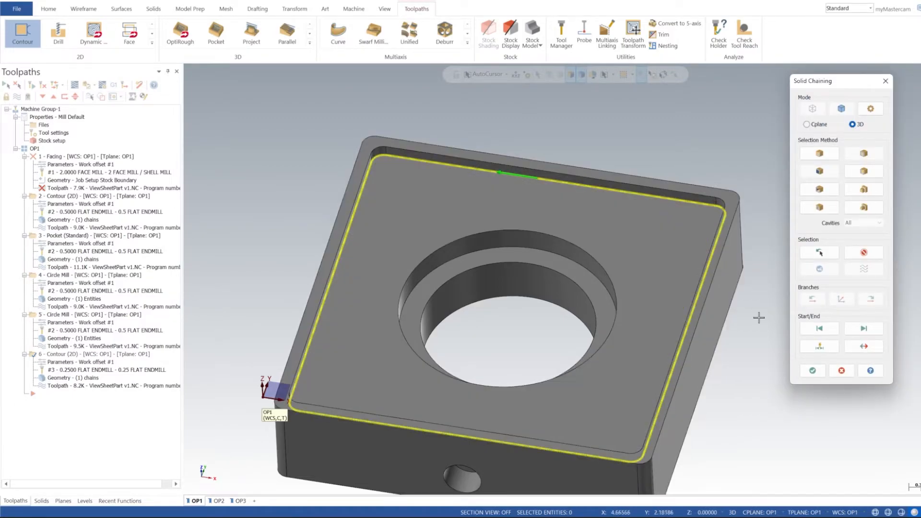
pyautogui.click(812, 372)
pyautogui.click(239, 207)
pyautogui.click(25, 98)
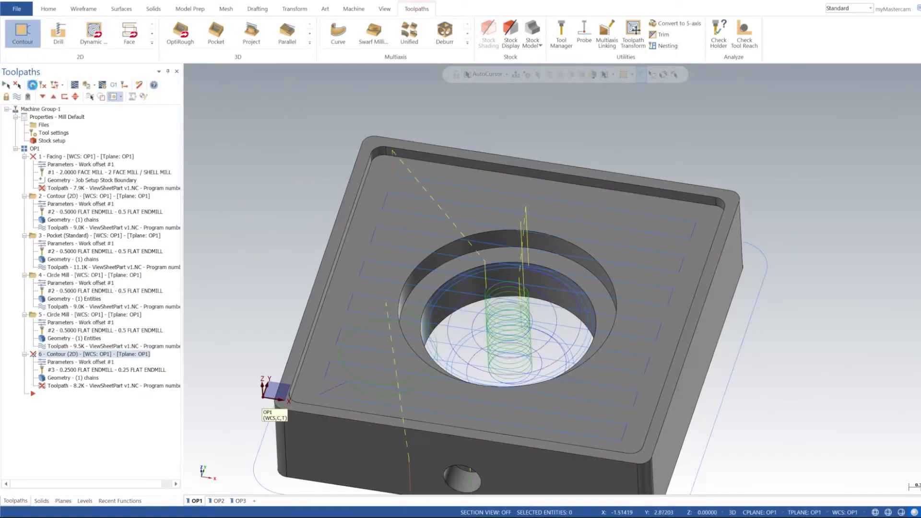
# Regenerate all operations in the OP1 toolpath group, including the outdated Facing operation.
pyautogui.moveTo(422, 250); pyautogui.dragTo(538, 236, button='middle')
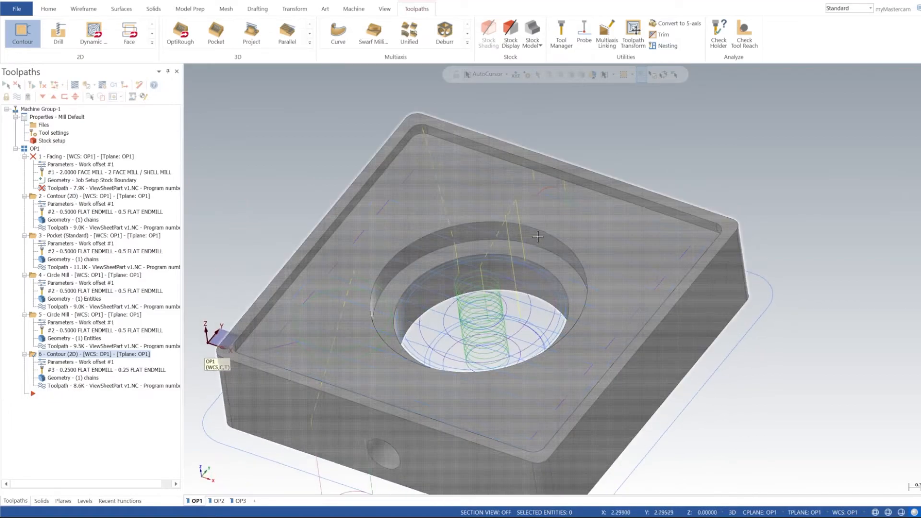
pyautogui.moveTo(570, 172); pyautogui.dragTo(505, 285, button='middle')
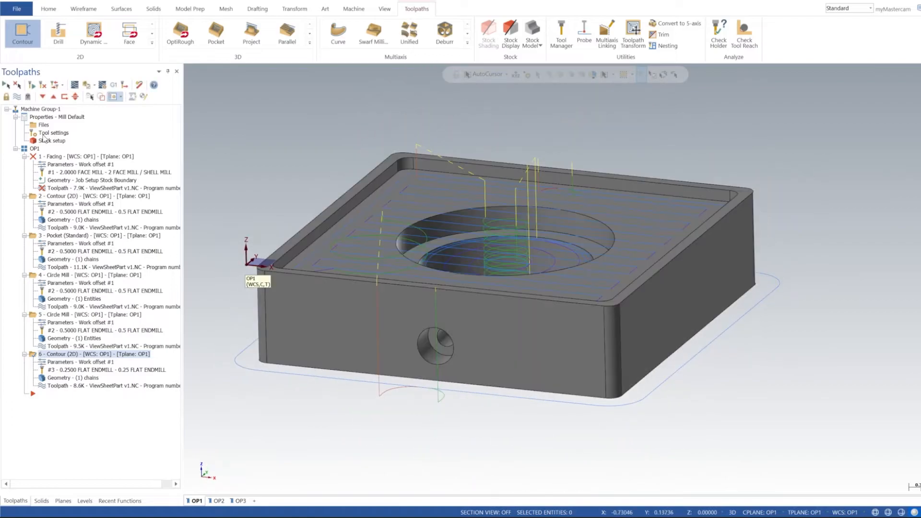
pyautogui.click(37, 149)
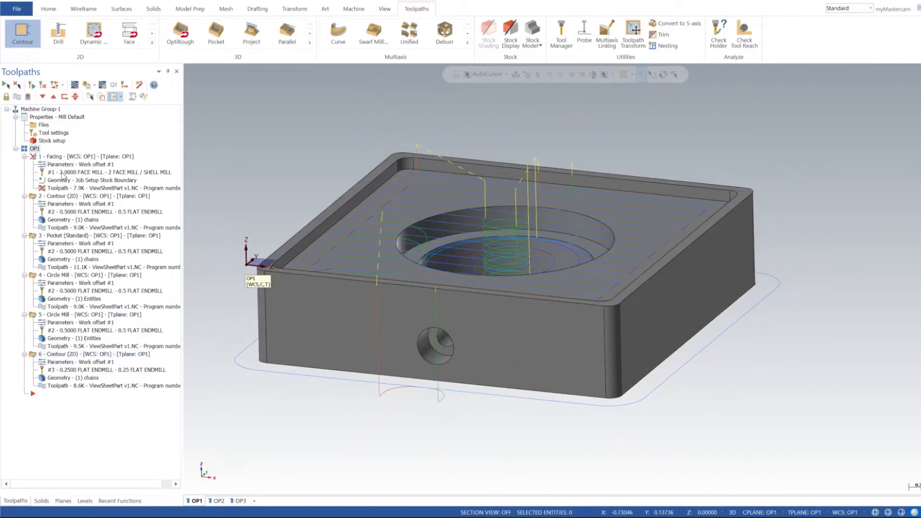
pyautogui.click(32, 85)
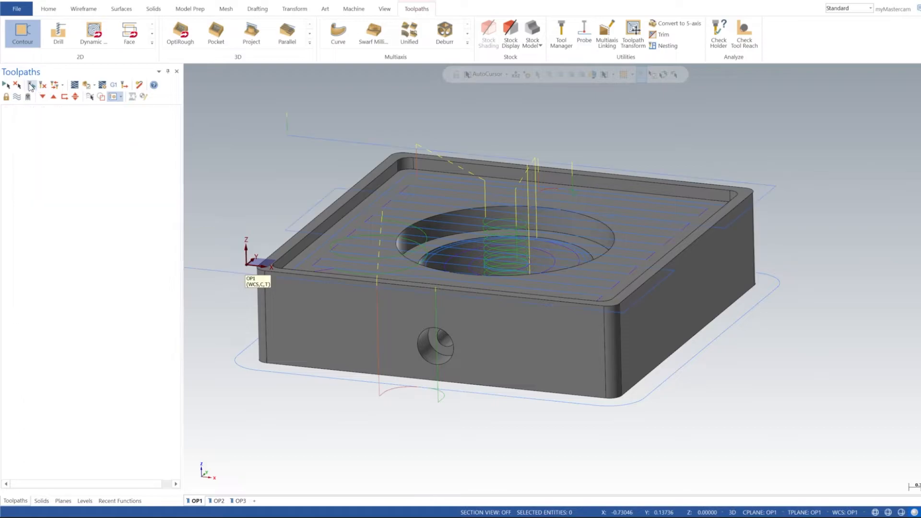
# Set the OP1 viewsheet to an isometric view with the whole part fitted.
pyautogui.moveTo(560, 195)
pyautogui.mouseDown(button='middle')
pyautogui.moveTo(695, 185)
pyautogui.moveTo(571, 208)
pyautogui.mouseUp(button='middle')
pyautogui.rightClick(263, 146)
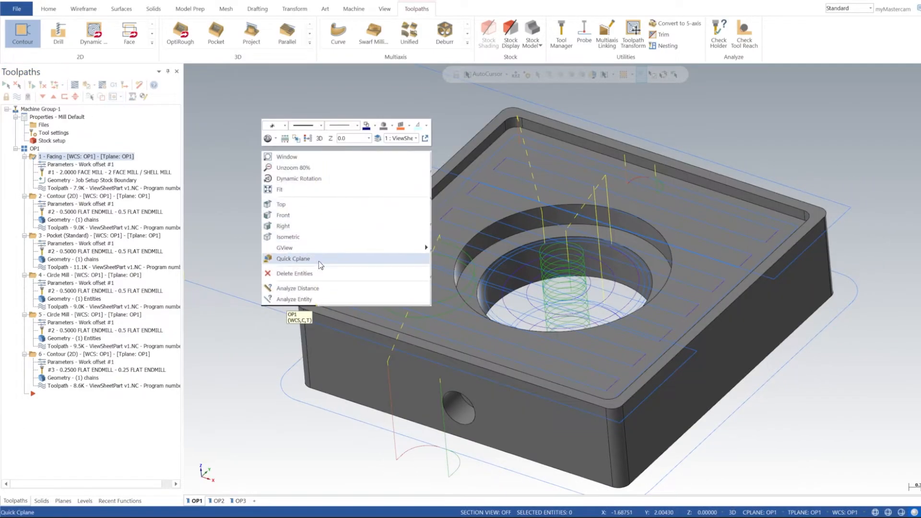
pyautogui.click(317, 232)
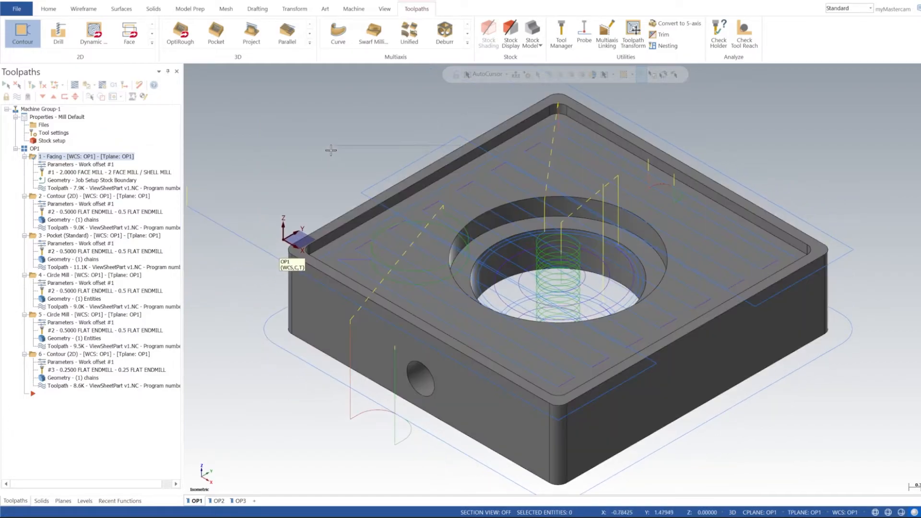
pyautogui.rightClick(331, 151)
pyautogui.click(377, 189)
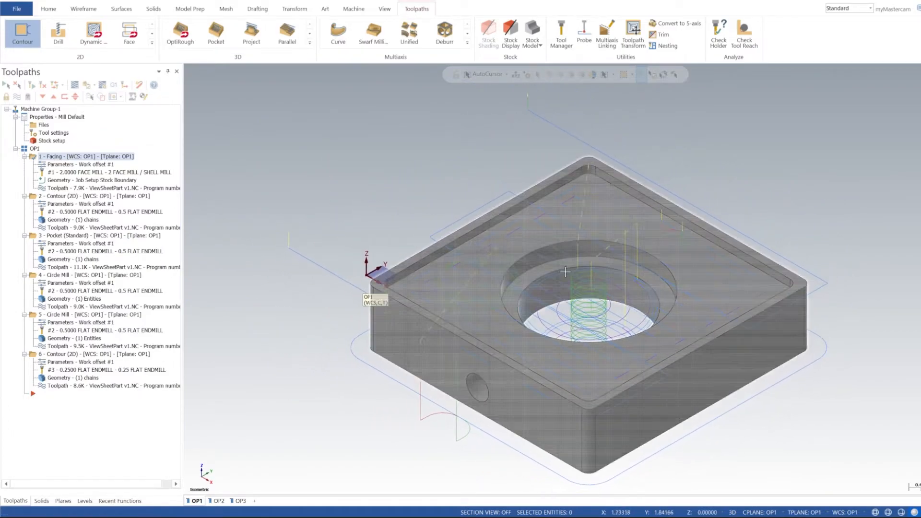
pyautogui.rightClick(199, 504)
pyautogui.click(248, 441)
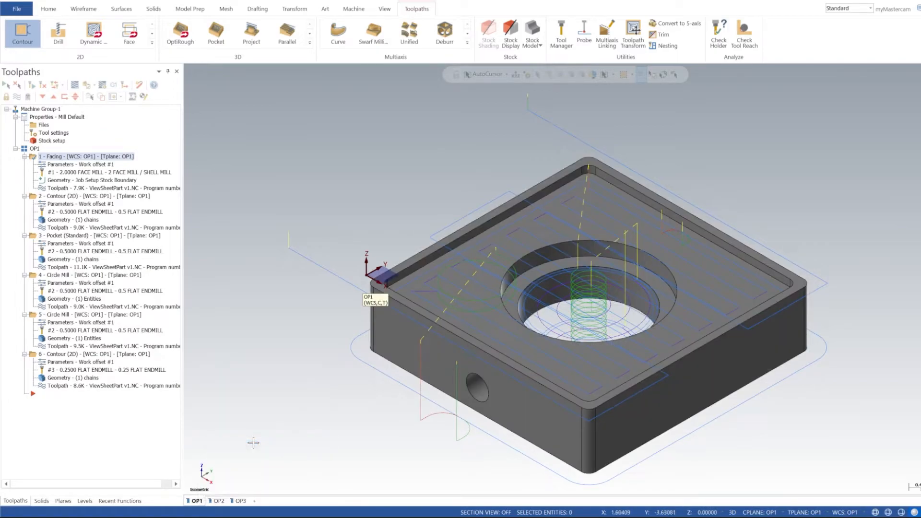
# Turn off the toolpath display for all OP1 operations and collapse the OP1 group.
pyautogui.click(35, 149)
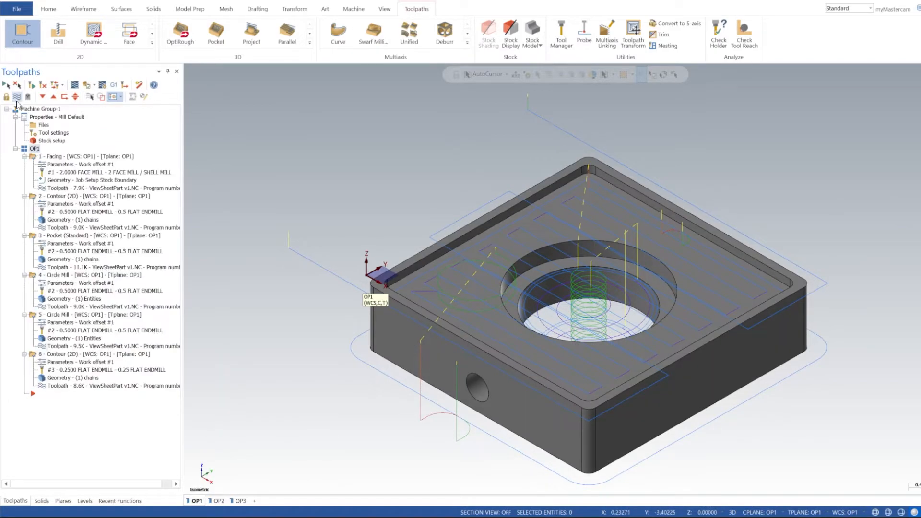
pyautogui.click(17, 96)
pyautogui.click(15, 148)
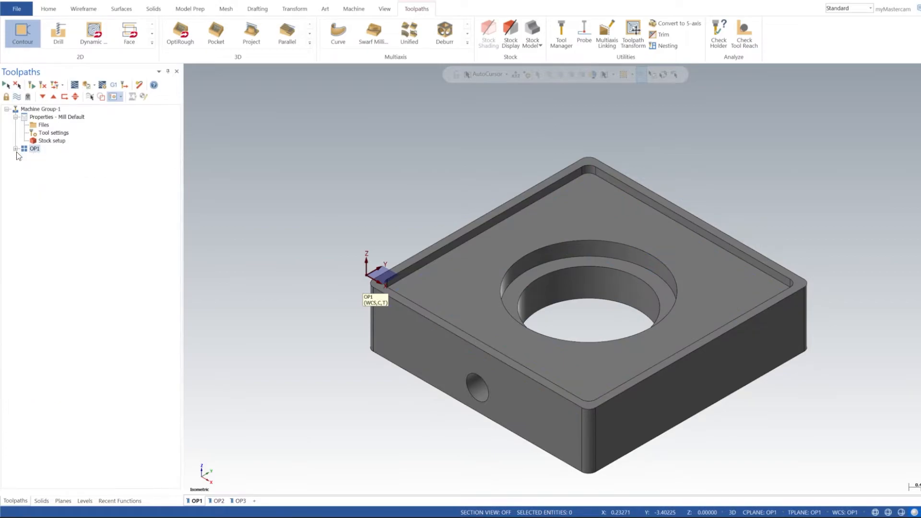
pyautogui.click(209, 501)
pyautogui.click(197, 501)
pyautogui.click(15, 149)
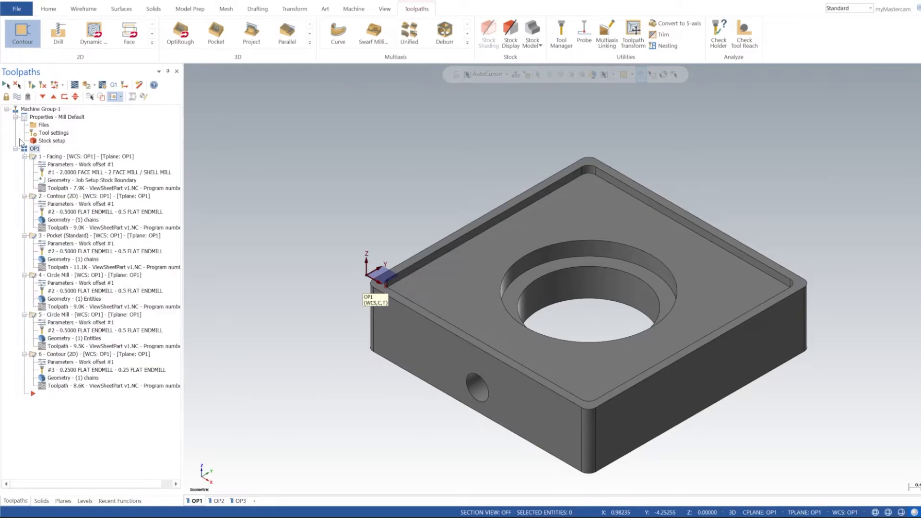
pyautogui.click(16, 149)
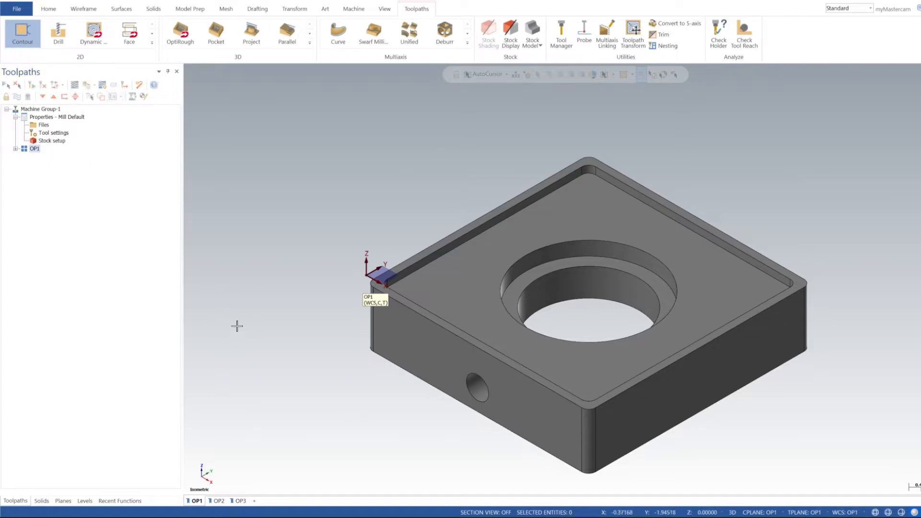
# Switch to the OP2 viewsheet and inspect the flipped part around its origin corner.
pyautogui.click(218, 501)
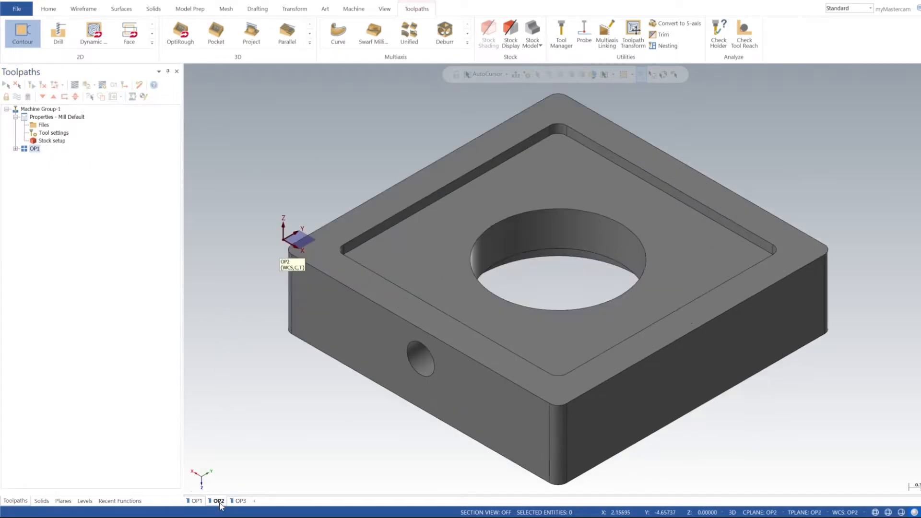
pyautogui.rightClick(314, 149)
pyautogui.click(380, 202)
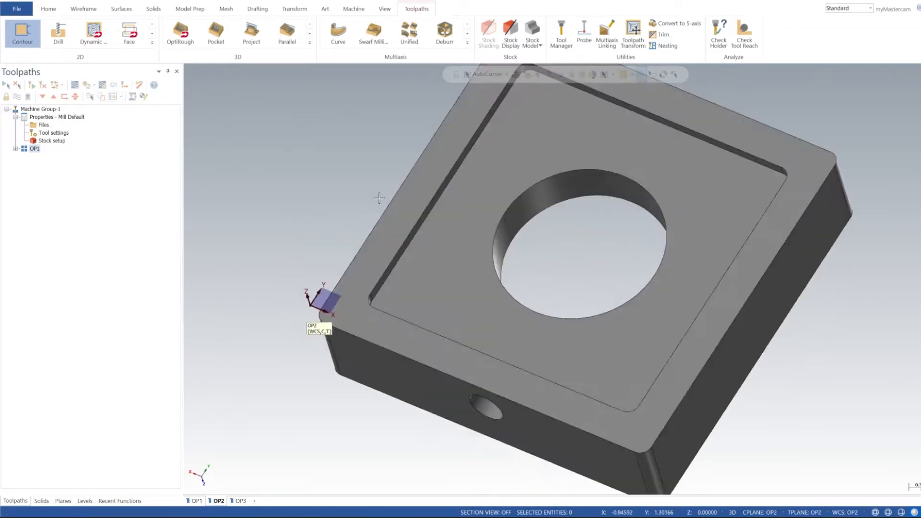
pyautogui.keyDown('shift'); pyautogui.moveTo(419, 380); pyautogui.dragTo(430, 323, button='middle'); pyautogui.keyUp('shift')
pyautogui.moveTo(515, 383)
pyautogui.mouseDown(button='middle')
pyautogui.moveTo(426, 322)
pyautogui.moveTo(427, 344)
pyautogui.moveTo(520, 360)
pyautogui.moveTo(528, 390)
pyautogui.moveTo(667, 407)
pyautogui.moveTo(666, 431)
pyautogui.moveTo(664, 304)
pyautogui.moveTo(654, 325)
pyautogui.moveTo(504, 317)
pyautogui.moveTo(471, 300)
pyautogui.moveTo(440, 335)
pyautogui.moveTo(375, 356)
pyautogui.moveTo(416, 283)
pyautogui.mouseUp(button='middle')
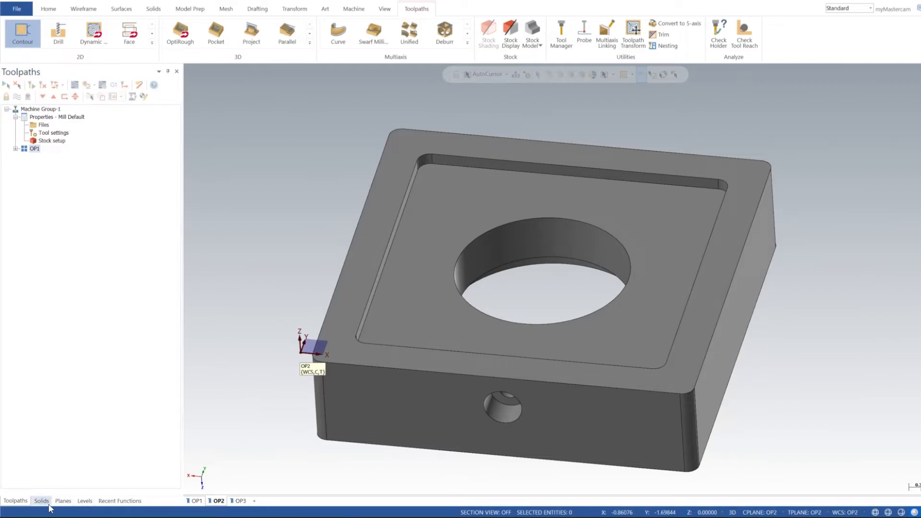
# Edit the OP2 plane and move its origin to the back-left corner arc's endpoint on the back edge, at X 3.875, Y 0.0.
pyautogui.click(63, 501)
pyautogui.rightClick(58, 184)
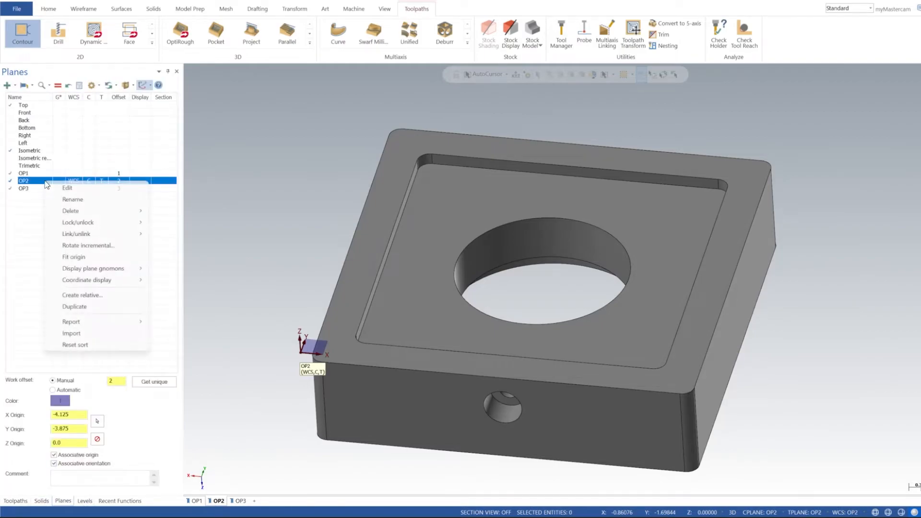
pyautogui.click(72, 193)
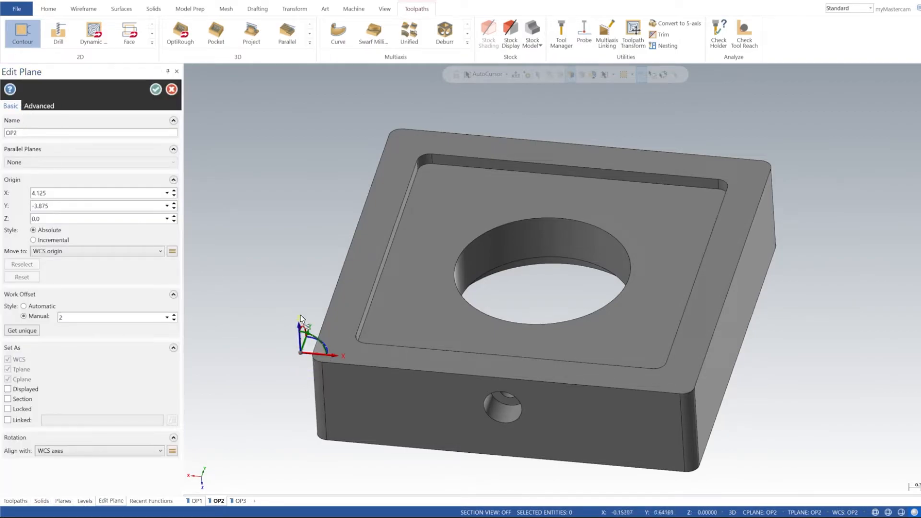
pyautogui.click(301, 354)
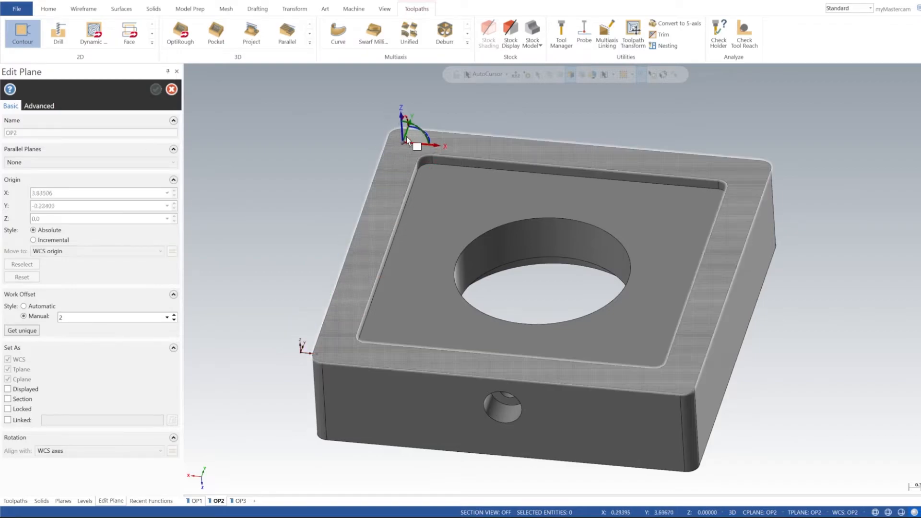
pyautogui.click(407, 134)
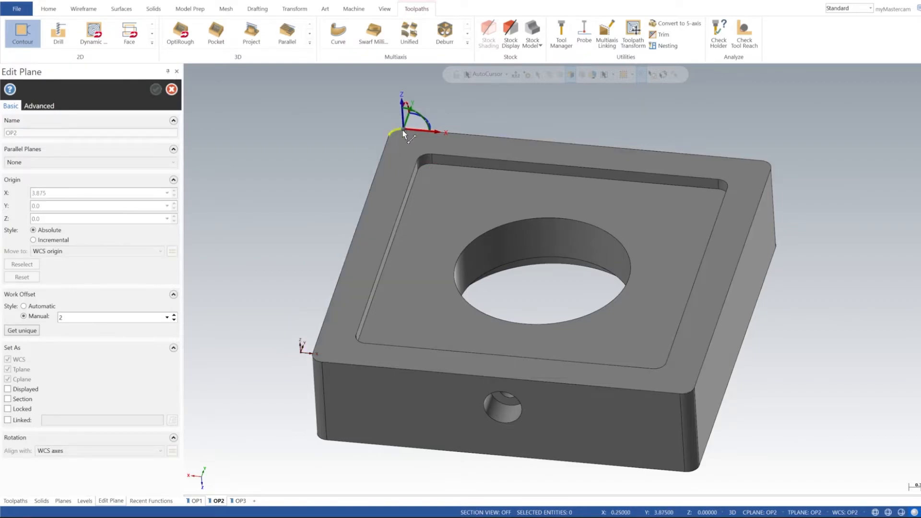
pyautogui.moveTo(316, 162); pyautogui.dragTo(327, 192, button='middle')
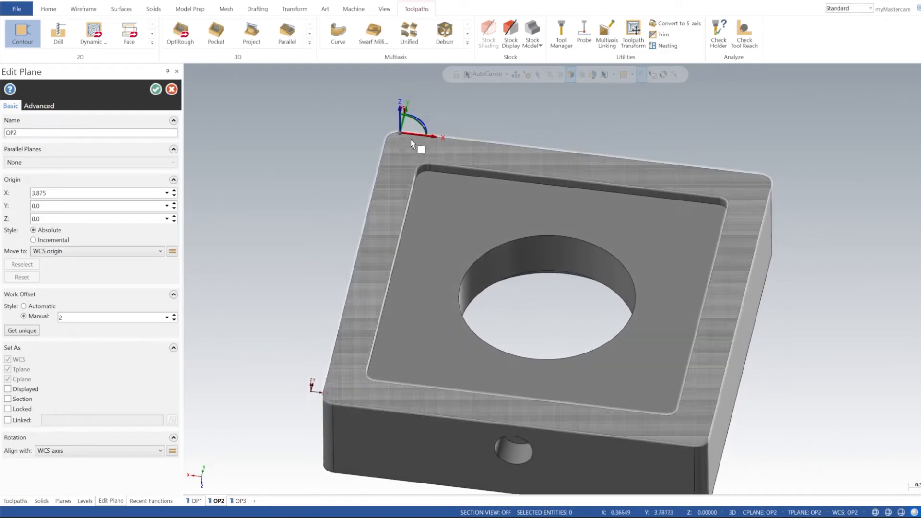
# Try to shift the OP2 origin along X to line up with the part's left edge.
pyautogui.click(415, 135)
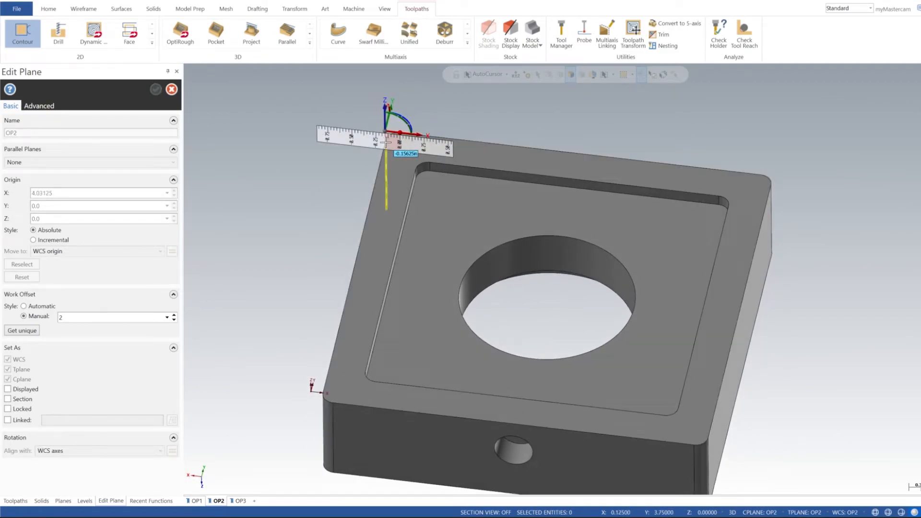
pyautogui.click(385, 142)
pyautogui.moveTo(379, 244); pyautogui.dragTo(427, 250, button='middle')
# Align the OP2 origin along X with the part's left edge at X 4.0 and accept the plane edit.
pyautogui.rightClick(446, 170)
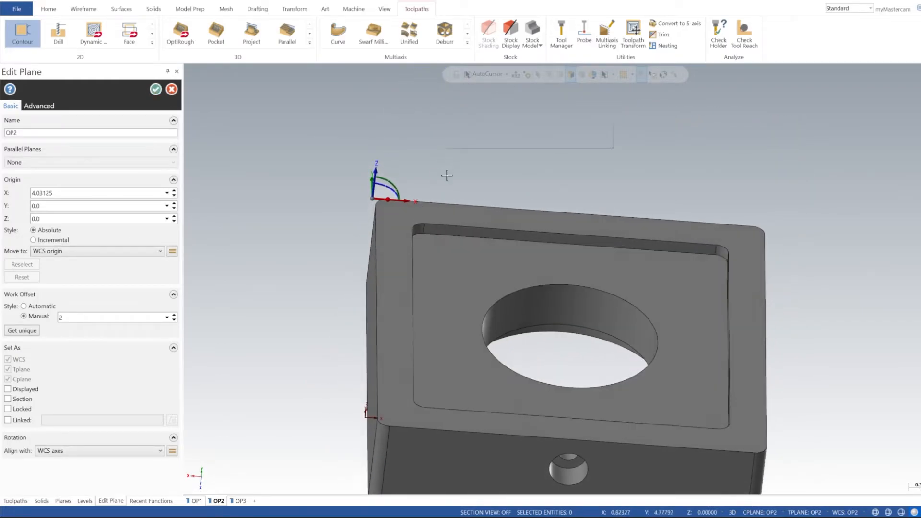
pyautogui.click(471, 205)
pyautogui.scroll(4, 399, 130)
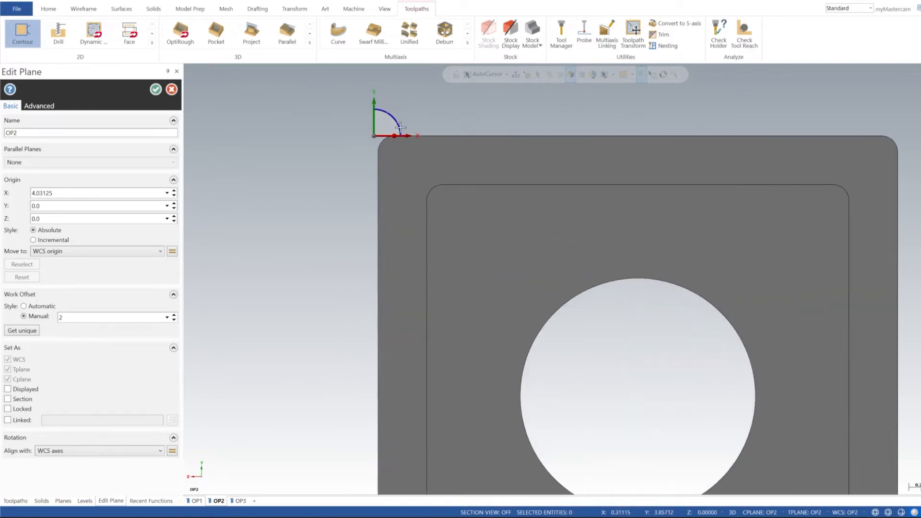
pyautogui.scroll(2, 399, 129)
pyautogui.click(379, 143)
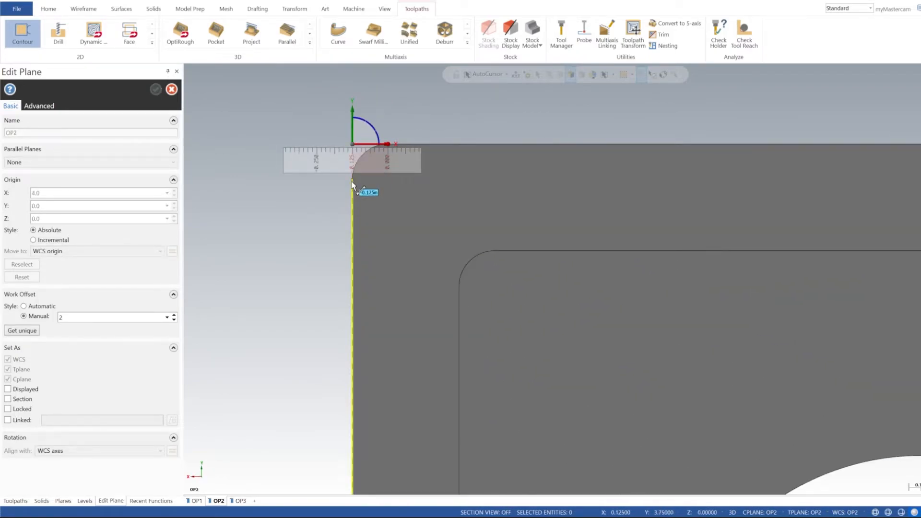
pyautogui.click(352, 182)
pyautogui.moveTo(405, 158); pyautogui.dragTo(429, 260, button='middle')
pyautogui.scroll(-3, 429, 260)
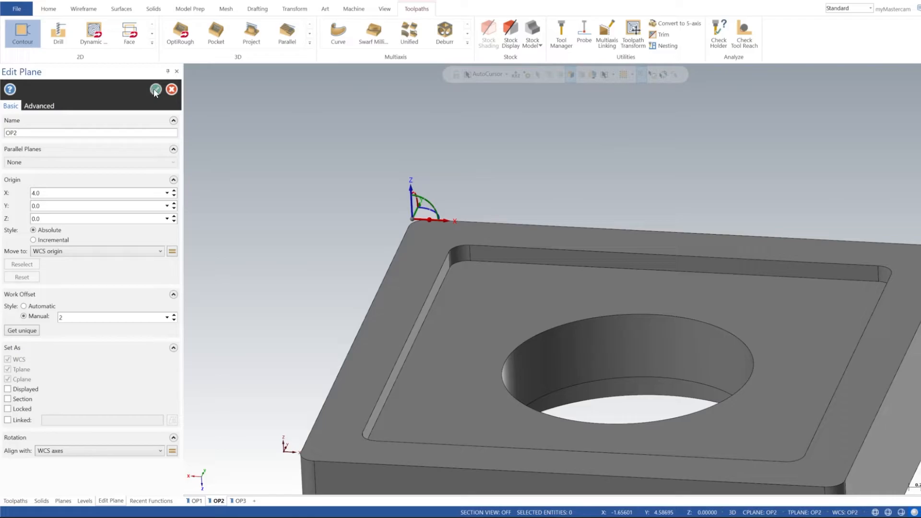
pyautogui.click(155, 91)
# Check the OP2 plane's origin and axis directions at the part's back-left corner, starting from an isometric view.
pyautogui.moveTo(463, 218); pyautogui.dragTo(446, 158, button='middle')
pyautogui.rightClick(288, 201)
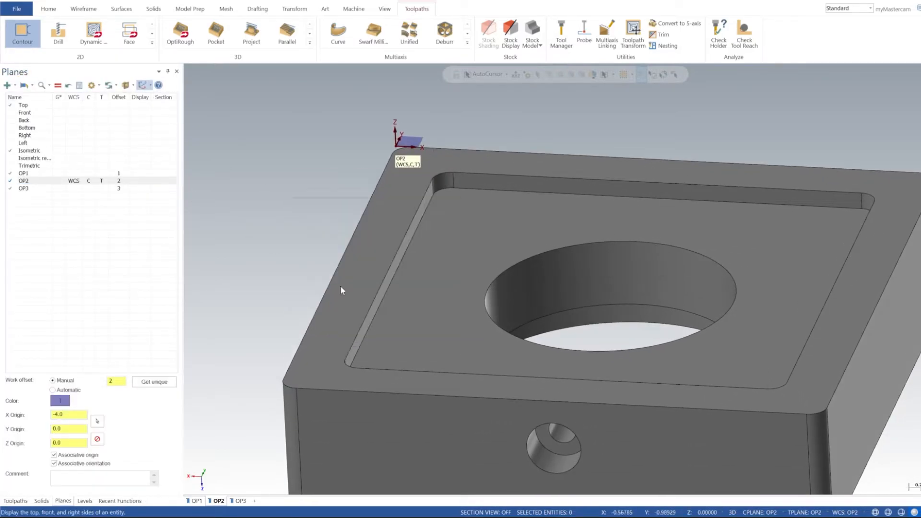
pyautogui.click(341, 287)
pyautogui.scroll(-3, 499, 253)
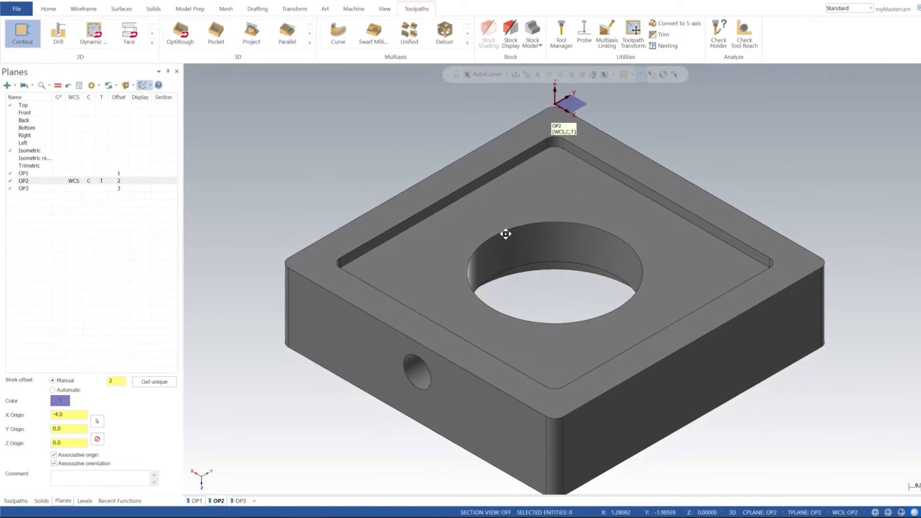
pyautogui.moveTo(534, 212); pyautogui.dragTo(575, 256, button='middle')
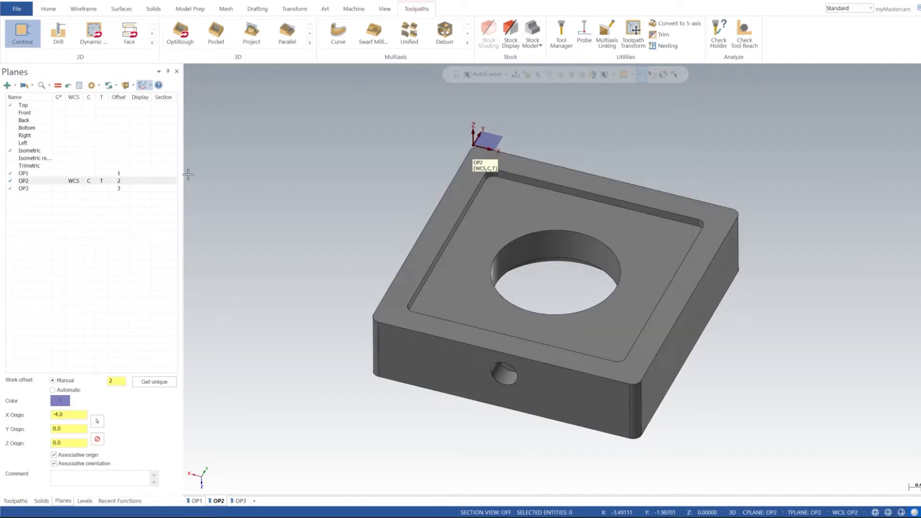
pyautogui.keyDown('shift'); pyautogui.moveTo(335, 164); pyautogui.dragTo(312, 169, button='middle'); pyautogui.keyUp('shift')
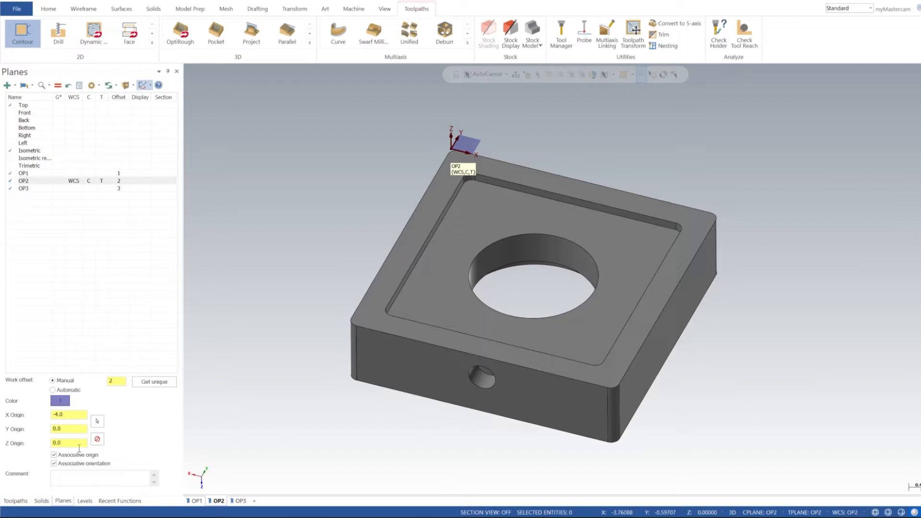
# Create a new toolpath group under Machine Group-1 and name it OP2.
pyautogui.click(15, 501)
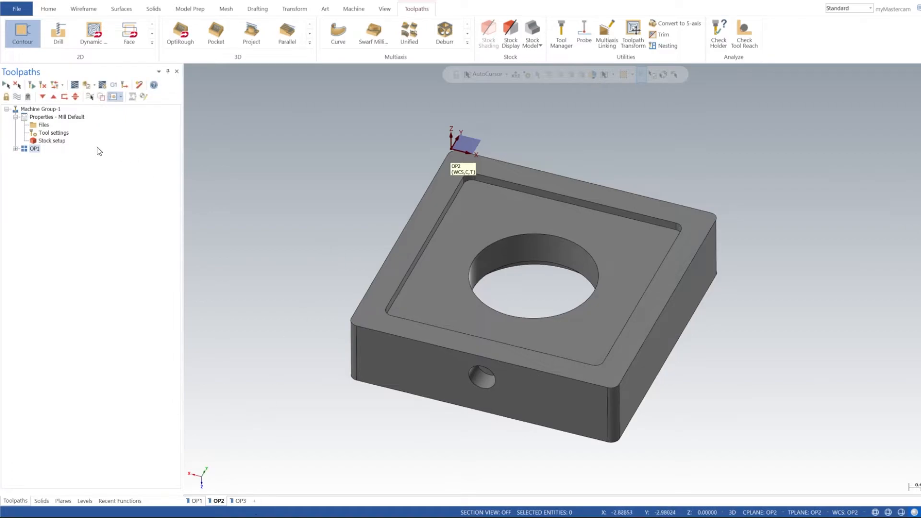
pyautogui.rightClick(50, 111)
pyautogui.moveTo(99, 175)
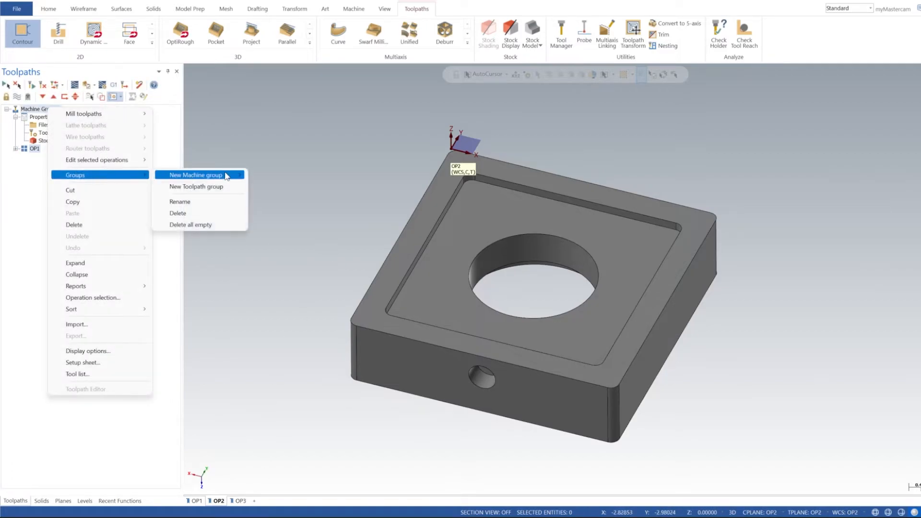
pyautogui.click(225, 187)
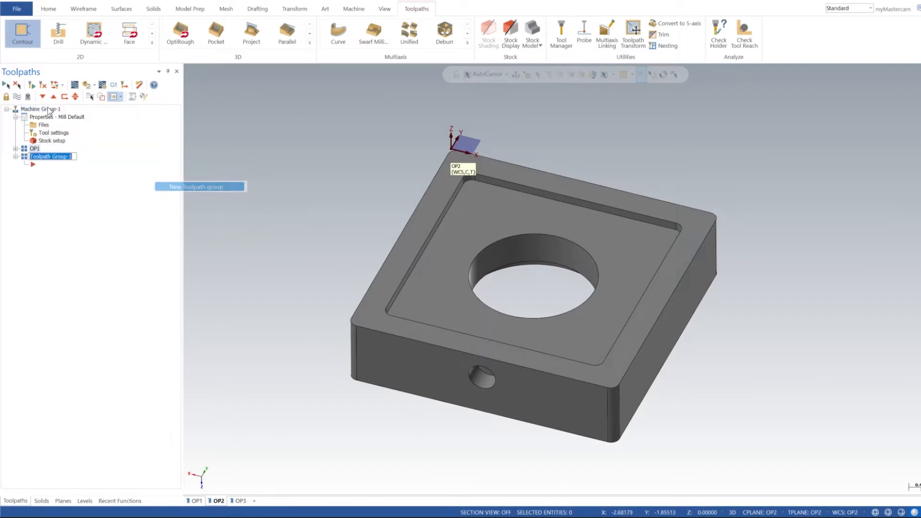
pyautogui.write('OP')
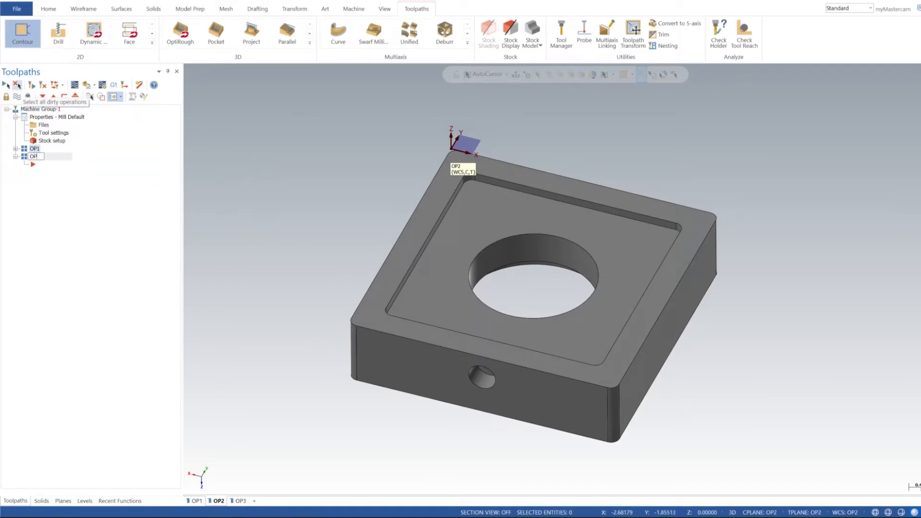
pyautogui.write('2')
pyautogui.press('Return')
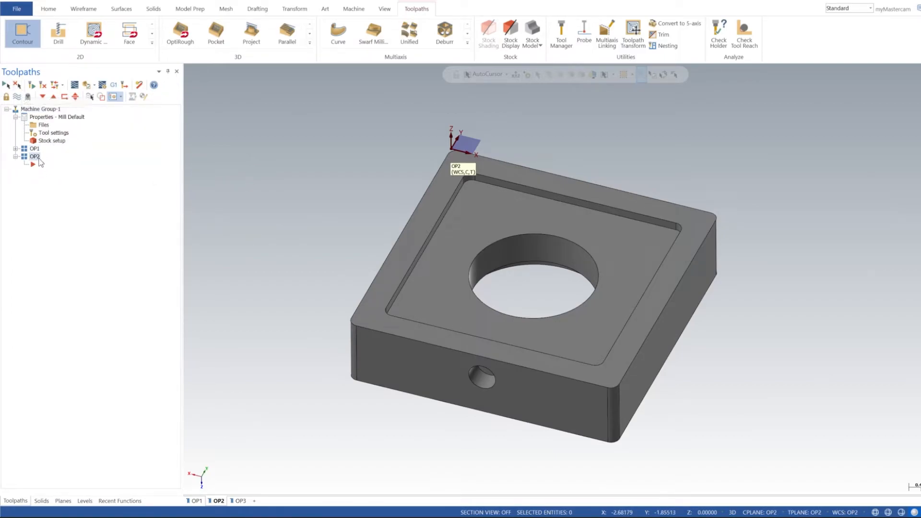
# Create a Facing toolpath in OP2 using the stock boundary, take its depth from the part's top face, and generate it.
pyautogui.click(124, 34)
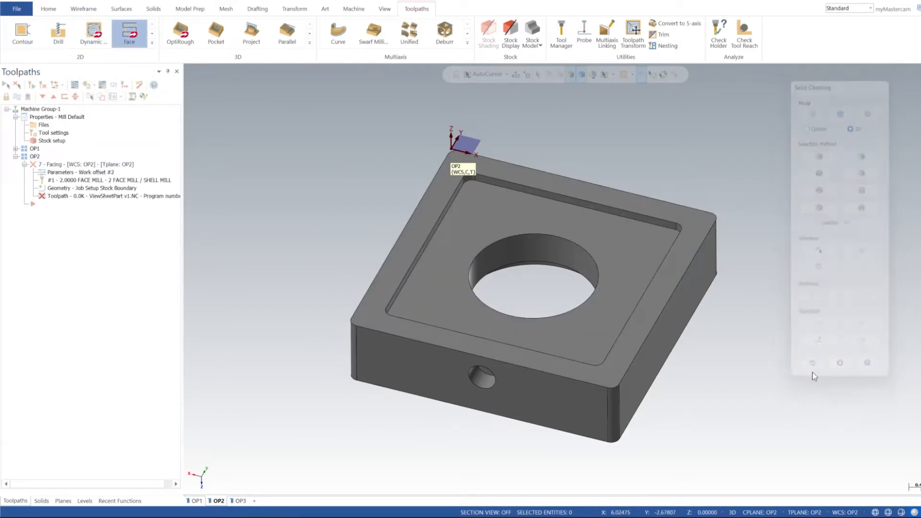
pyautogui.click(813, 366)
pyautogui.click(453, 174)
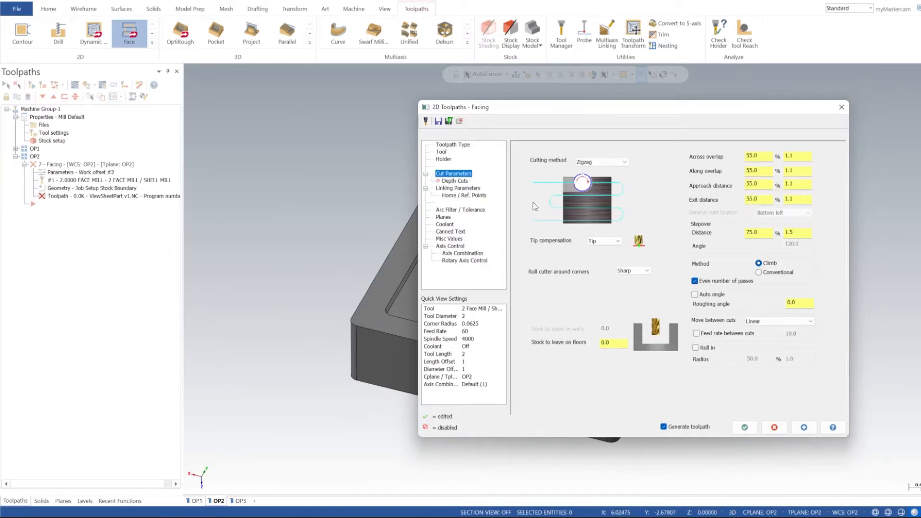
pyautogui.click(468, 189)
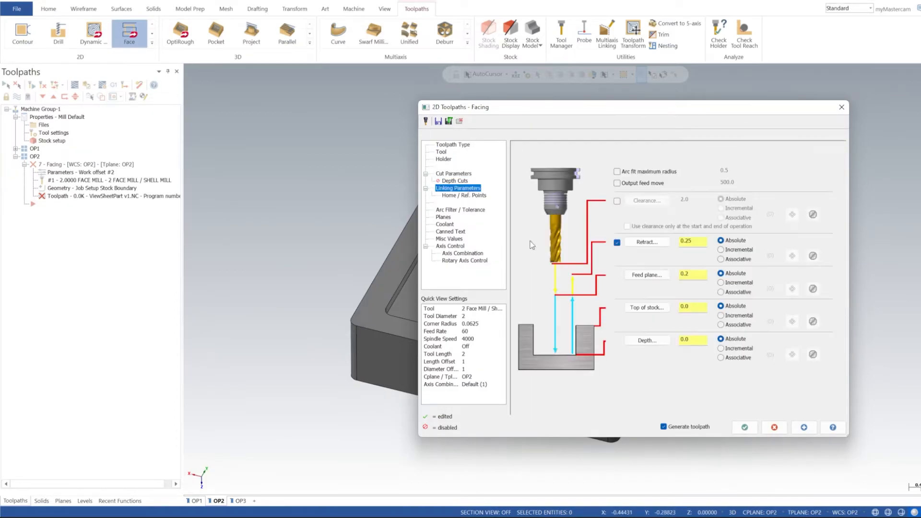
pyautogui.click(647, 340)
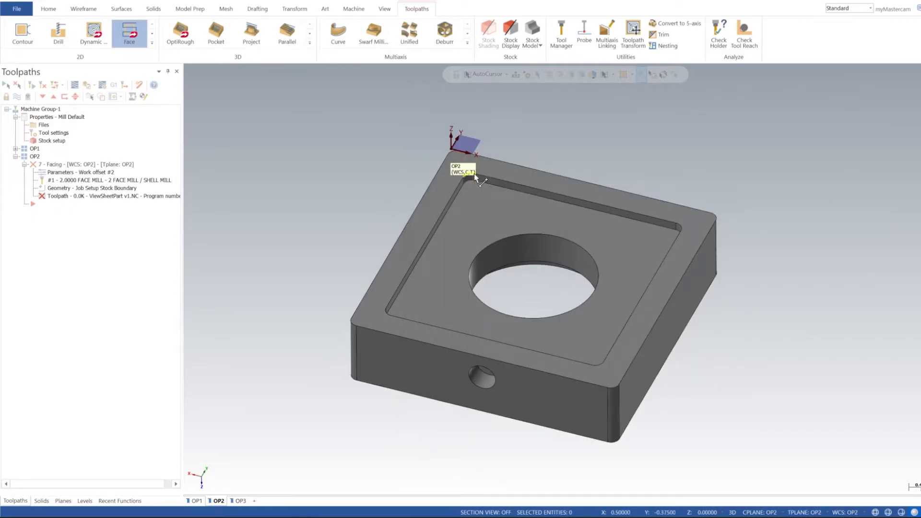
pyautogui.click(477, 174)
pyautogui.click(745, 427)
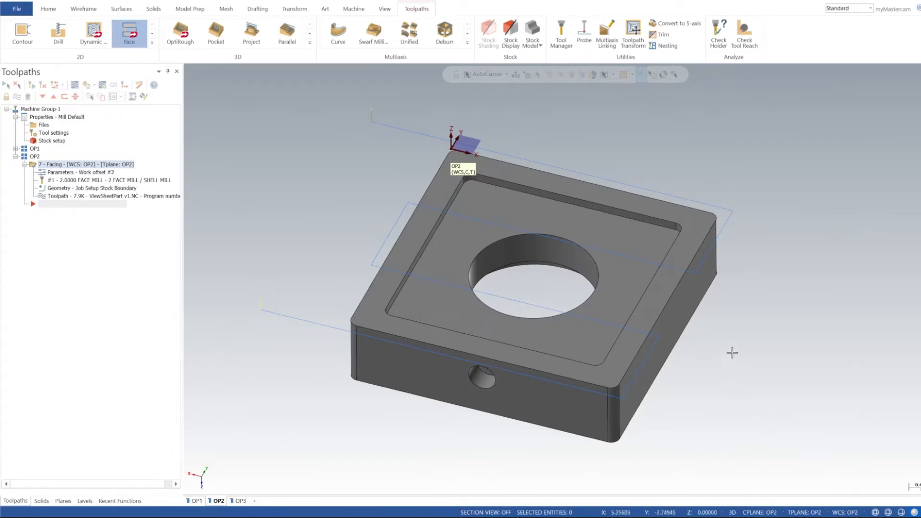
# Start a Pocket toolpath on the floor edge chain of the square recess with the 0.5 Flat Endmill.
pyautogui.moveTo(732, 323); pyautogui.dragTo(695, 353, button='middle')
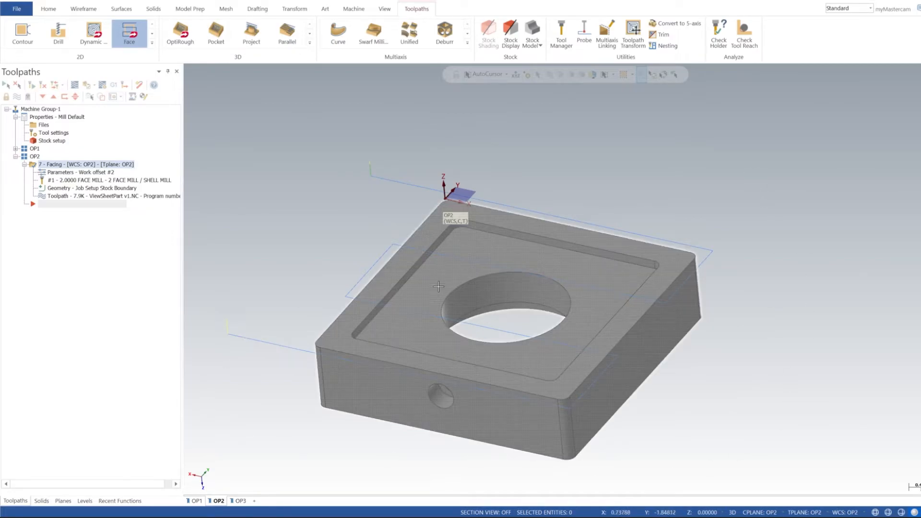
pyautogui.click(152, 43)
pyautogui.click(58, 71)
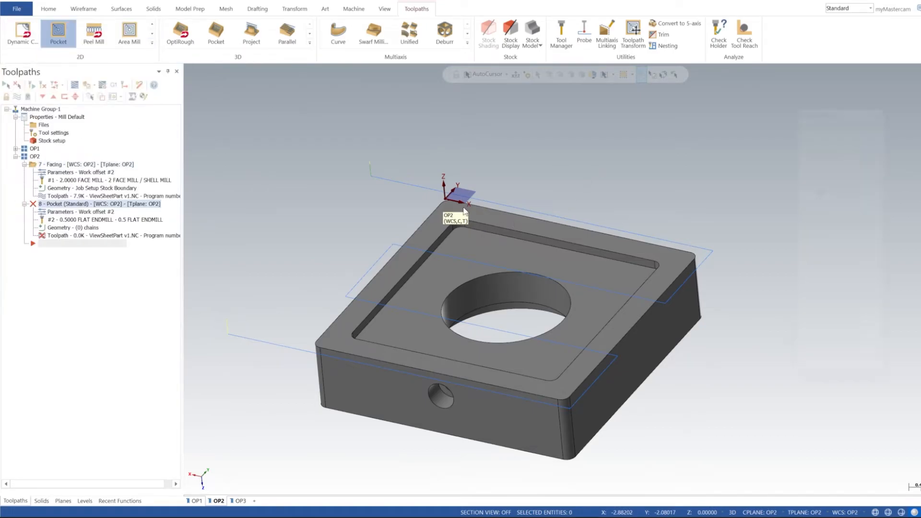
pyautogui.click(503, 231)
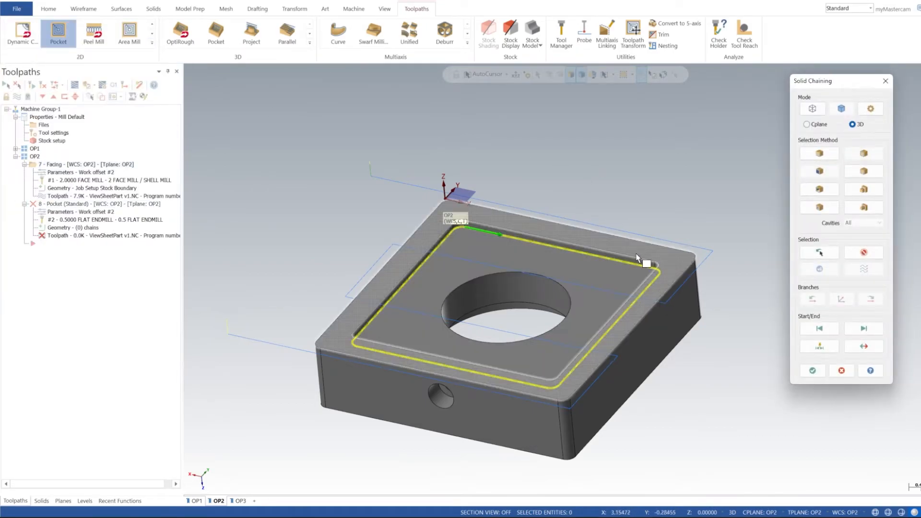
pyautogui.click(813, 371)
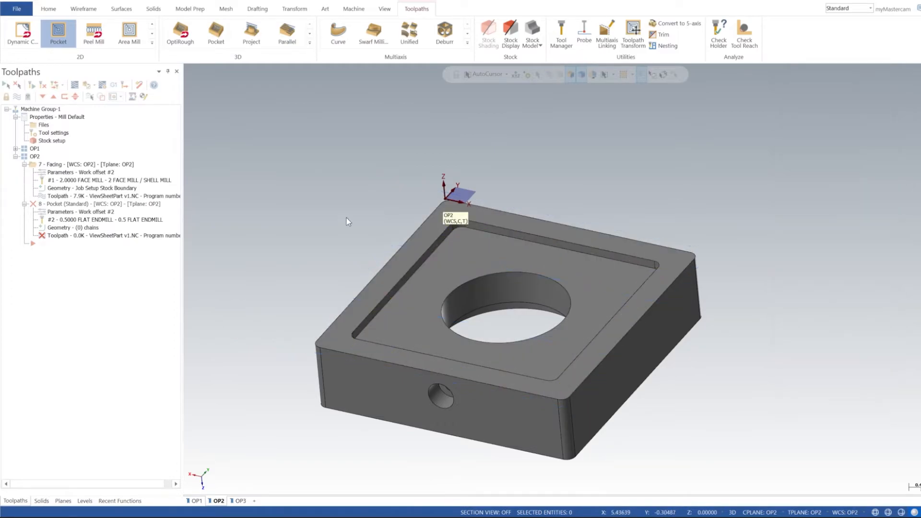
pyautogui.click(441, 151)
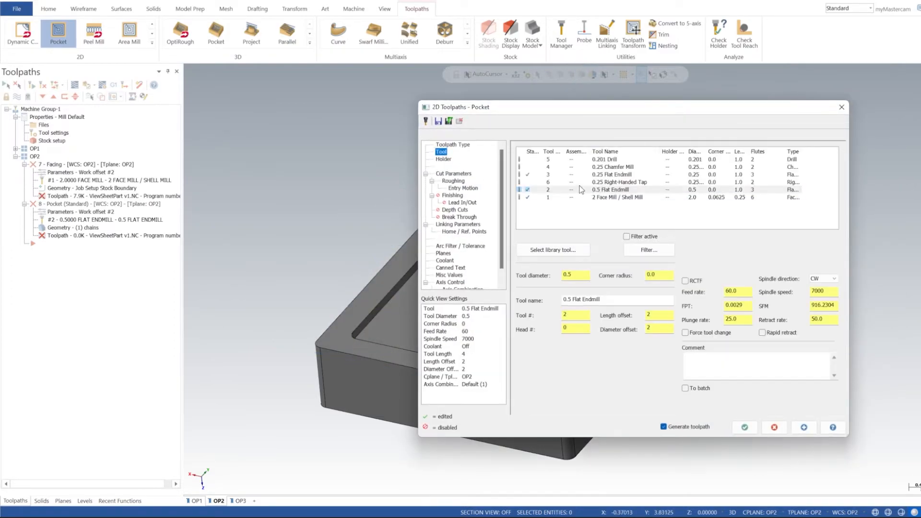
pyautogui.click(584, 191)
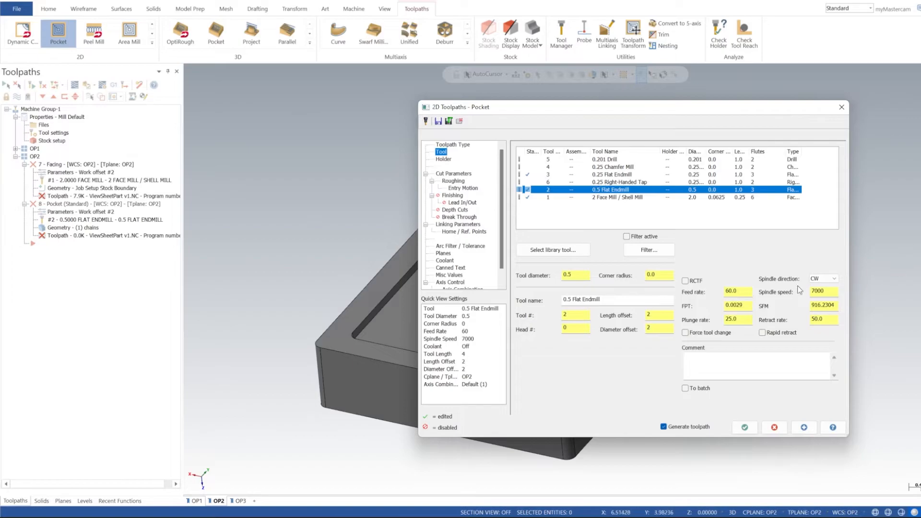
# Set the pocket depth to -0.125 from the recess floor corner and generate the toolpath.
pyautogui.click(447, 174)
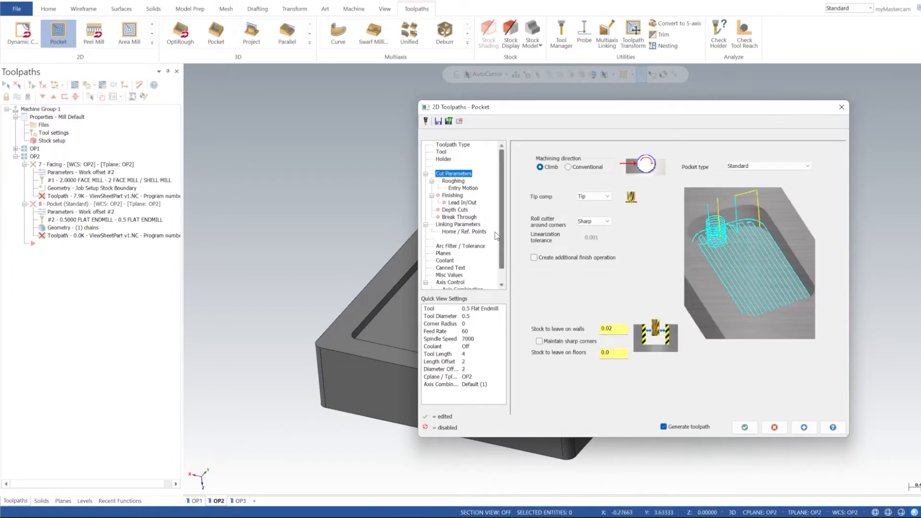
pyautogui.click(439, 225)
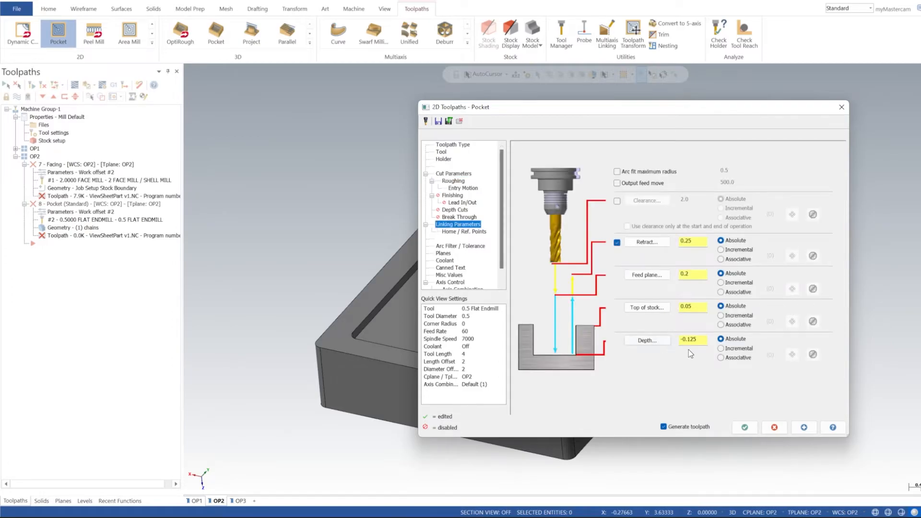
pyautogui.click(656, 344)
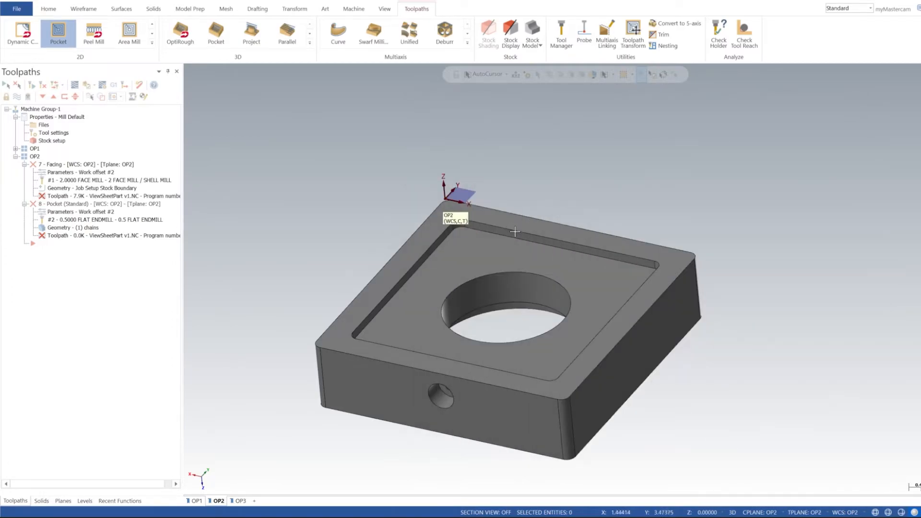
pyautogui.click(465, 231)
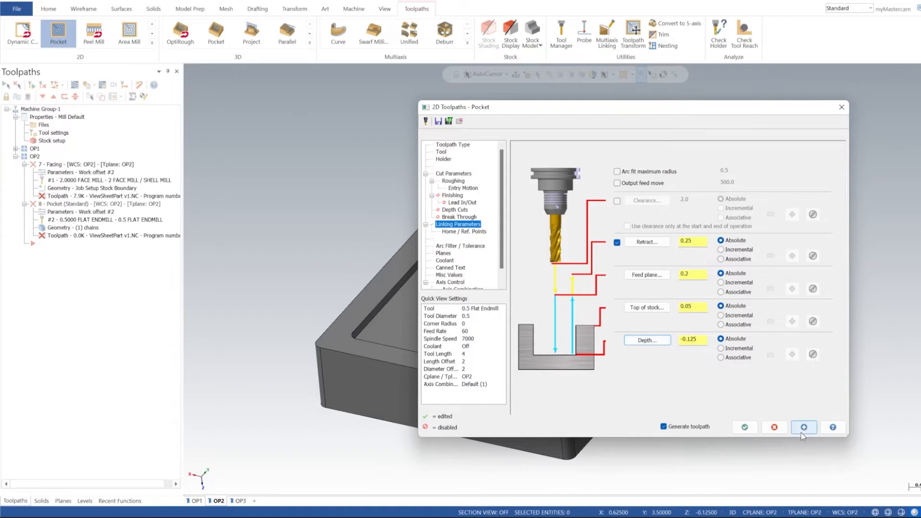
pyautogui.click(745, 427)
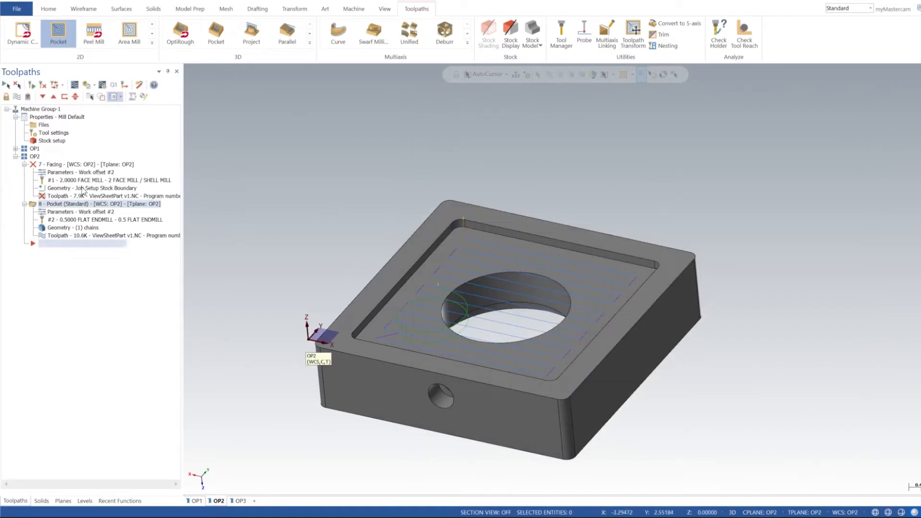
# Regenerate the OP2 group's toolpaths and review the chain used by the pocket operation.
pyautogui.click(32, 158)
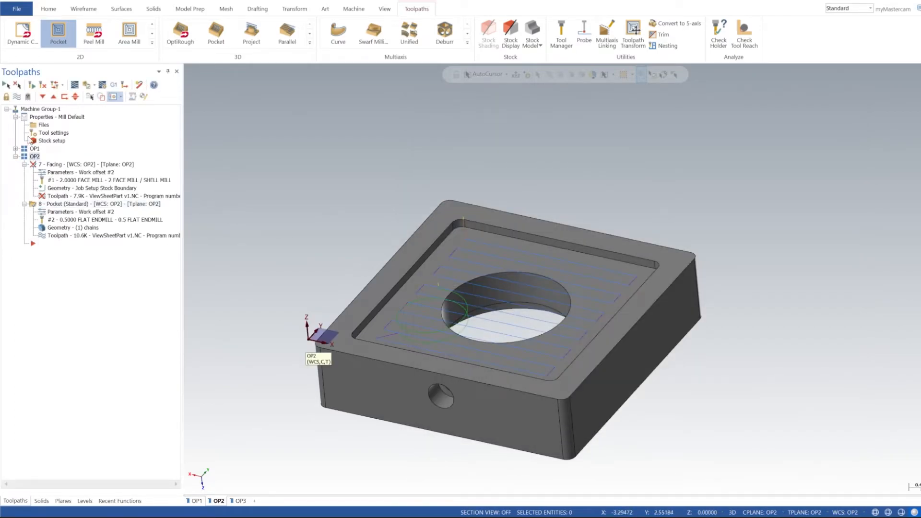
pyautogui.click(32, 86)
pyautogui.moveTo(442, 271); pyautogui.dragTo(503, 243, button='middle')
pyautogui.click(69, 229)
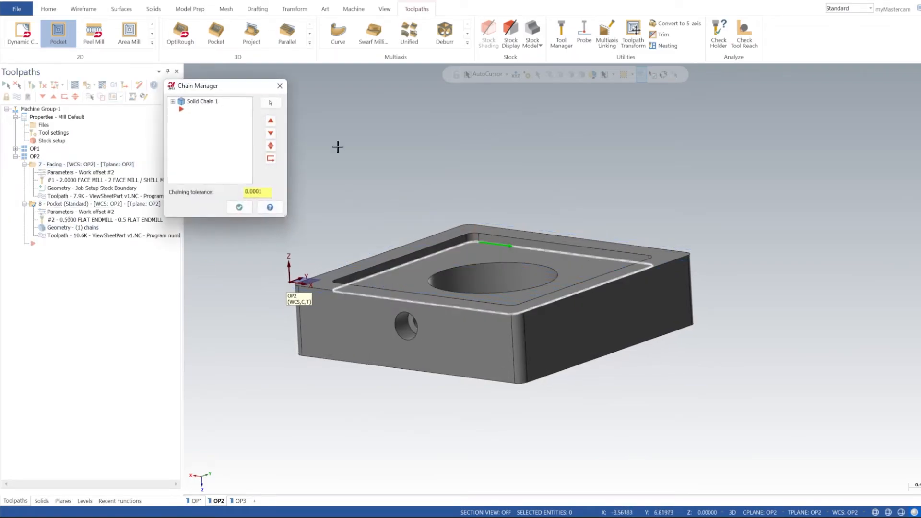
pyautogui.click(280, 88)
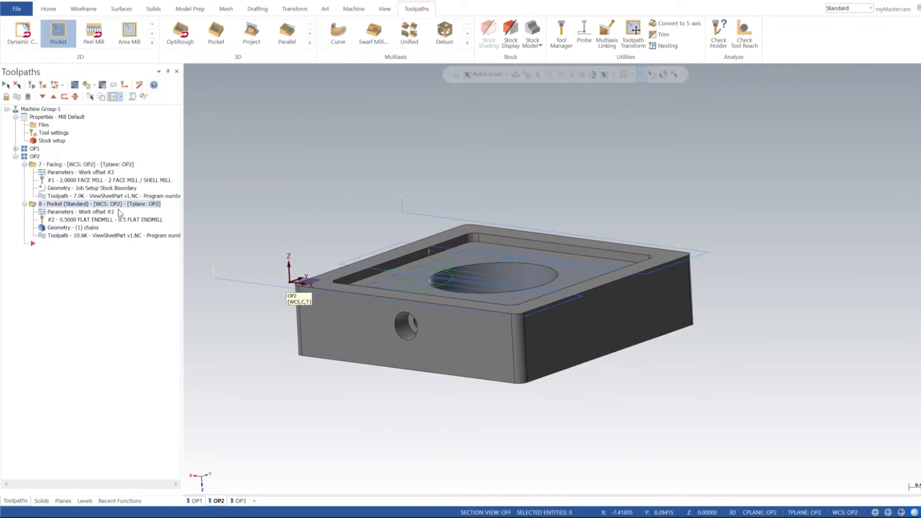
# Set the pocket operation's top of stock to 0.0 from the recess's upper edge and accept the parameters.
pyautogui.click(89, 212)
pyautogui.click(646, 307)
pyautogui.click(479, 232)
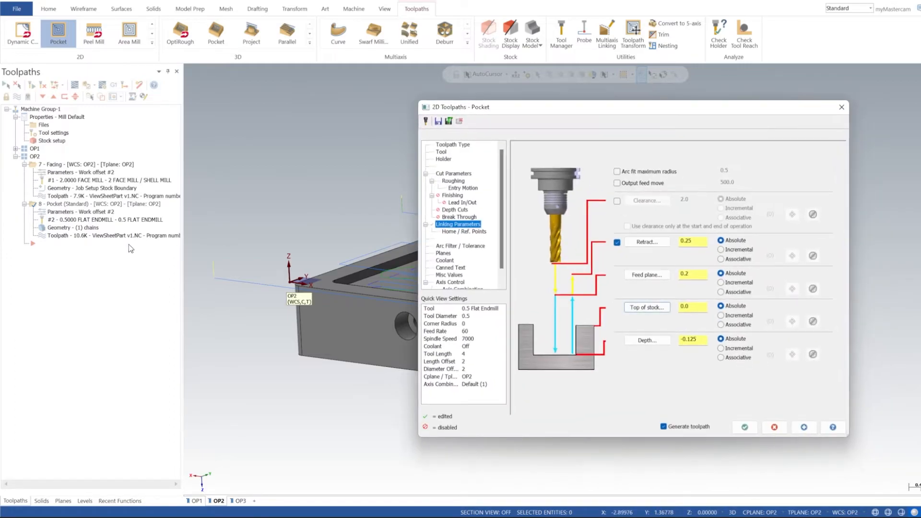
pyautogui.click(745, 427)
# Start a Contour toolpath on the recess floor edge, reverse the chain direction, and move its start point to near mid-length of the back edge.
pyautogui.moveTo(371, 284); pyautogui.dragTo(427, 289, button='middle')
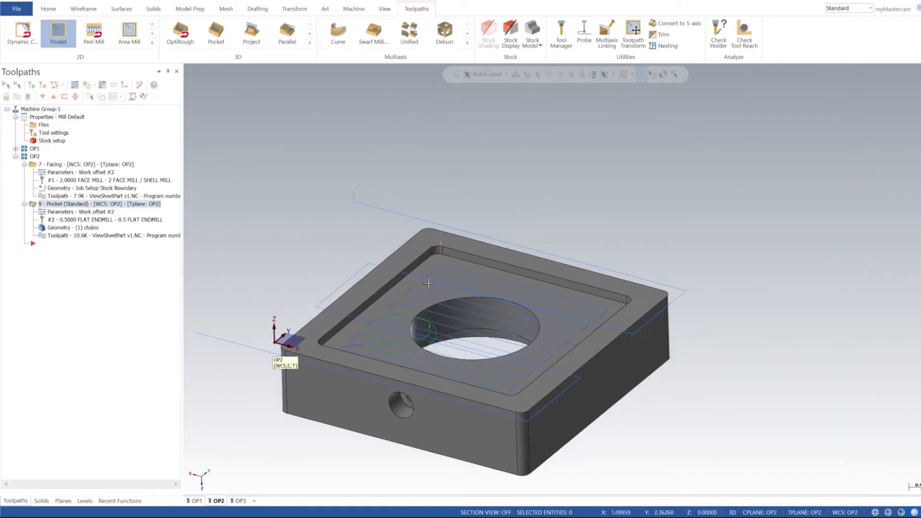
pyautogui.click(153, 44)
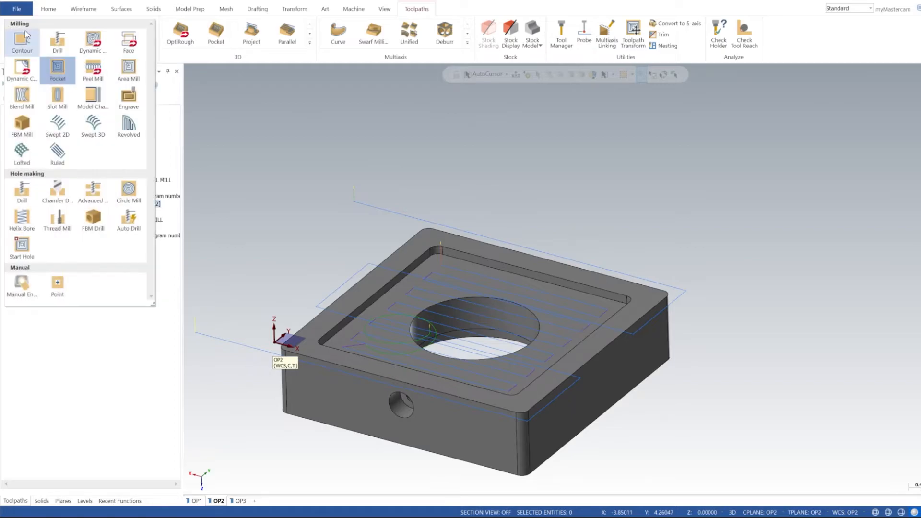
pyautogui.click(22, 43)
pyautogui.click(526, 280)
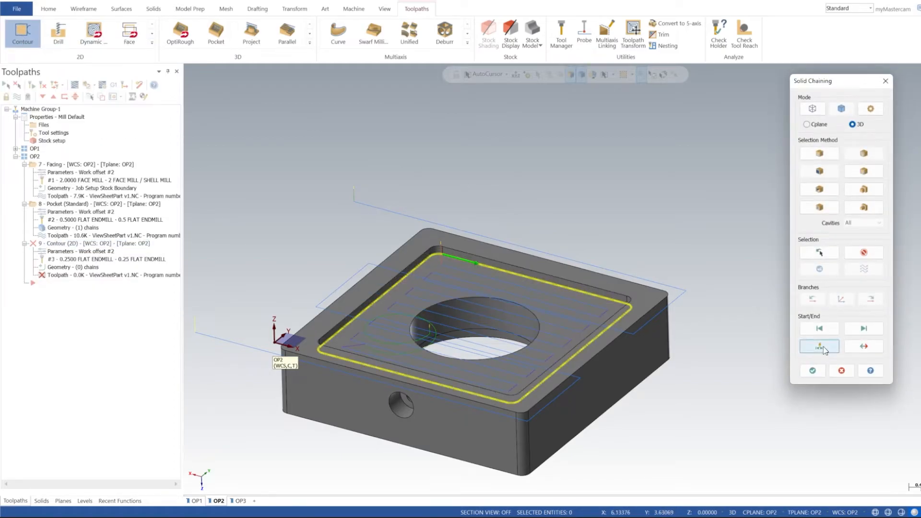
pyautogui.click(864, 346)
pyautogui.click(819, 346)
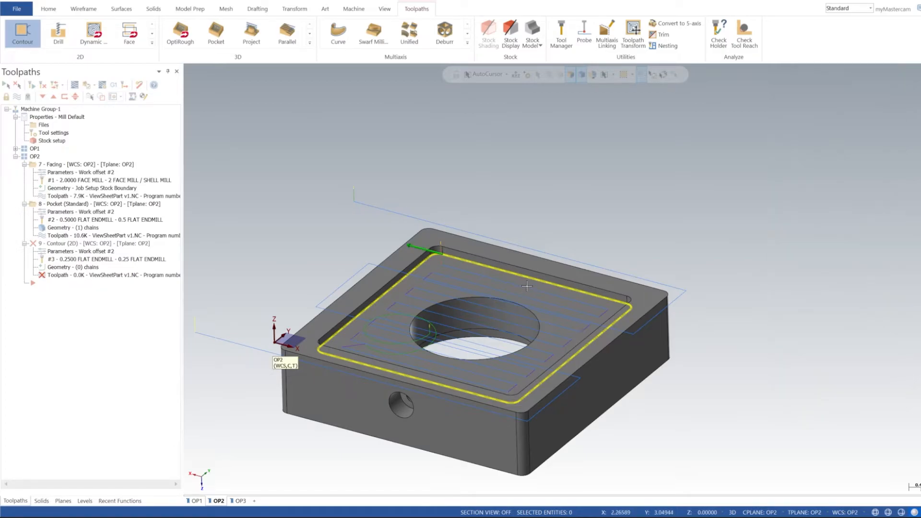
pyautogui.click(530, 278)
pyautogui.click(813, 370)
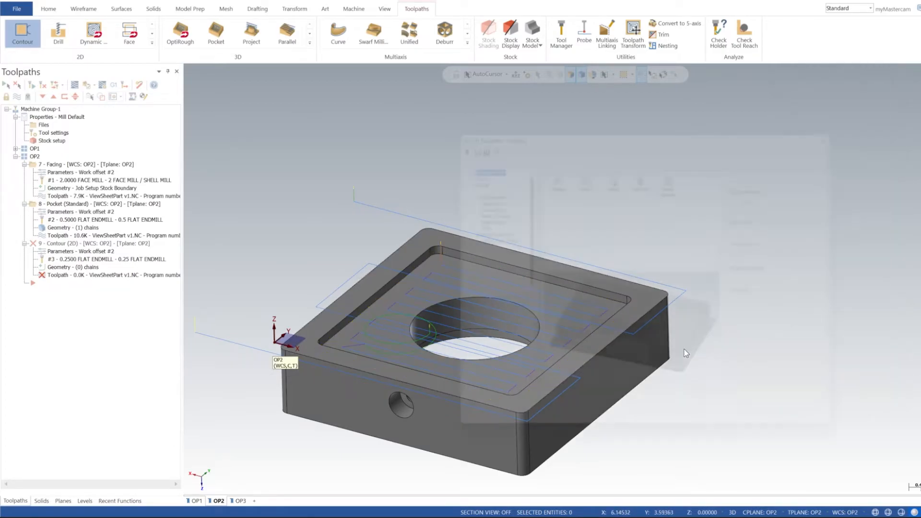
# Choose the 0.25 Flat Endmill for the contour and review its lead in/out and cut parameters.
pyautogui.click(446, 159)
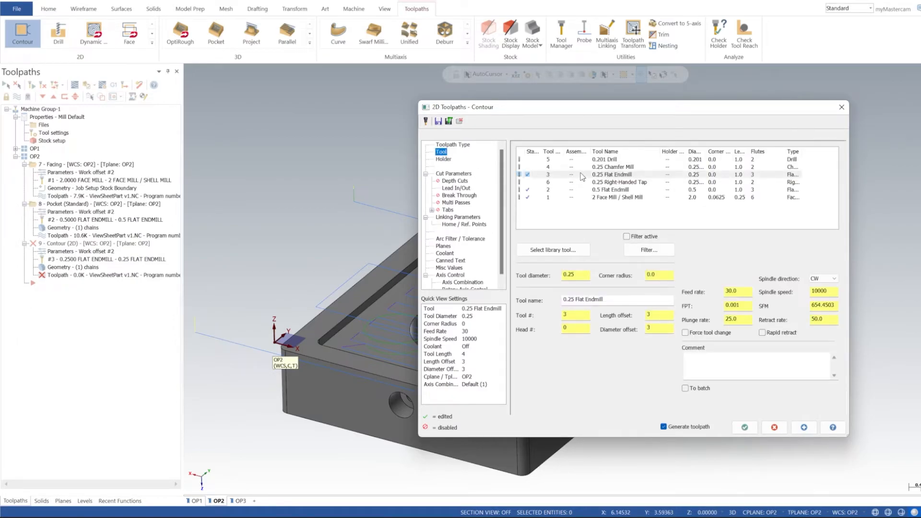
pyautogui.click(582, 176)
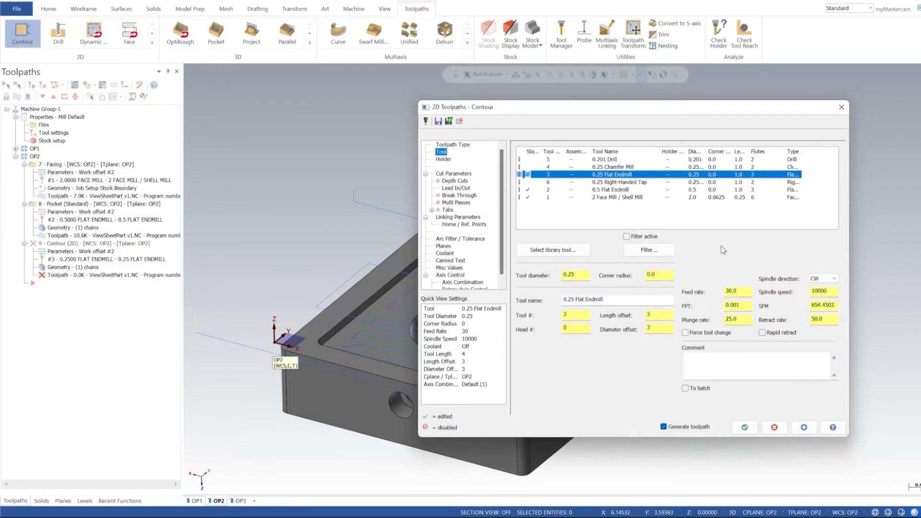
pyautogui.click(456, 188)
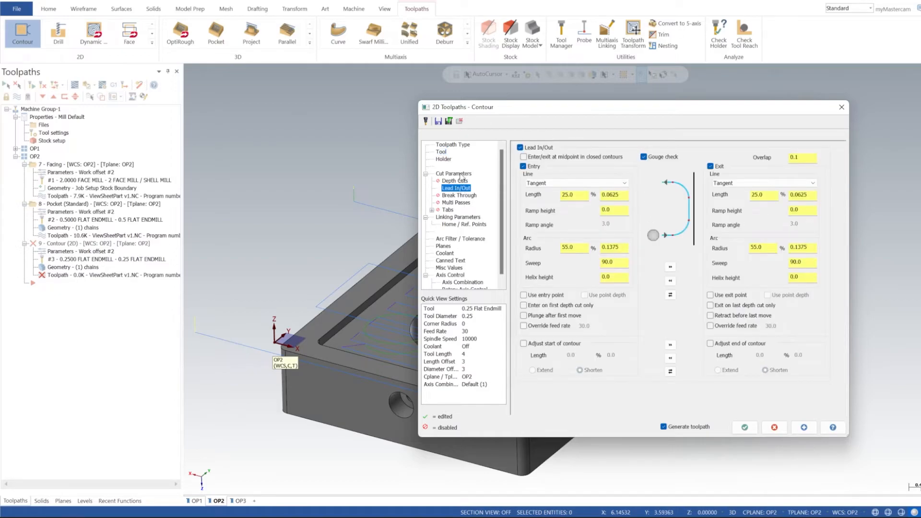
pyautogui.click(458, 174)
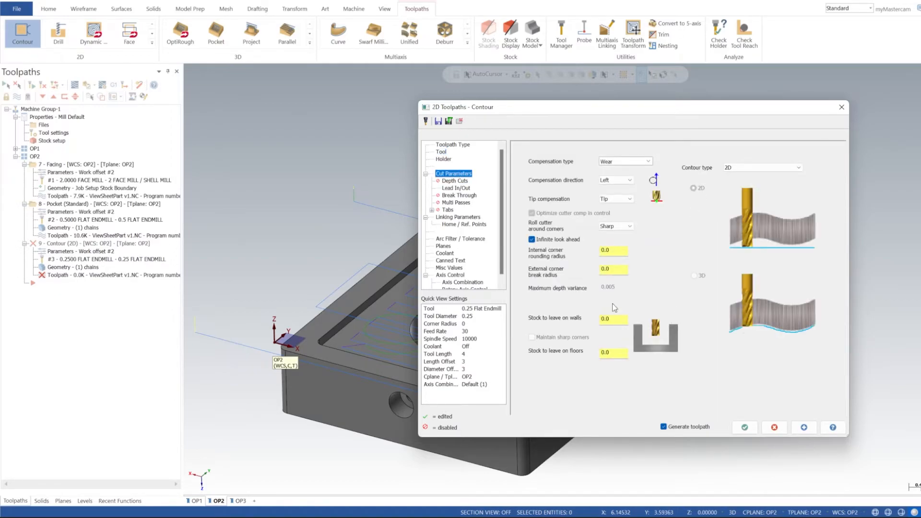
# Set the contour's depth to -0.125 and top of stock to 0.0 from the recess corner, and generate the toolpath.
pyautogui.click(462, 218)
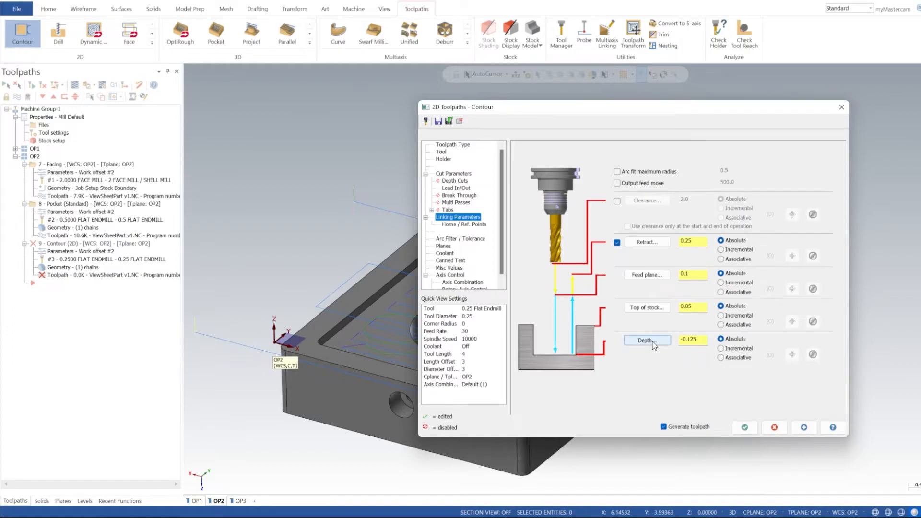
pyautogui.click(648, 342)
pyautogui.click(446, 253)
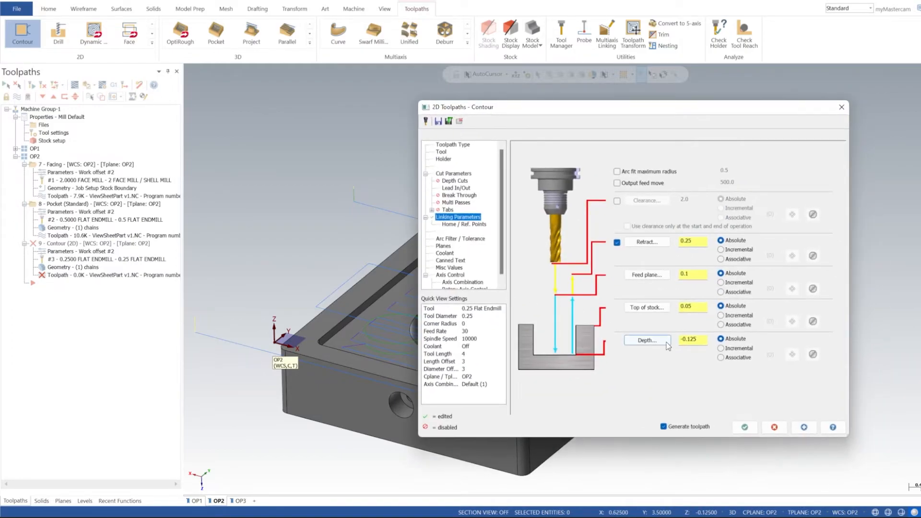
pyautogui.click(658, 311)
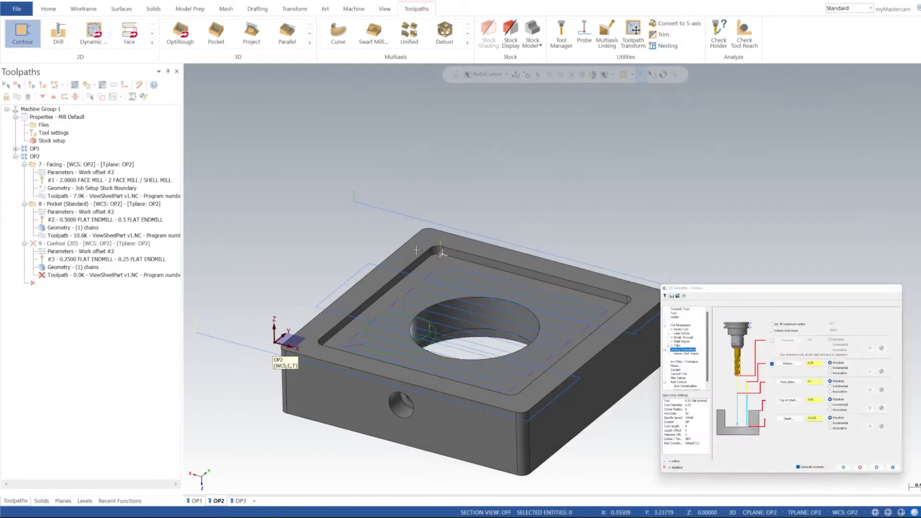
pyautogui.click(444, 250)
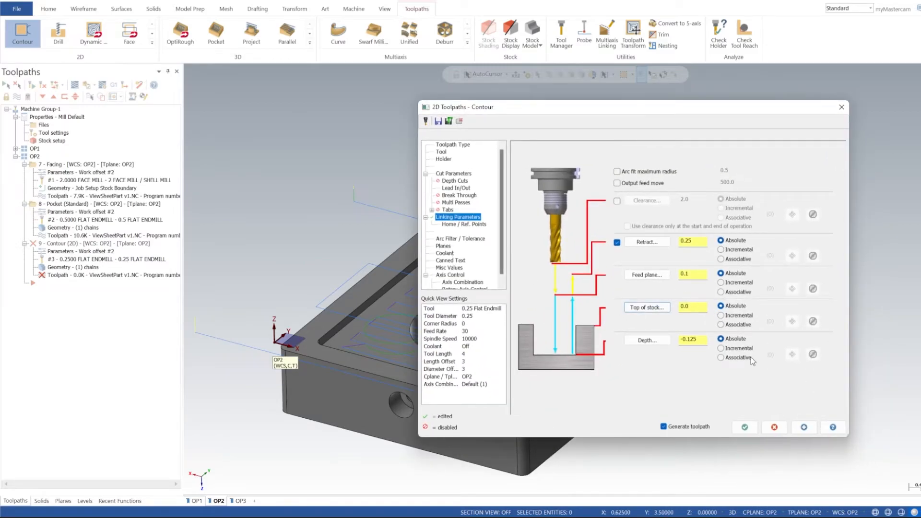
pyautogui.click(745, 427)
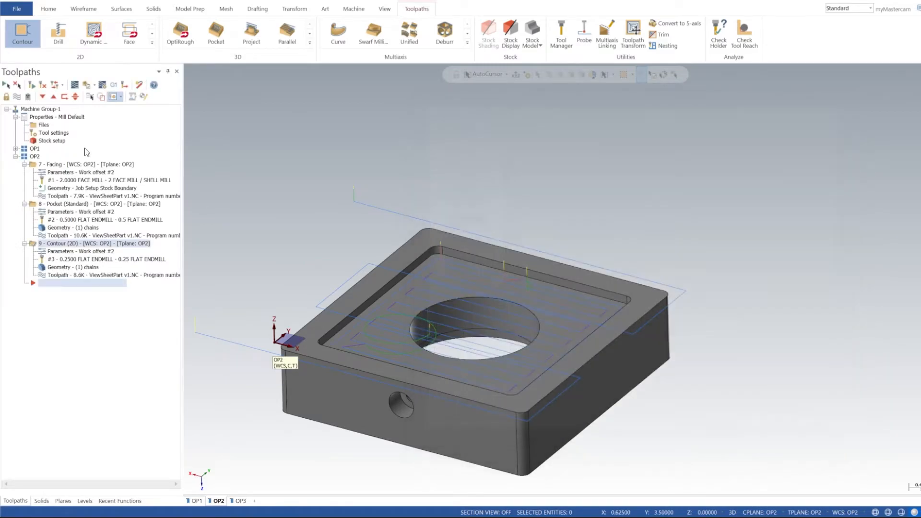
pyautogui.moveTo(344, 208)
pyautogui.mouseDown(button='middle')
pyautogui.moveTo(439, 164)
pyautogui.moveTo(541, 214)
pyautogui.moveTo(588, 282)
pyautogui.moveTo(583, 230)
pyautogui.moveTo(581, 336)
pyautogui.moveTo(578, 249)
pyautogui.moveTo(571, 307)
pyautogui.moveTo(553, 244)
pyautogui.moveTo(657, 327)
pyautogui.mouseUp(button='middle')
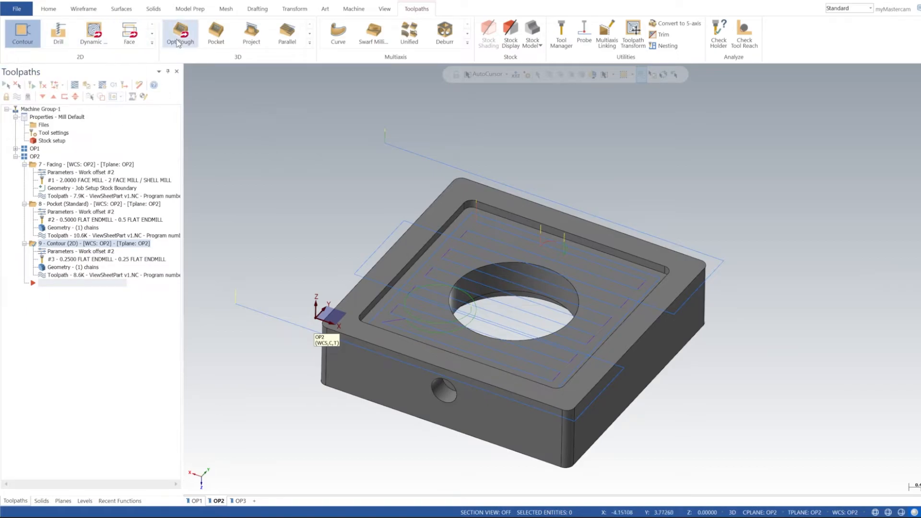
pyautogui.moveTo(467, 194); pyautogui.dragTo(485, 192, button='middle')
pyautogui.moveTo(524, 228)
pyautogui.mouseDown(button='middle')
pyautogui.moveTo(527, 185)
pyautogui.moveTo(523, 240)
pyautogui.moveTo(523, 226)
pyautogui.mouseUp(button='middle')
pyautogui.keyDown('shift'); pyautogui.moveTo(505, 263); pyautogui.dragTo(536, 207, button='middle'); pyautogui.keyUp('shift')
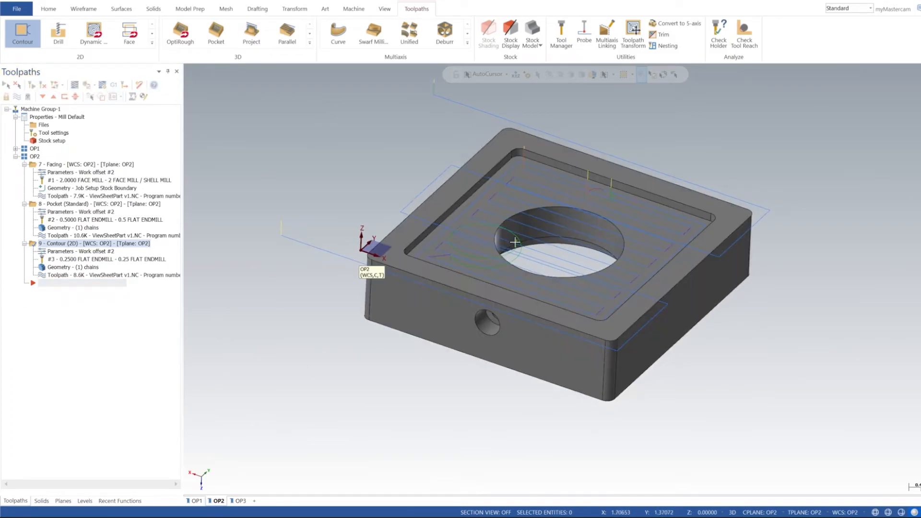
pyautogui.keyDown('shift'); pyautogui.moveTo(514, 240); pyautogui.dragTo(476, 318, button='middle'); pyautogui.keyUp('shift')
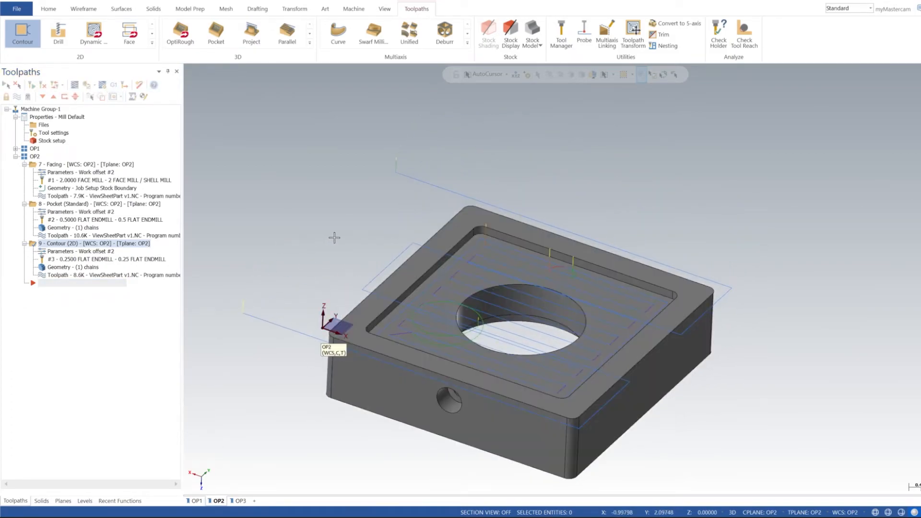
pyautogui.rightClick(335, 237)
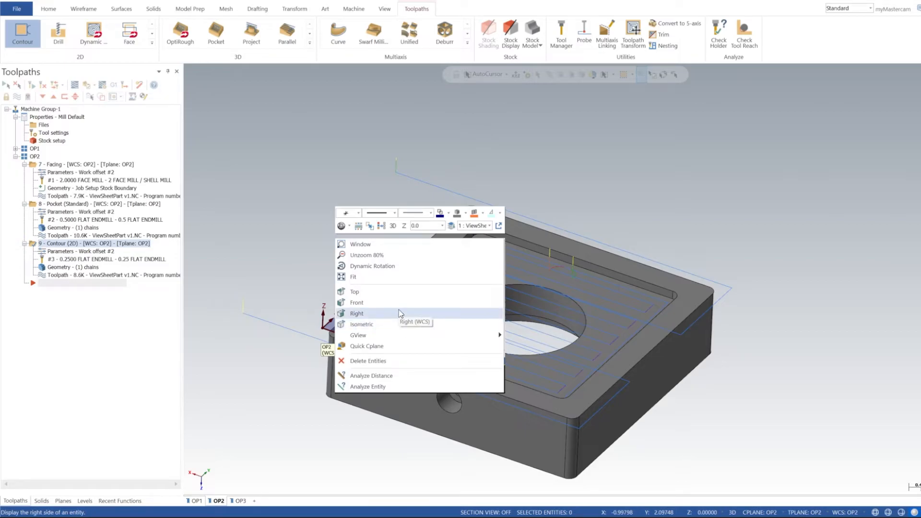
pyautogui.click(399, 324)
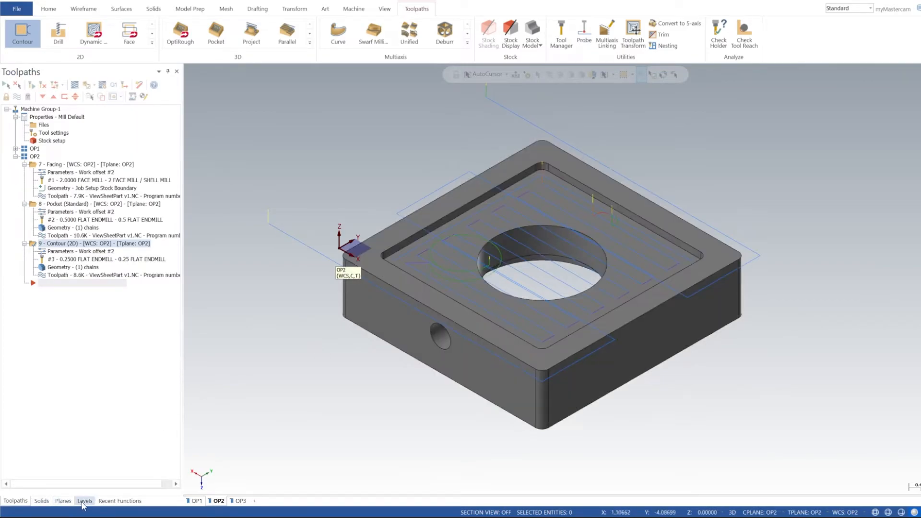
# Edit the OP2 plane and move its origin to the end of the back edge near the back-left corner, at X 3.875, Y 0.0.
pyautogui.click(66, 502)
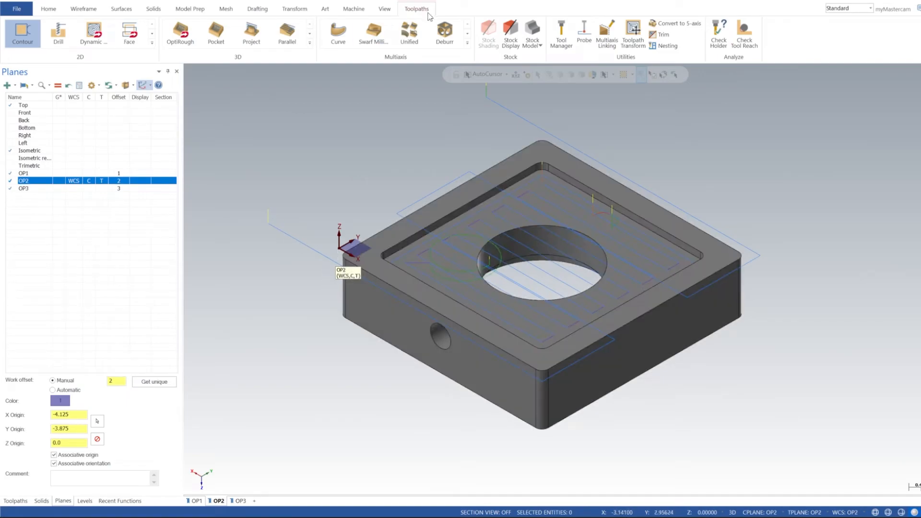
pyautogui.click(385, 9)
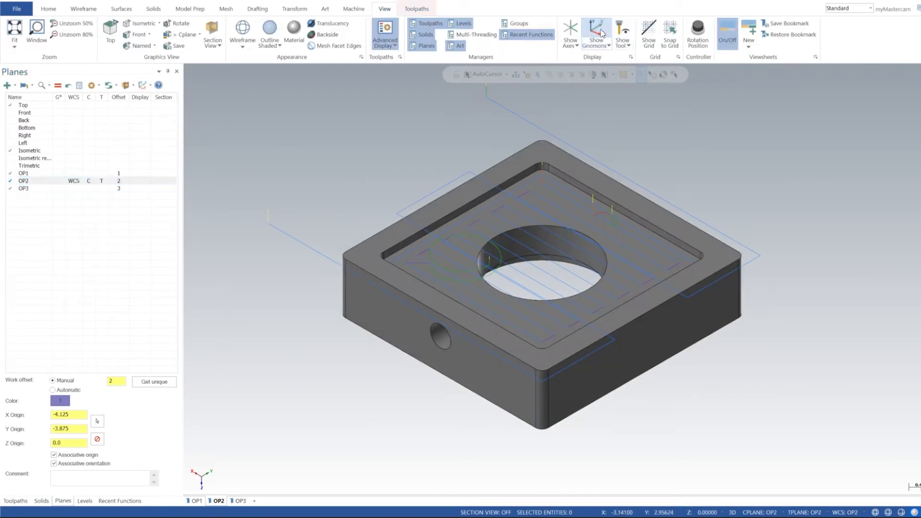
pyautogui.rightClick(42, 180)
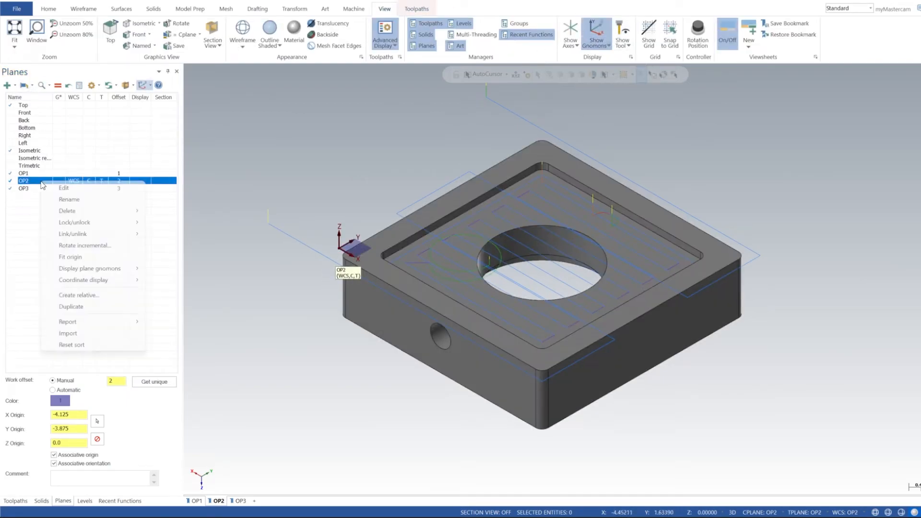
pyautogui.click(102, 193)
pyautogui.moveTo(354, 250); pyautogui.dragTo(500, 363, button='middle')
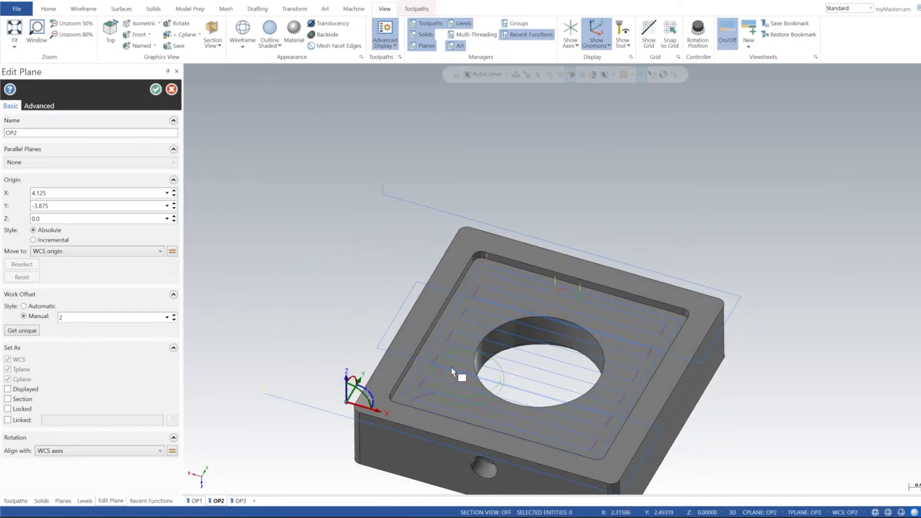
pyautogui.moveTo(347, 402); pyautogui.dragTo(474, 231)
pyautogui.click(473, 231)
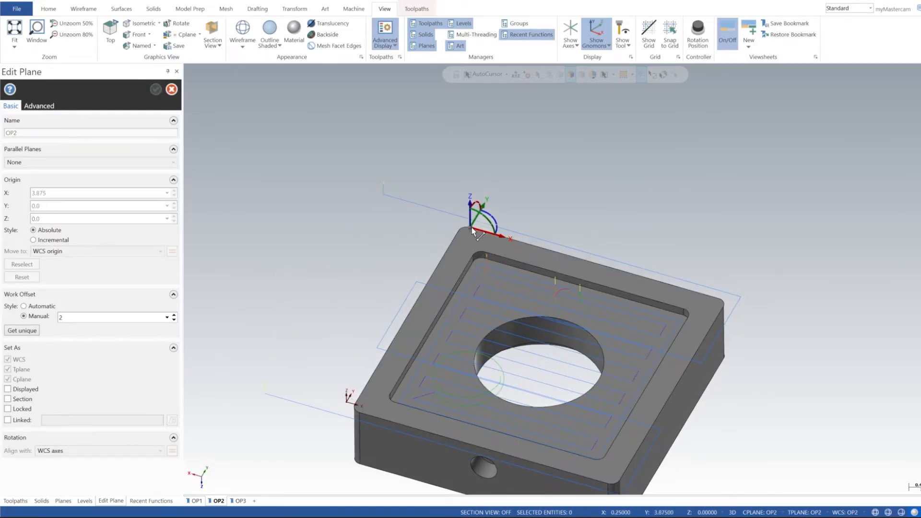
# Shift the OP2 origin along its X axis to X 4.0 at the block's back-left corner and accept the plane.
pyautogui.moveTo(389, 299); pyautogui.dragTo(551, 276, button='middle')
pyautogui.scroll(5, 466, 221)
pyautogui.moveTo(433, 233)
pyautogui.moveTo(433, 232); pyautogui.dragTo(377, 243)
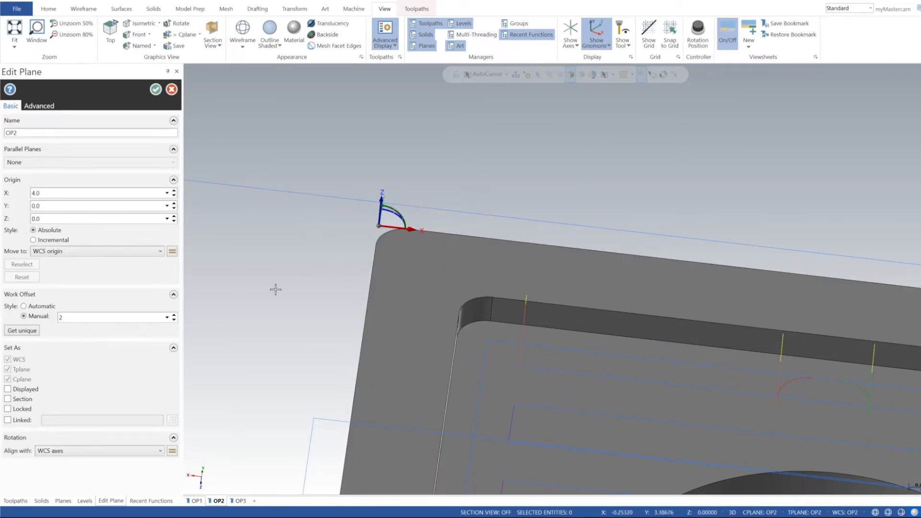
pyautogui.rightClick(559, 167)
pyautogui.click(610, 219)
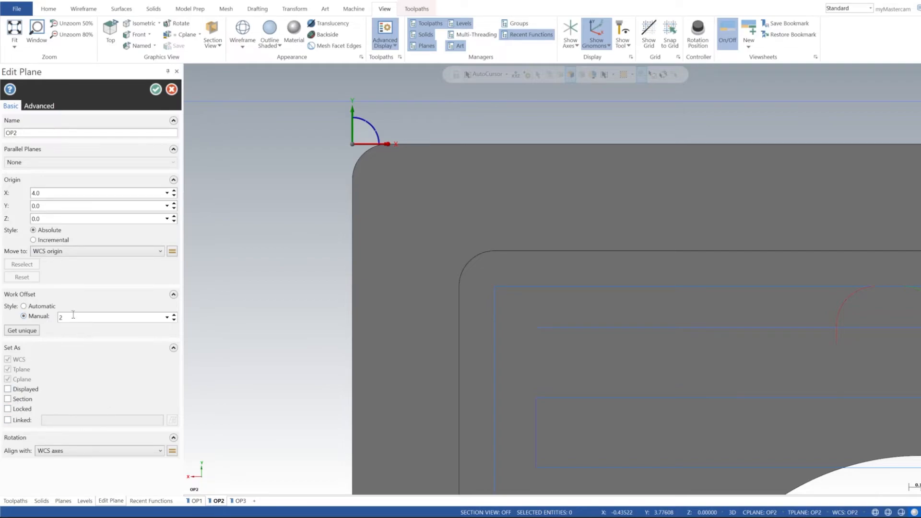
pyautogui.click(156, 89)
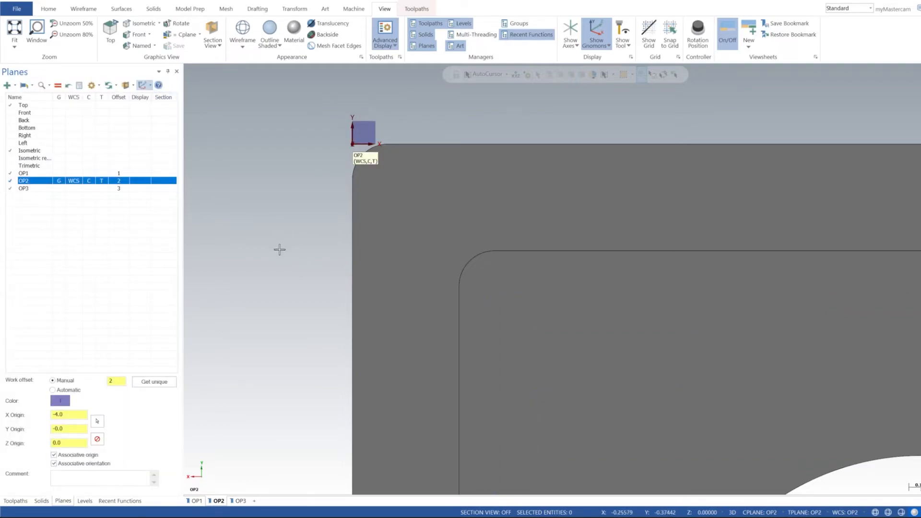
# Restore the isometric view and save the OP2 viewsheet as a bookmark.
pyautogui.rightClick(287, 205)
pyautogui.click(339, 287)
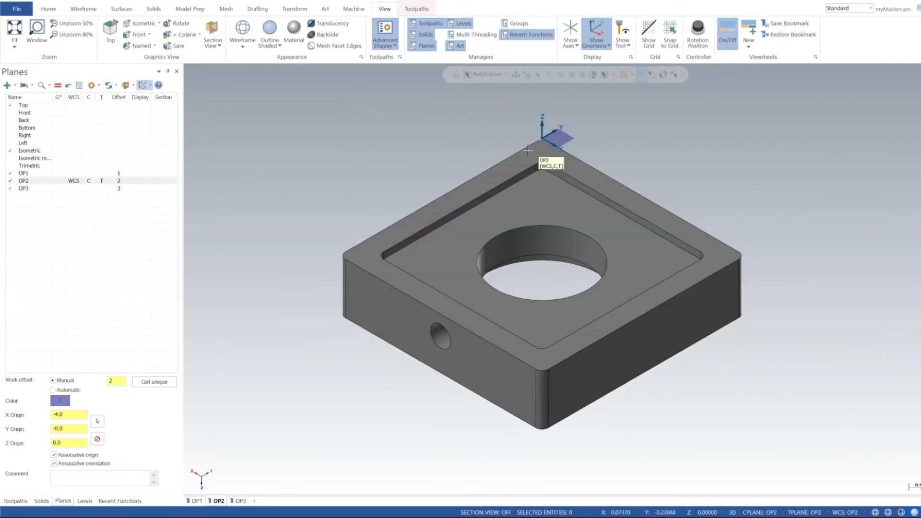
pyautogui.rightClick(217, 501)
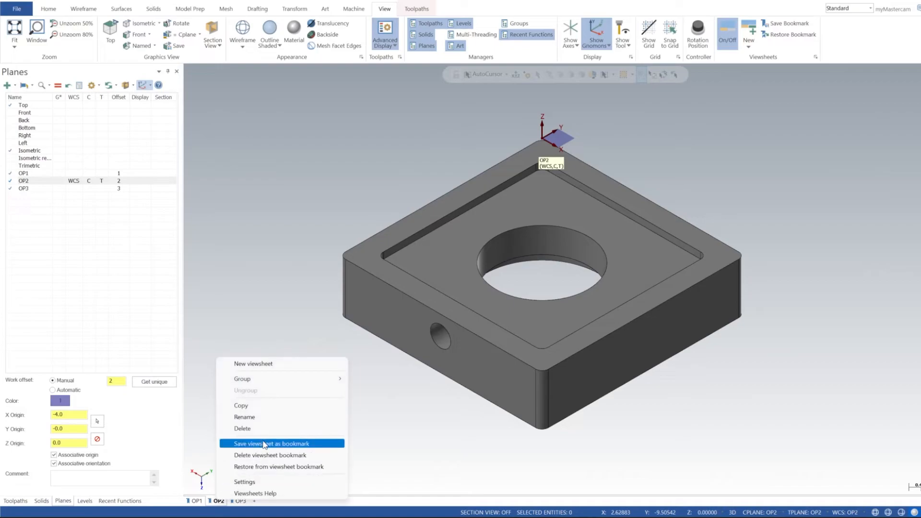
pyautogui.click(256, 442)
# Select the OP2 toolpath group and regenerate its invalidated facing, pocket and contour operations.
pyautogui.moveTo(318, 293); pyautogui.dragTo(381, 303, button='middle')
pyautogui.click(15, 501)
pyautogui.click(37, 159)
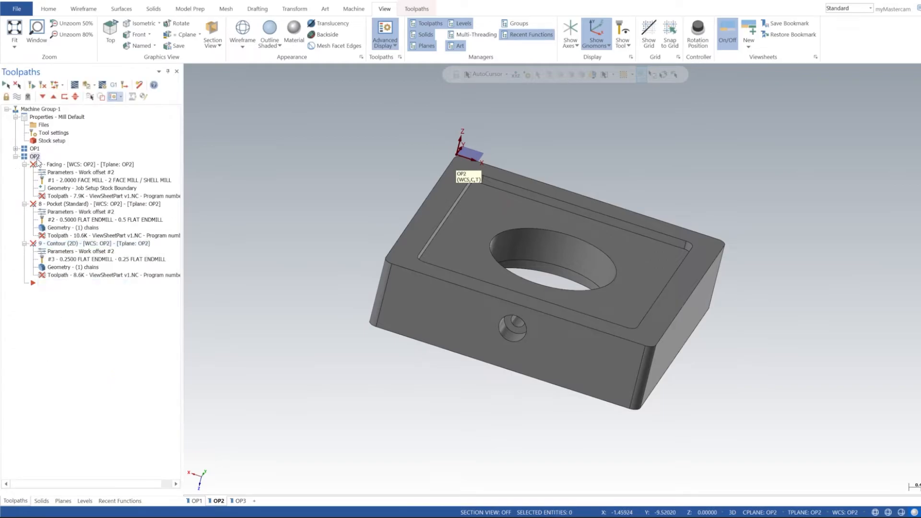
pyautogui.click(42, 85)
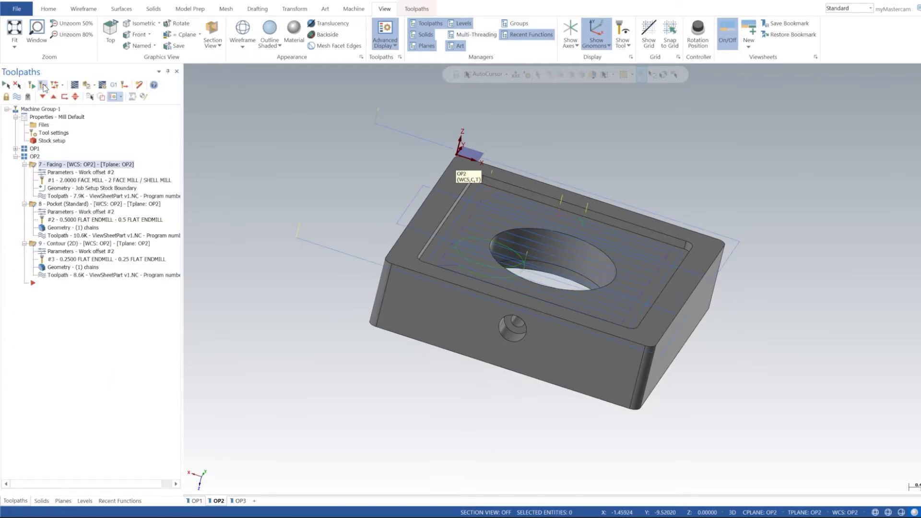
# Compare the plane origin locations on the block between the OP1 and OP2 viewsheets.
pyautogui.moveTo(351, 252); pyautogui.dragTo(536, 253, button='middle')
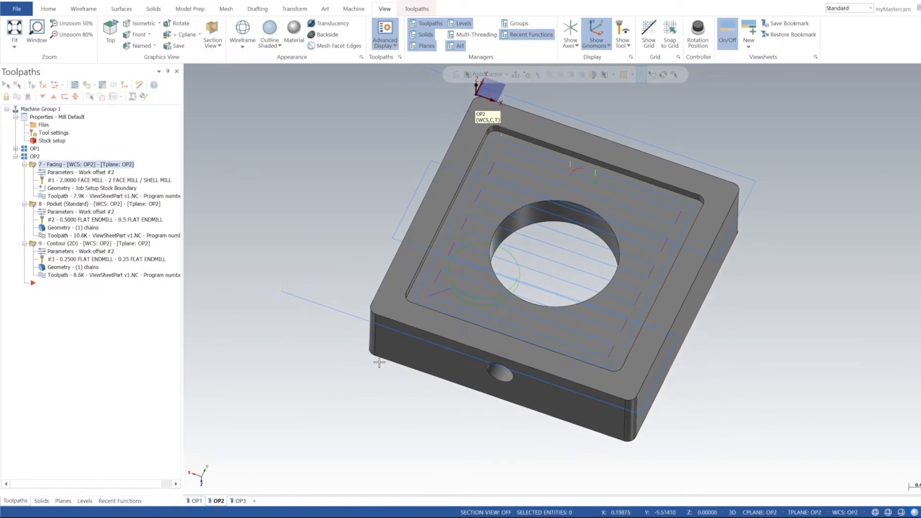
pyautogui.keyDown('shift'); pyautogui.moveTo(502, 253); pyautogui.dragTo(488, 278, button='middle'); pyautogui.keyUp('shift')
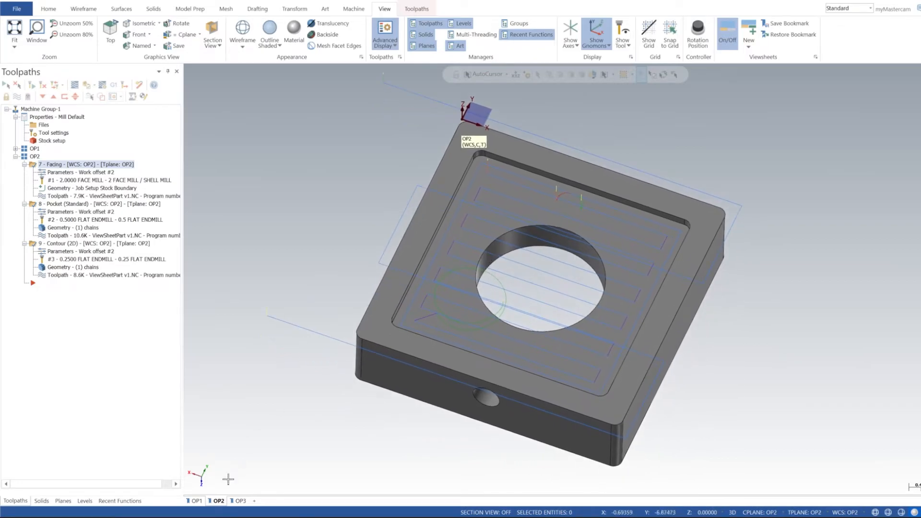
pyautogui.click(198, 501)
pyautogui.rightClick(306, 266)
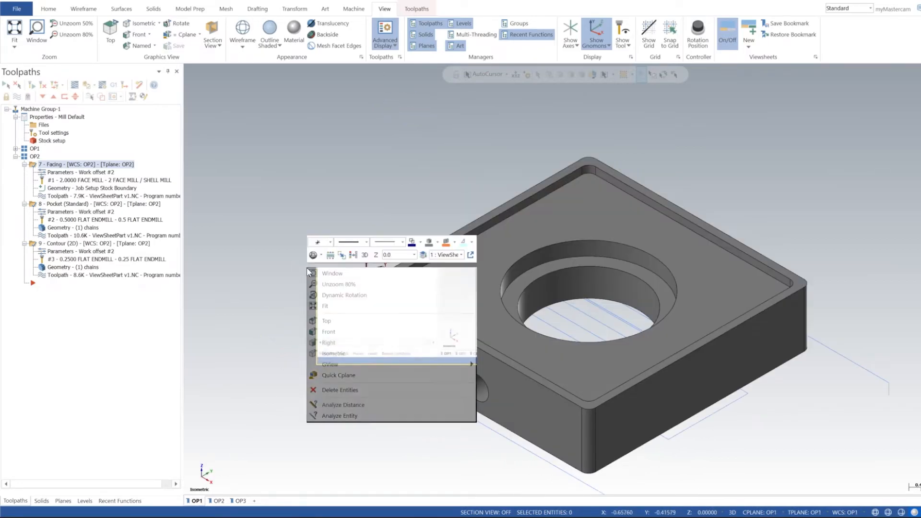
pyautogui.click(368, 353)
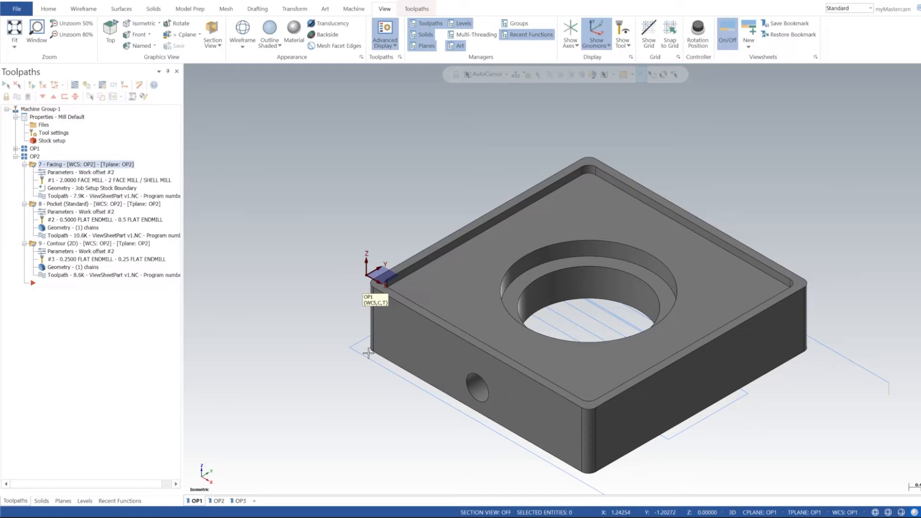
pyautogui.click(599, 29)
pyautogui.click(598, 28)
pyautogui.moveTo(522, 213); pyautogui.dragTo(488, 336, button='middle')
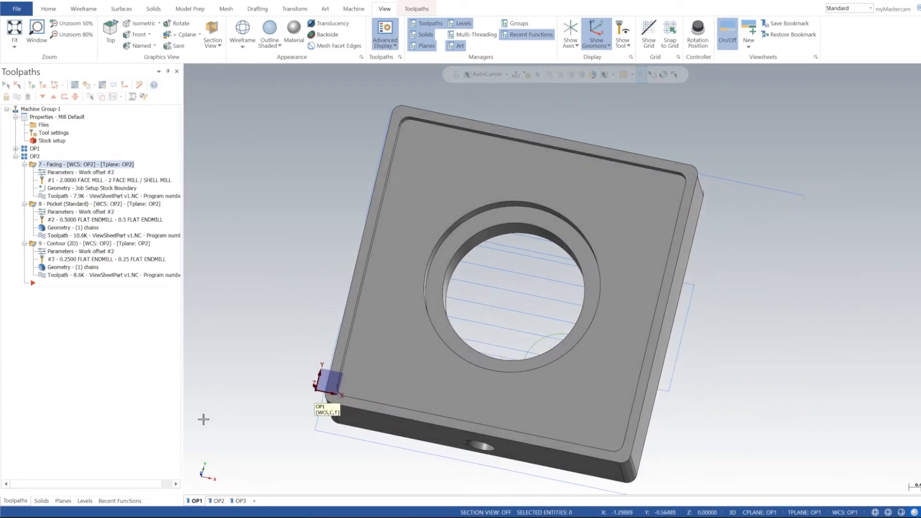
pyautogui.click(218, 501)
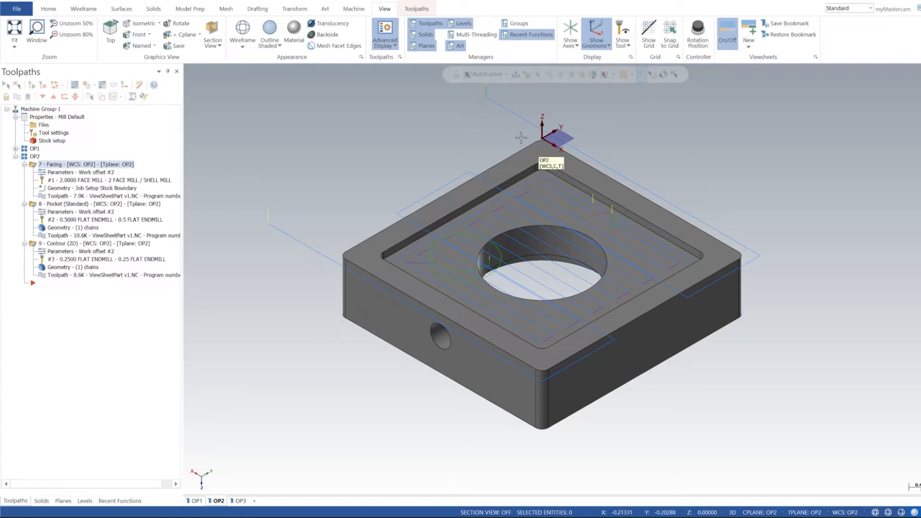
pyautogui.click(196, 501)
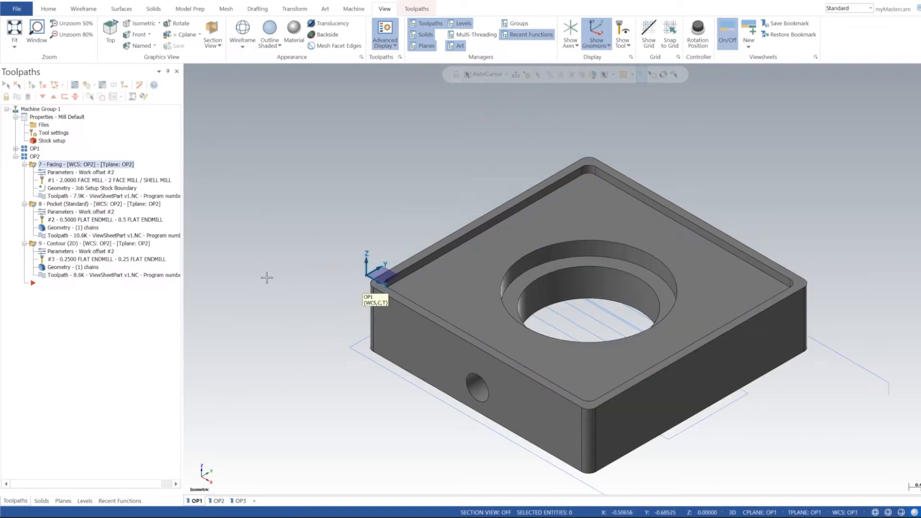
# Hide the OP2 group's toolpath display and review the operations listed in the OP1 group.
pyautogui.click(35, 156)
pyautogui.click(18, 97)
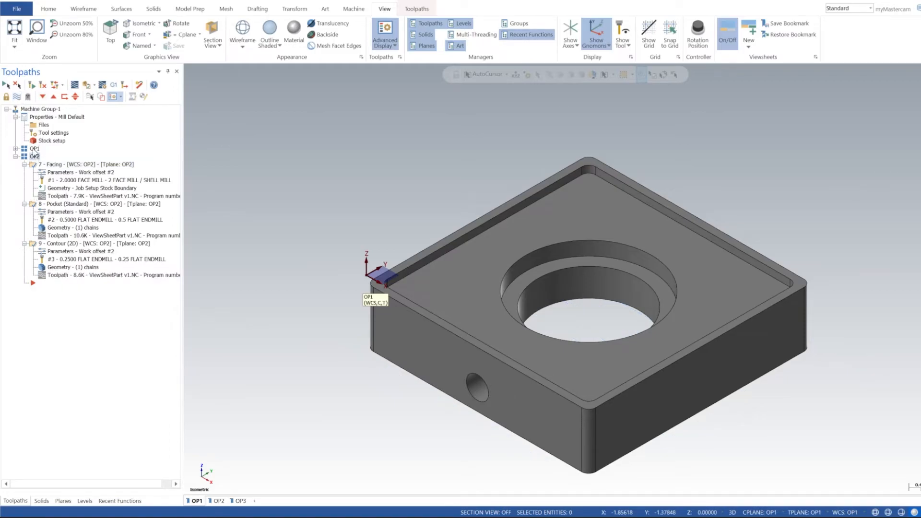
pyautogui.click(15, 149)
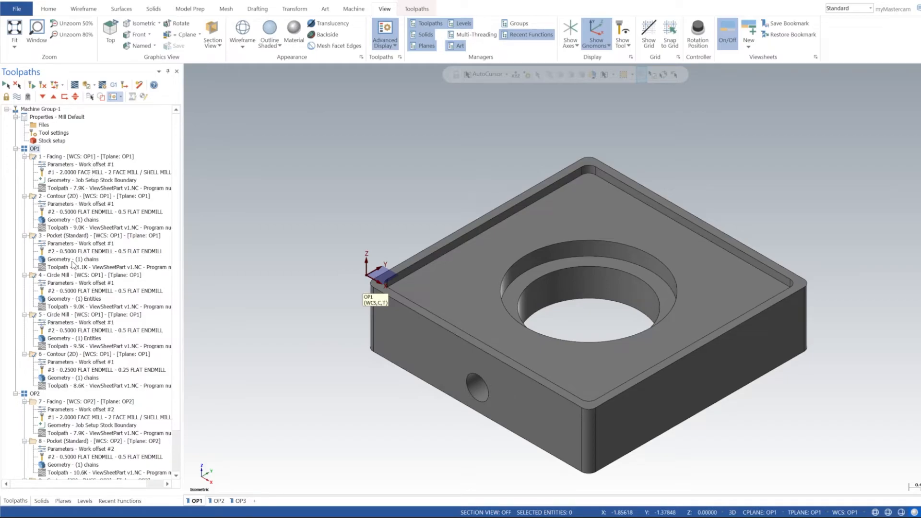
pyautogui.click(16, 149)
# Edit the OP1 plane and move its origin to the end of the back edge near the back-left corner, at X 0.125, Y 0.0.
pyautogui.moveTo(455, 173); pyautogui.dragTo(458, 230, button='middle')
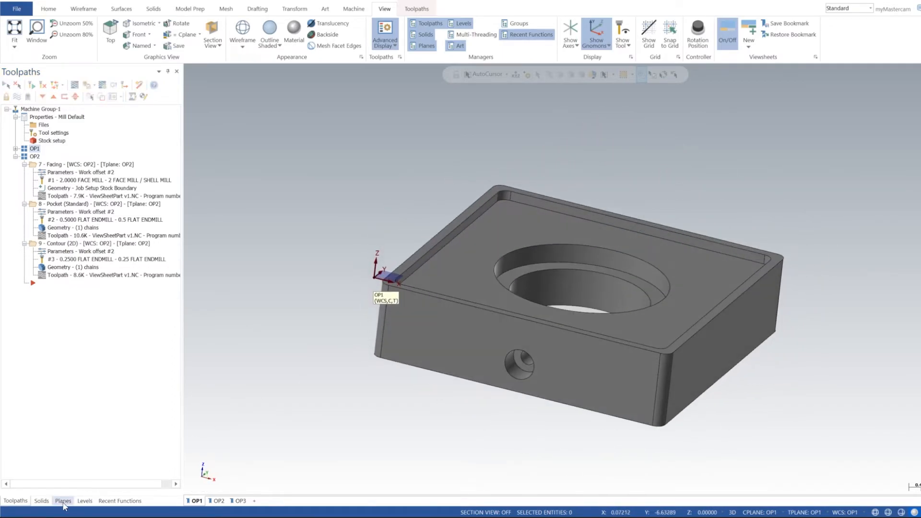
pyautogui.click(63, 501)
pyautogui.moveTo(387, 238); pyautogui.dragTo(384, 272, button='middle')
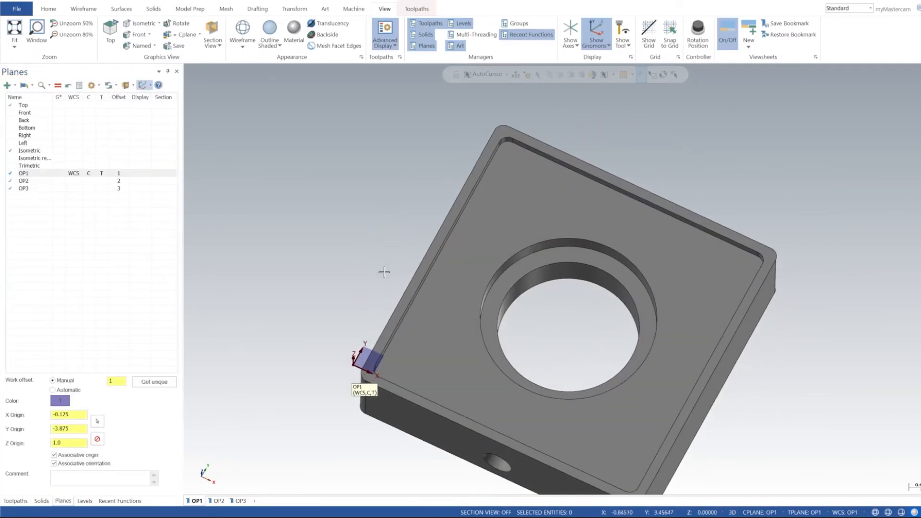
pyautogui.rightClick(34, 175)
pyautogui.click(48, 181)
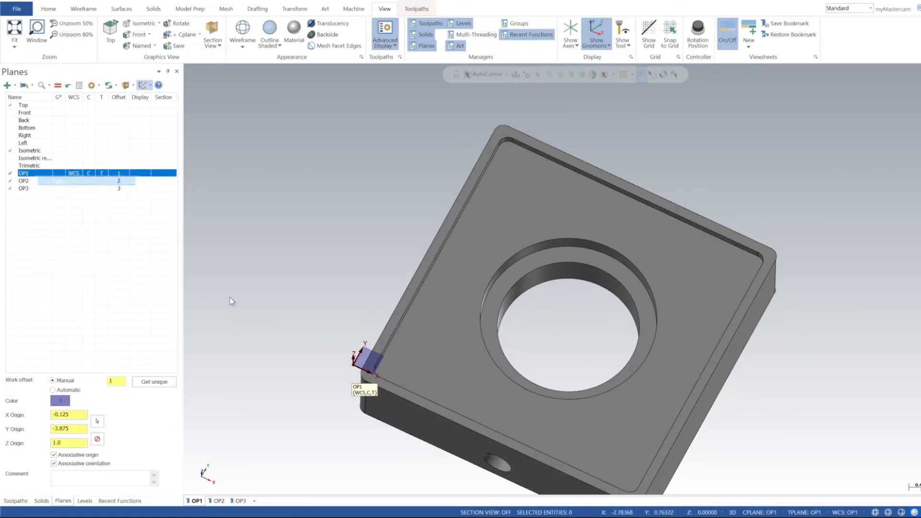
pyautogui.moveTo(353, 367); pyautogui.dragTo(511, 130)
pyautogui.click(512, 129)
# Shift the OP1 origin along its X axis to X 0.0, accept the plane, and return to the isometric view.
pyautogui.keyDown('shift'); pyautogui.moveTo(554, 221); pyautogui.dragTo(551, 307, button='middle'); pyautogui.keyUp('shift')
pyautogui.scroll(5, 419, 207)
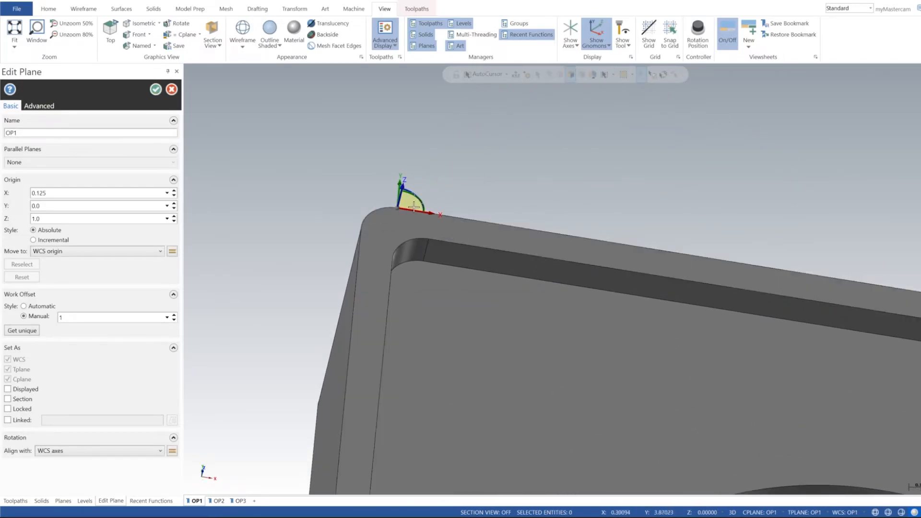
pyautogui.moveTo(414, 208); pyautogui.dragTo(362, 230)
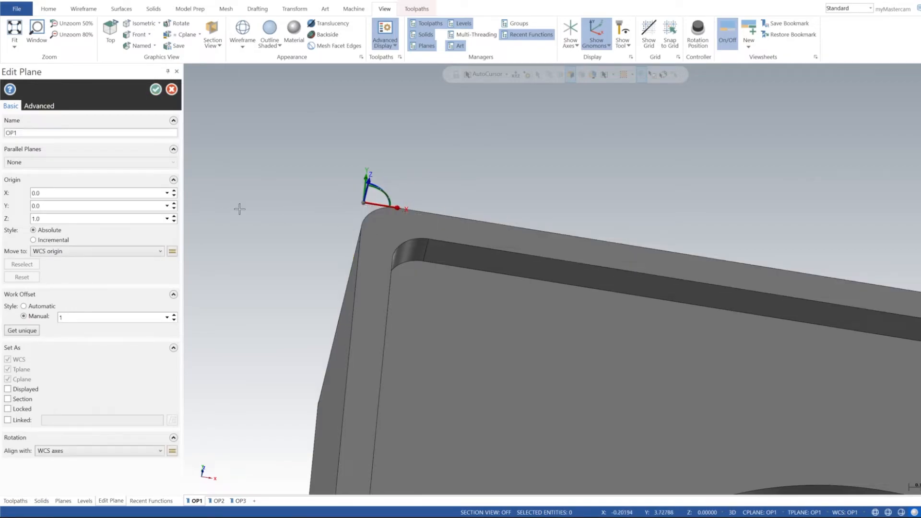
pyautogui.click(154, 90)
pyautogui.moveTo(452, 189); pyautogui.dragTo(257, 178, button='middle')
pyautogui.scroll(-5, 255, 199)
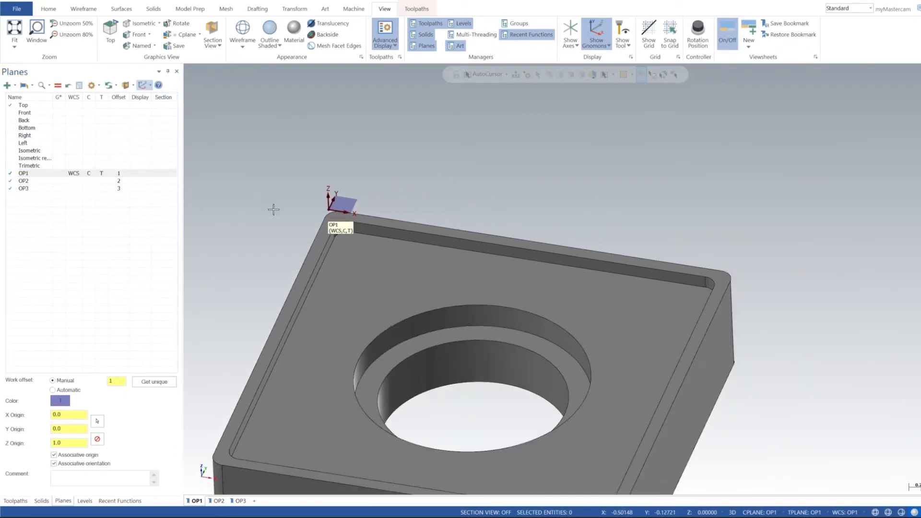
pyautogui.rightClick(465, 178)
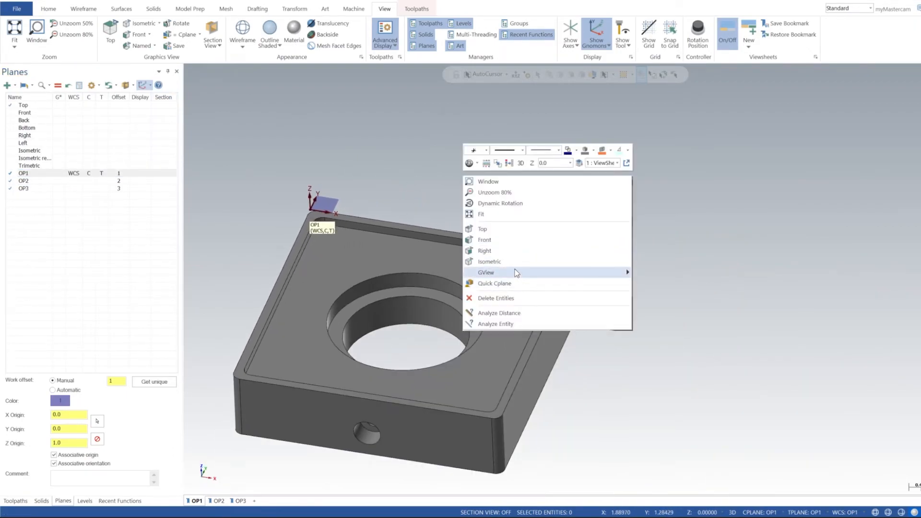
pyautogui.click(513, 261)
# Regenerate the invalid operations in the OP1 toolpath group and display their toolpaths on the block.
pyautogui.click(16, 501)
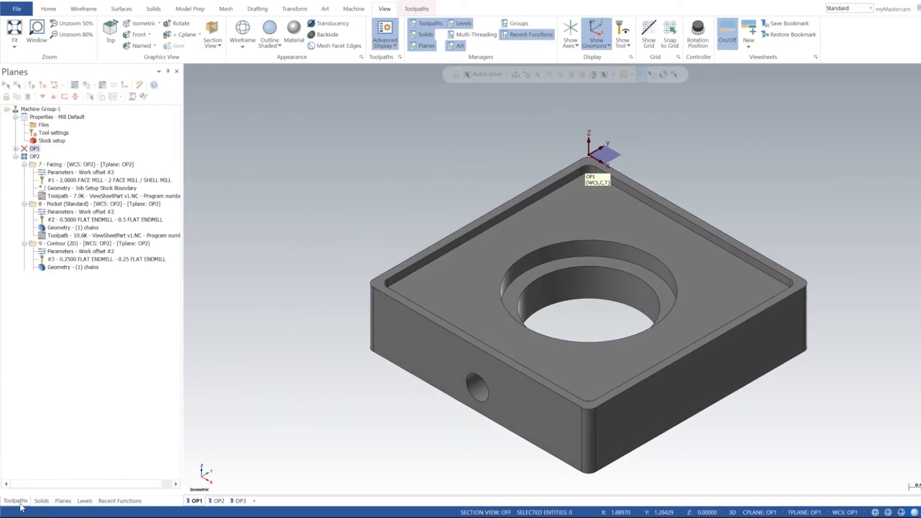
pyautogui.rightClick(38, 152)
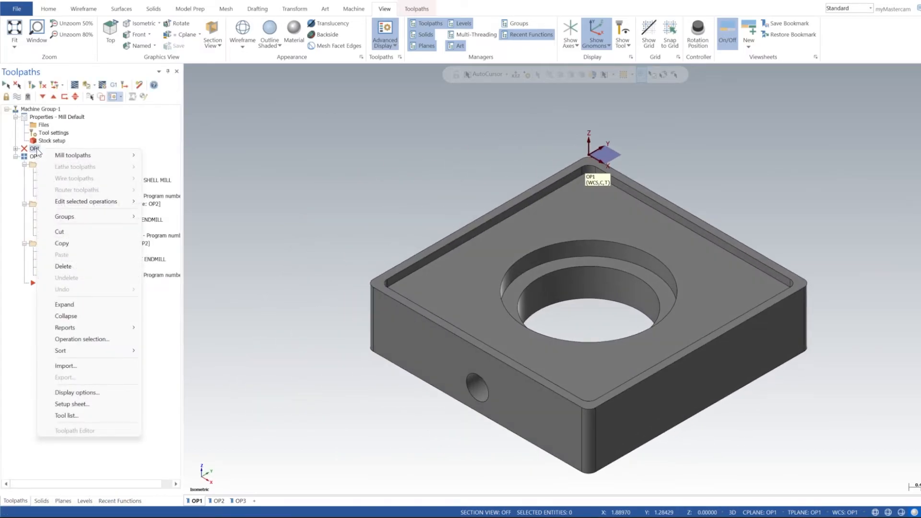
pyautogui.click(34, 152)
pyautogui.click(16, 150)
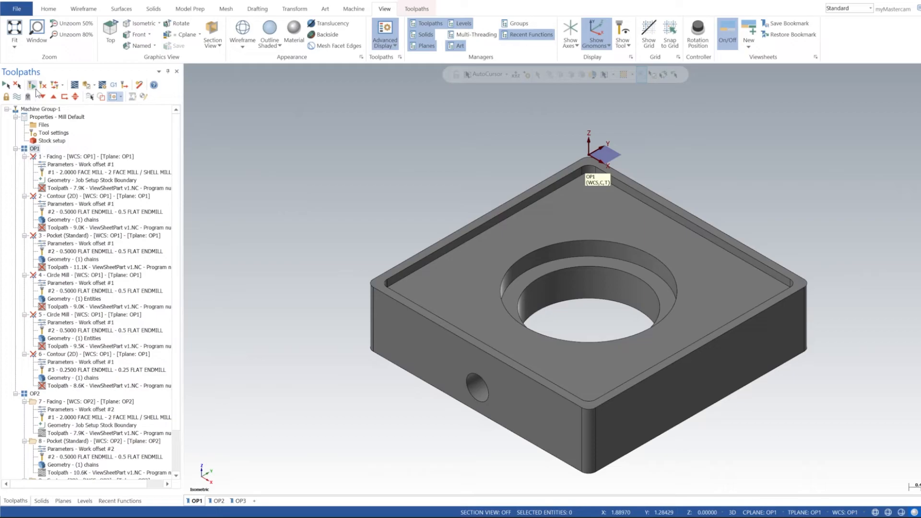
pyautogui.click(43, 85)
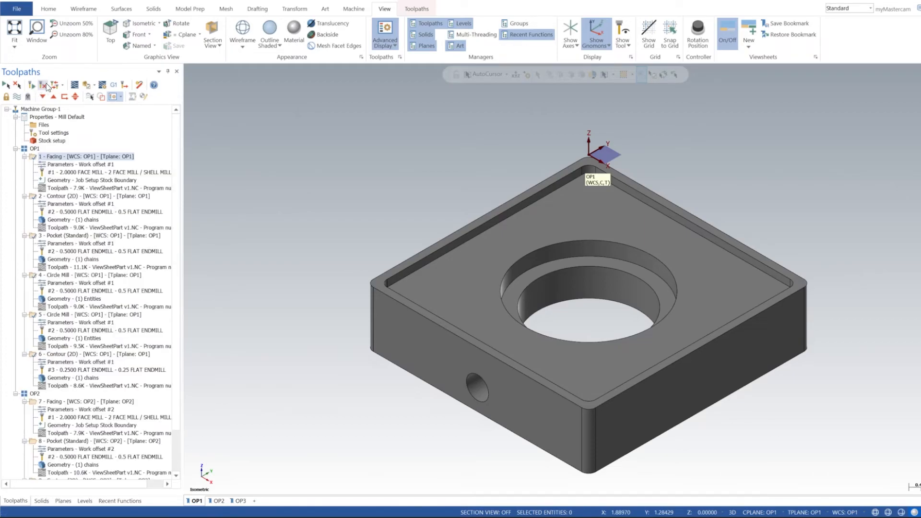
pyautogui.click(17, 99)
pyautogui.moveTo(392, 199); pyautogui.dragTo(422, 192, button='middle')
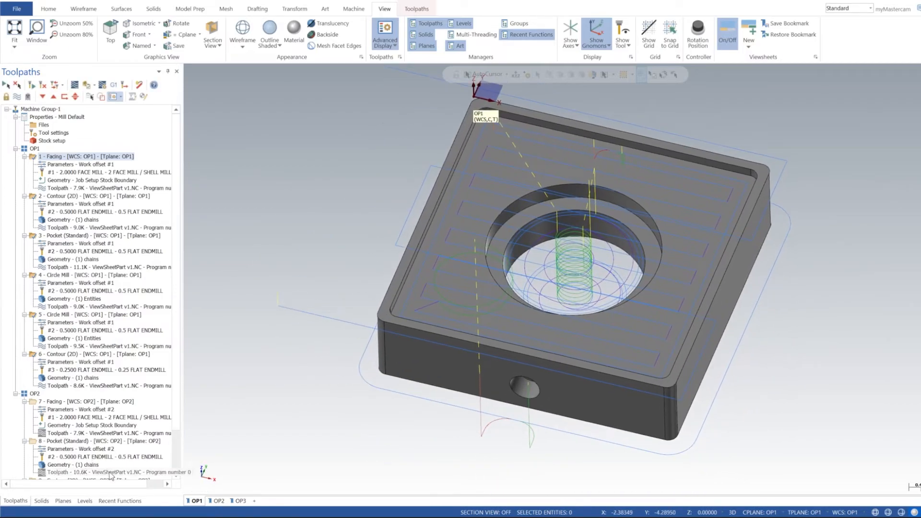
# Switch to the OP2 viewsheet, hide the OP1 group's toolpaths and collapse that group.
pyautogui.rightClick(198, 501)
pyautogui.click(226, 445)
pyautogui.click(218, 501)
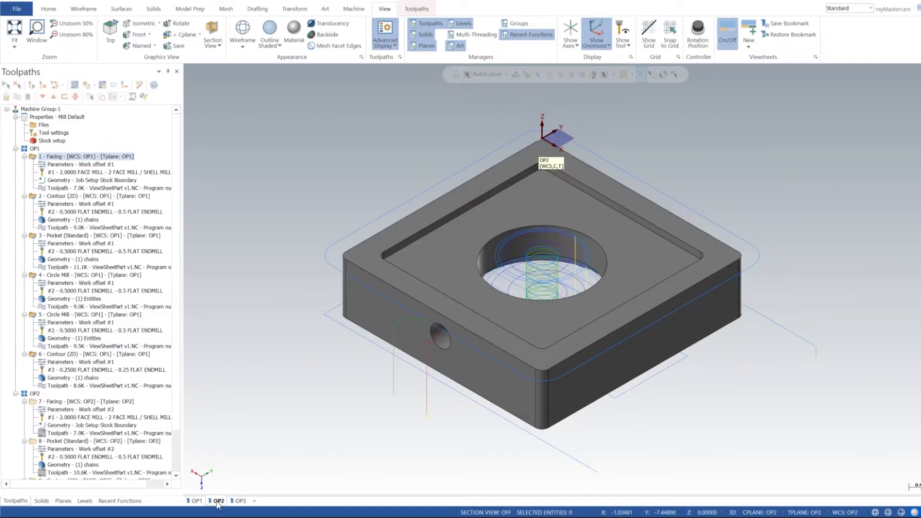
pyautogui.click(35, 149)
pyautogui.click(17, 96)
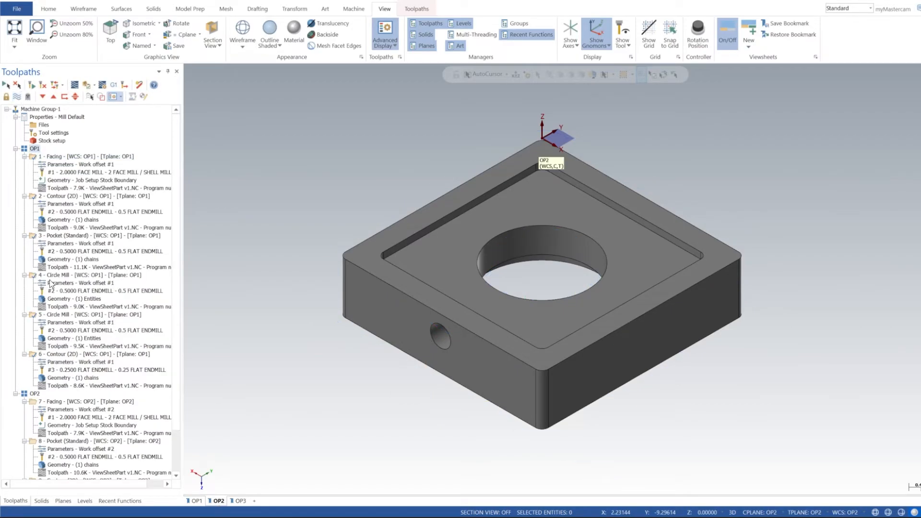
pyautogui.click(16, 149)
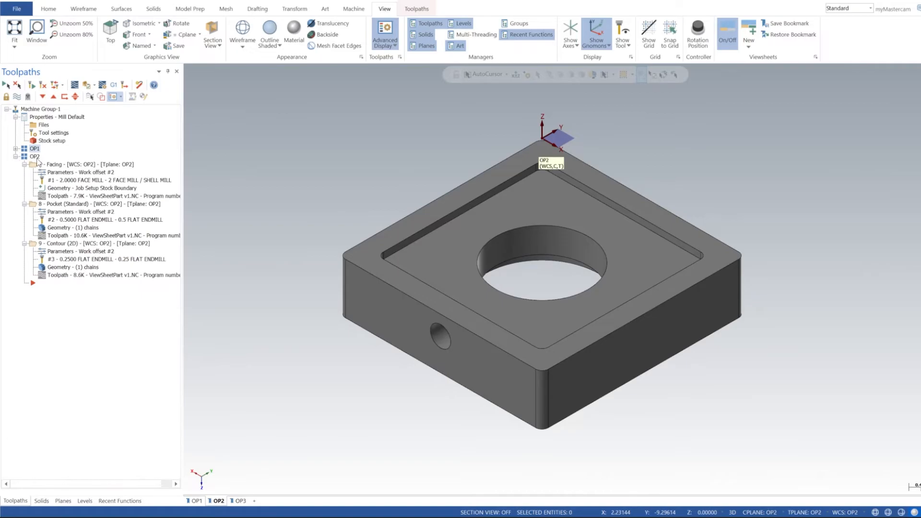
# Display the OP2 group's toolpaths to check them against the OP2 origin, and hide them again.
pyautogui.click(35, 157)
pyautogui.click(16, 96)
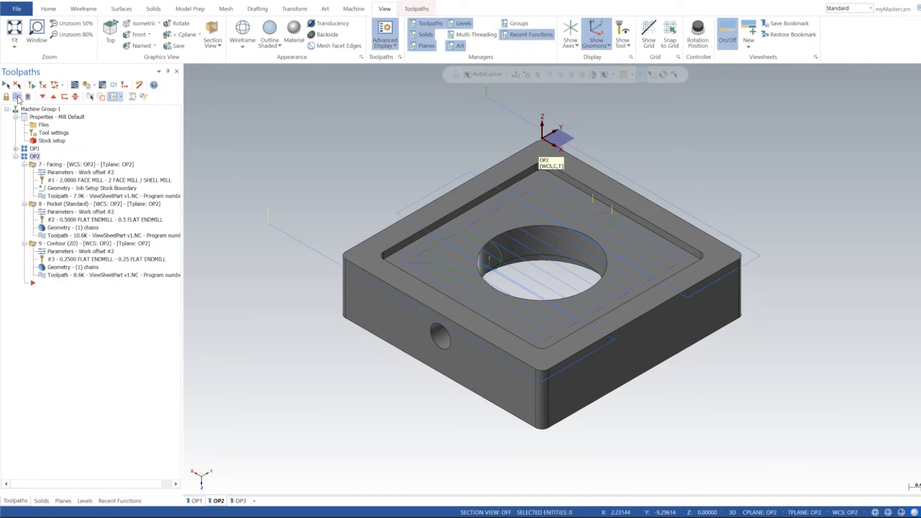
pyautogui.moveTo(484, 270)
pyautogui.mouseDown(button='middle')
pyautogui.moveTo(465, 291)
pyautogui.moveTo(560, 223)
pyautogui.moveTo(556, 258)
pyautogui.moveTo(533, 281)
pyautogui.moveTo(543, 290)
pyautogui.moveTo(541, 319)
pyautogui.moveTo(535, 269)
pyautogui.mouseUp(button='middle')
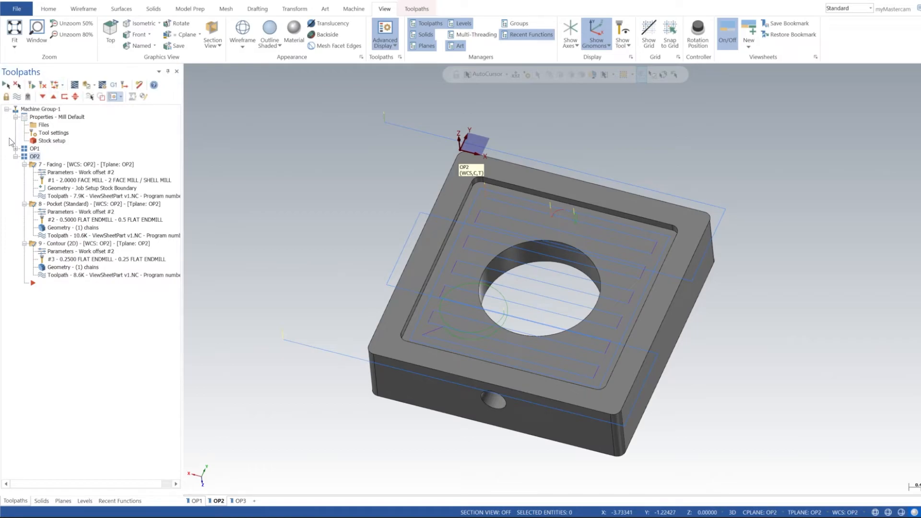
pyautogui.click(17, 97)
pyautogui.moveTo(507, 279); pyautogui.dragTo(503, 221, button='middle')
# Switch to the OP3 viewsheet and add a new mill toolpath group named OP3 to the machine group.
pyautogui.click(240, 501)
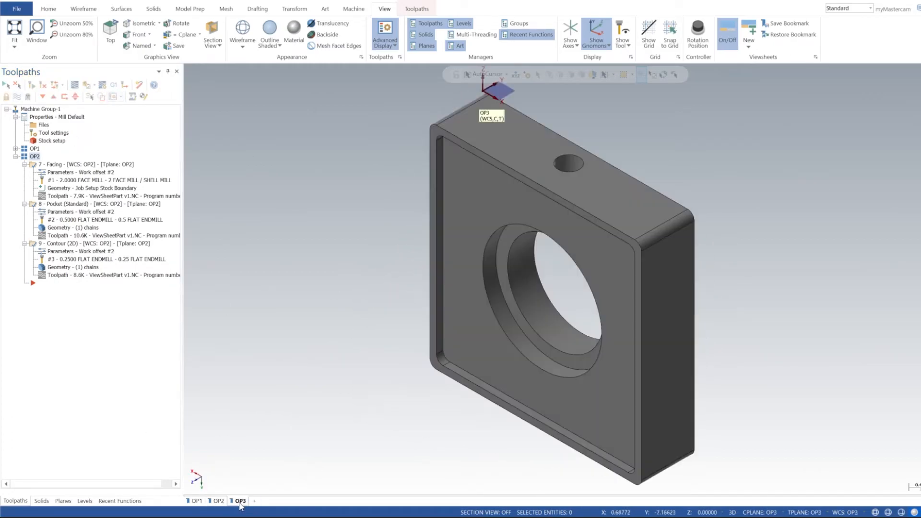
pyautogui.moveTo(518, 317)
pyautogui.mouseDown(button='middle')
pyautogui.moveTo(500, 298)
pyautogui.moveTo(497, 377)
pyautogui.moveTo(510, 304)
pyautogui.mouseUp(button='middle')
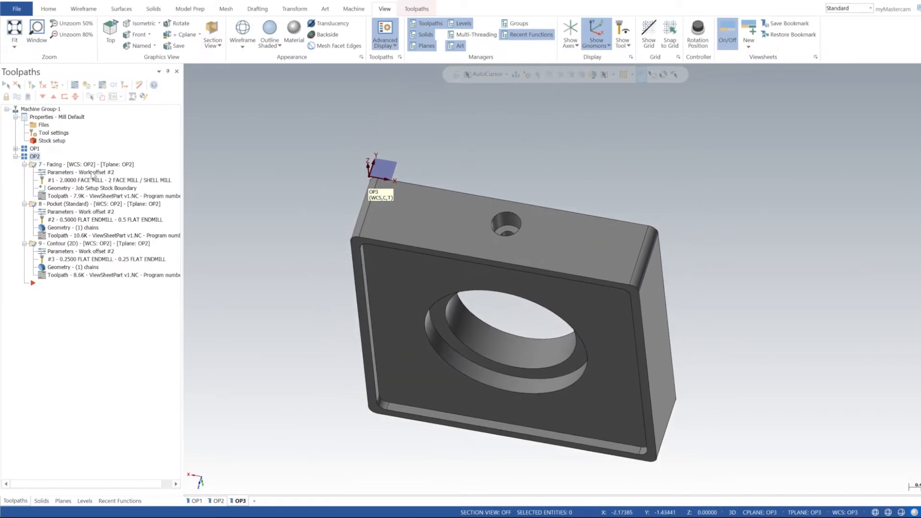
pyautogui.click(15, 157)
pyautogui.rightClick(41, 108)
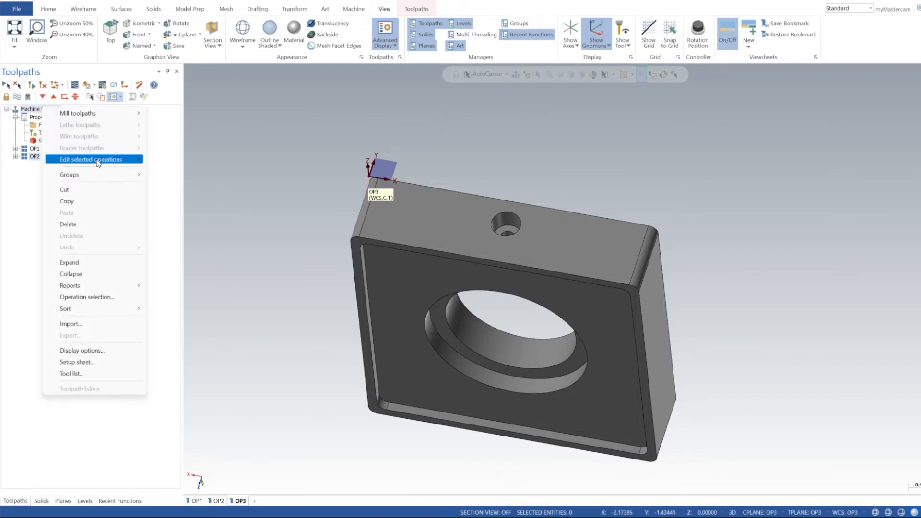
pyautogui.moveTo(96, 174)
pyautogui.click(194, 187)
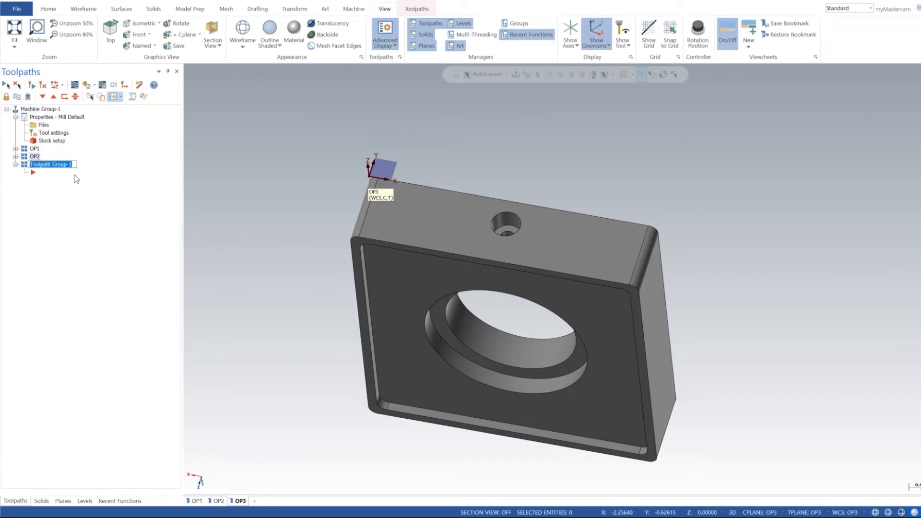
pyautogui.write('OP3')
pyautogui.press('Return')
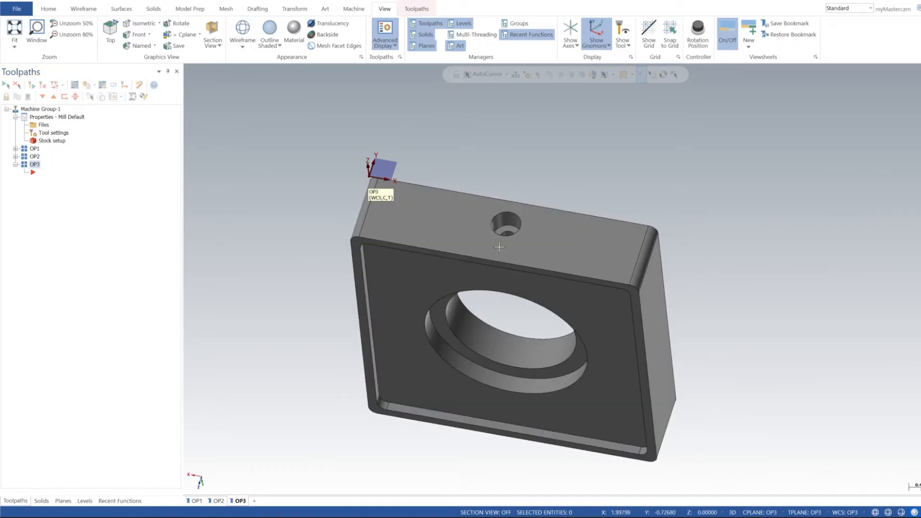
# Start a Drill toolpath in the OP3 group and define the hole in the block's side face as its geometry.
pyautogui.keyDown('shift'); pyautogui.moveTo(646, 197); pyautogui.dragTo(592, 207, button='middle'); pyautogui.keyUp('shift')
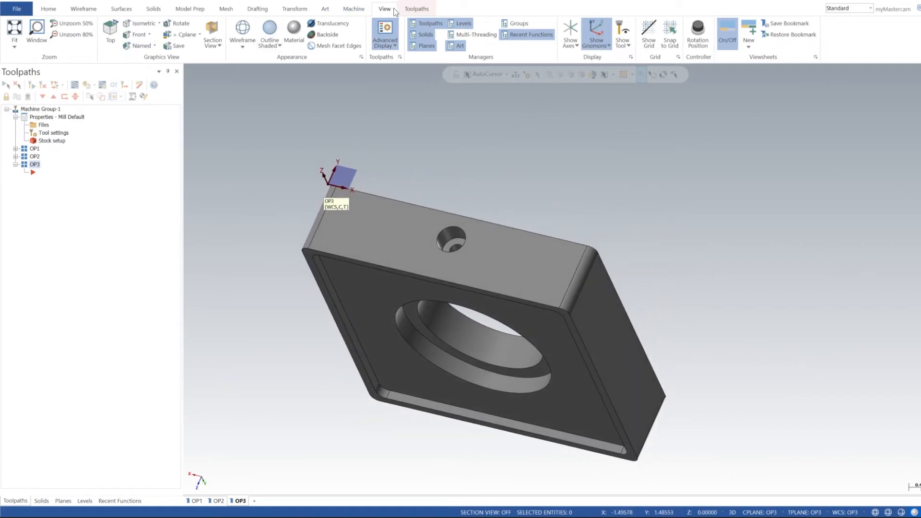
pyautogui.click(415, 9)
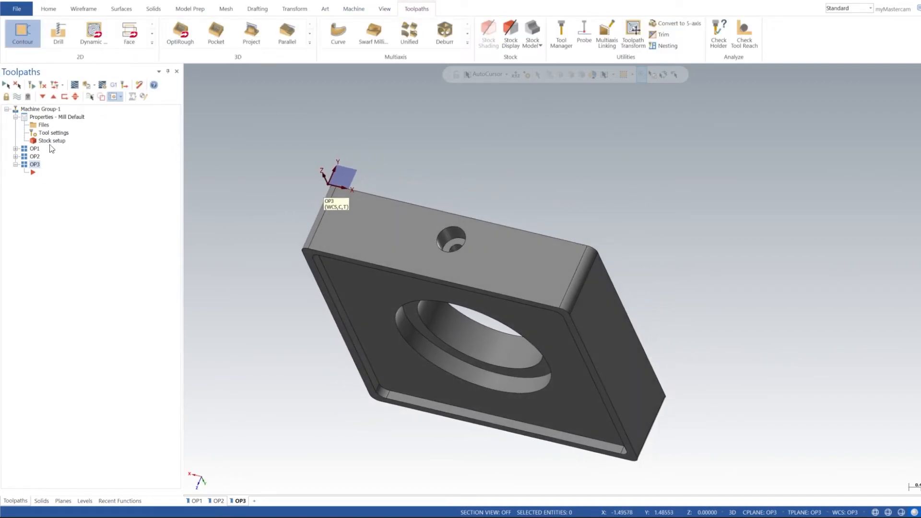
pyautogui.click(58, 33)
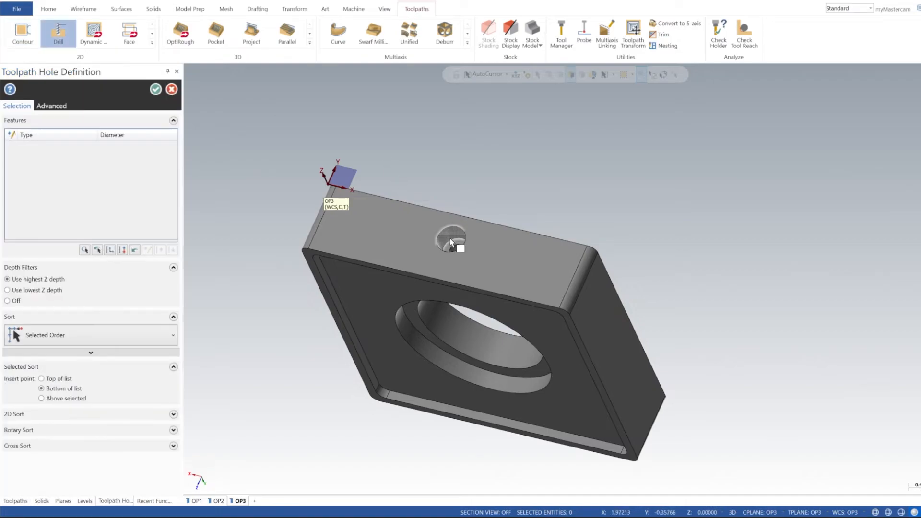
pyautogui.click(453, 229)
pyautogui.click(155, 89)
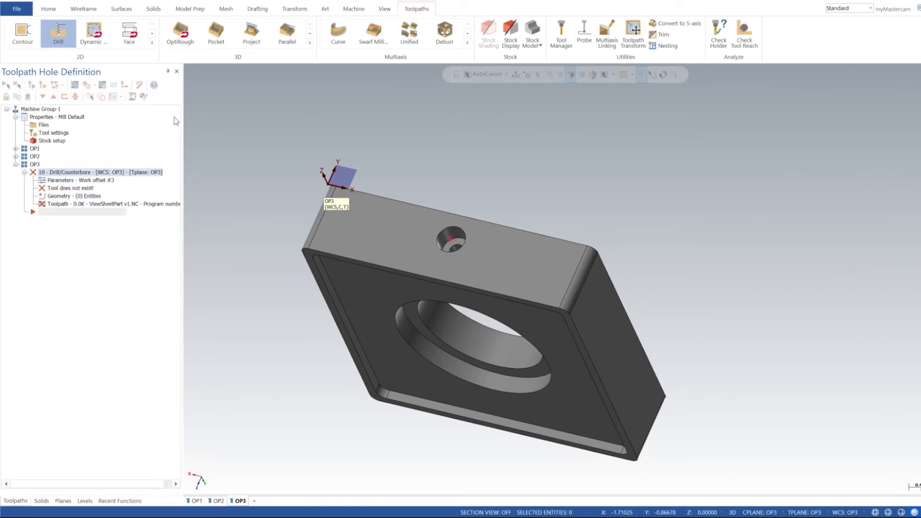
# Choose tool 5, the 0.201 Drill, for the drilling operation.
pyautogui.click(442, 152)
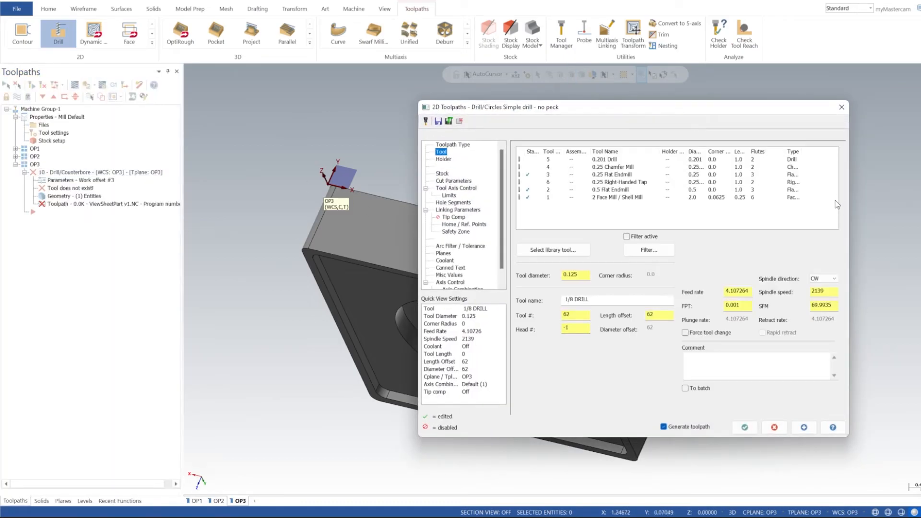
pyautogui.rightClick(545, 171)
pyautogui.press('Escape')
pyautogui.click(546, 168)
pyautogui.click(547, 159)
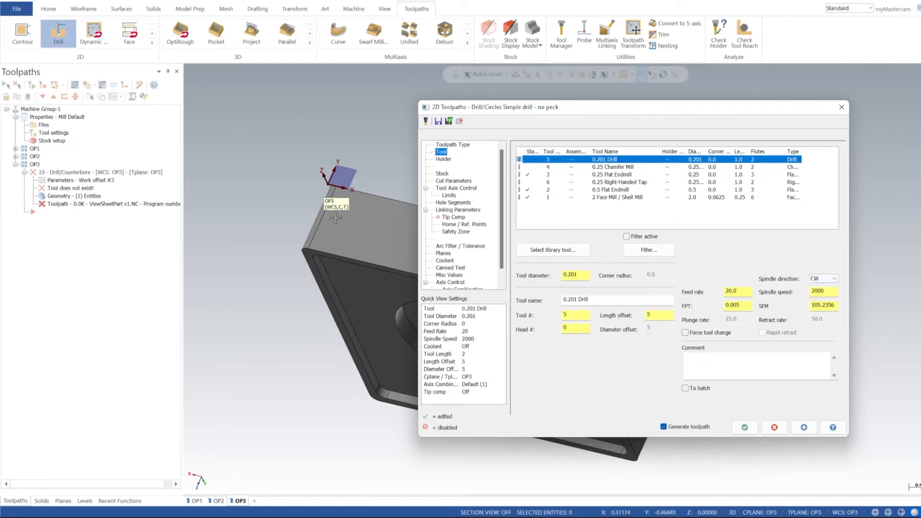
# Choose the Drill/Counterbore cycle in the cut parameters and check the hole segment and tool axis control settings.
pyautogui.click(453, 181)
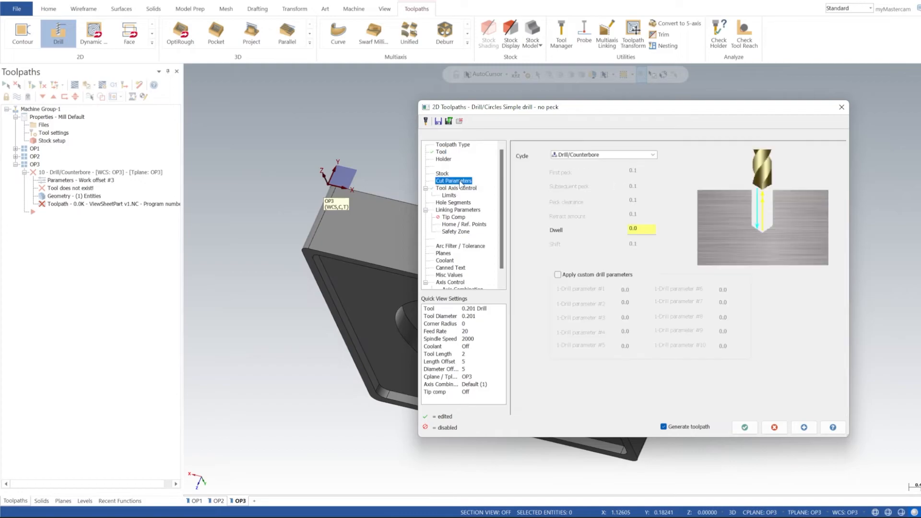
pyautogui.click(582, 159)
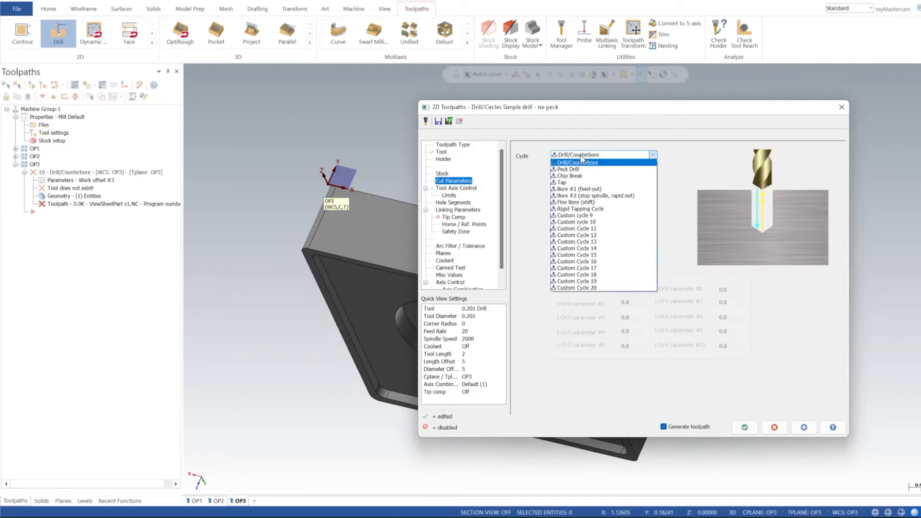
pyautogui.click(581, 163)
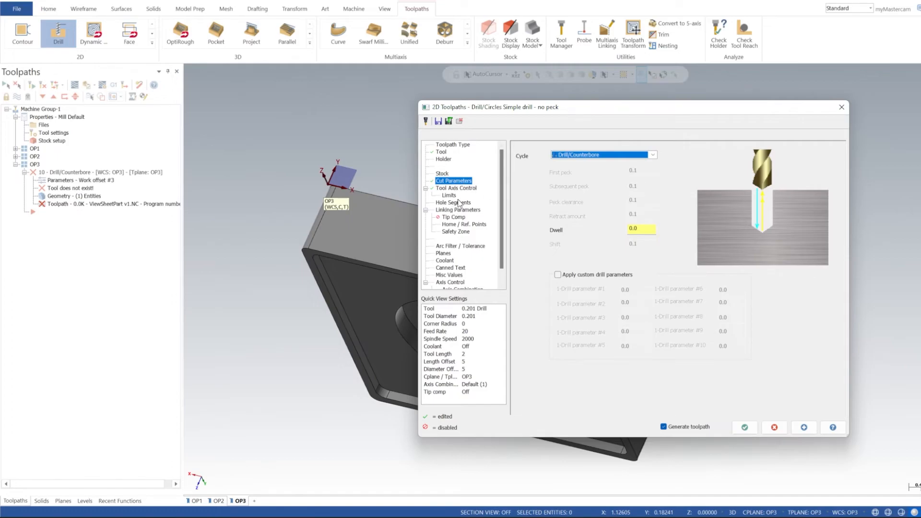
pyautogui.click(459, 203)
pyautogui.click(465, 189)
# In the linking parameters, make depth and top of stock absolute and set the retract height to 0.1.
pyautogui.click(459, 210)
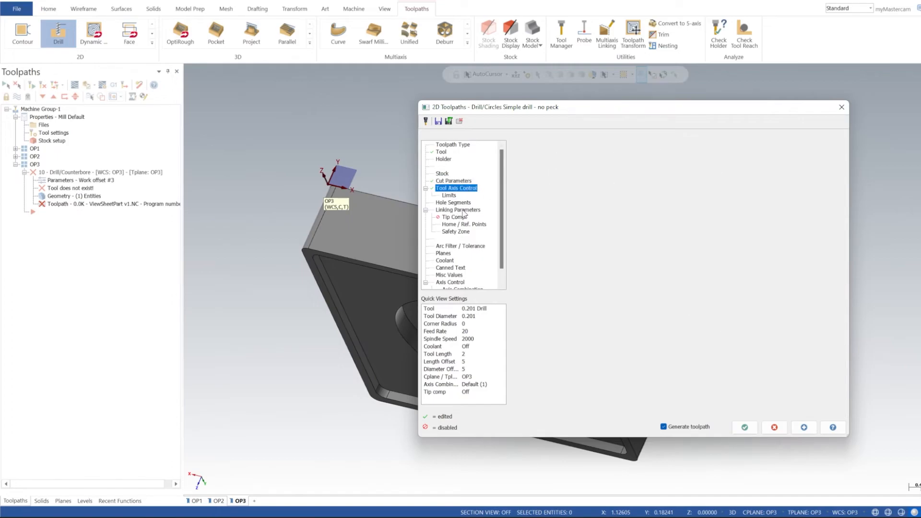
pyautogui.click(732, 341)
pyautogui.click(735, 308)
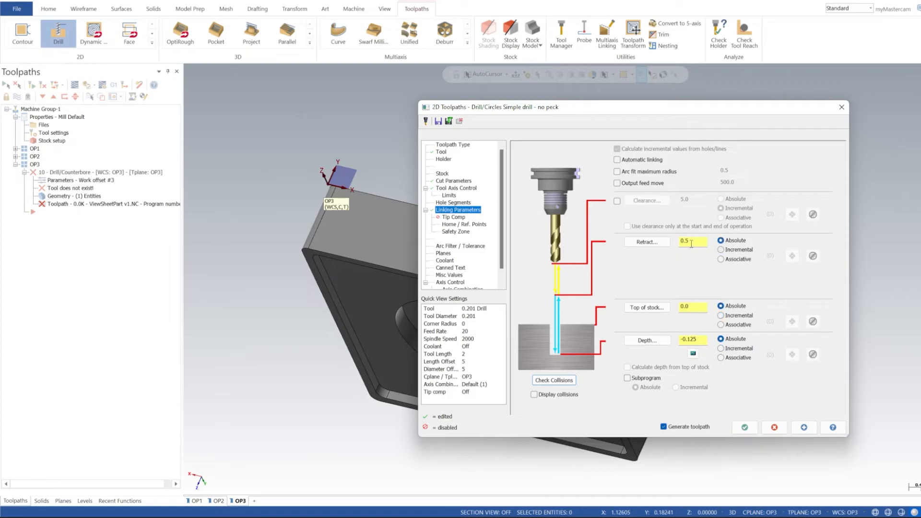
pyautogui.doubleClick(691, 244)
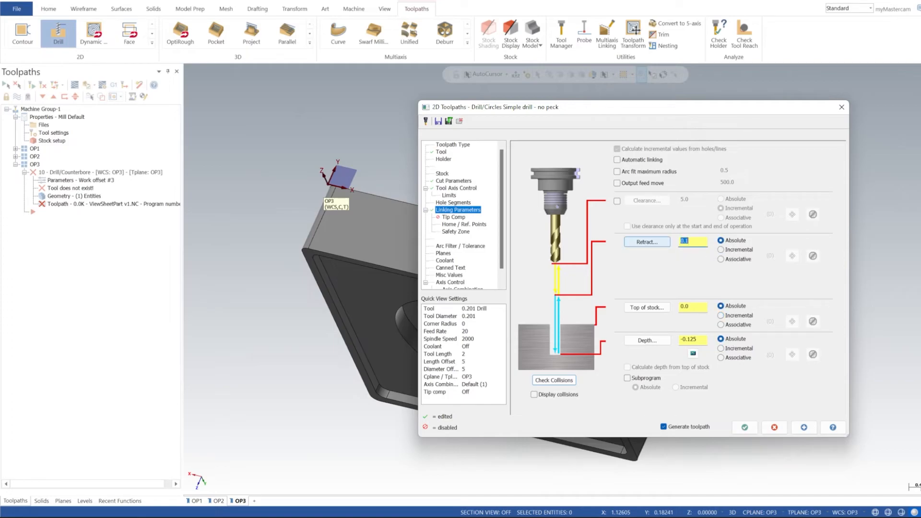
# Pick the drilling depth of -1.100598 from a point on the model's large bore.
pyautogui.click(655, 343)
pyautogui.moveTo(468, 255); pyautogui.dragTo(484, 179, button='middle')
pyautogui.click(474, 368)
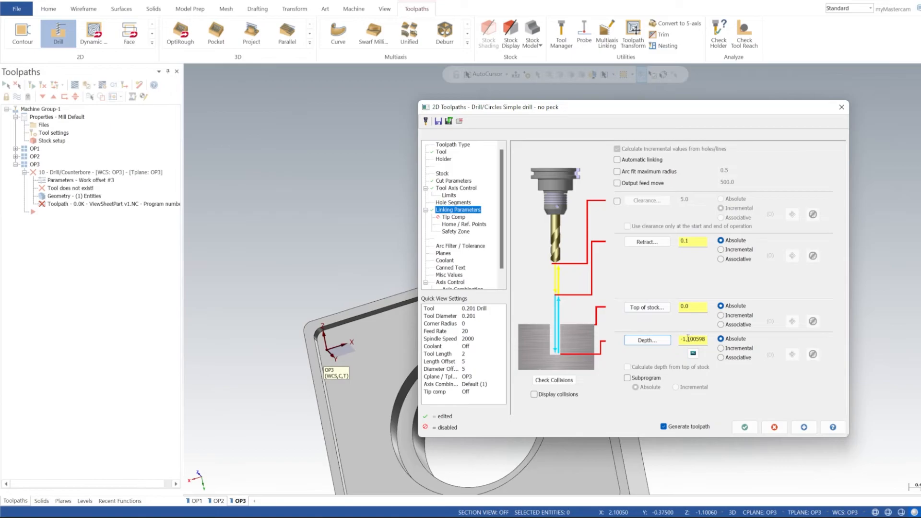
# Enable tip compensation with a 0.1 breakthrough amount and accept the operation to generate the drill toolpath.
pyautogui.click(451, 217)
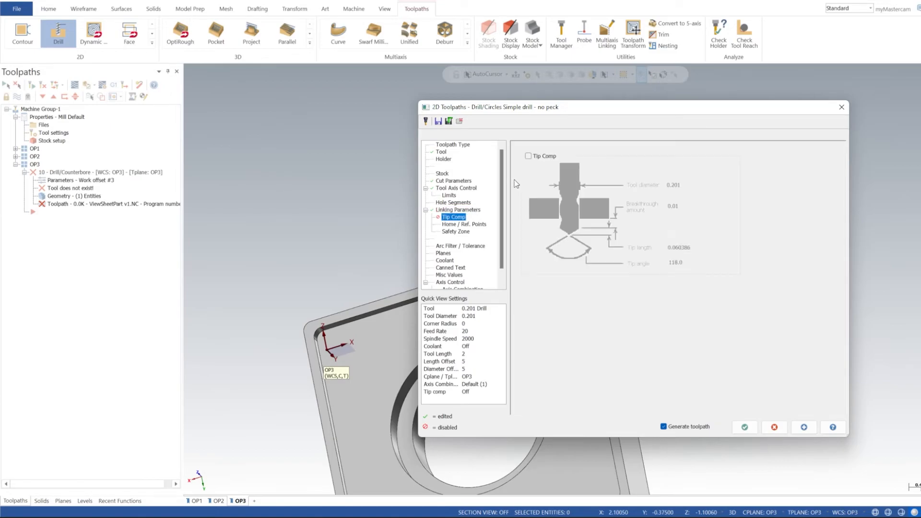
pyautogui.click(528, 156)
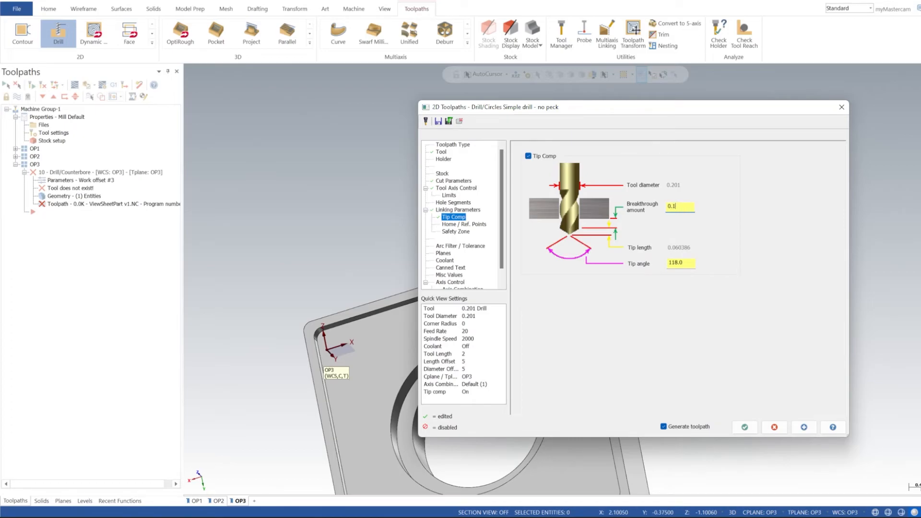
pyautogui.click(744, 426)
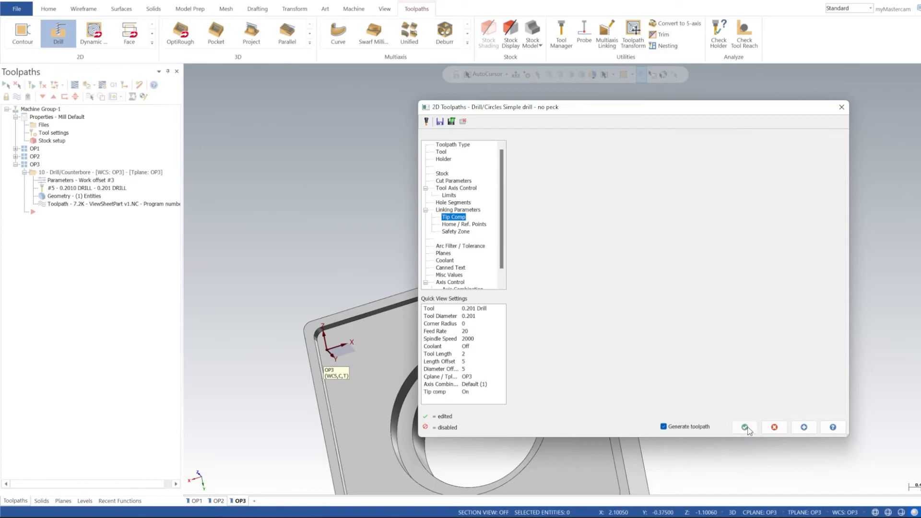
pyautogui.moveTo(612, 186); pyautogui.dragTo(605, 262, button='middle')
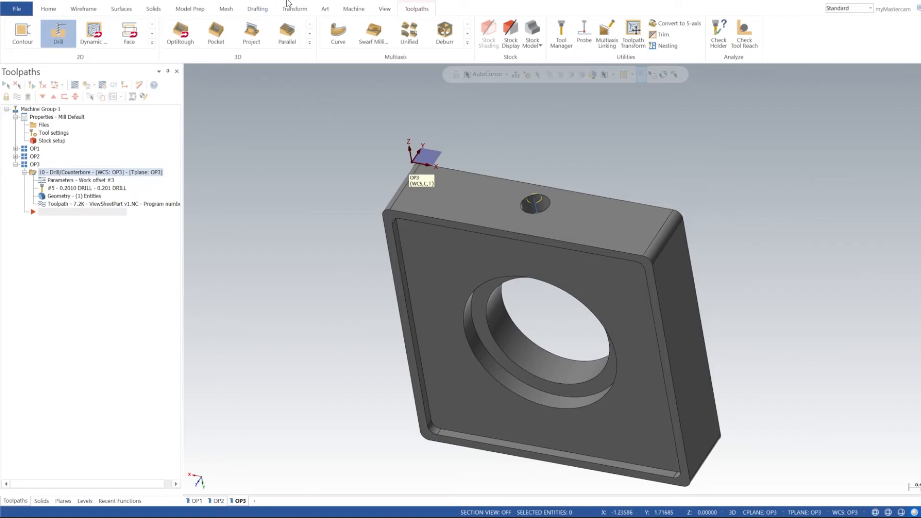
# Start a second Drill toolpath in the OP3 group and define the same side-face hole as its geometry.
pyautogui.click(58, 32)
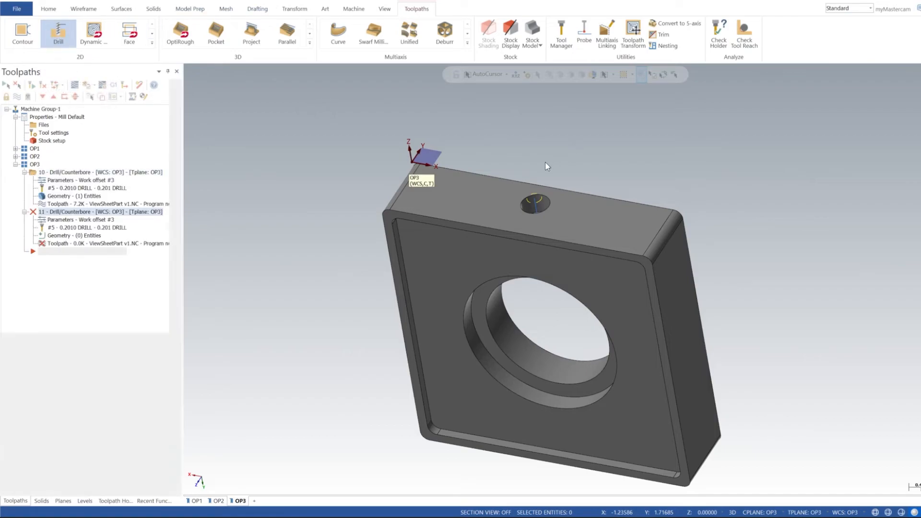
pyautogui.moveTo(537, 167); pyautogui.dragTo(526, 262, button='middle')
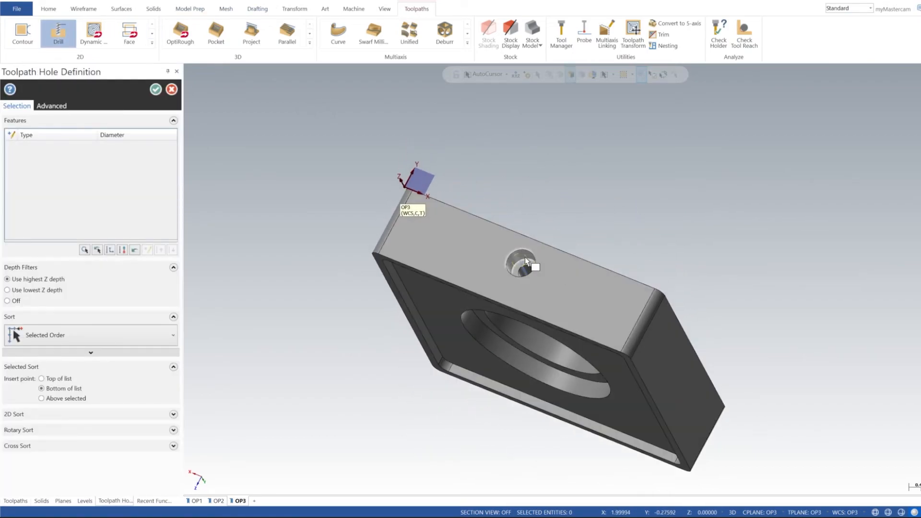
pyautogui.click(526, 262)
pyautogui.click(155, 89)
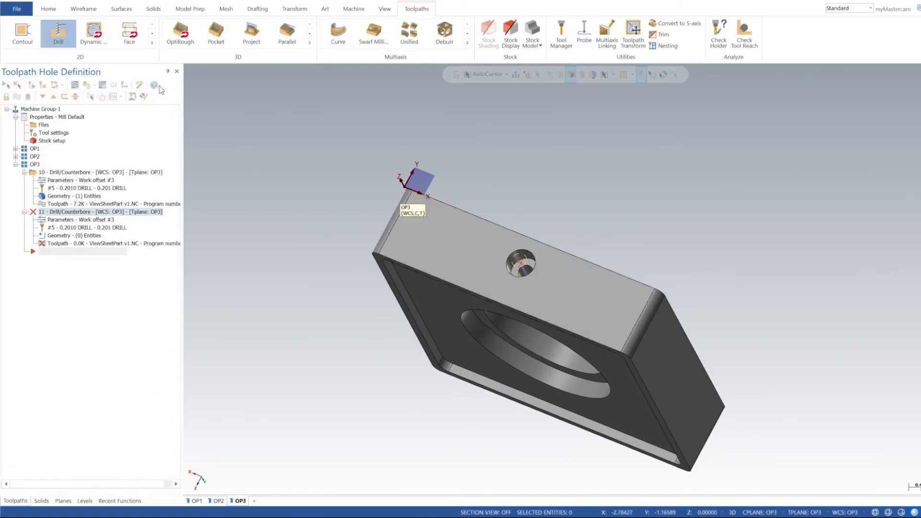
# Choose the 0.25 right-handed tap for the second hole operation and set its cycle to Rigid Tapping Cycle.
pyautogui.click(440, 153)
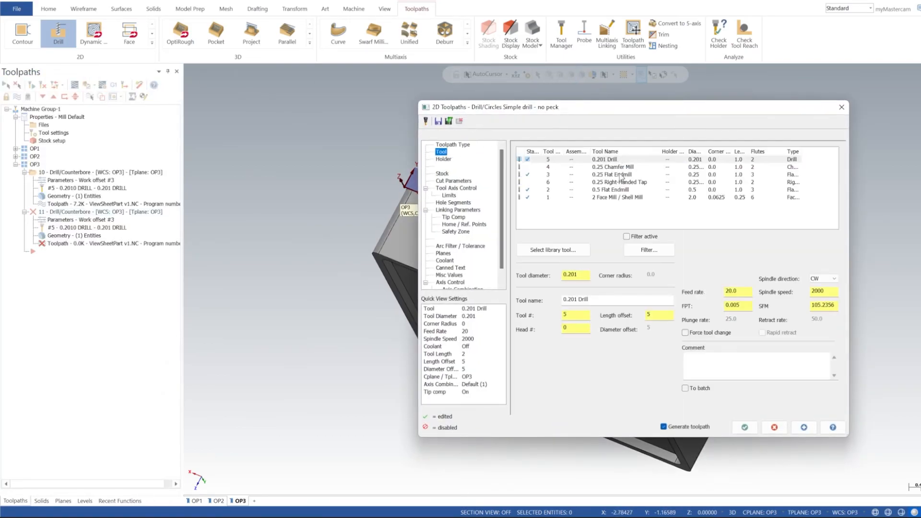
pyautogui.click(602, 183)
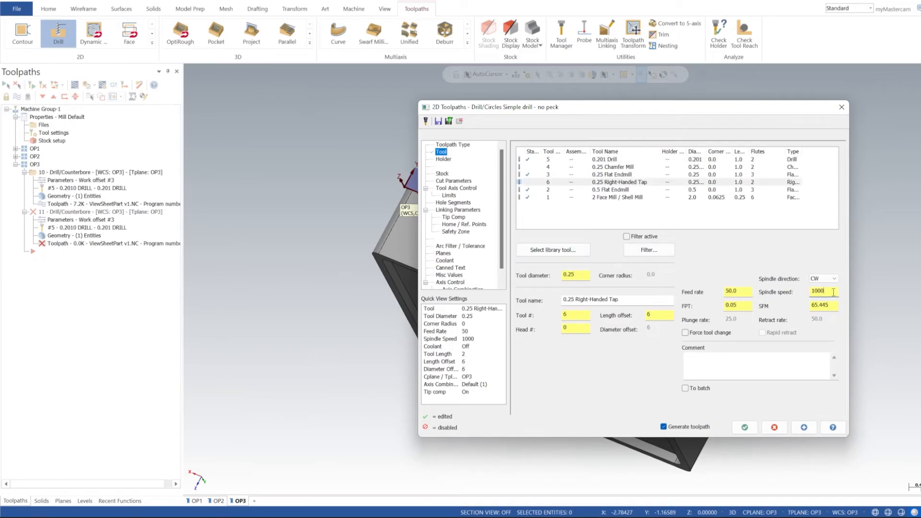
pyautogui.click(465, 182)
pyautogui.click(602, 155)
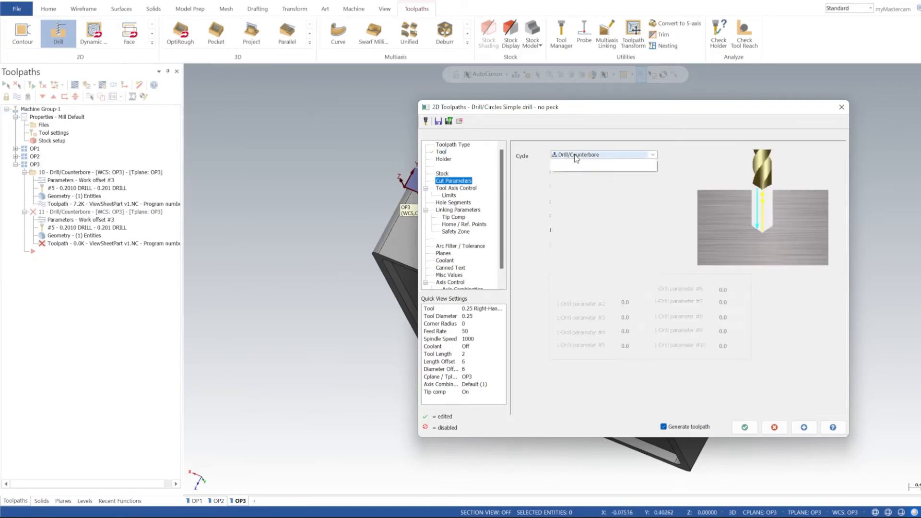
pyautogui.click(575, 208)
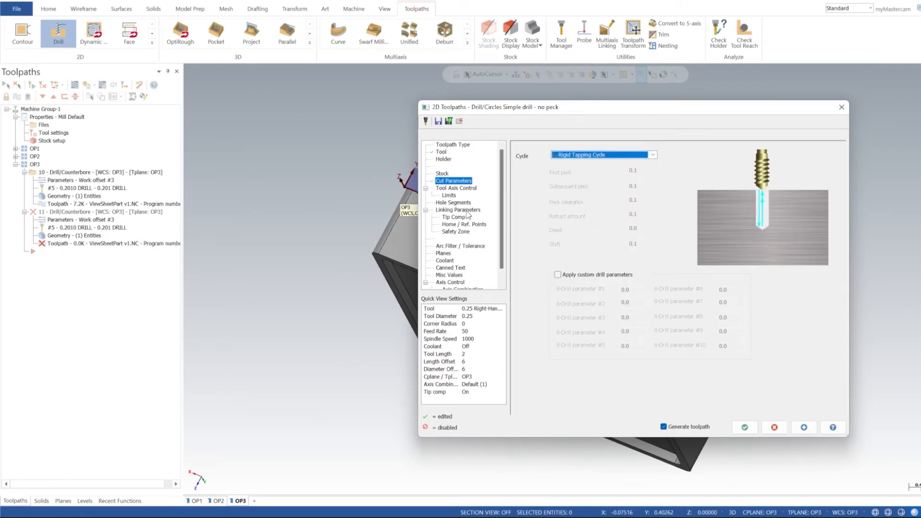
# In the linking parameters, pick the tapping depth of -1.095 from a point on the model's large bore.
pyautogui.click(461, 210)
pyautogui.click(647, 341)
pyautogui.moveTo(527, 299); pyautogui.dragTo(582, 197, button='middle')
pyautogui.click(583, 193)
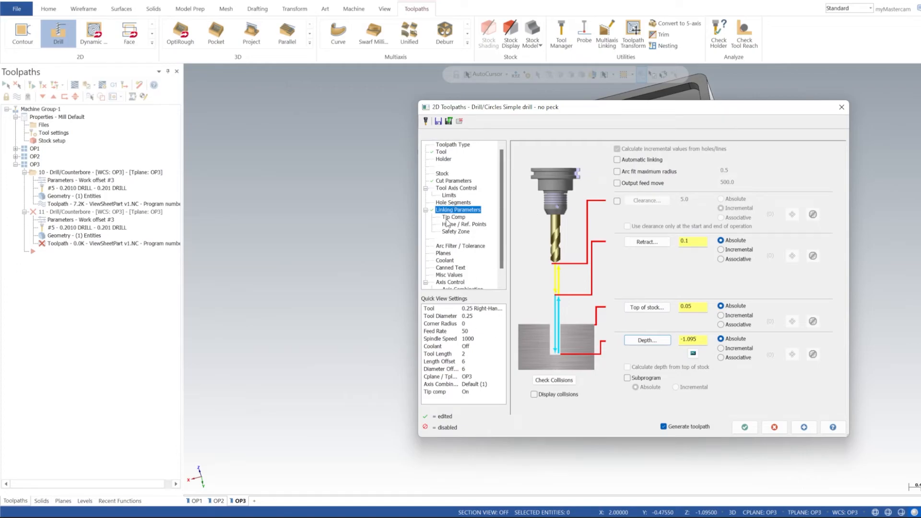
# Set the tip compensation breakthrough amount to 0.125 and accept the tapping operation to generate its toolpath.
pyautogui.click(451, 217)
pyautogui.moveTo(685, 206); pyautogui.dragTo(673, 206)
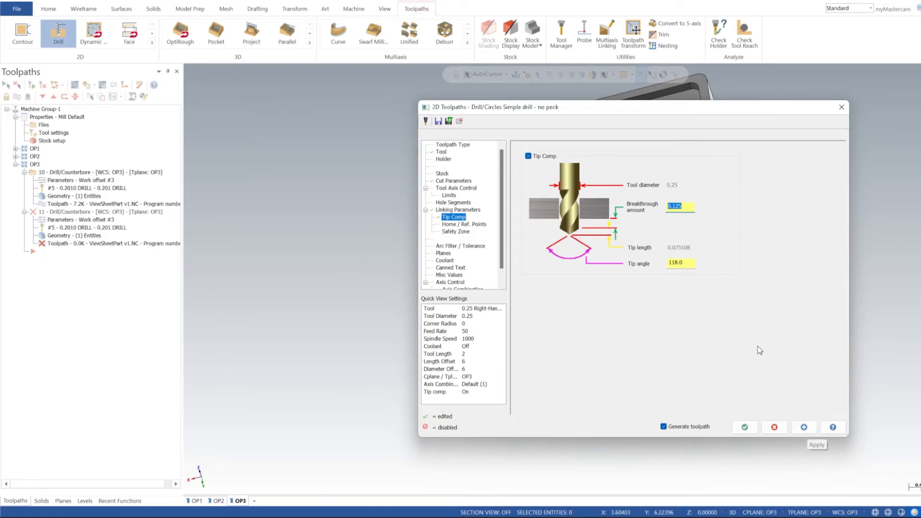
pyautogui.moveTo(687, 109); pyautogui.dragTo(614, 128)
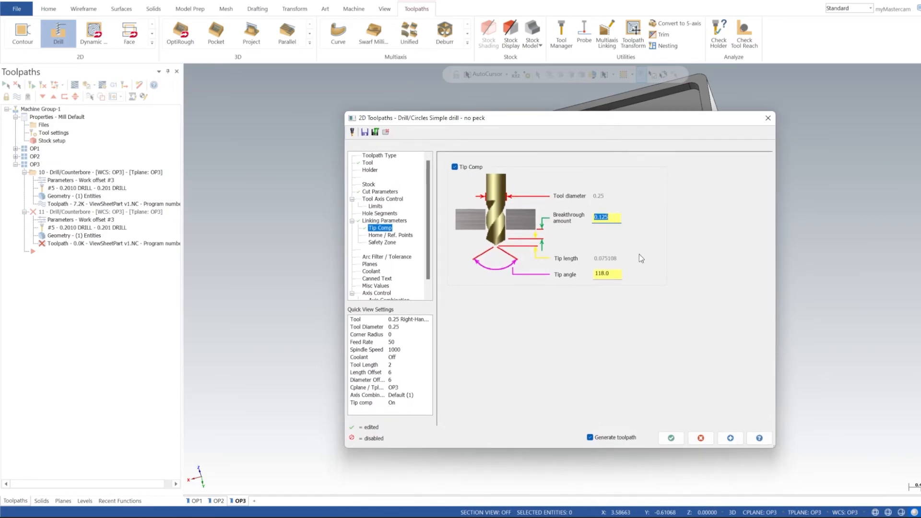
pyautogui.click(730, 438)
pyautogui.click(671, 438)
# Start a Helix Bore toolpath in the OP3 group and define the 0.4 diameter side-face counterbore as its geometry.
pyautogui.moveTo(580, 248); pyautogui.dragTo(596, 220, button='middle')
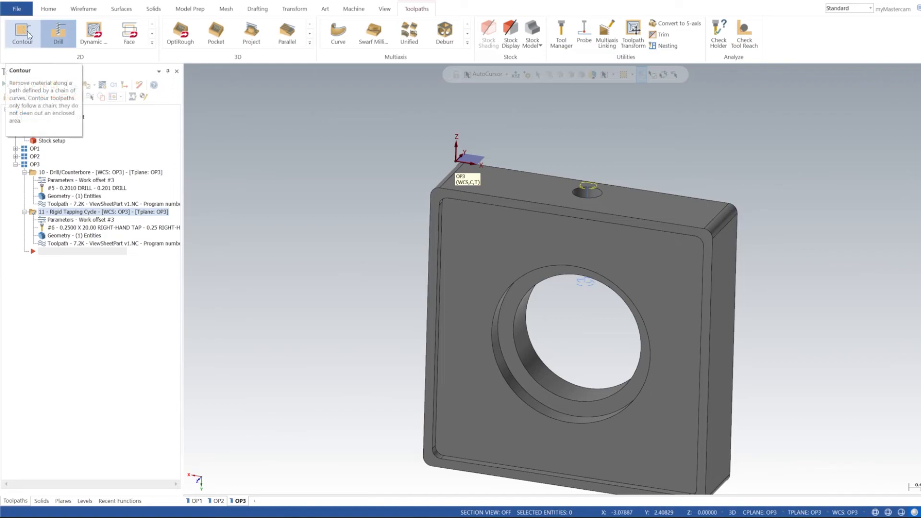
pyautogui.click(152, 42)
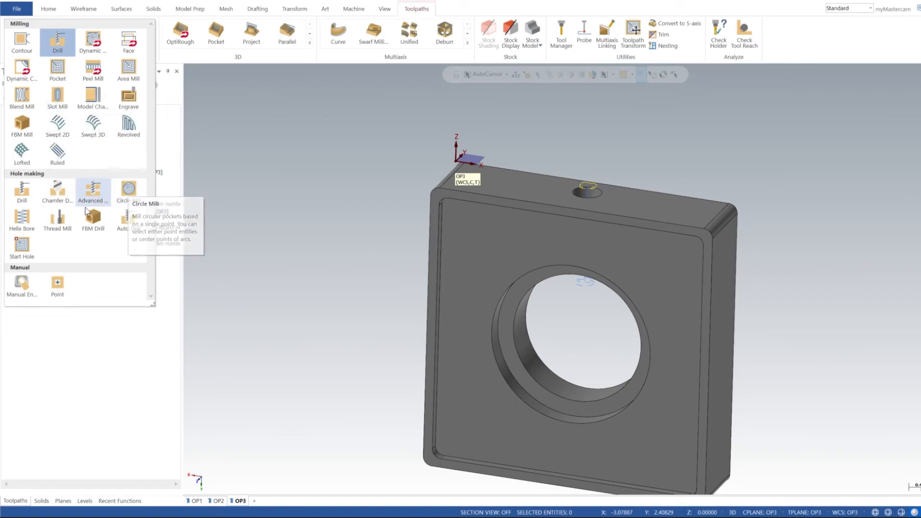
pyautogui.click(21, 219)
pyautogui.moveTo(649, 141); pyautogui.dragTo(619, 187, button='middle')
pyautogui.scroll(6, 574, 248)
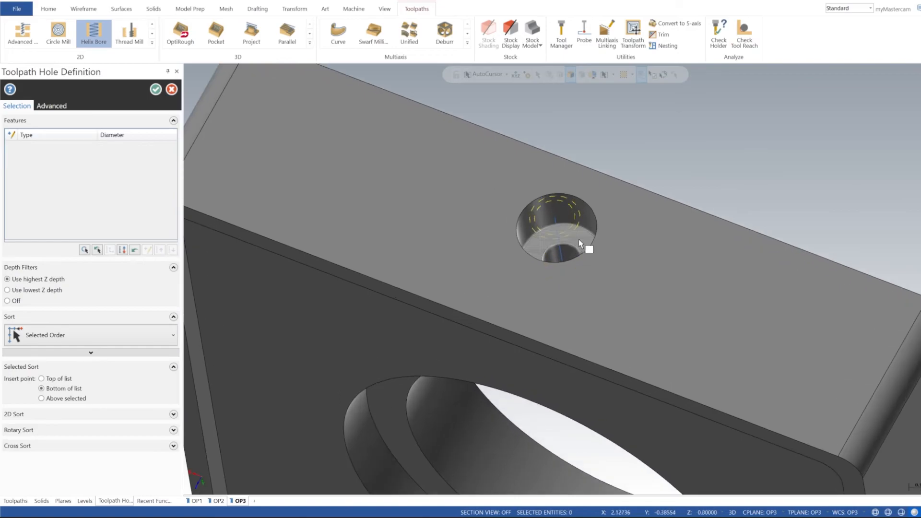
pyautogui.scroll(2, 579, 244)
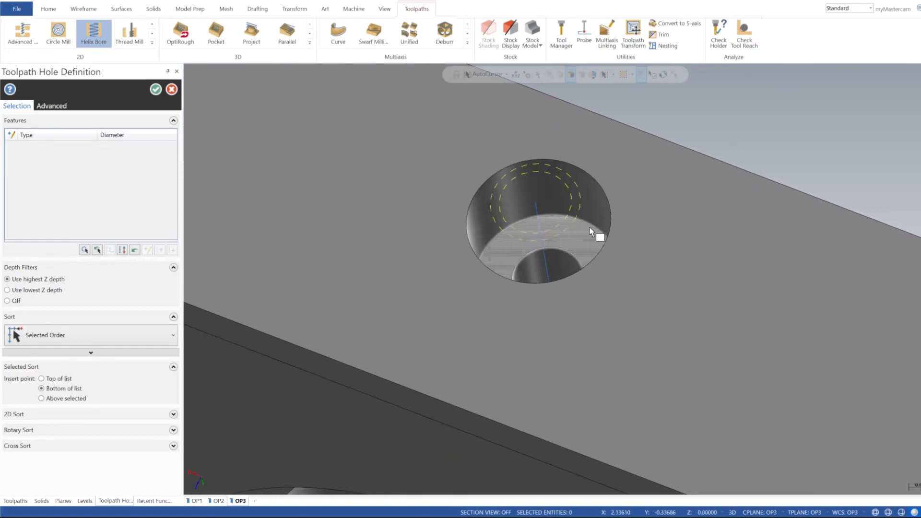
pyautogui.click(593, 231)
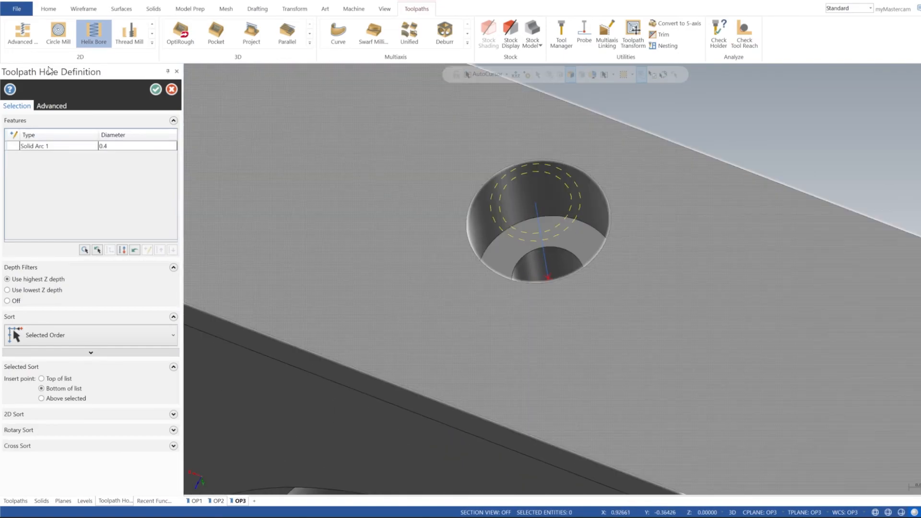
pyautogui.click(156, 90)
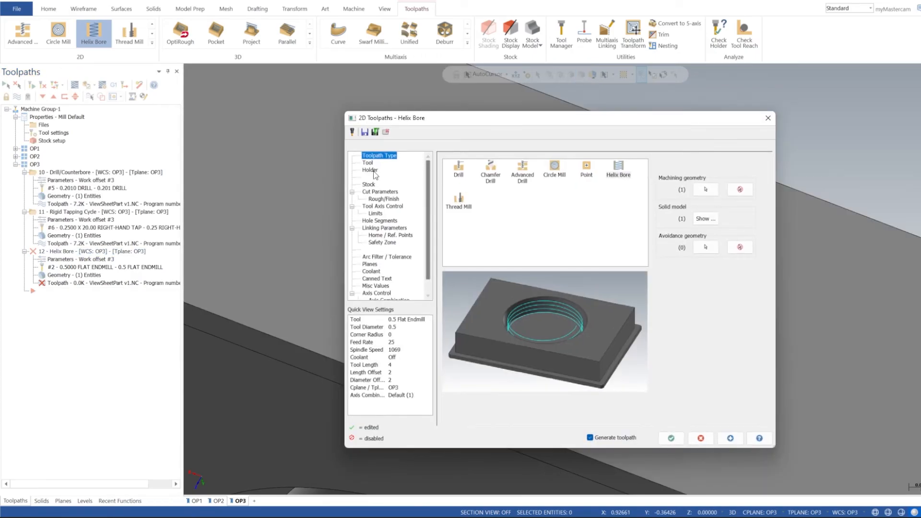
# Choose tool 3, the 0.25 flat endmill, for the helix bore operation.
pyautogui.click(368, 163)
pyautogui.rightClick(545, 230)
pyautogui.click(465, 220)
pyautogui.click(492, 194)
pyautogui.click(491, 187)
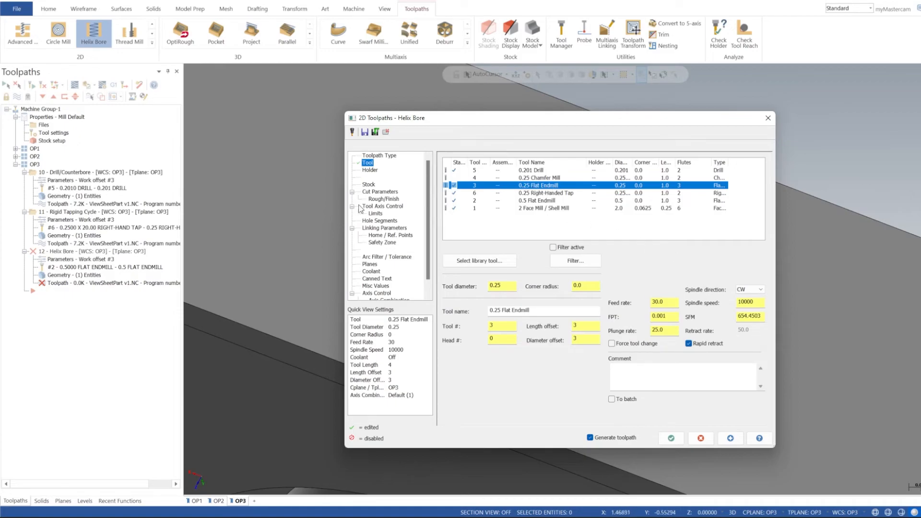
# Set the helix bore's compensation type to Wear and the stock to leave on walls and floors to 0.
pyautogui.click(379, 191)
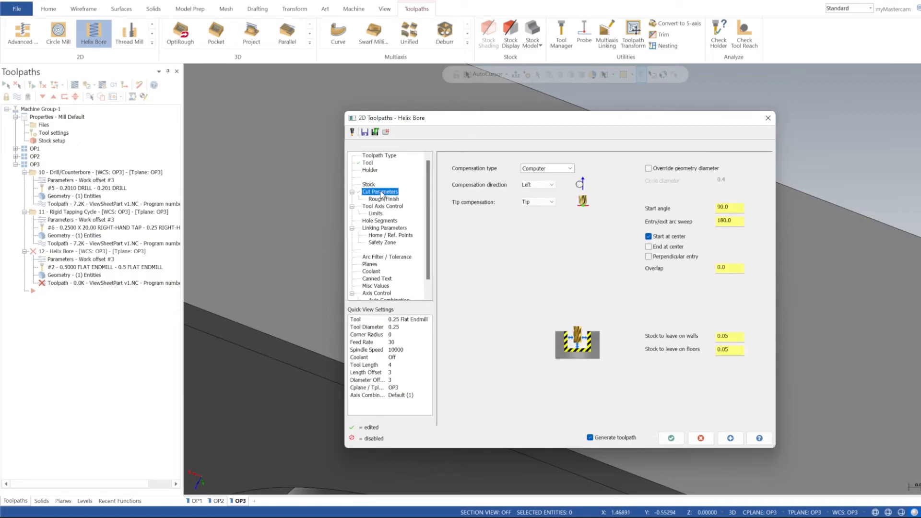
pyautogui.click(544, 168)
pyautogui.click(546, 191)
pyautogui.click(726, 340)
pyautogui.write('0')
pyautogui.press('Tab')
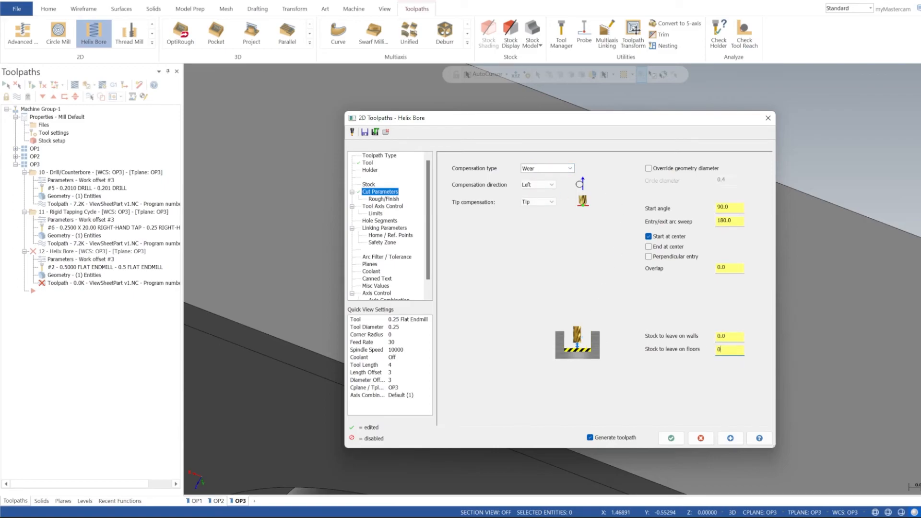
# Set the rough pitch to 0.04 and the feedrate at final depth to 100%.
pyautogui.click(383, 199)
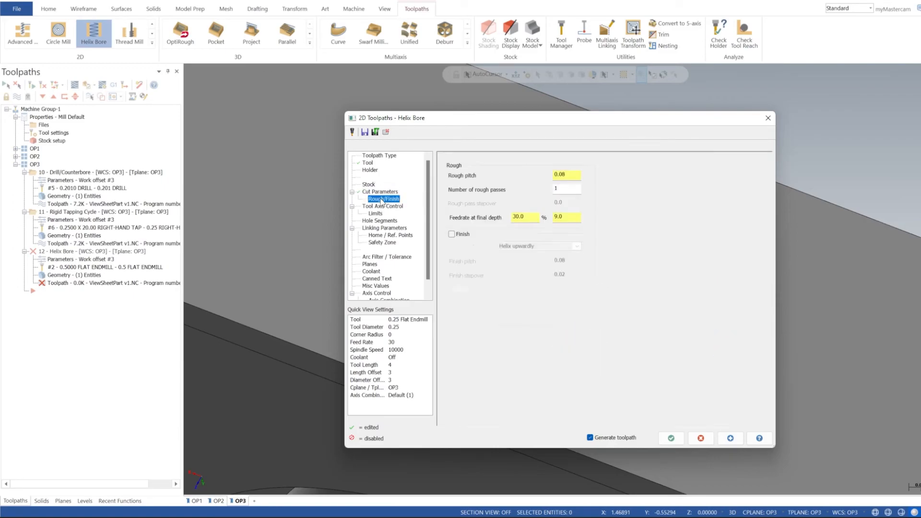
pyautogui.moveTo(564, 176); pyautogui.dragTo(541, 174)
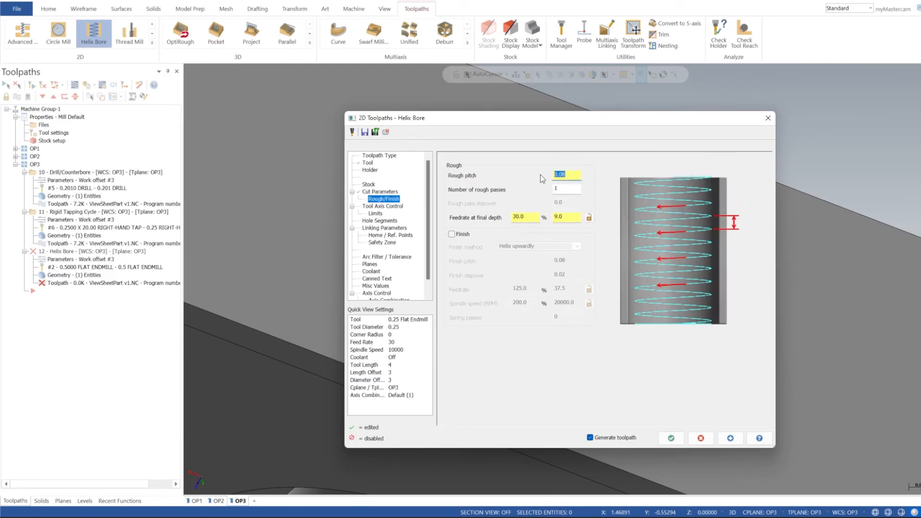
pyautogui.write('.')
pyautogui.moveTo(532, 220); pyautogui.dragTo(473, 216)
pyautogui.write('1000')
pyautogui.press('Return')
pyautogui.write('100')
pyautogui.press('Return')
# Enable the finish pass with the Helix upwardly method and set its feedrate and spindle speed to 100%.
pyautogui.click(452, 235)
pyautogui.click(552, 245)
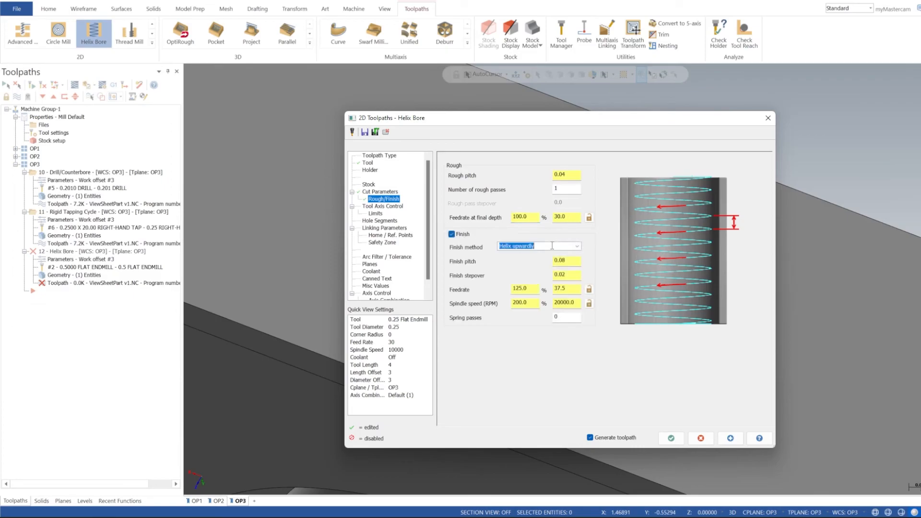
pyautogui.click(523, 288)
pyautogui.write('100')
pyautogui.press('Tab')
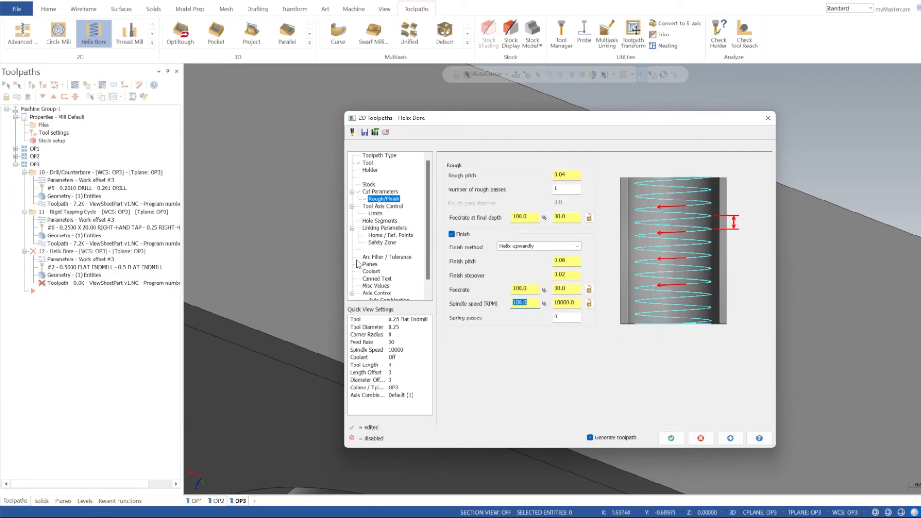
# In the linking parameters, set retract to 0.1 and make the feed plane, top of stock and depth absolute.
pyautogui.click(390, 207)
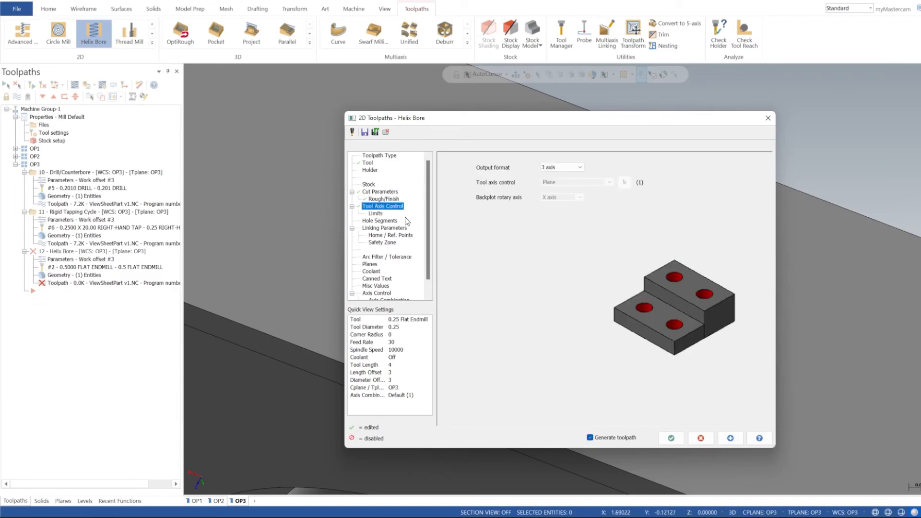
pyautogui.click(397, 229)
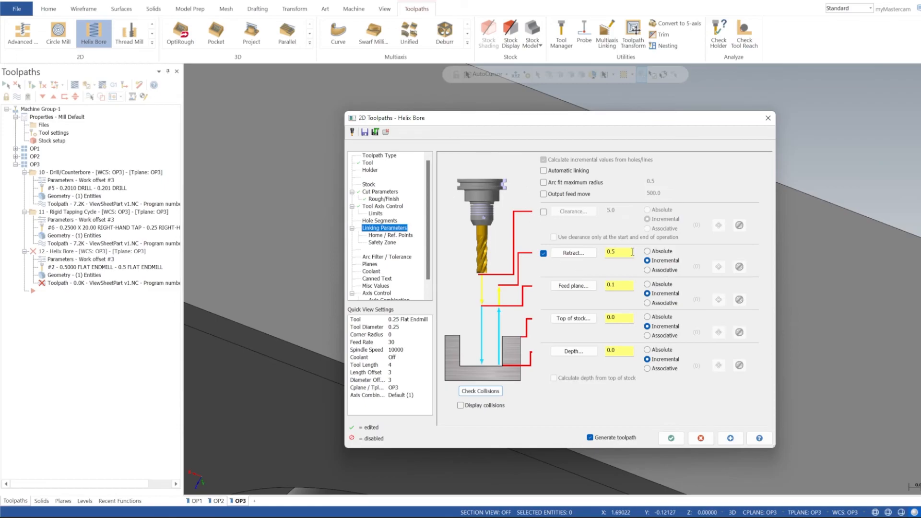
pyautogui.write('0.1')
pyautogui.click(648, 285)
pyautogui.click(647, 317)
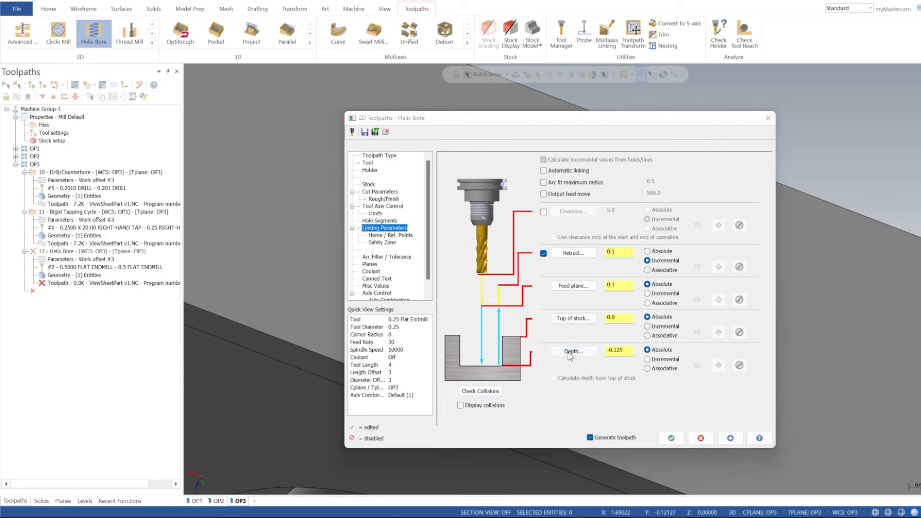
# Pick the bore depth of -0.3 from the counterbore floor and accept the operation to generate the helix bore toolpath.
pyautogui.press('Return')
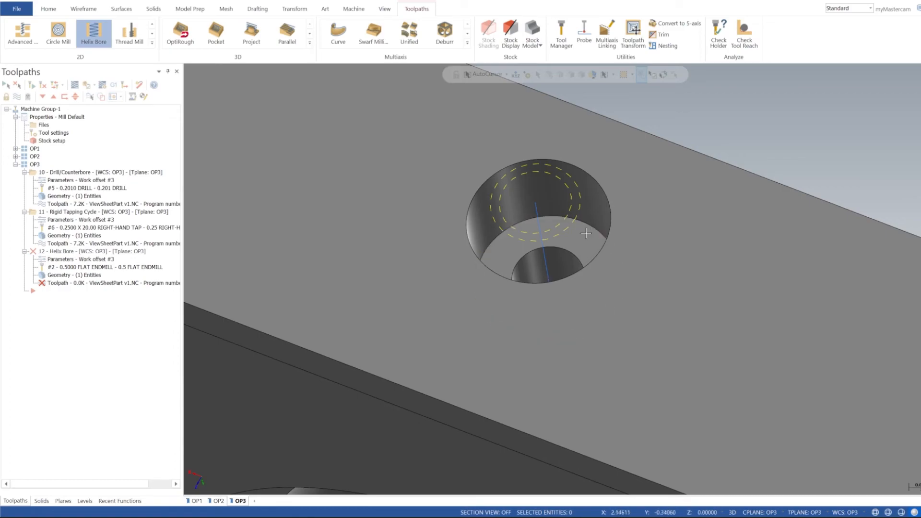
pyautogui.click(580, 264)
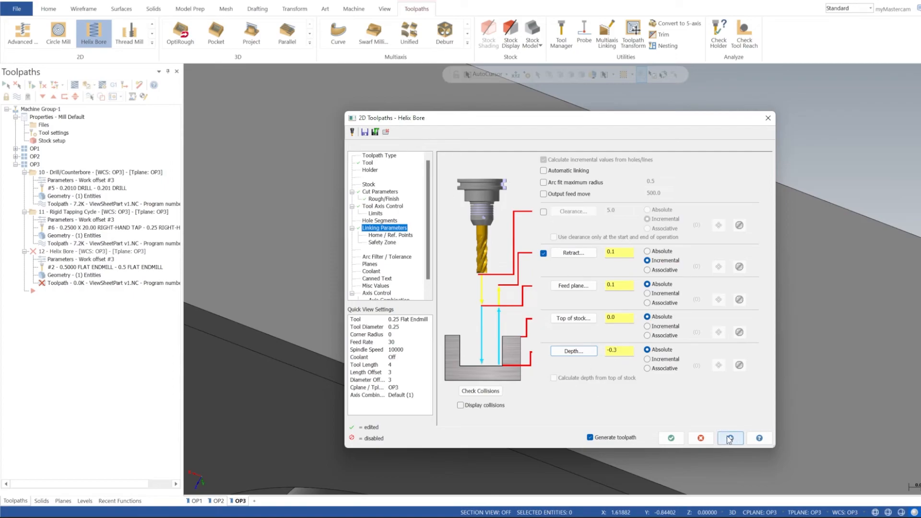
pyautogui.click(671, 438)
pyautogui.moveTo(644, 315)
pyautogui.mouseDown(button='middle')
pyautogui.moveTo(623, 240)
pyautogui.moveTo(614, 298)
pyautogui.moveTo(632, 250)
pyautogui.moveTo(619, 298)
pyautogui.moveTo(624, 261)
pyautogui.moveTo(607, 294)
pyautogui.moveTo(634, 293)
pyautogui.moveTo(595, 307)
pyautogui.moveTo(582, 281)
pyautogui.moveTo(624, 307)
pyautogui.moveTo(643, 339)
pyautogui.moveTo(664, 282)
pyautogui.moveTo(662, 317)
pyautogui.mouseUp(button='middle')
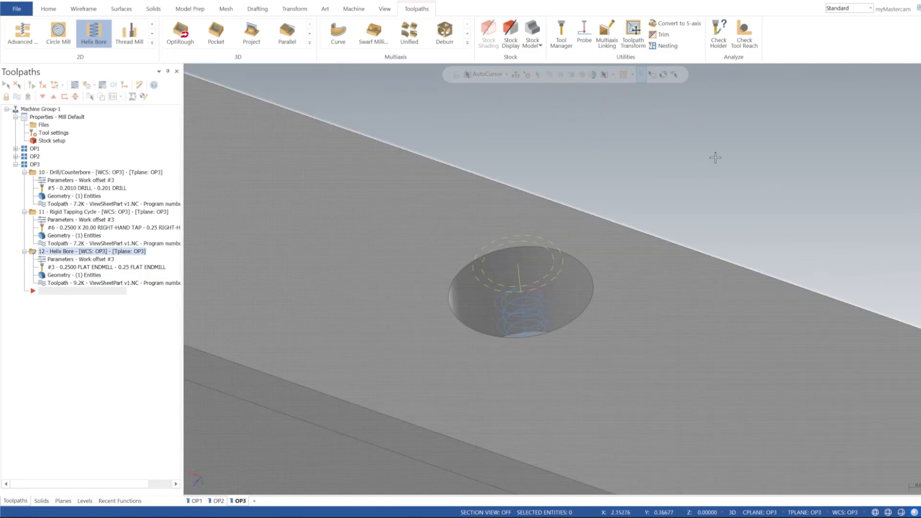
pyautogui.scroll(-4, 712, 168)
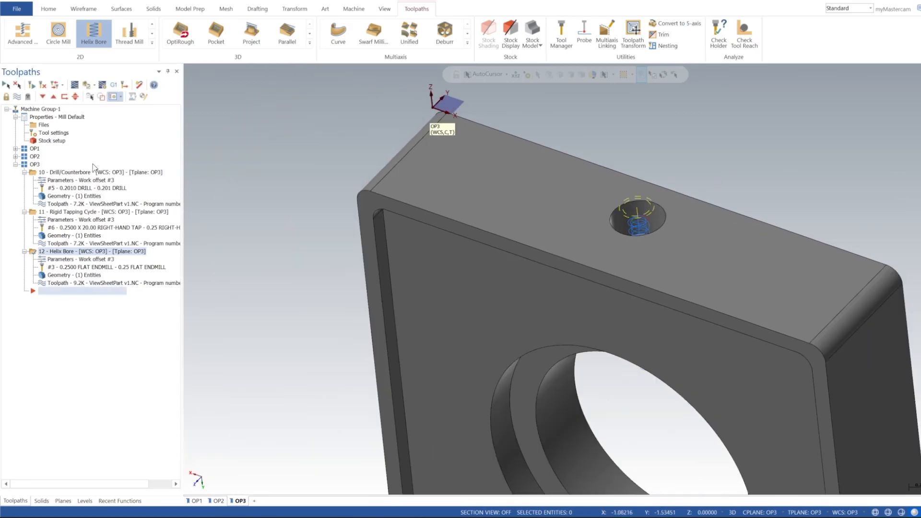
# Collapse the OP3 group and toggle off the toolpath display of all operations in Machine Group-1.
pyautogui.click(16, 164)
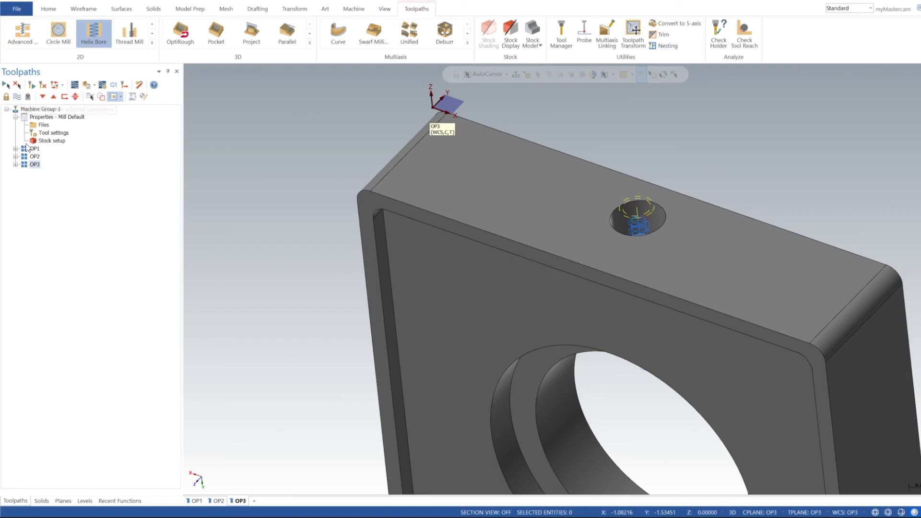
pyautogui.click(35, 111)
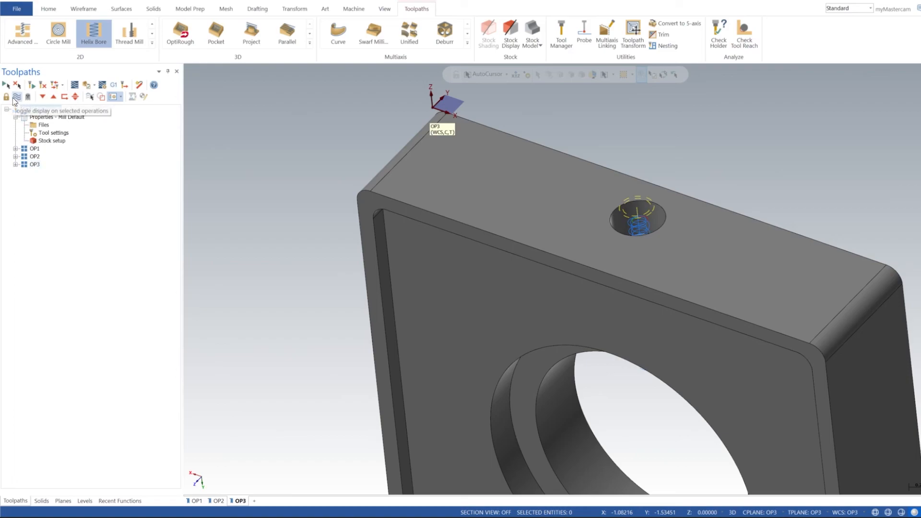
pyautogui.click(17, 98)
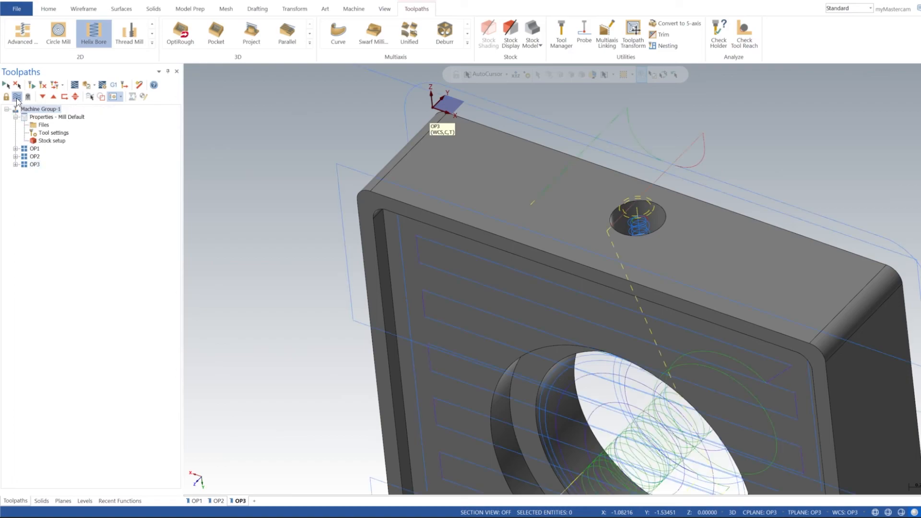
pyautogui.click(17, 98)
pyautogui.scroll(-5, 315, 217)
pyautogui.rightClick(560, 167)
# Review the part's orientation and origin in the OP1, OP2 and OP3 viewsheets, using an isometric view for OP1.
pyautogui.click(196, 501)
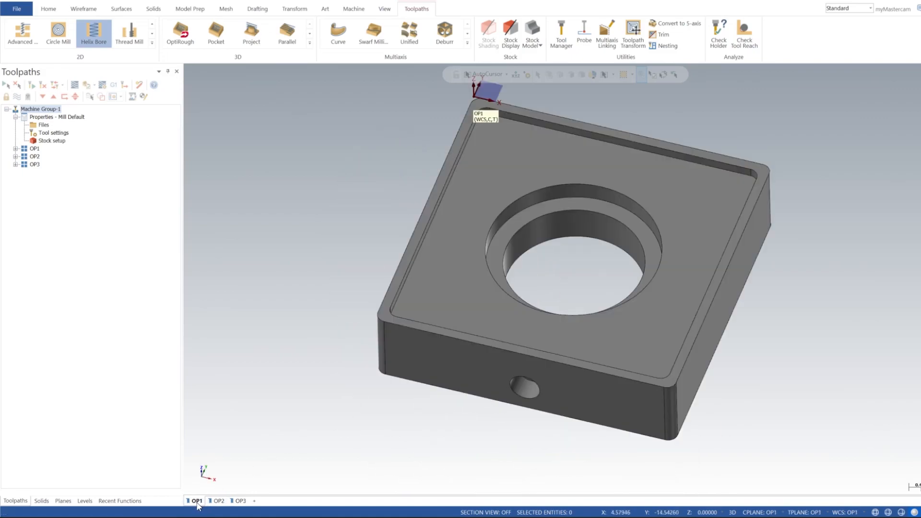
pyautogui.rightClick(325, 185)
pyautogui.click(384, 272)
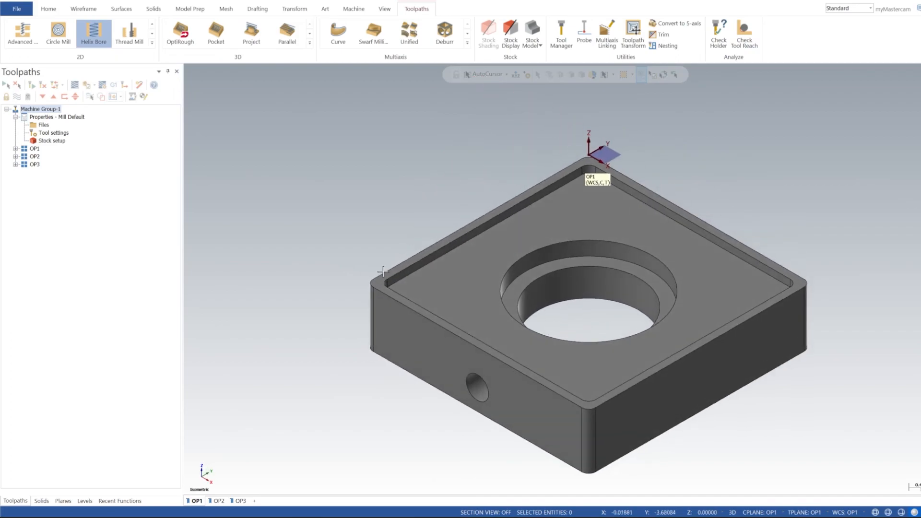
pyautogui.click(218, 502)
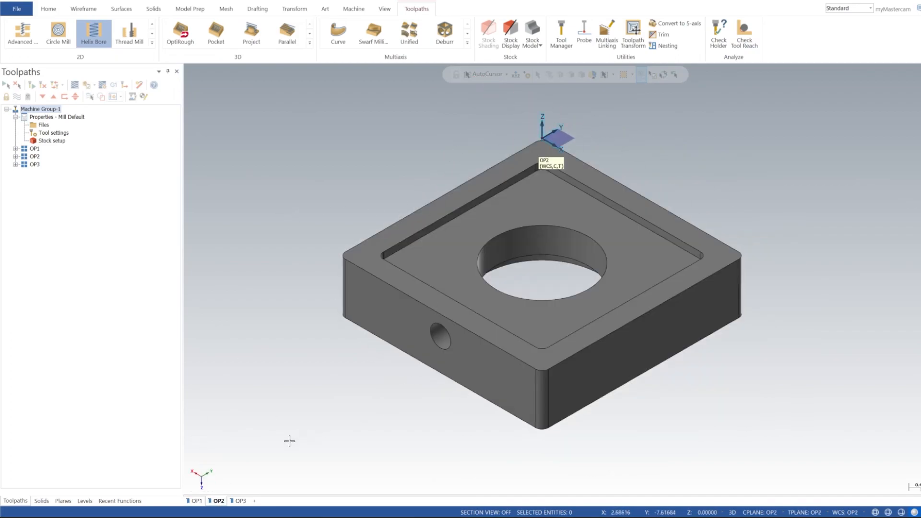
pyautogui.click(241, 501)
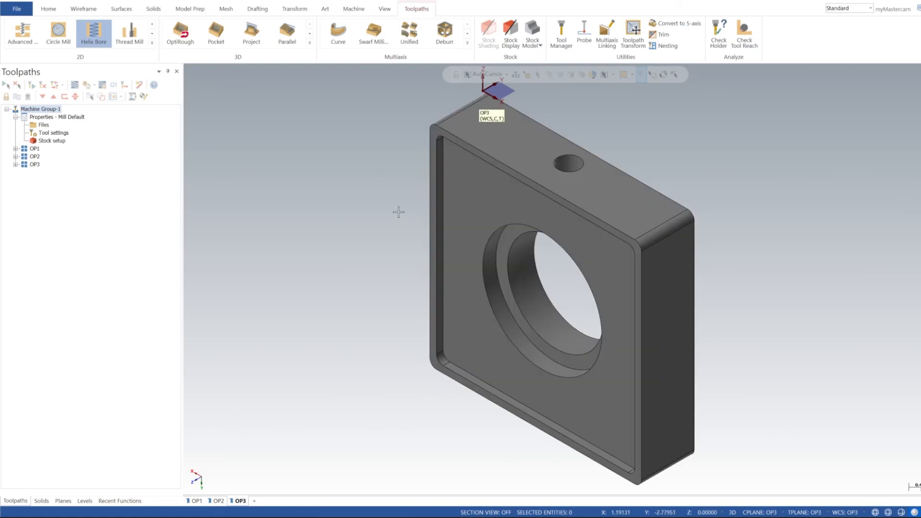
pyautogui.click(196, 501)
pyautogui.click(218, 501)
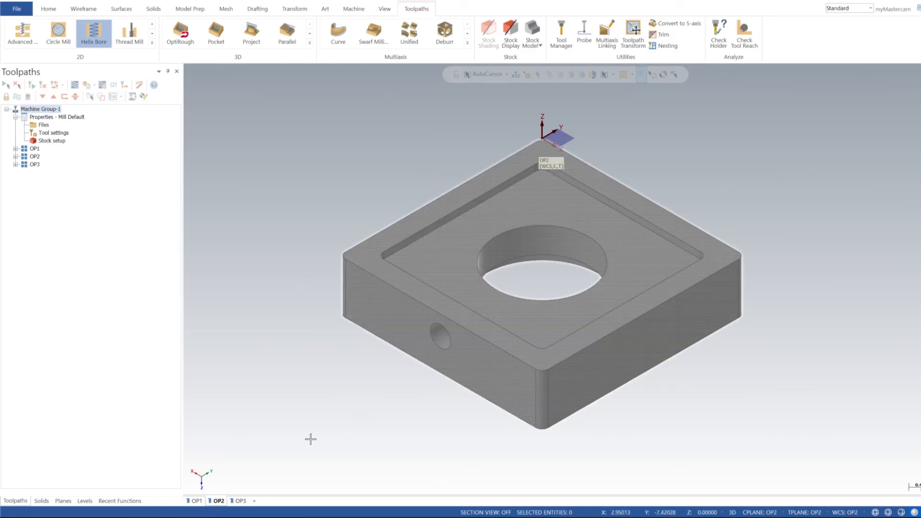
# Load all Machine Group-1 operations into the Verify simulation and reduce the playback speed.
pyautogui.click(38, 110)
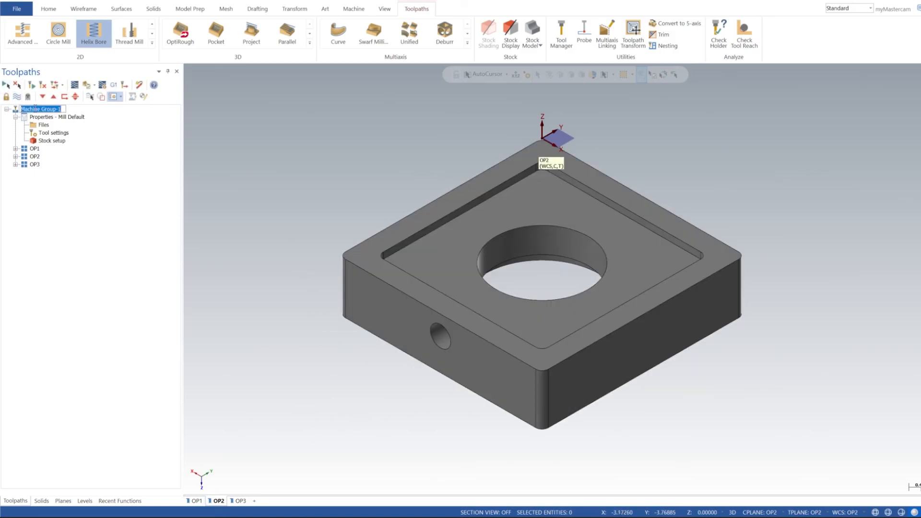
pyautogui.click(86, 83)
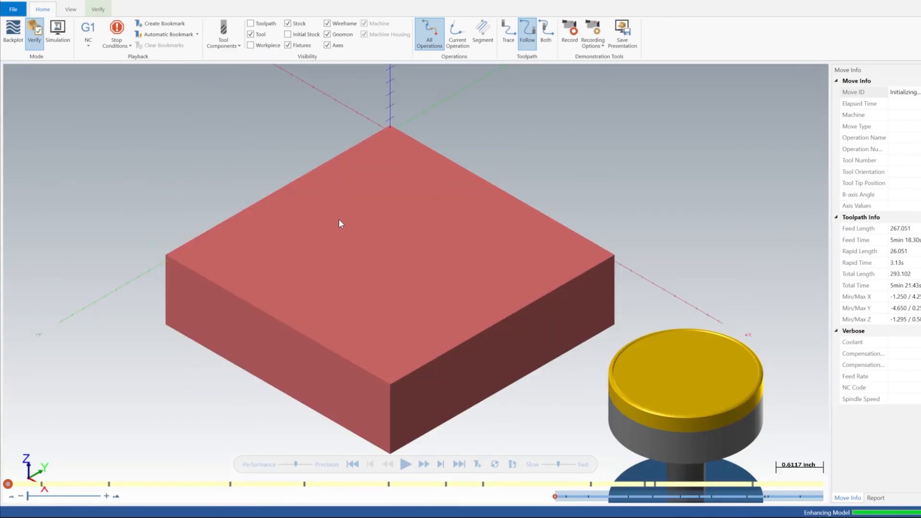
pyautogui.moveTo(363, 293); pyautogui.dragTo(494, 263, button='middle')
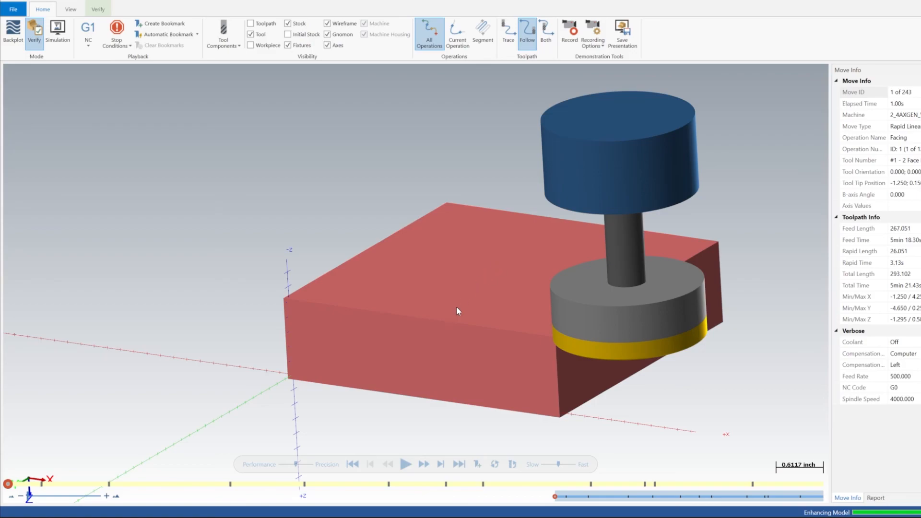
pyautogui.moveTo(557, 465); pyautogui.dragTo(550, 466)
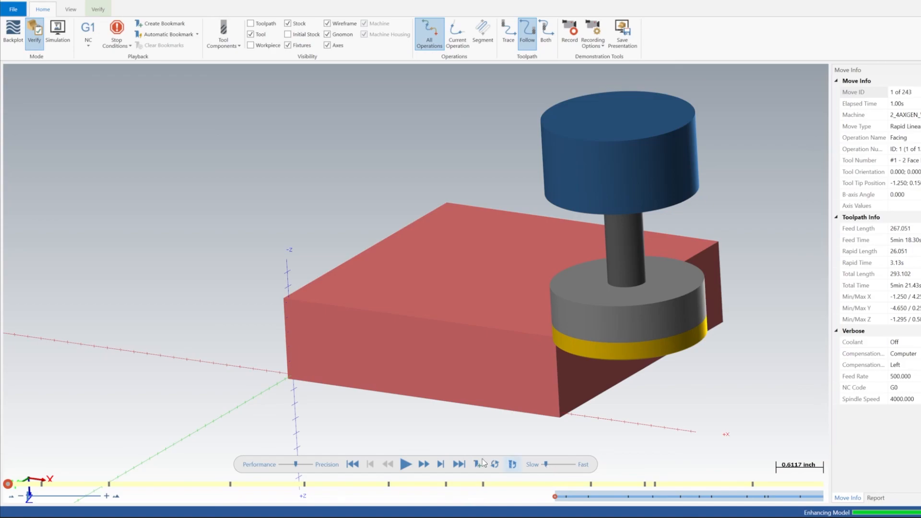
# Play the full machining simulation, inspect the cut block and the bored side hole, and close the simulator.
pyautogui.click(406, 464)
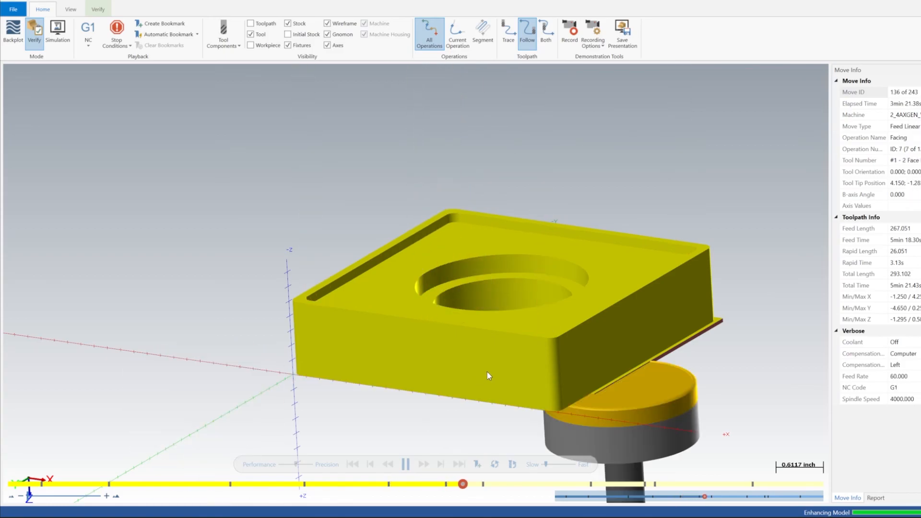
pyautogui.moveTo(505, 347); pyautogui.dragTo(540, 200, button='middle')
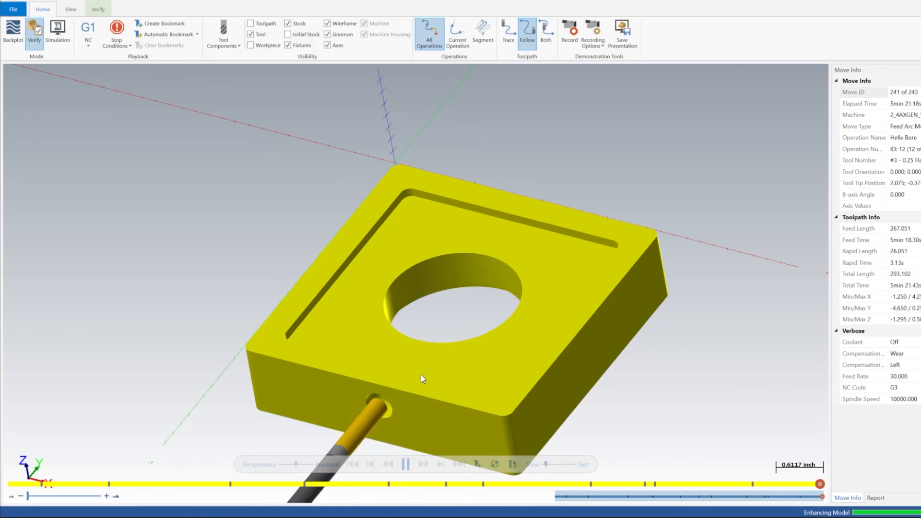
pyautogui.moveTo(422, 374); pyautogui.dragTo(422, 324, button='middle')
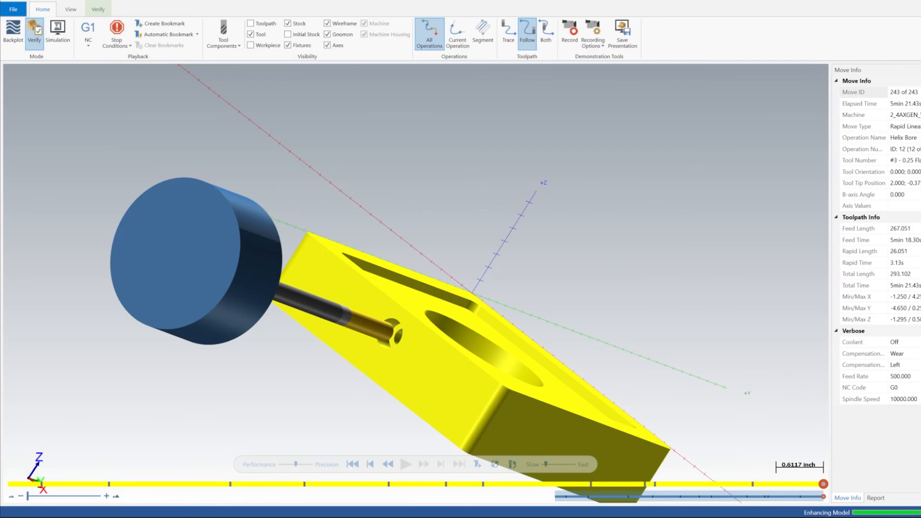
pyautogui.click(916, 2)
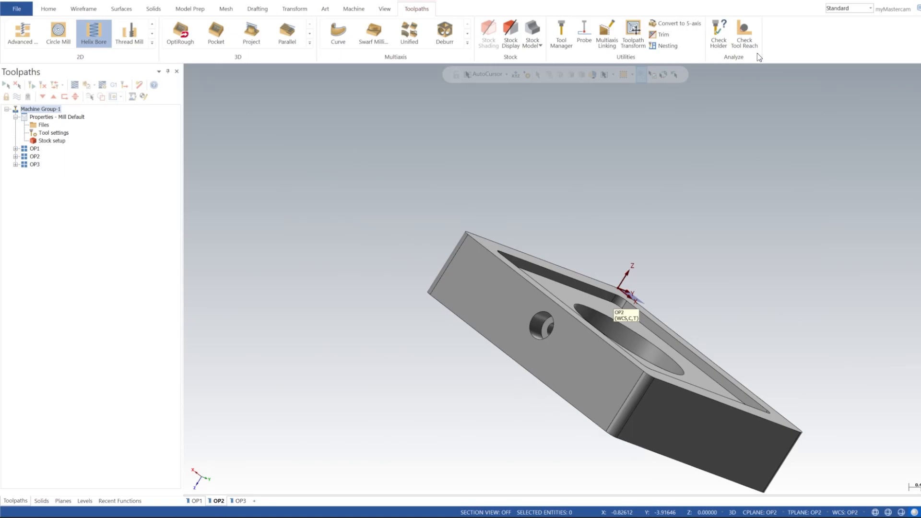
# Compare the block's setup orientations by going through the OP1, OP2 and OP3 viewsheets again.
pyautogui.click(195, 501)
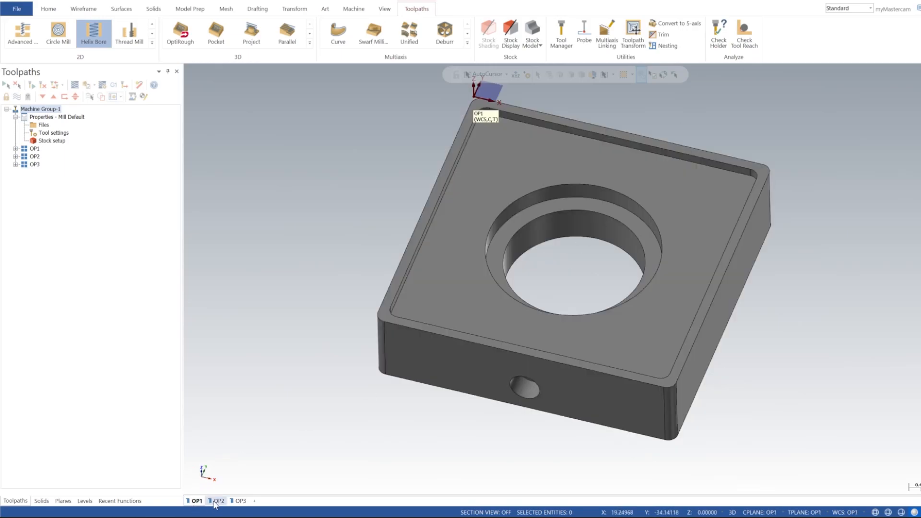
pyautogui.click(218, 501)
pyautogui.click(240, 501)
pyautogui.moveTo(439, 259)
pyautogui.mouseDown(button='middle')
pyautogui.moveTo(428, 308)
pyautogui.moveTo(432, 284)
pyautogui.mouseUp(button='middle')
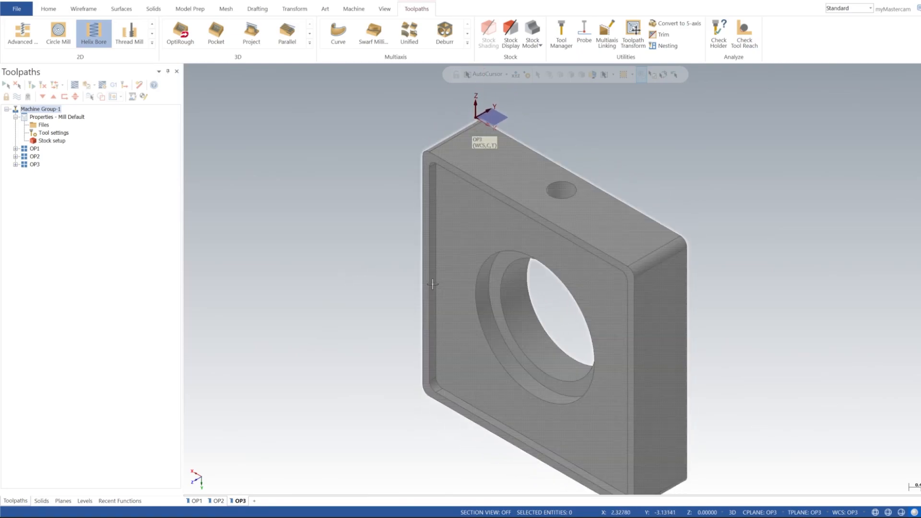